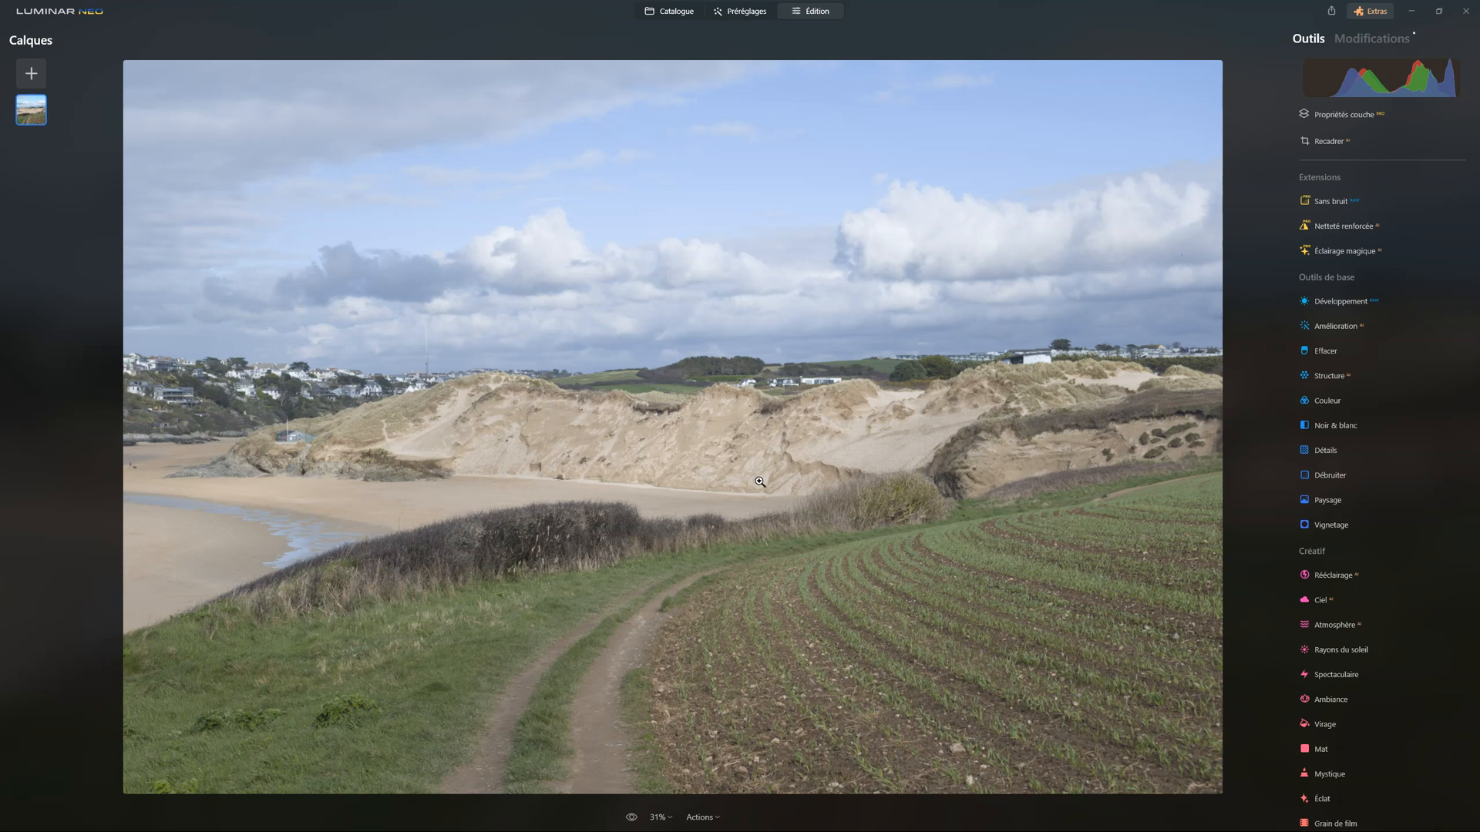
Examine the dunes, the background houses and the planted field at 100% zoom for detail and contrast
left_click(757, 475)
left_click(752, 454)
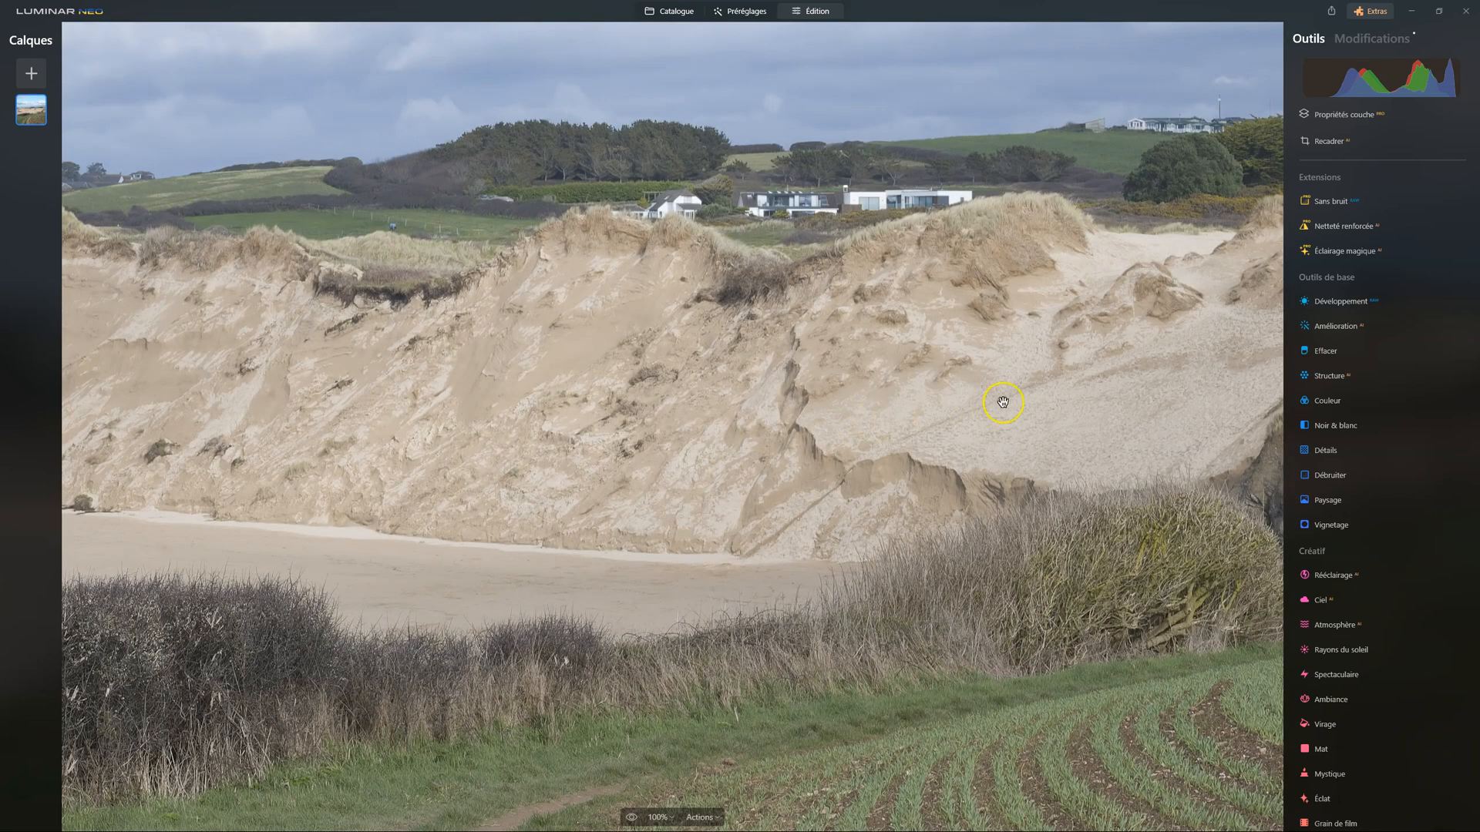
left_click_drag(1008, 397, 829, 572)
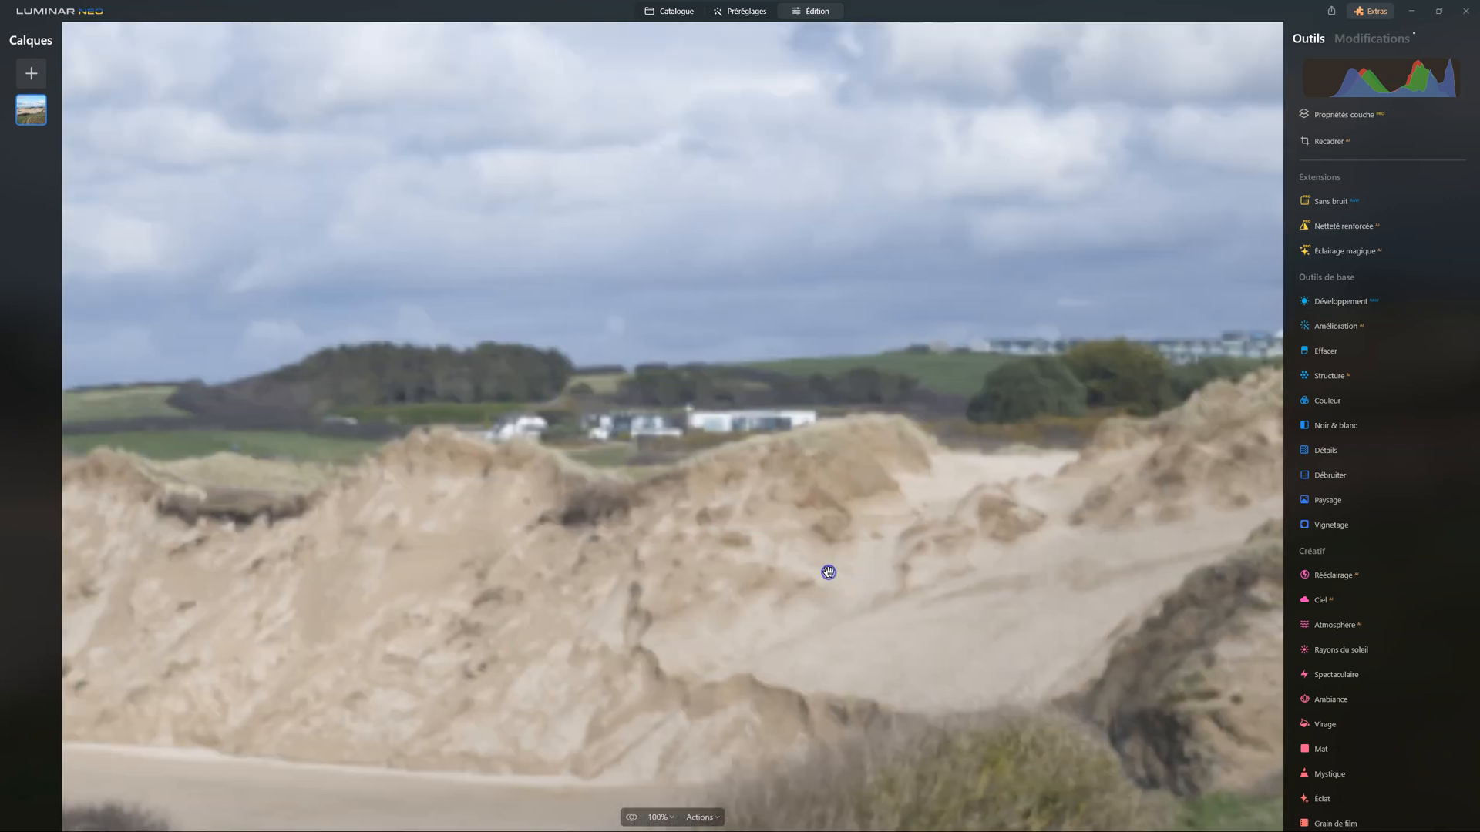
left_click_drag(595, 539, 1021, 555)
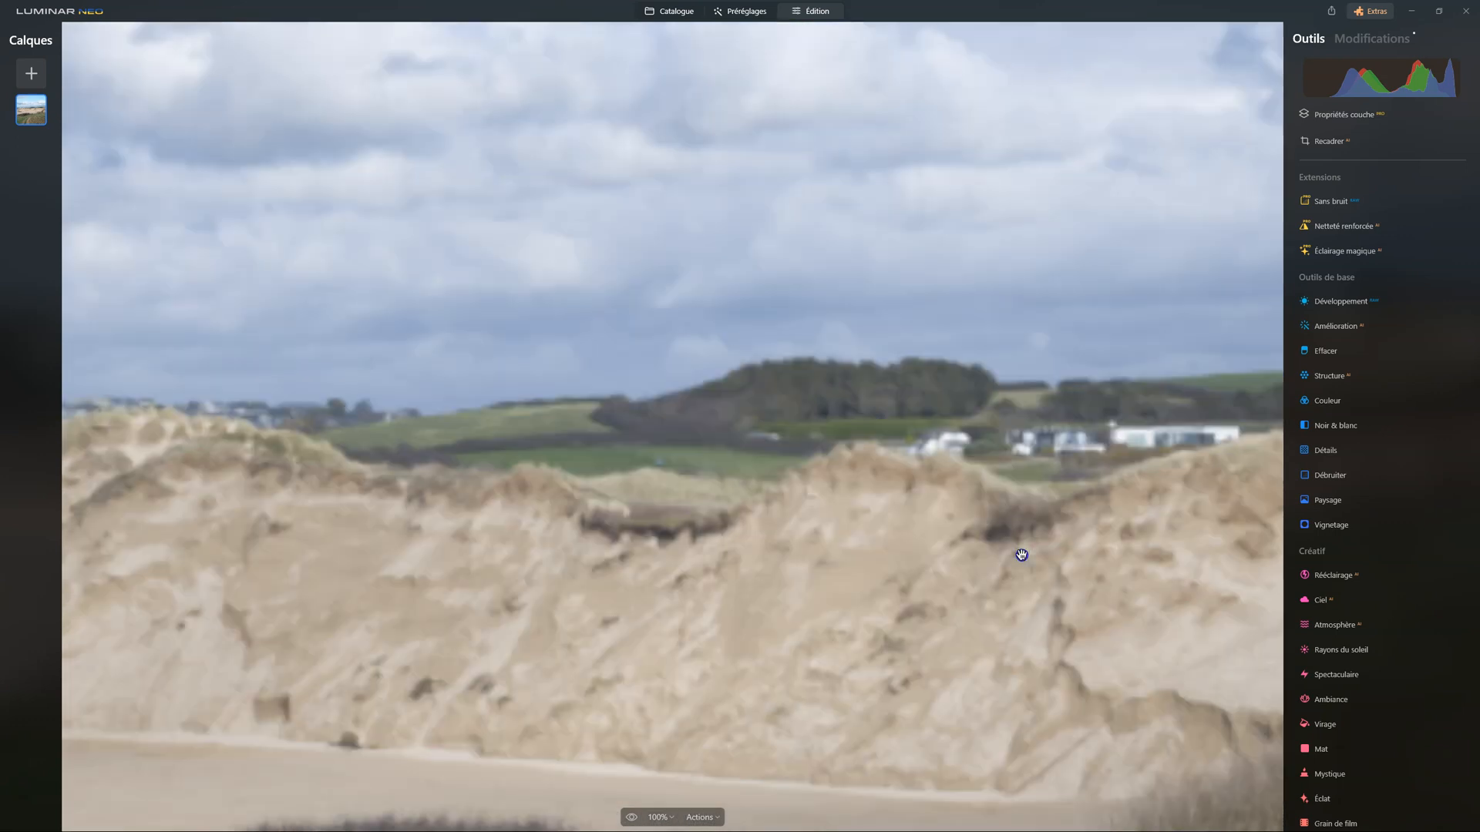
left_click_drag(659, 576, 783, 539)
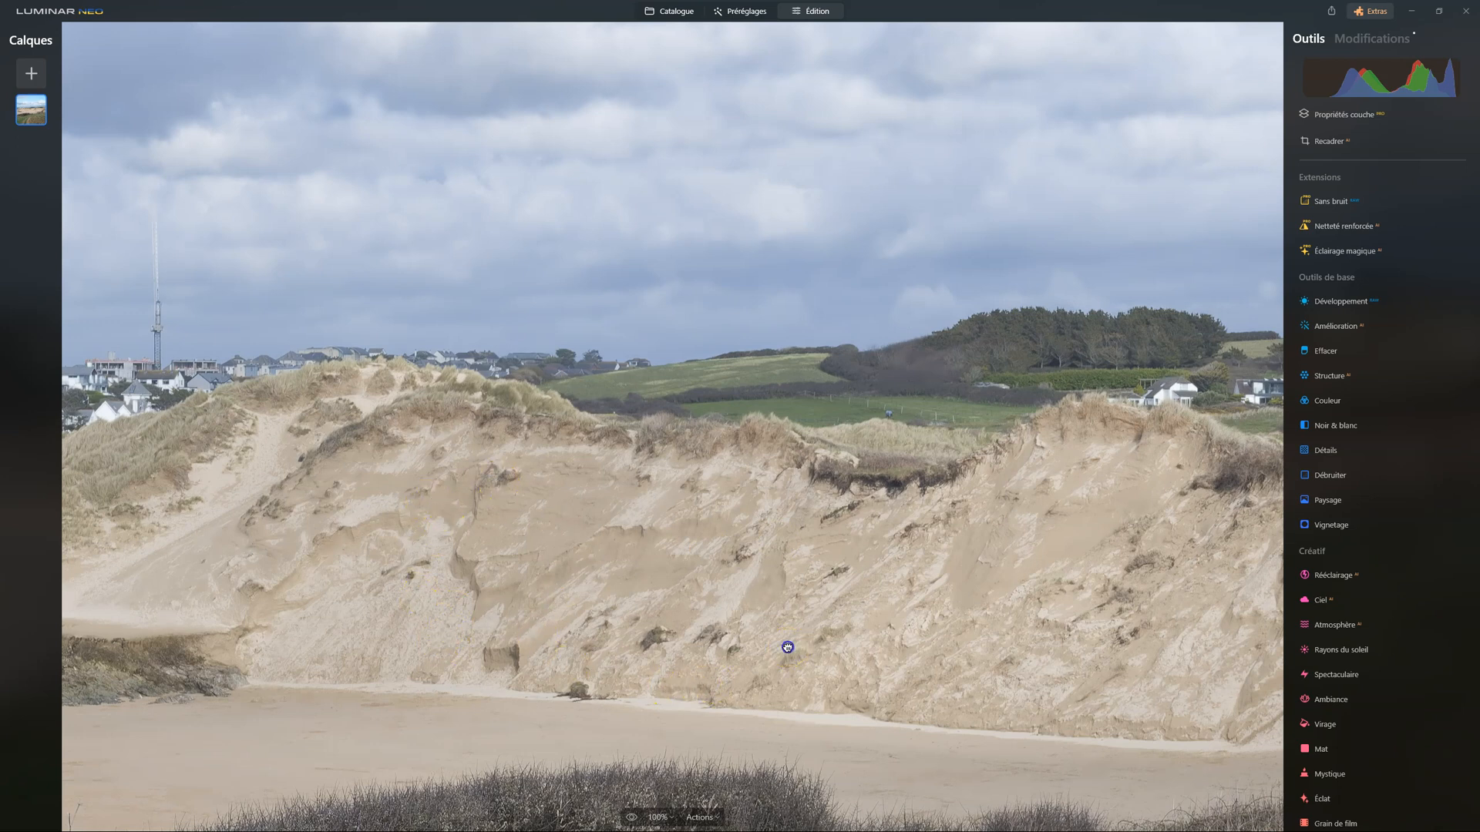
left_click(787, 647)
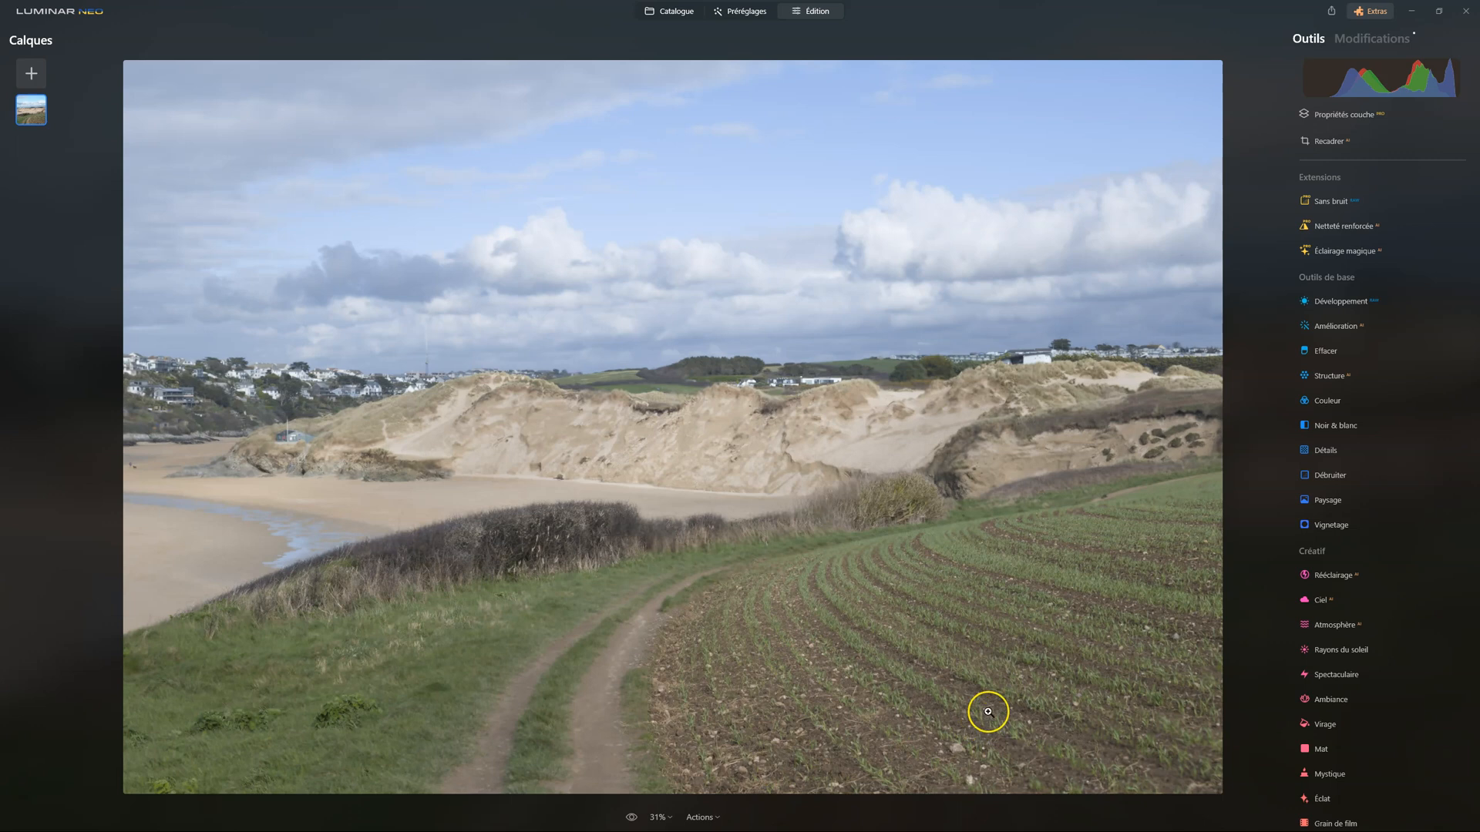
left_click(987, 652)
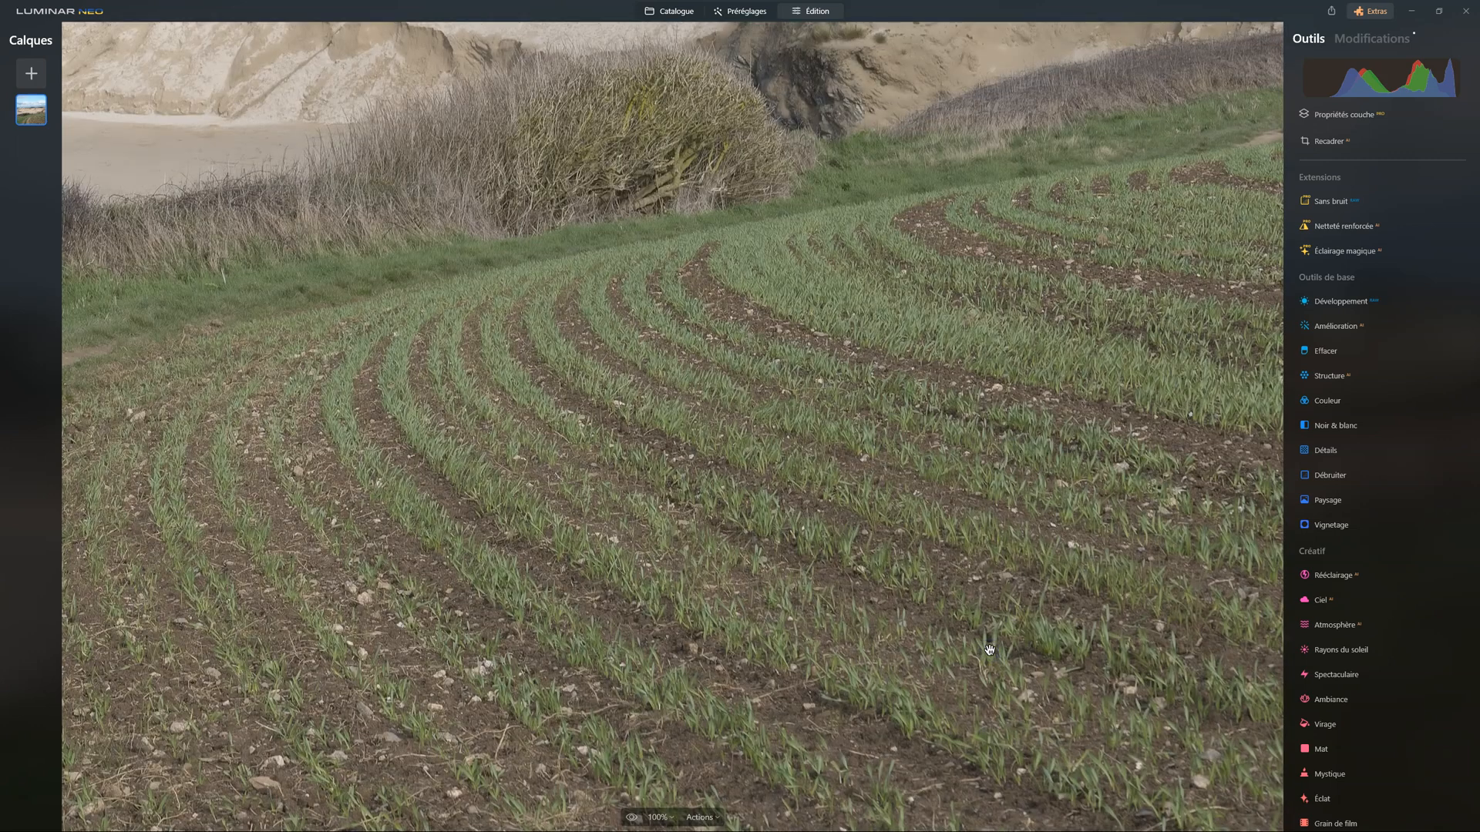
left_click_drag(773, 647, 992, 605)
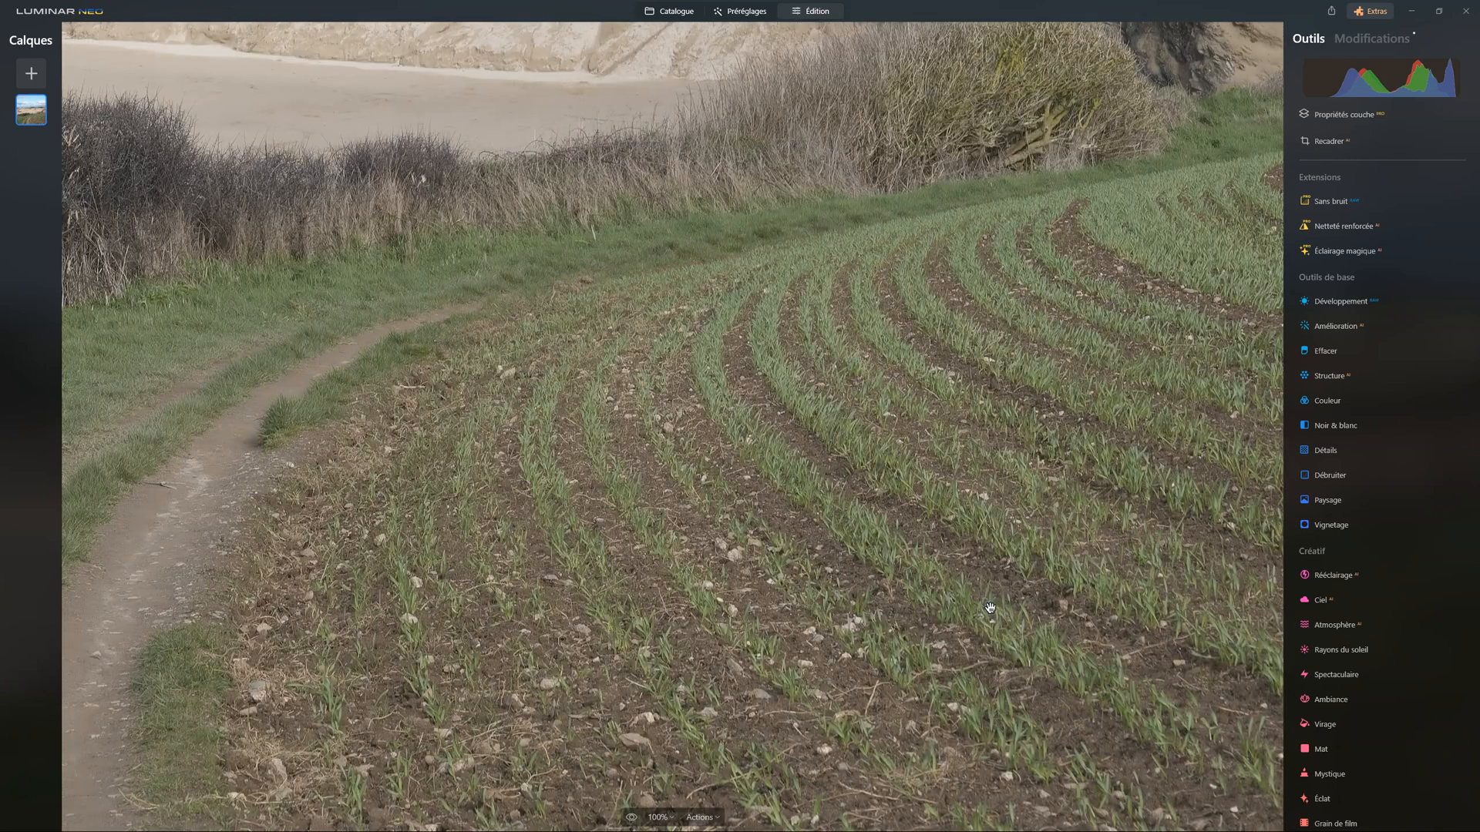
left_click(985, 603)
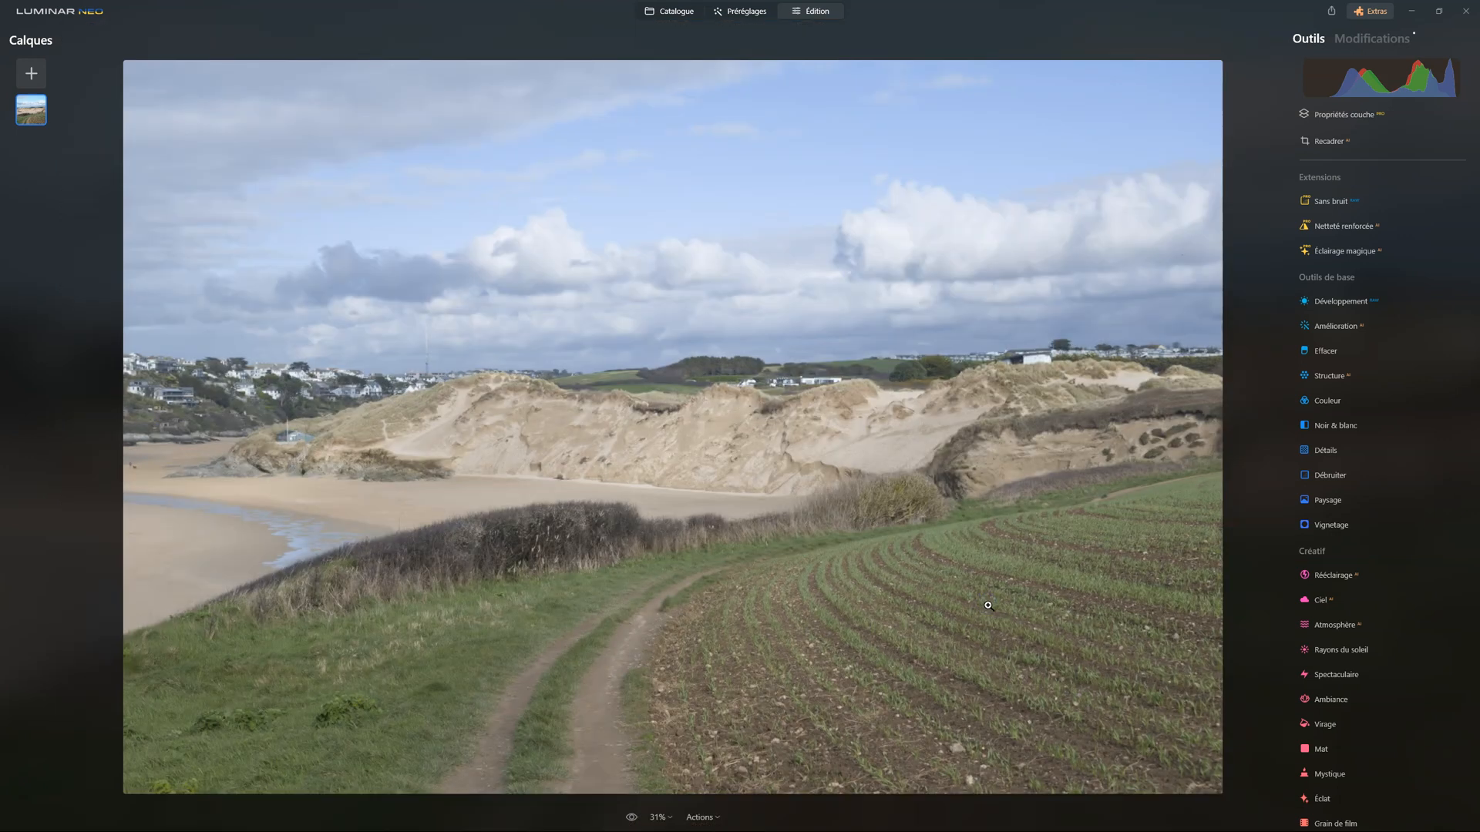
left_click_drag(989, 606, 1058, 589)
left_click(940, 449)
Set the Amélioration tool's Accent to 61 and compare the photo before and after
left_click(1329, 339)
left_click(1342, 327)
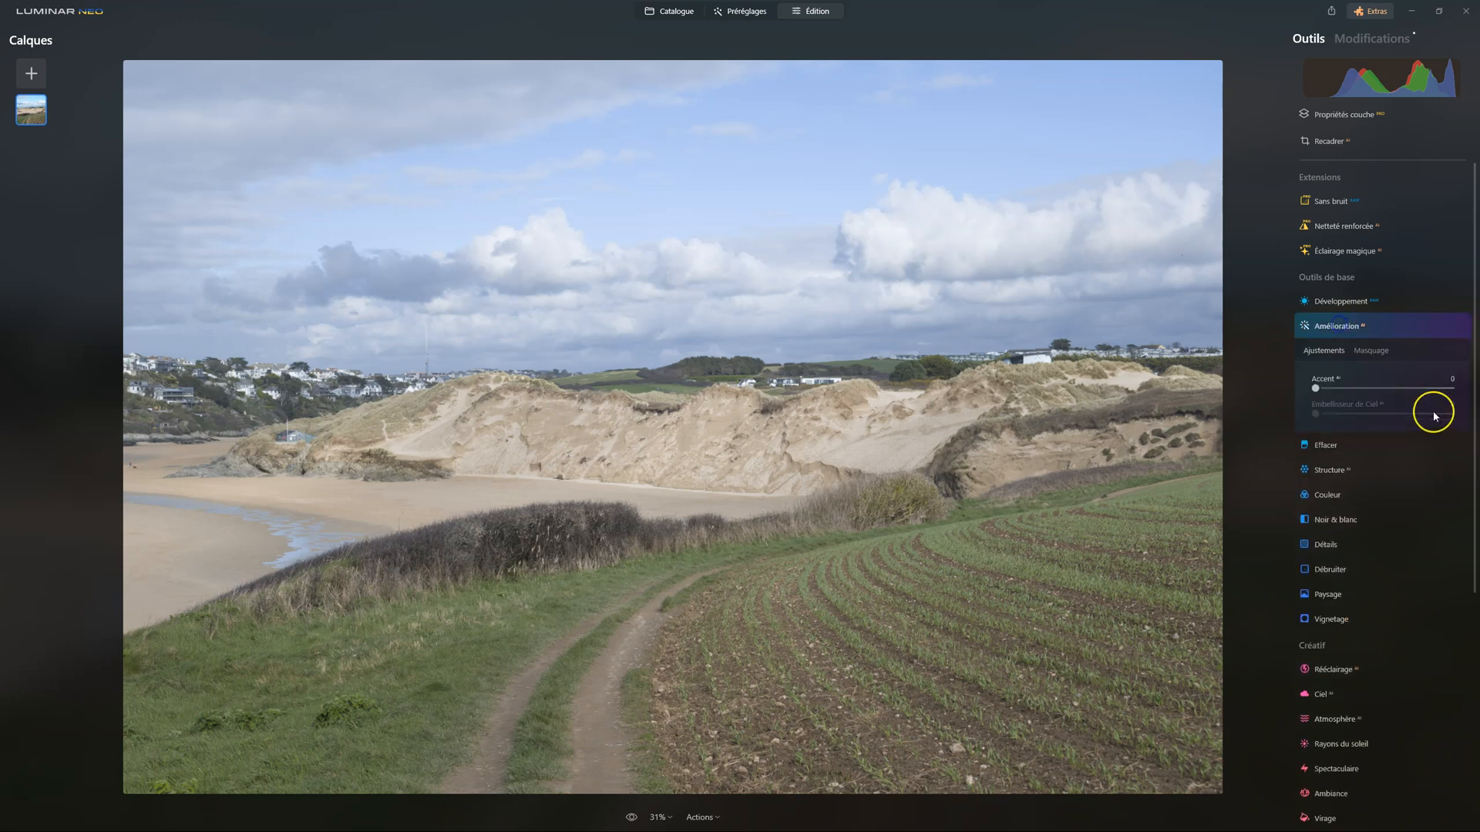
left_click_drag(1316, 389, 1399, 388)
left_click(1443, 326)
left_click(1442, 326)
left_click(1442, 326)
left_click(1442, 326)
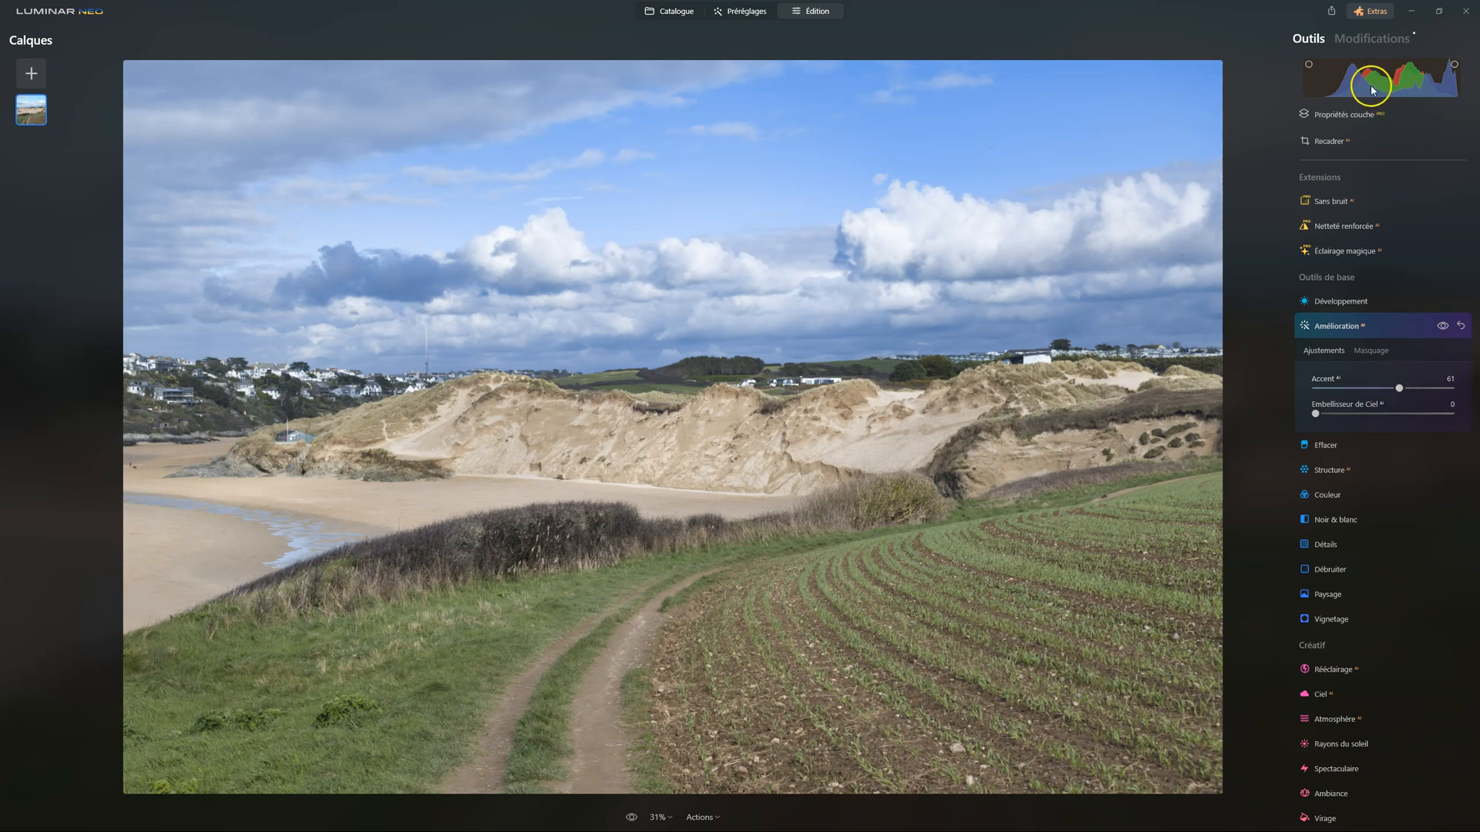
Raise Accent to 100 and set Embellisseur de Ciel to 19 in the Amélioration tool
left_click(1402, 390)
left_click_drag(1400, 389, 1475, 393)
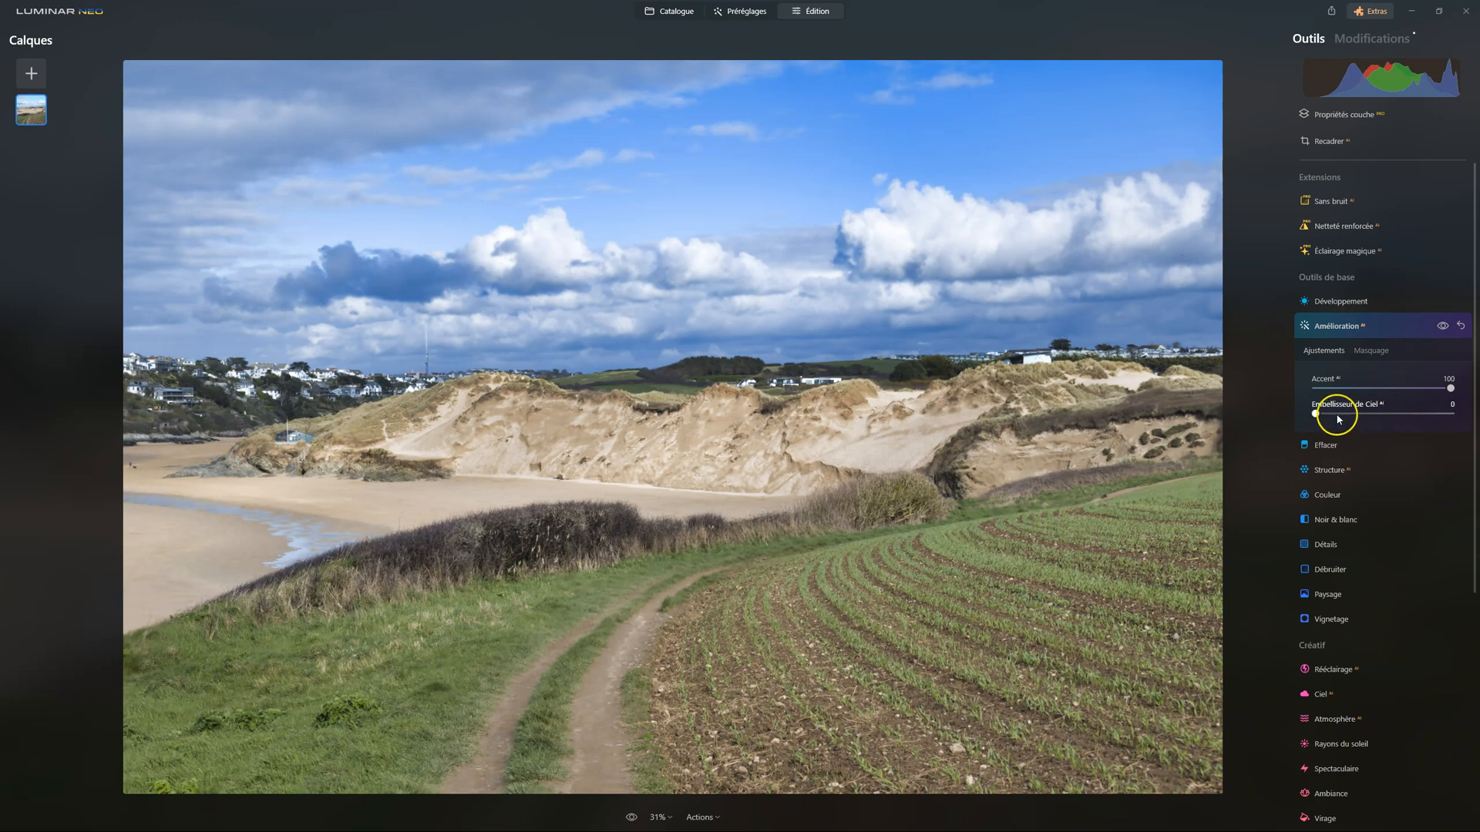
mouse_move(1316, 415)
left_mouse_down()
mouse_move(1408, 412)
mouse_move(1309, 413)
mouse_move(1343, 416)
left_mouse_up()
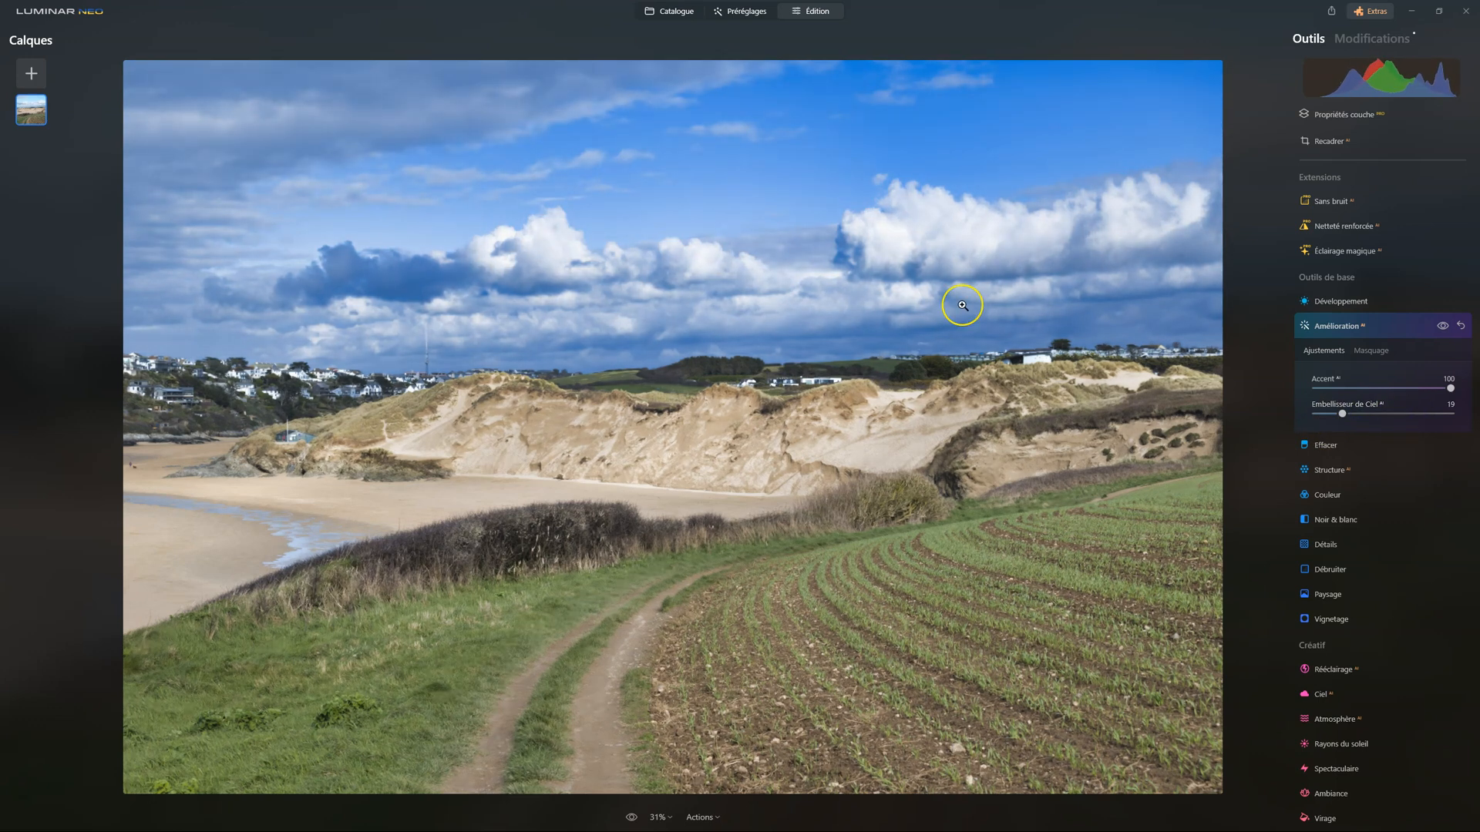
Check the sky and dunes at 100% zoom and reduce the Amélioration Accent to 61
double_click(828, 213)
left_click(829, 222)
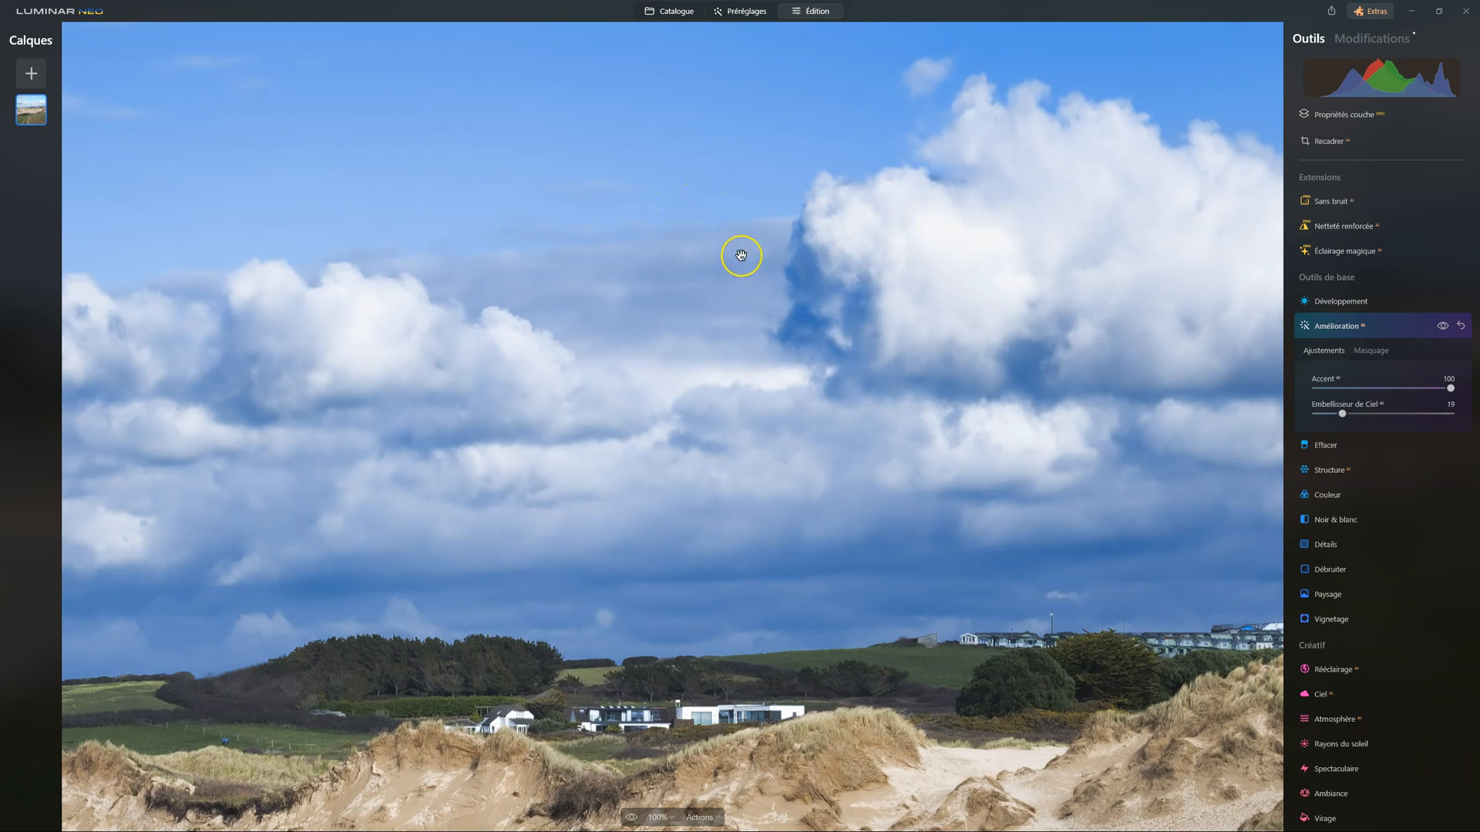
left_click_drag(598, 224, 760, 427)
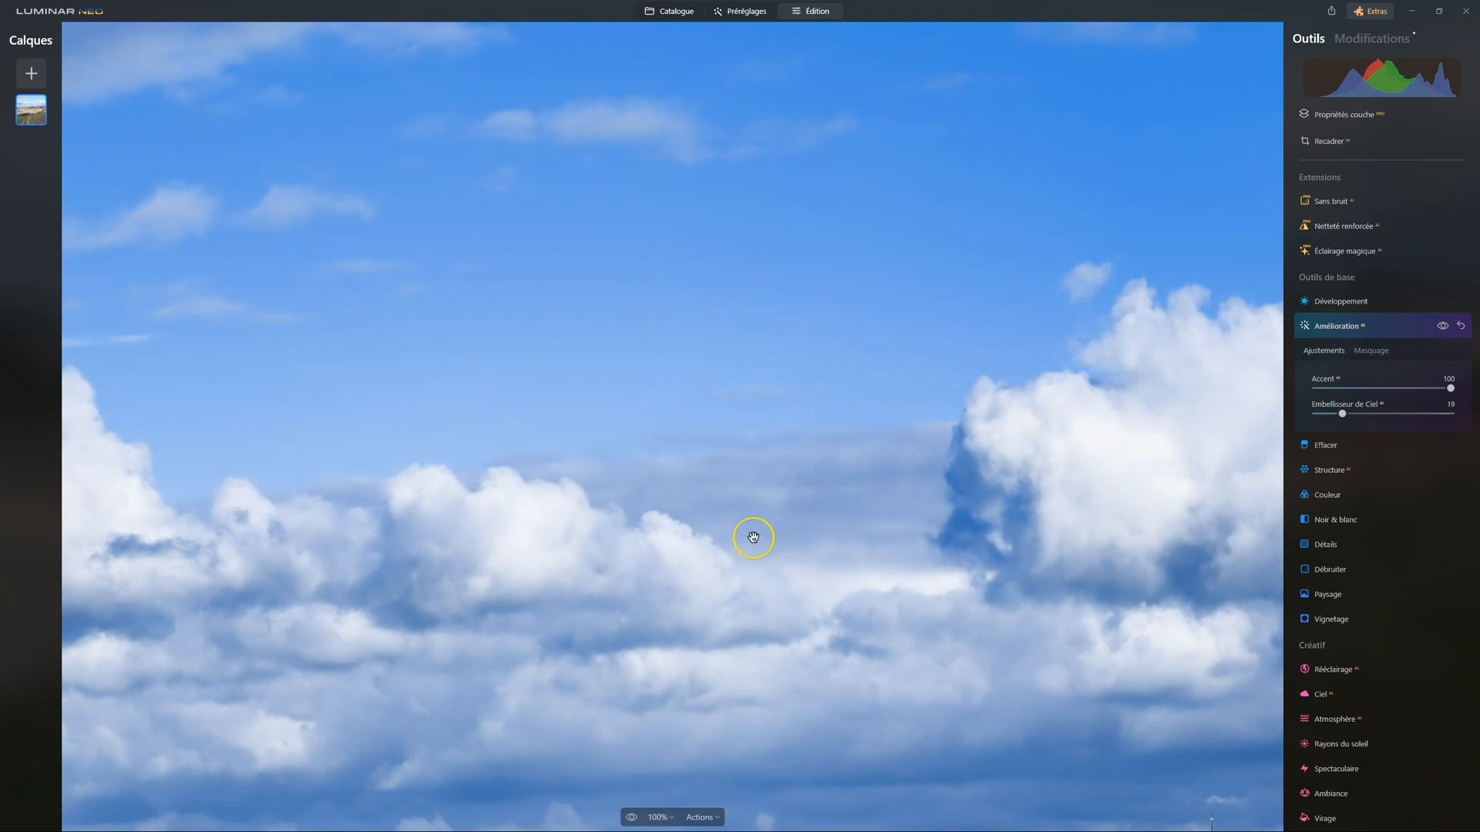
left_click_drag(743, 496, 783, 239)
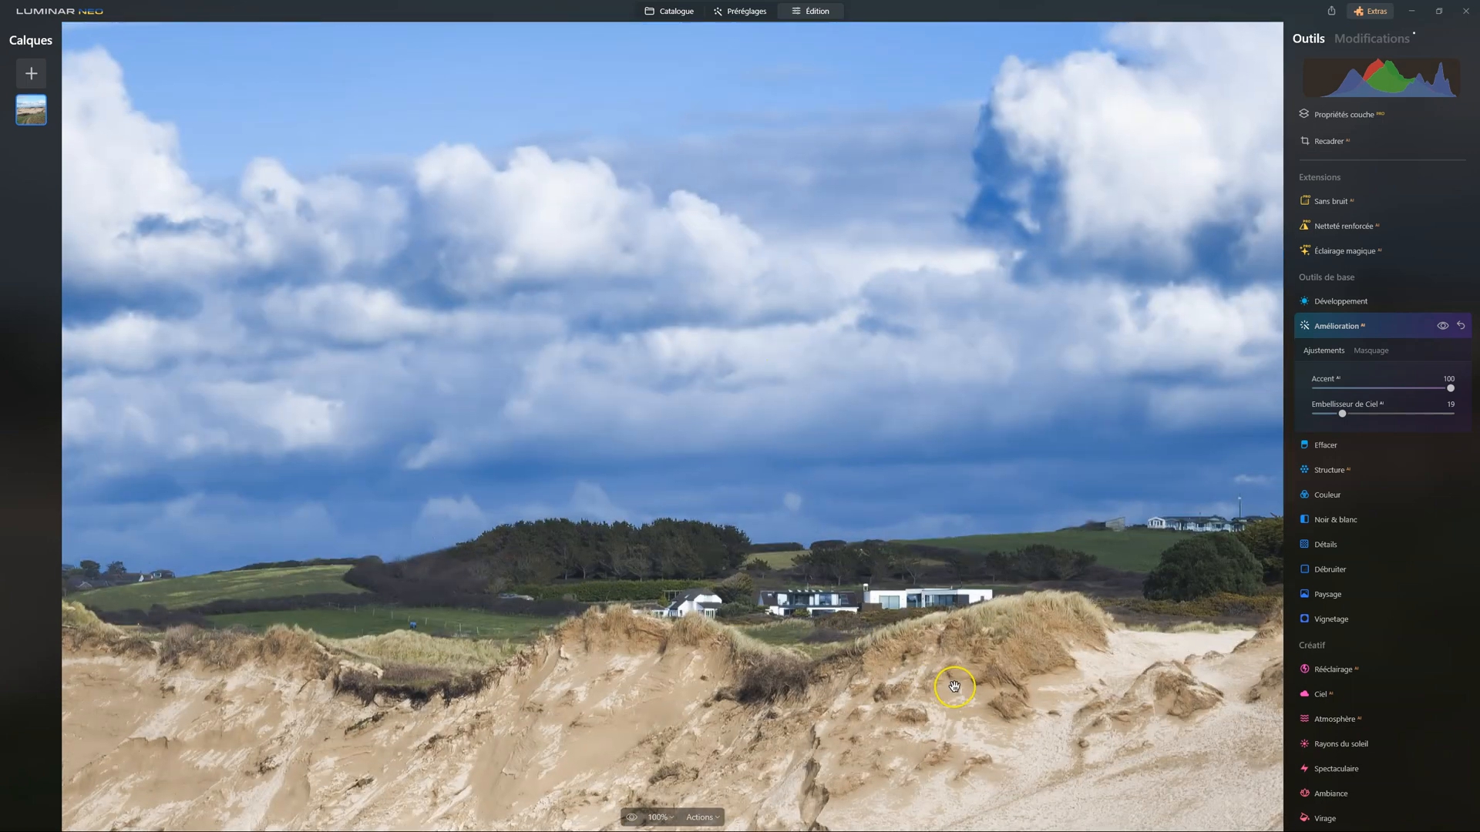
left_click_drag(951, 680, 903, 471)
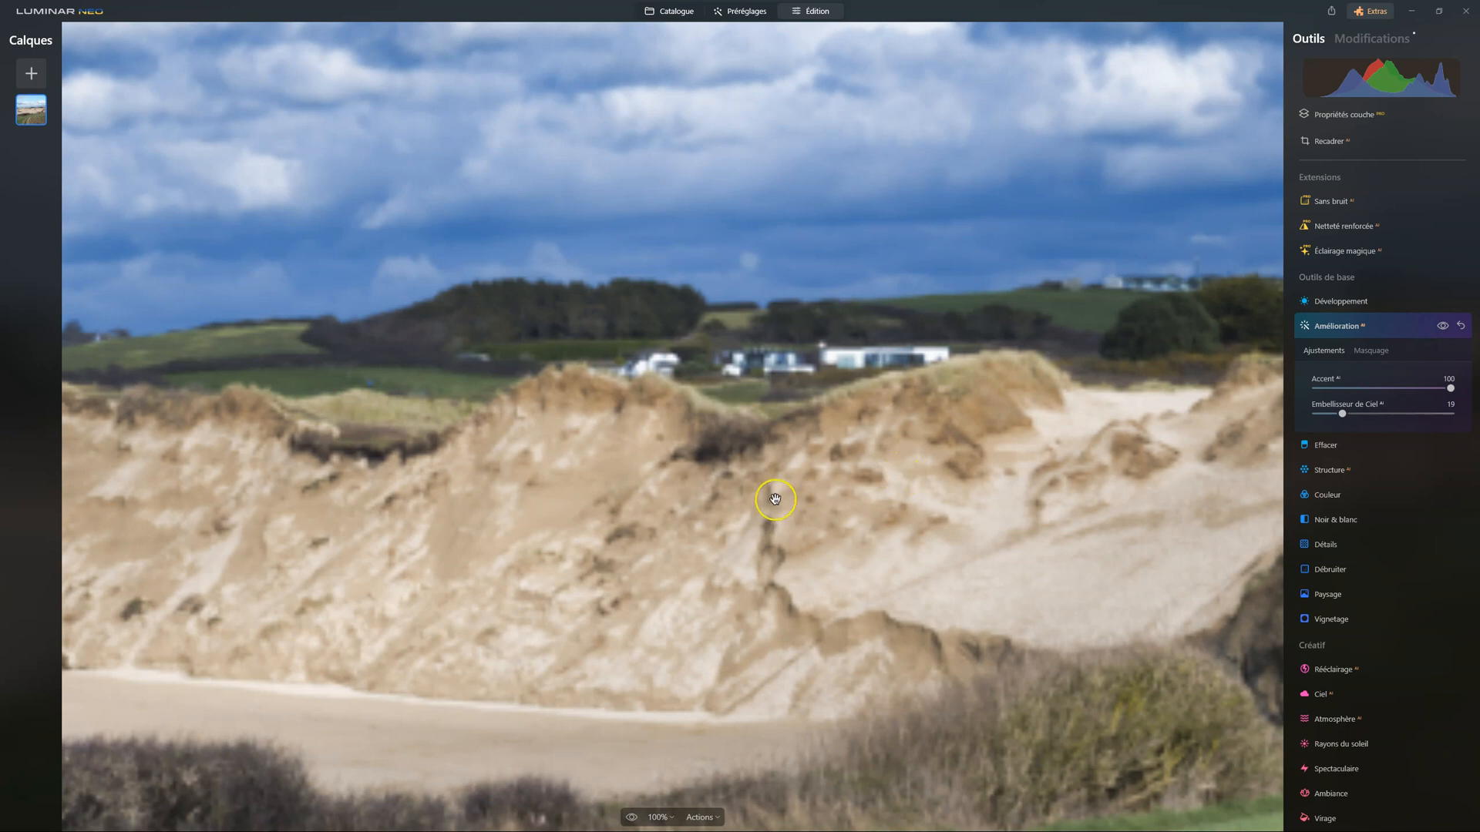
left_click(847, 508)
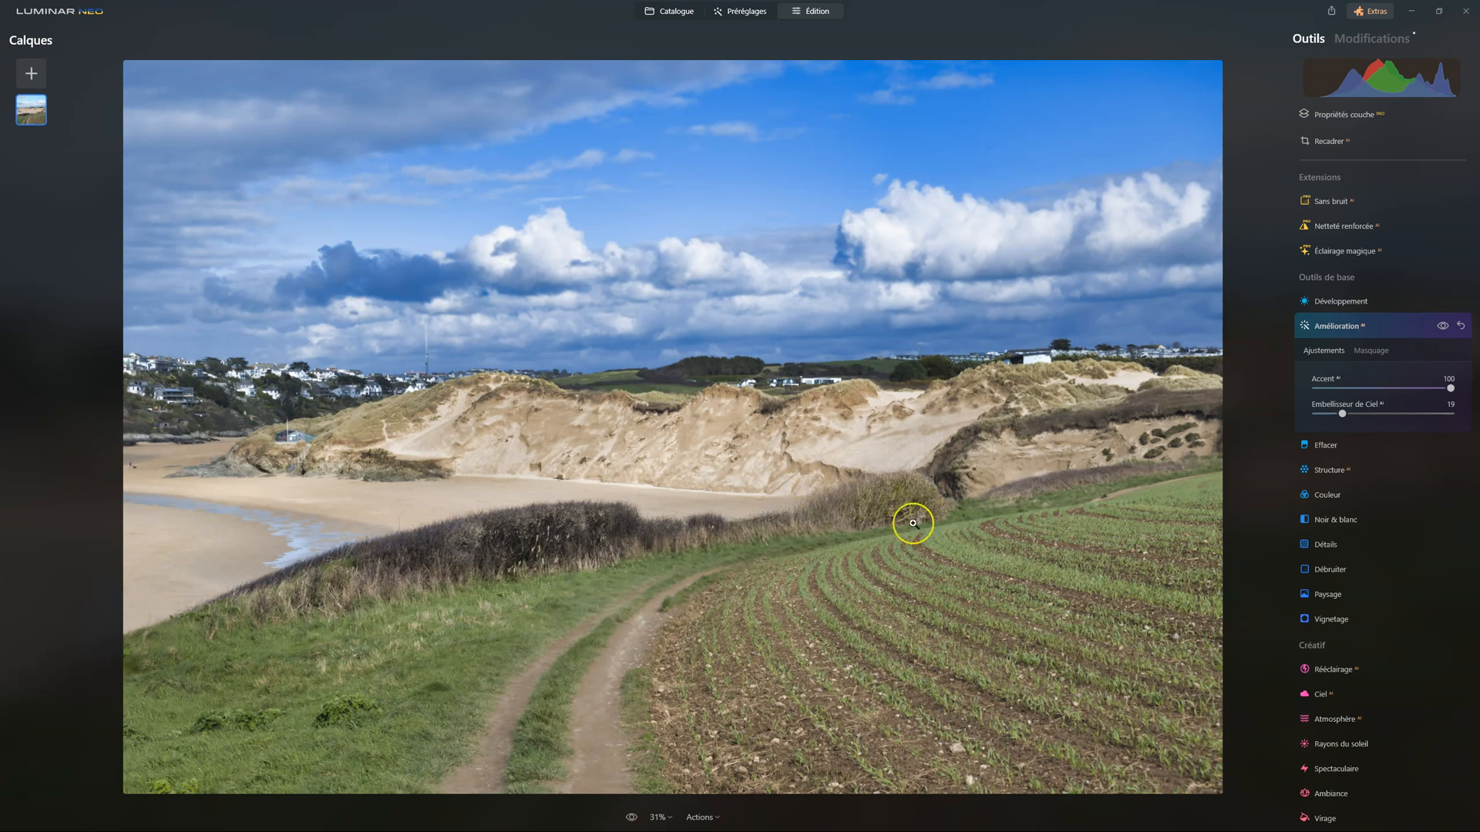
left_click_drag(1452, 391, 1422, 390)
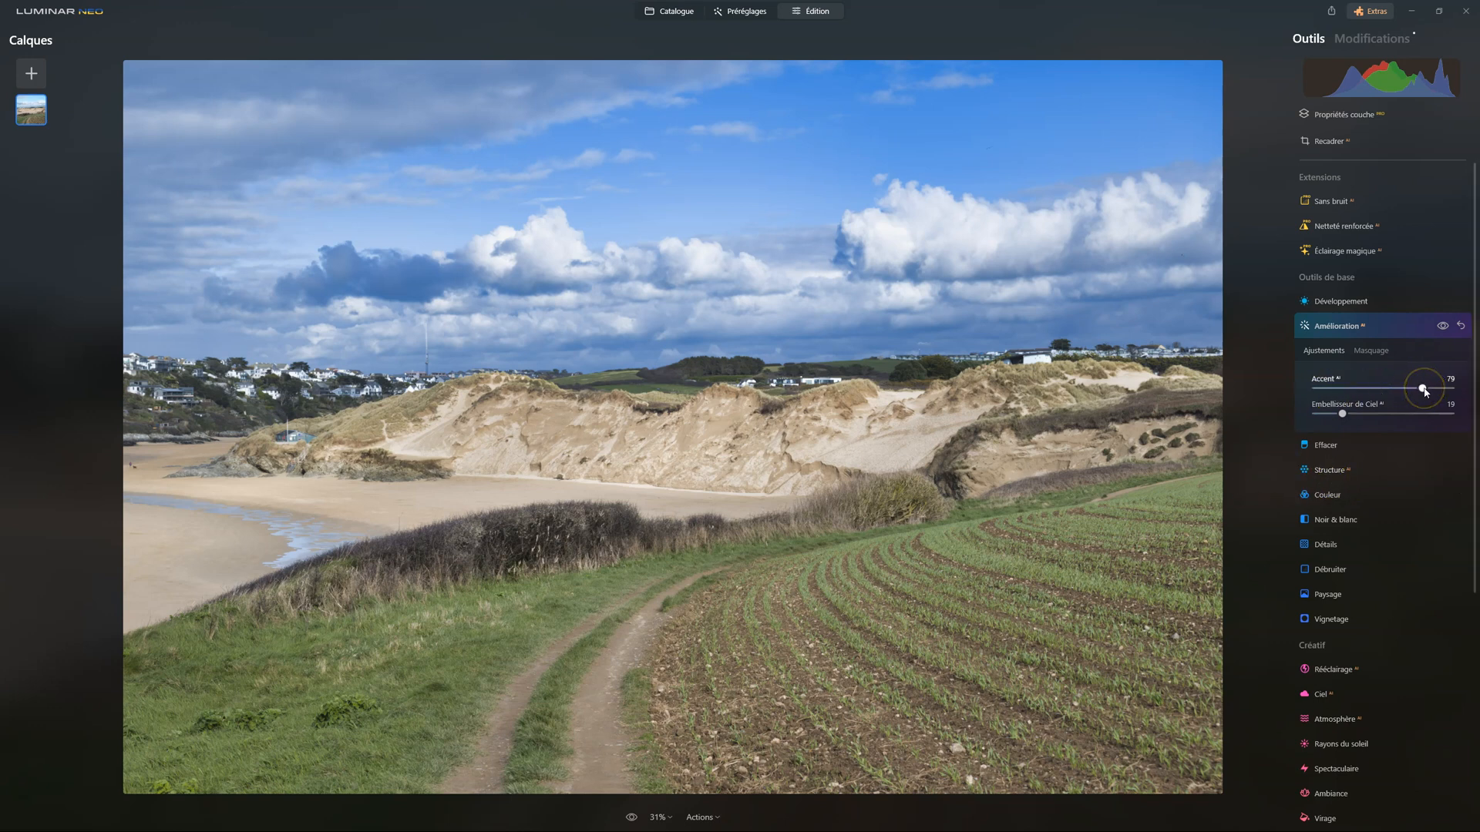
mouse_move(1425, 393)
left_mouse_down()
mouse_move(1369, 386)
mouse_move(1411, 385)
left_mouse_up()
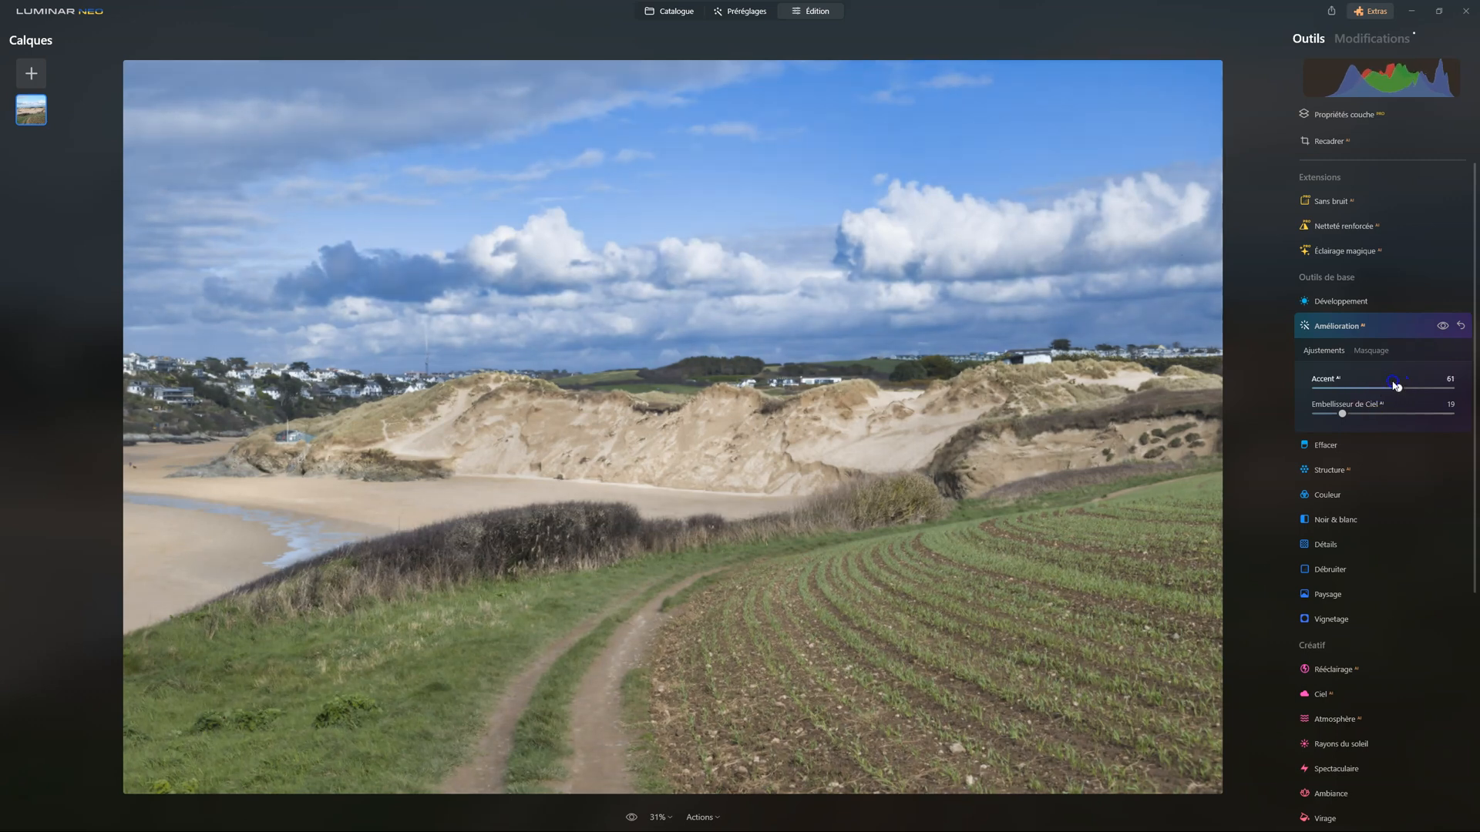
Add Structure to the photo with a Quantité of 30
left_click(1325, 468)
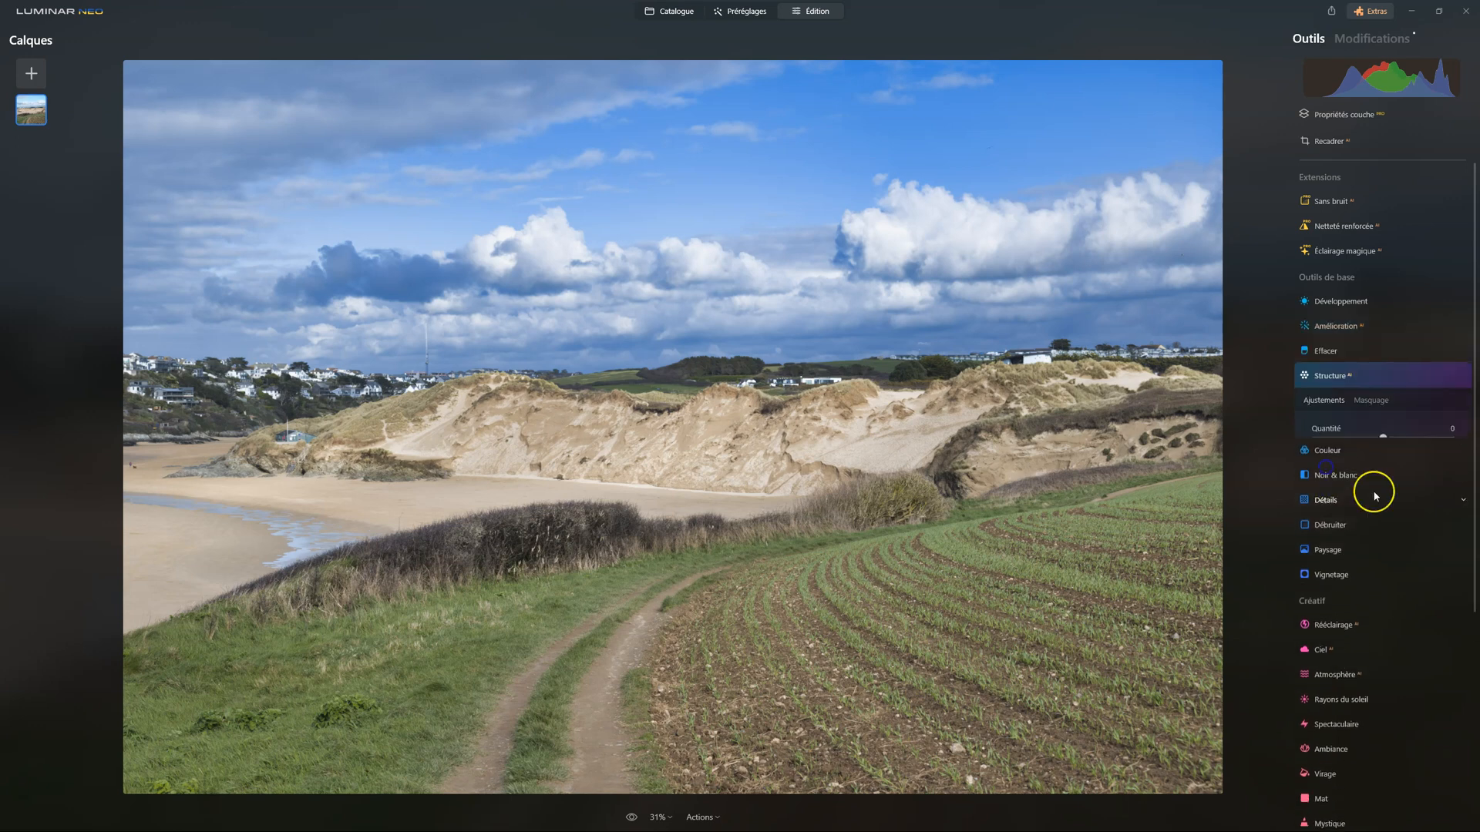
left_click_drag(1345, 438, 1418, 439)
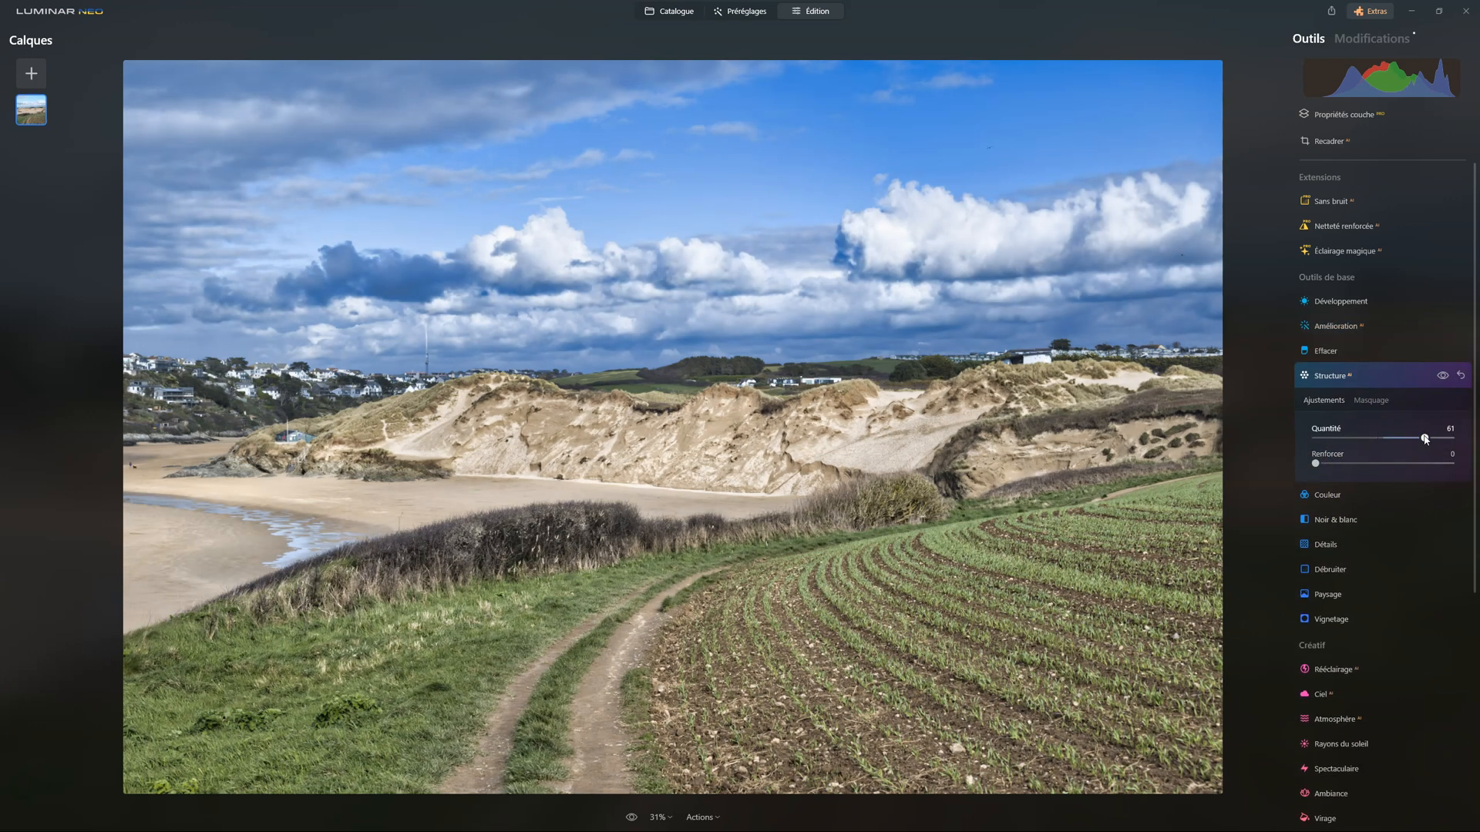
left_click_drag(1425, 439, 1389, 439)
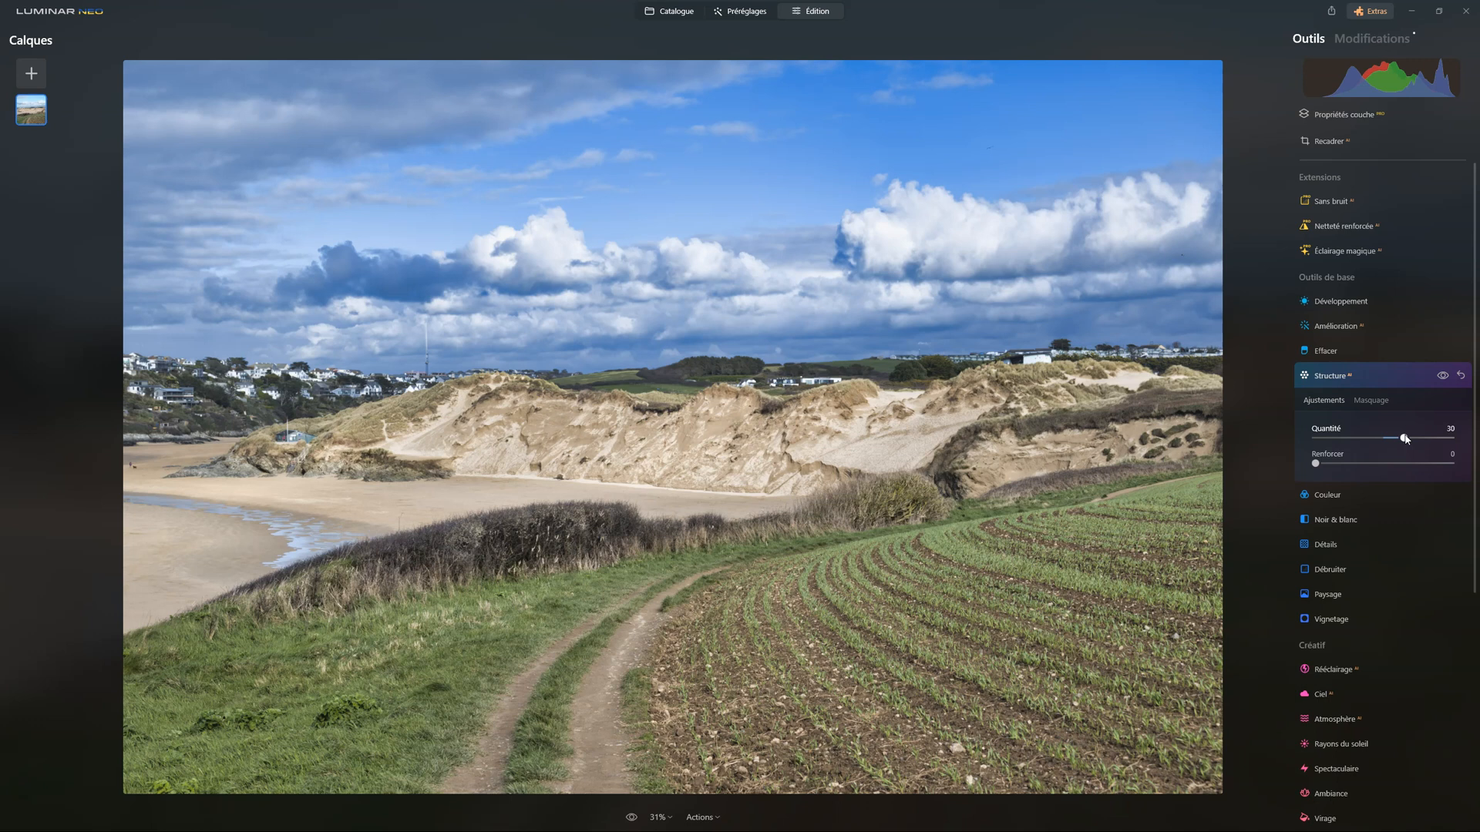
Mask the Structure effect with the AI Ciel selection and invert the mask so only the land is affected
left_click(1371, 401)
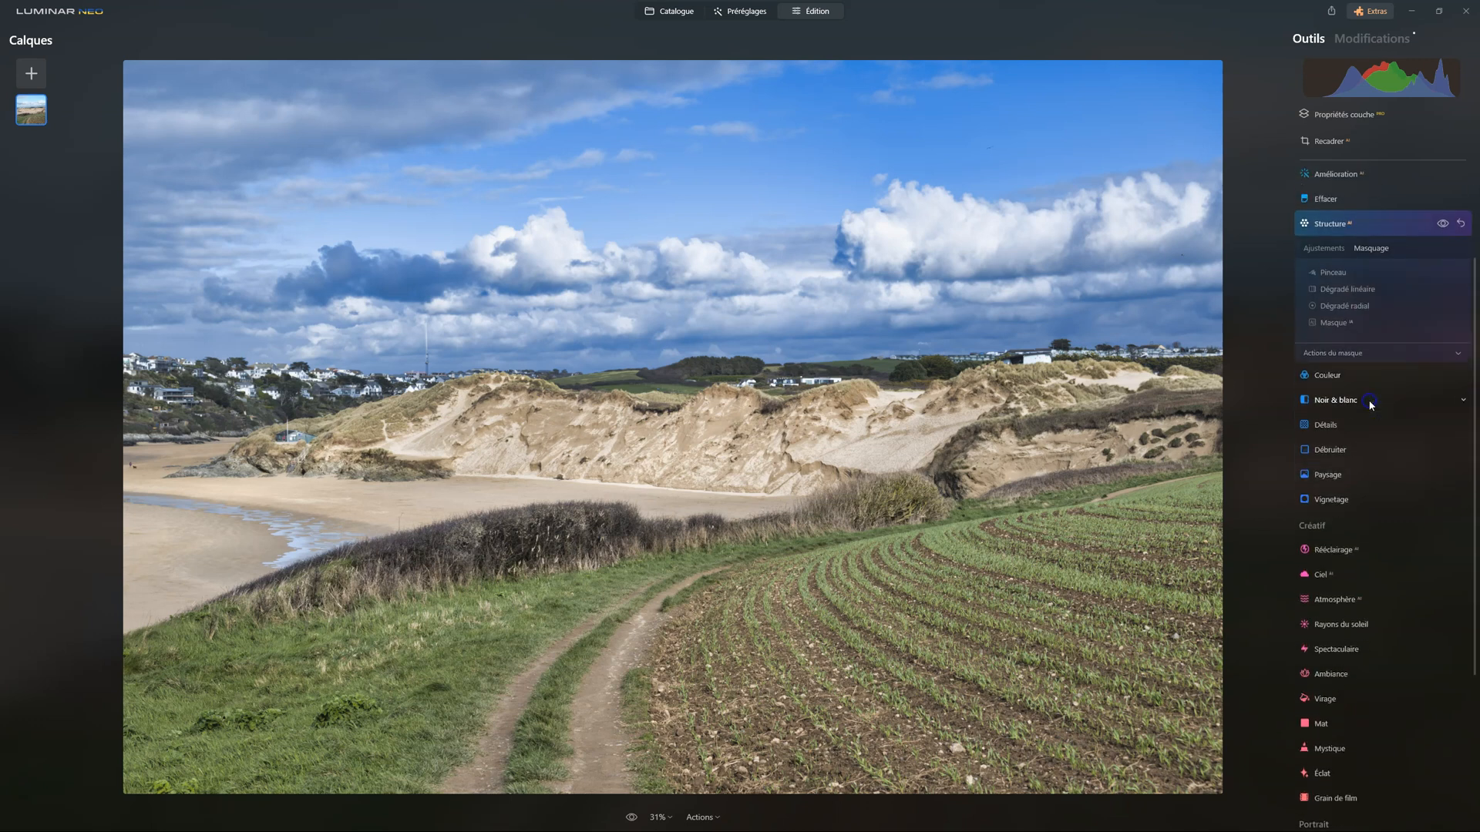
left_click(1337, 301)
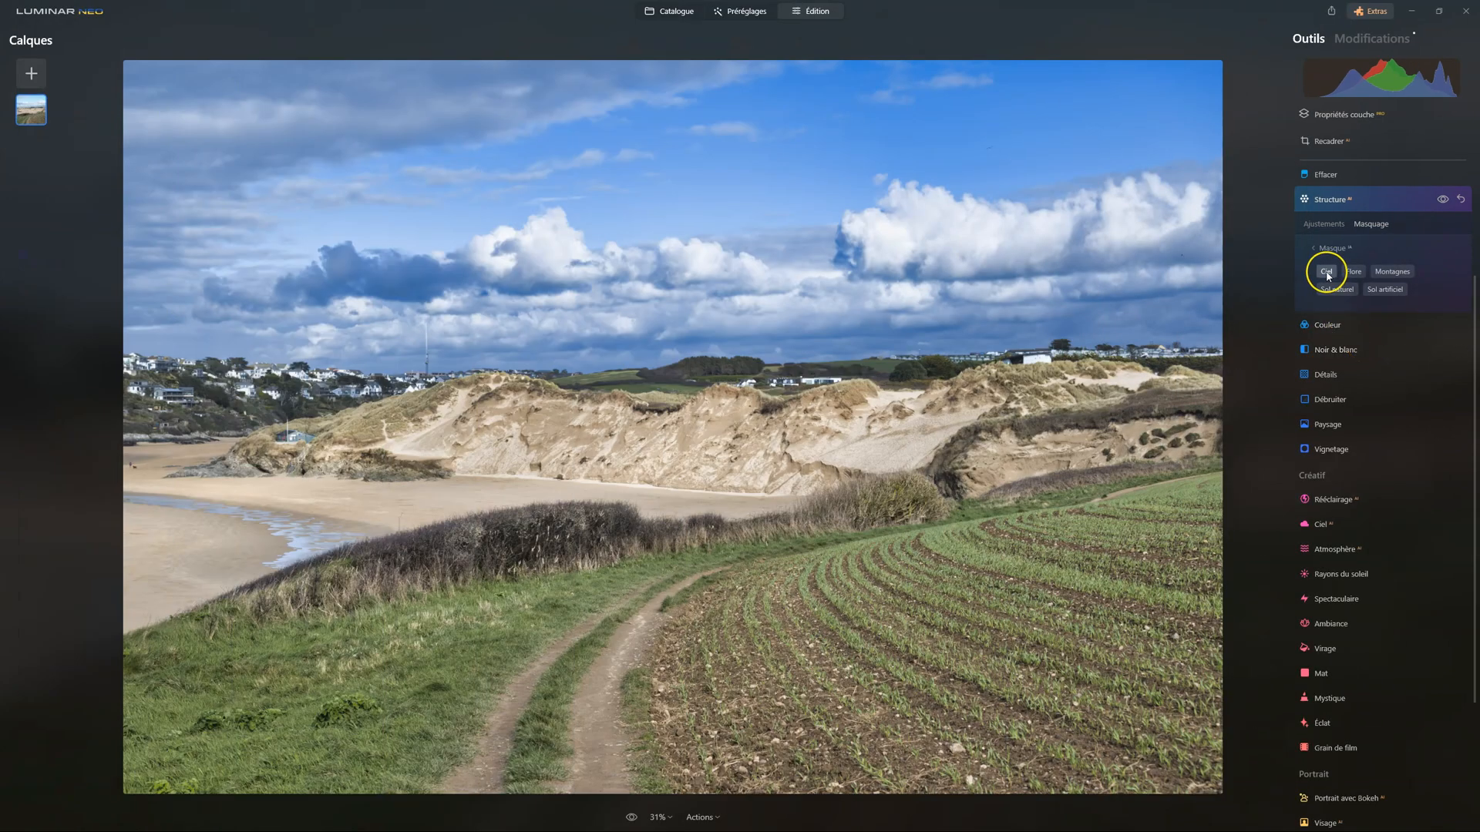
left_click(1326, 272)
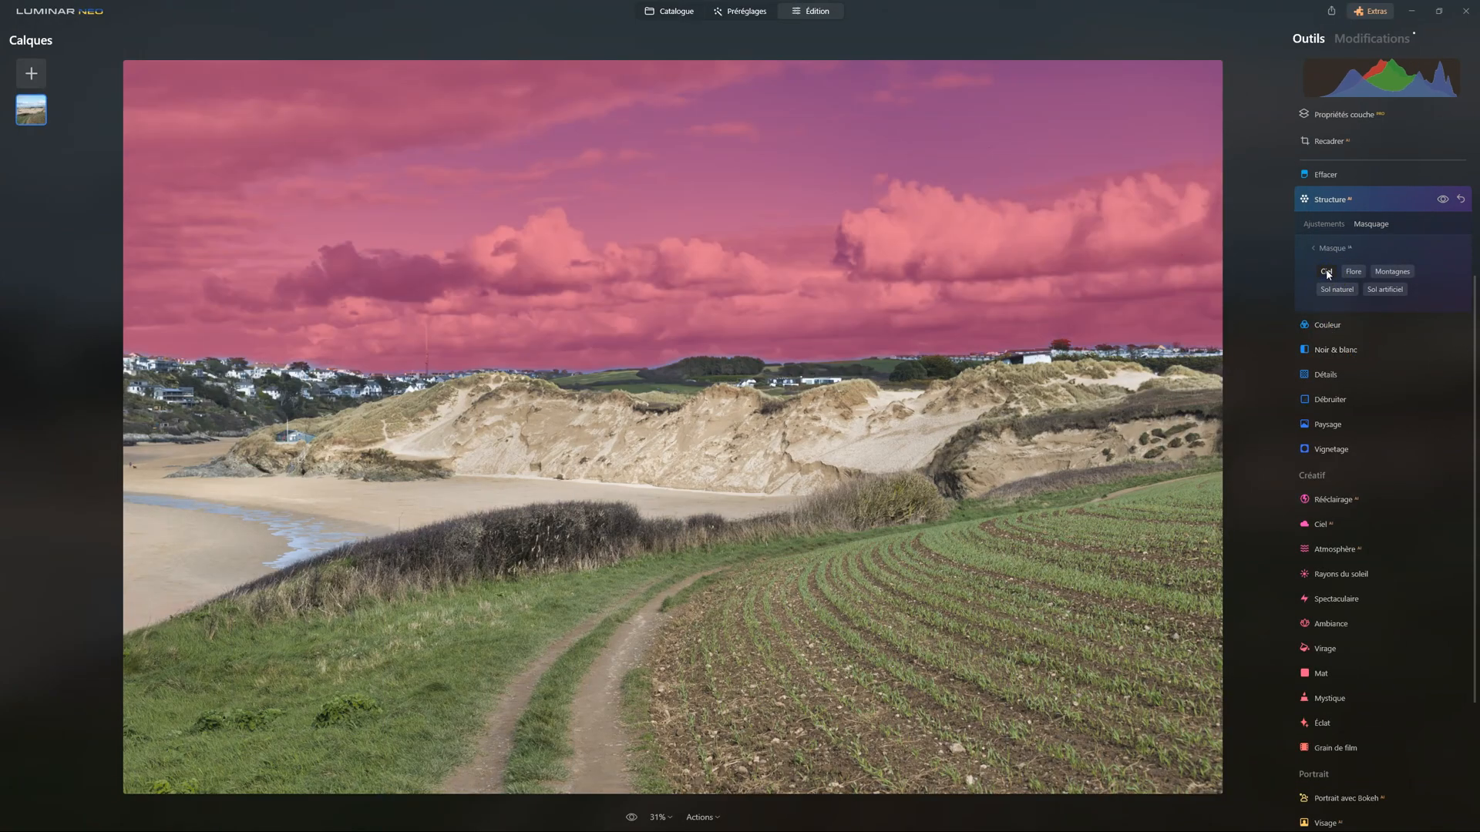
left_click(1331, 249)
left_click(1337, 324)
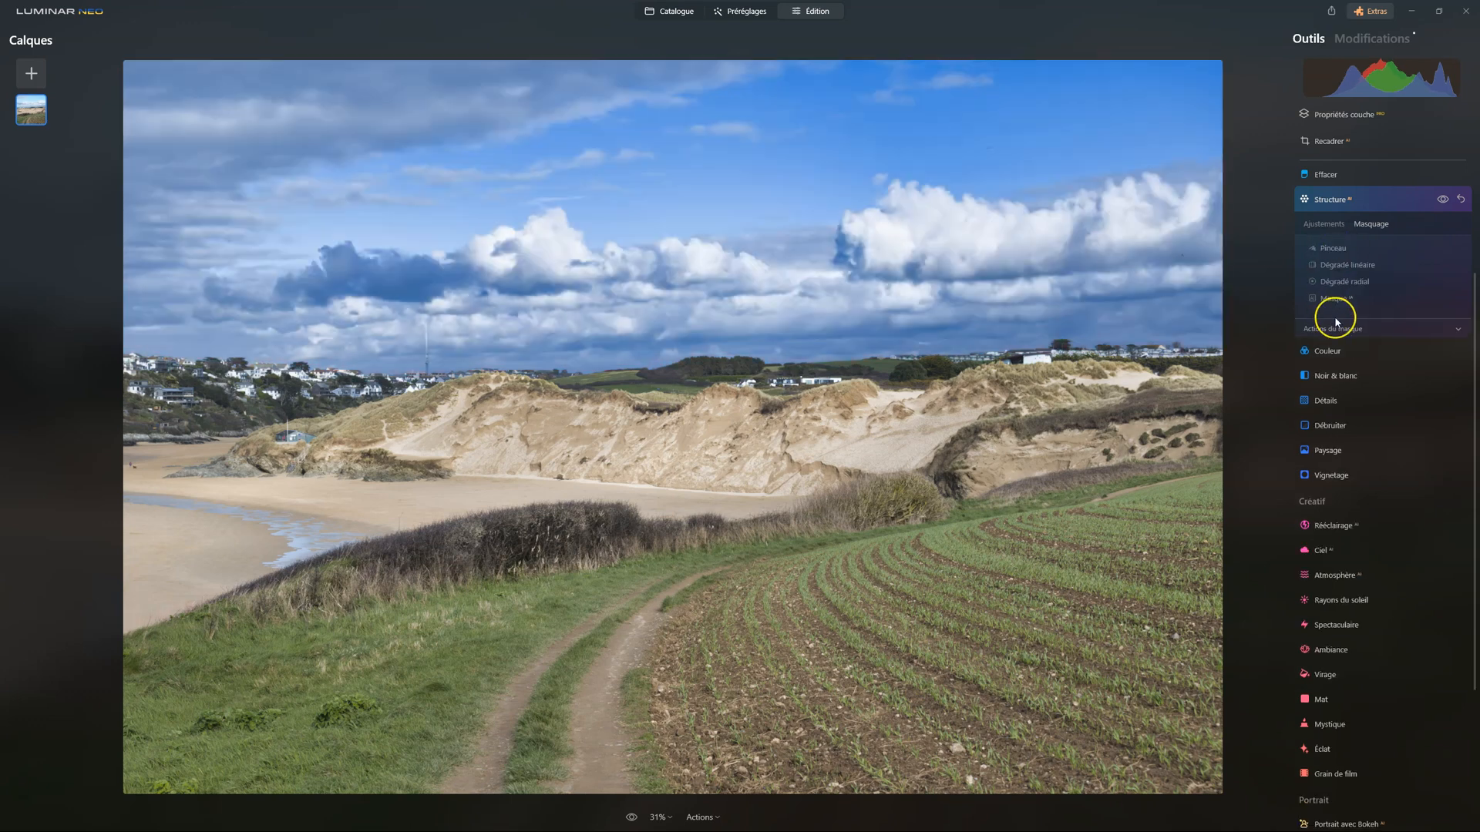
left_click(1431, 363)
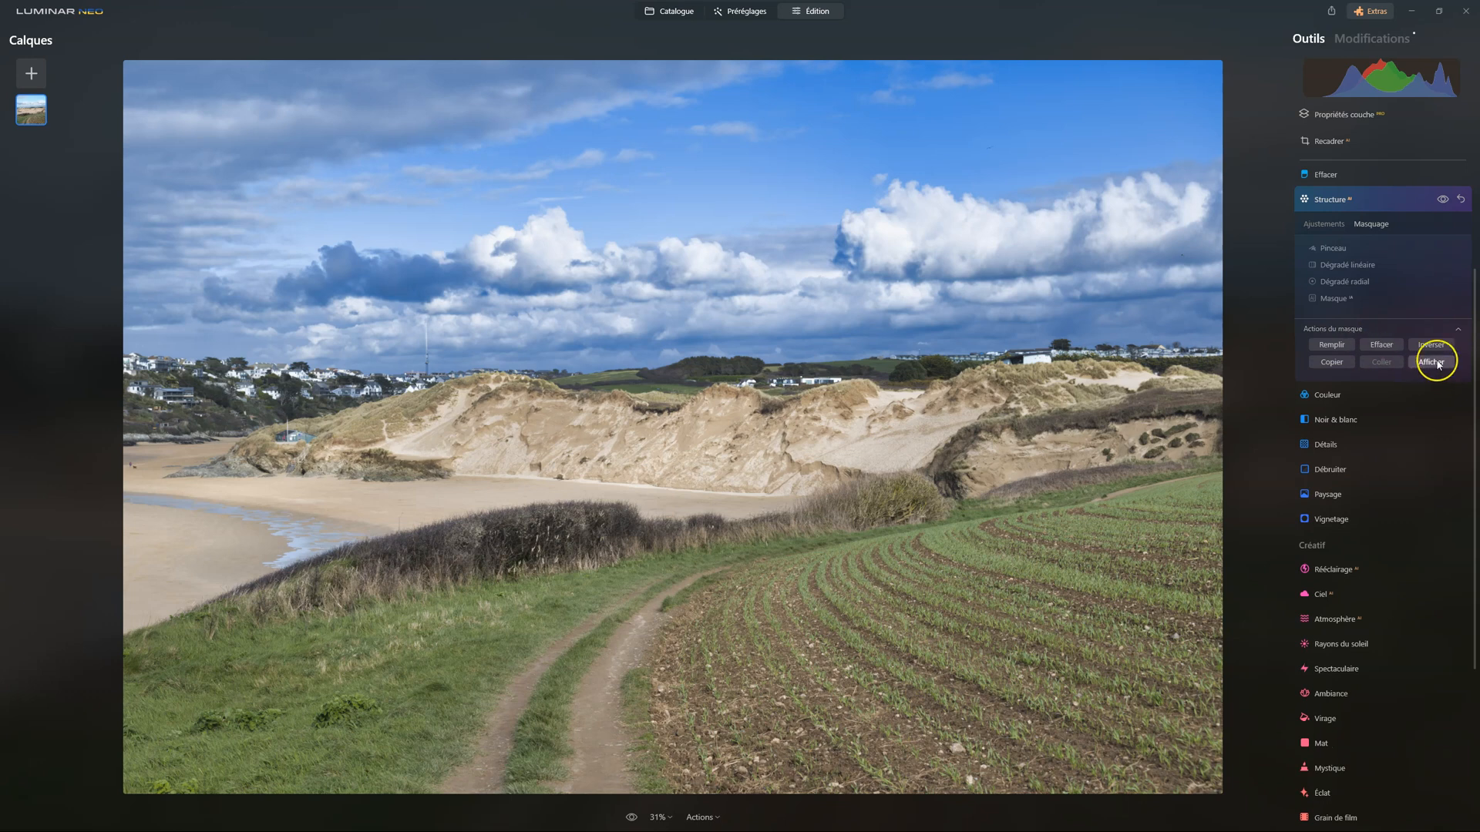
left_click(1433, 345)
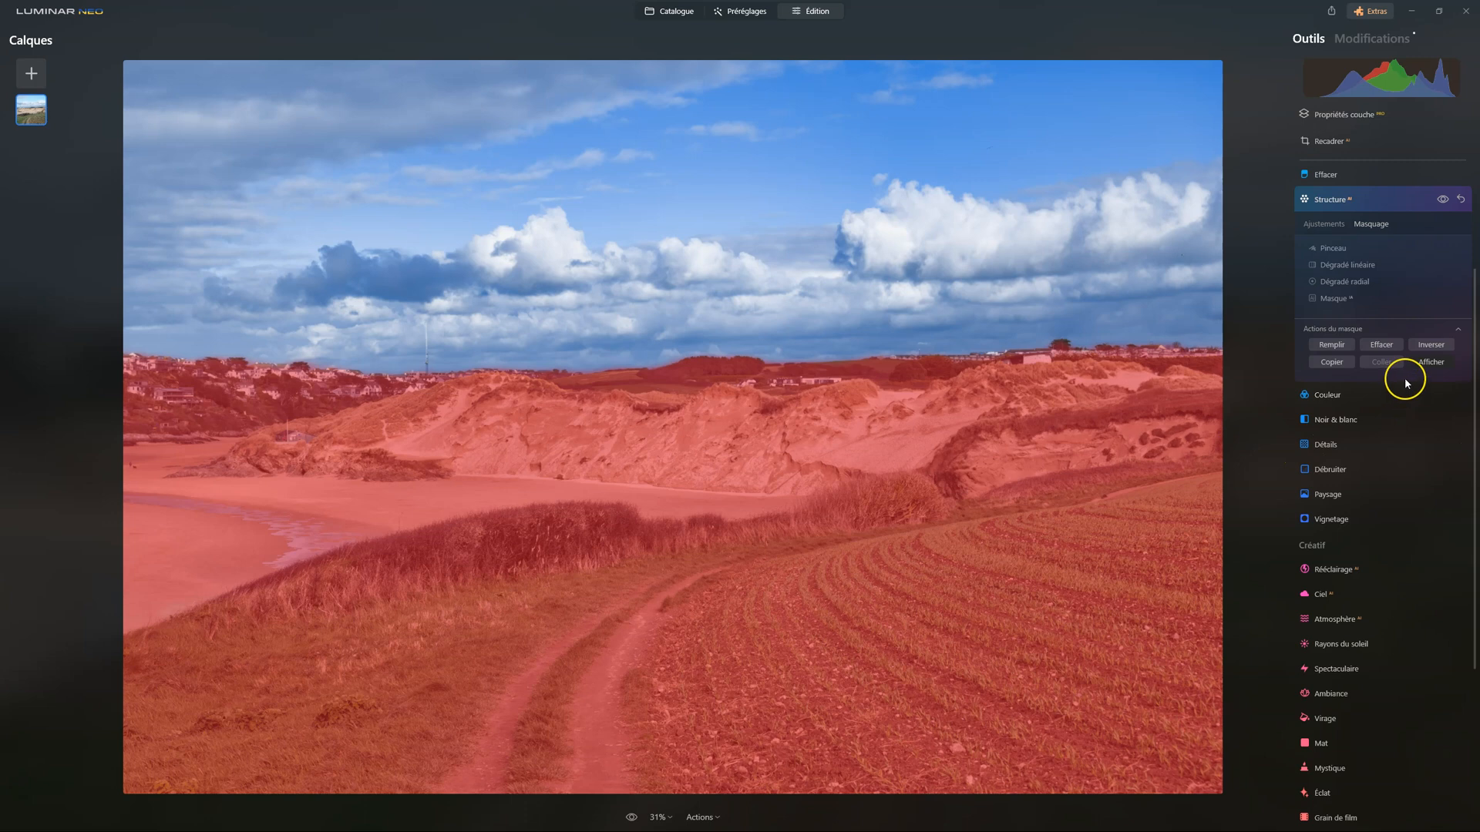
left_click(1327, 225)
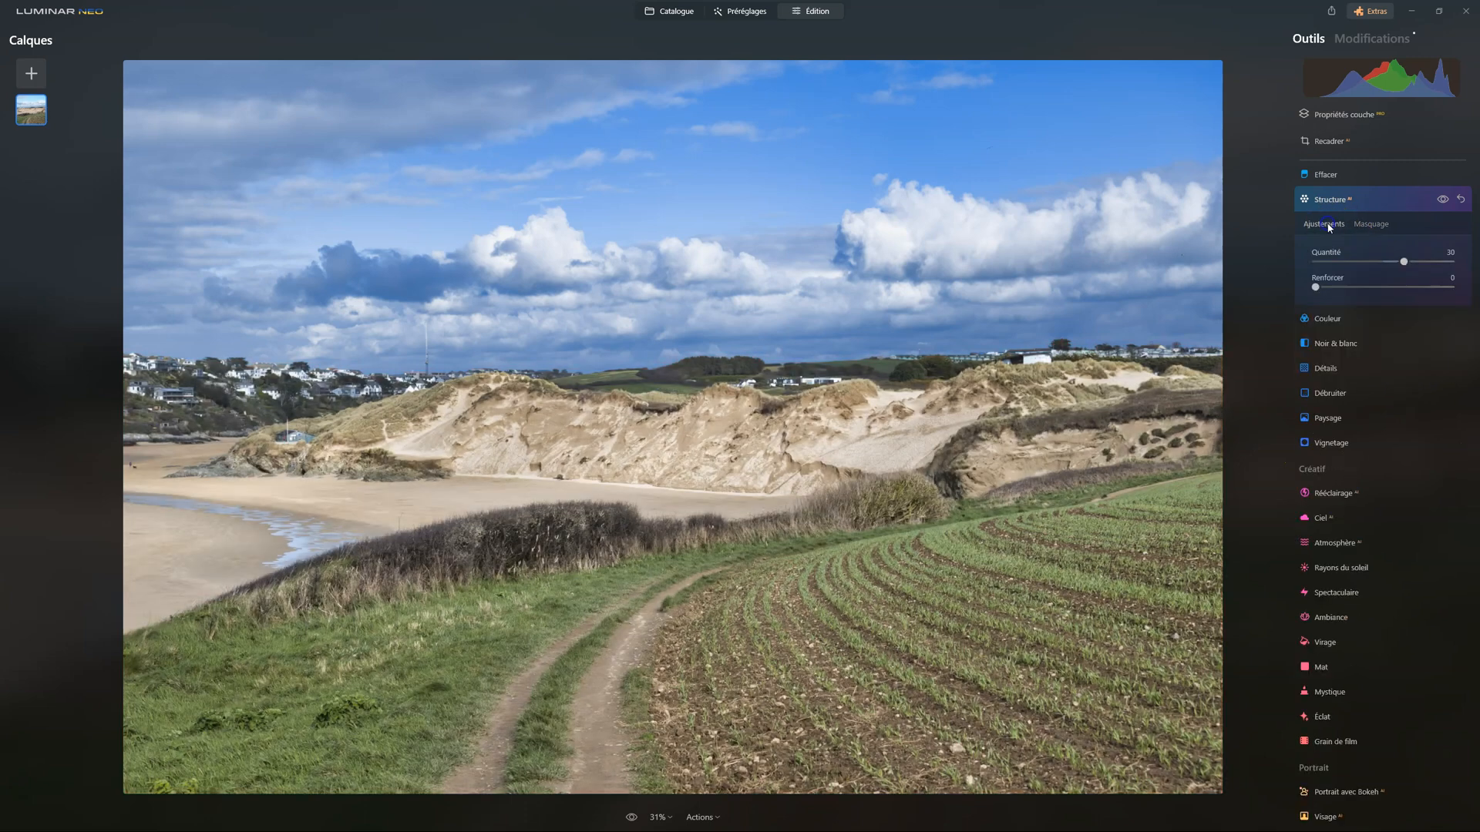
Compare the photo with and without the Structure effect, and close the Structure tool
left_click(1443, 201)
left_click(1443, 201)
left_click(1443, 201)
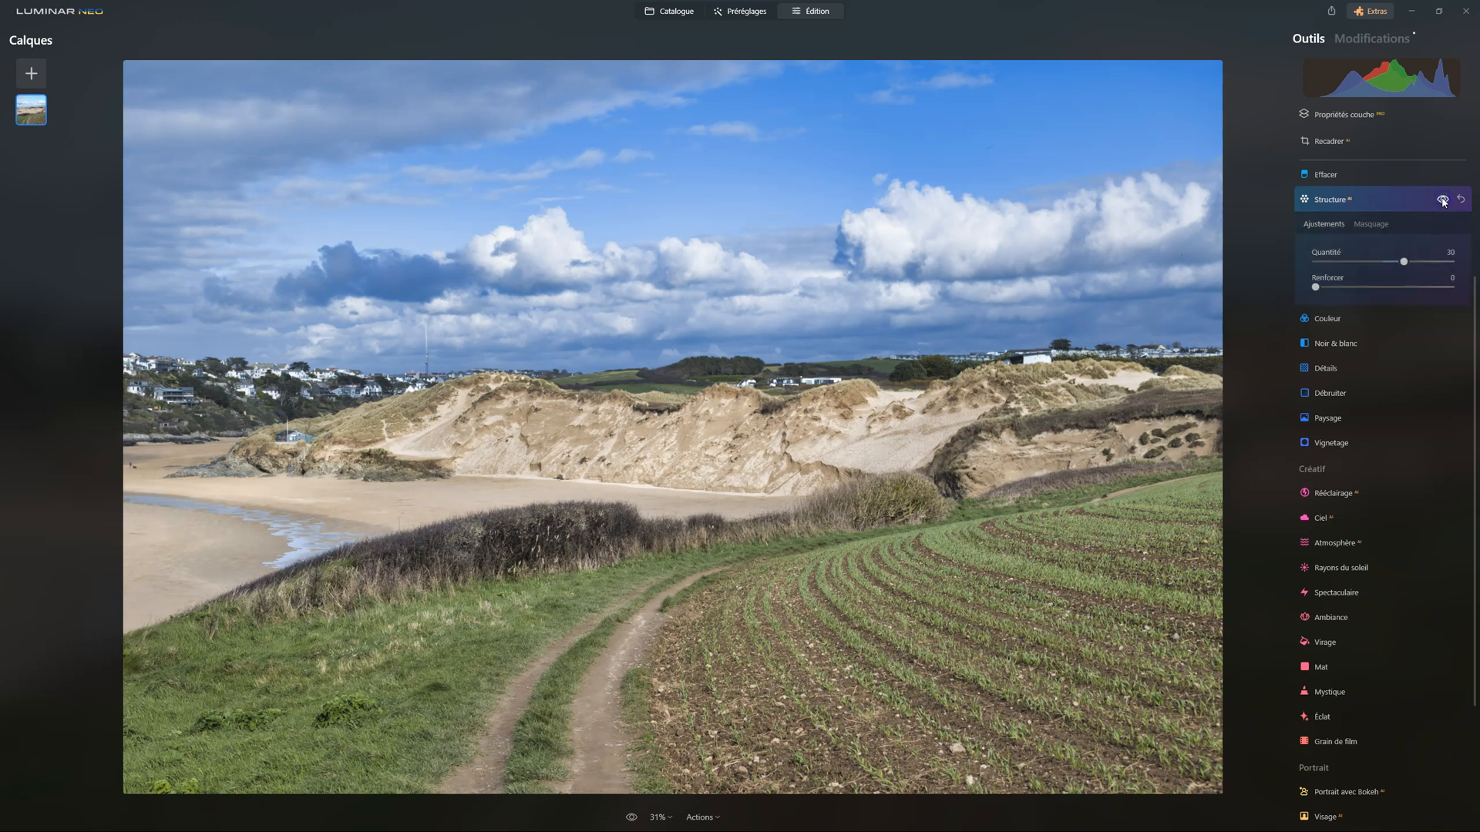
left_click(1443, 201)
left_click(1443, 200)
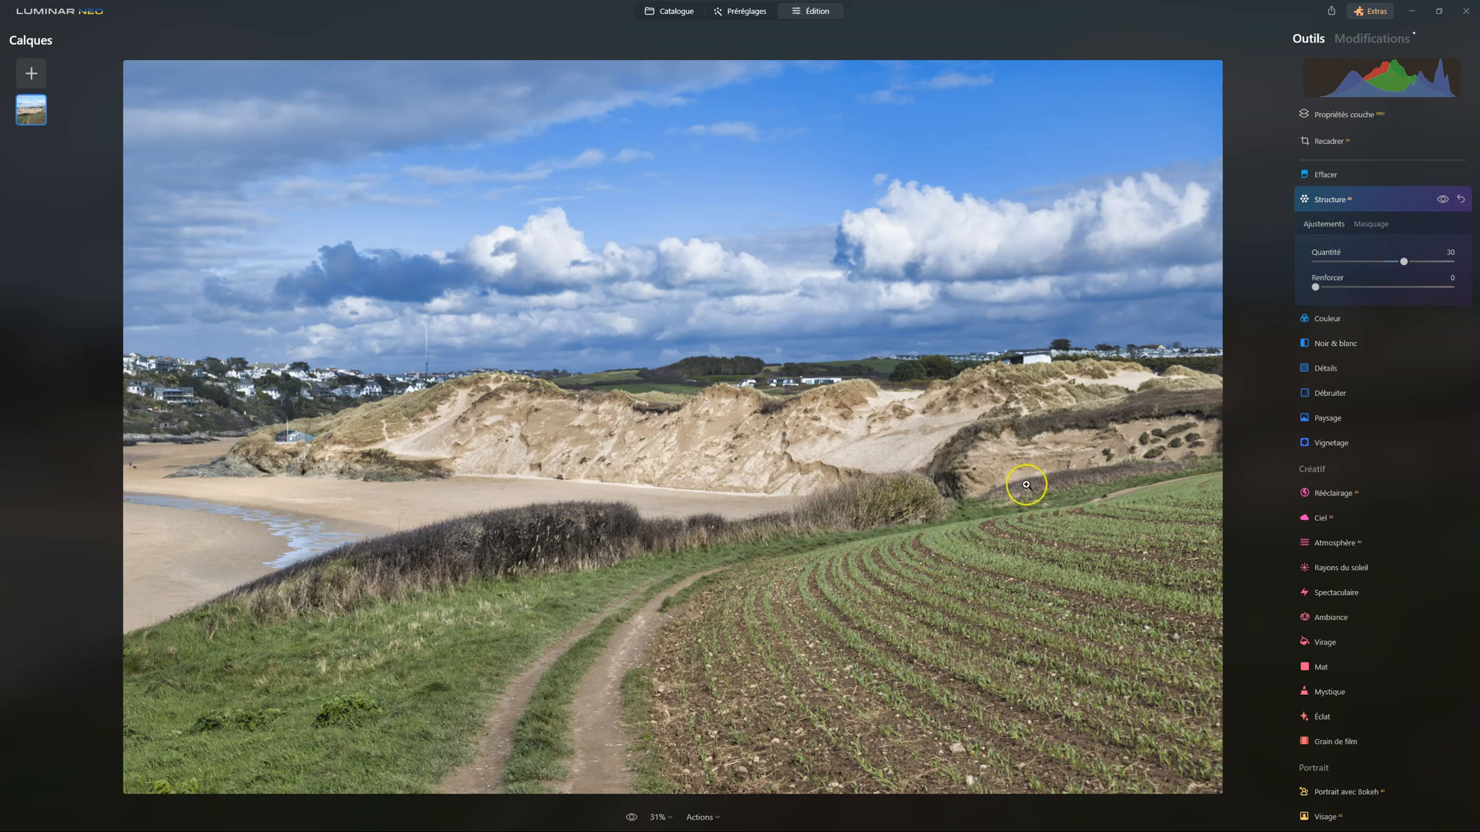
left_click(1329, 214)
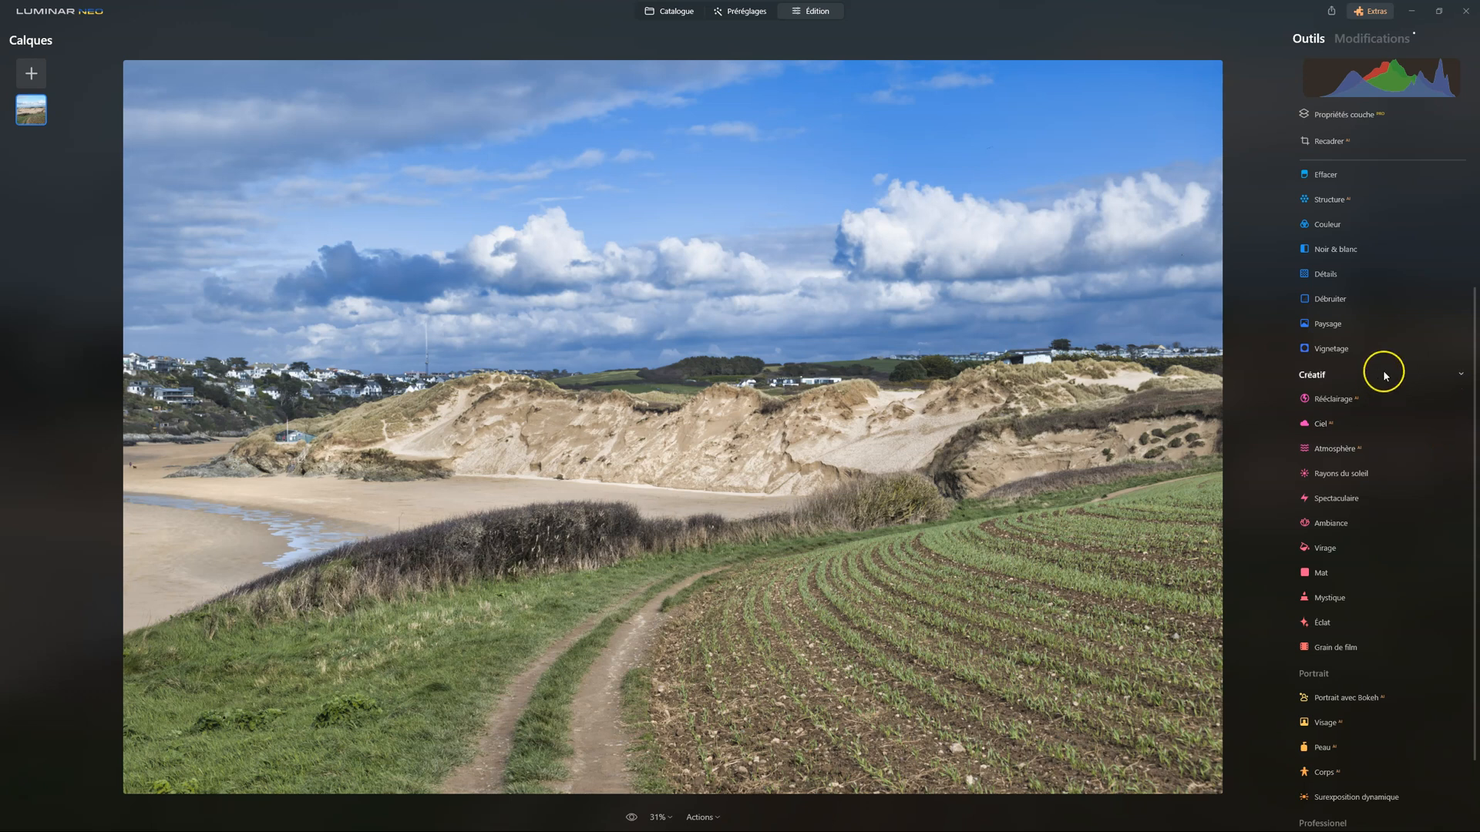
Warm the scene with the Paysage tool by setting Heure dorée to 33
left_click(1325, 324)
left_click_drag(1315, 411, 1316, 411)
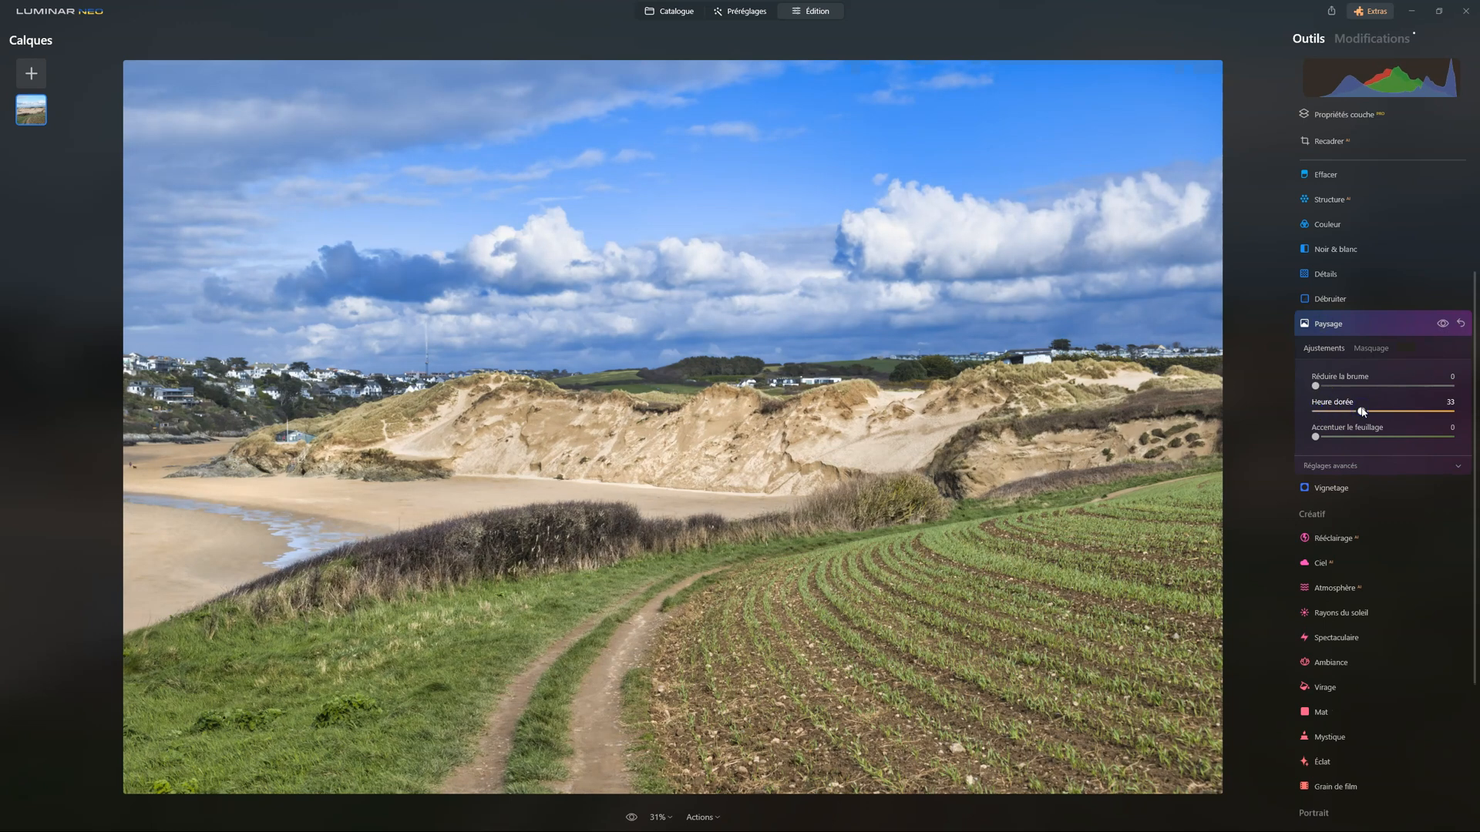
left_click_drag(1362, 411, 1325, 384)
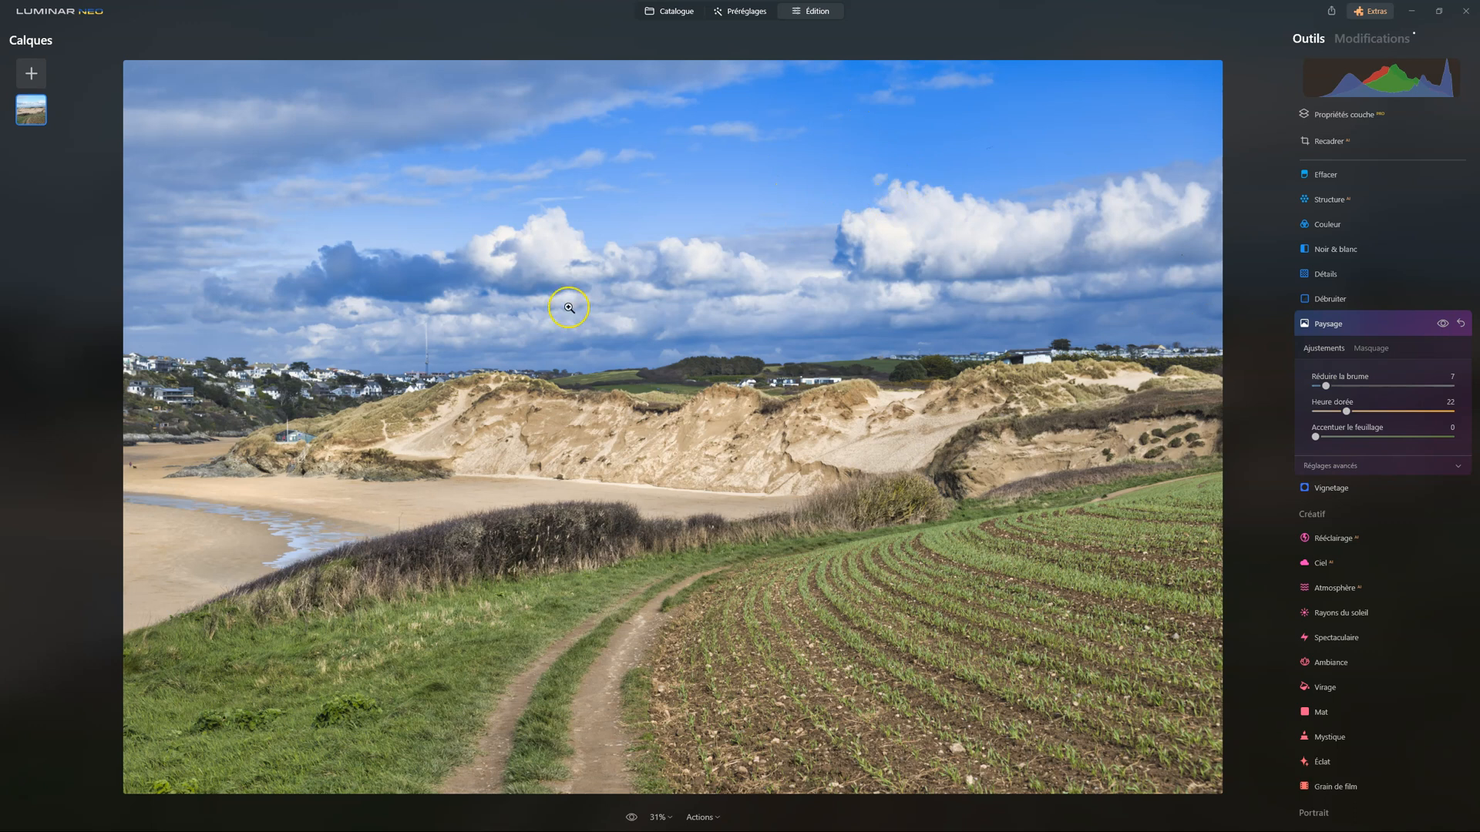
left_click(1334, 327)
Lower the Bleu saturation to -35 in the Couleur tool's HSL settings
left_click(1328, 224)
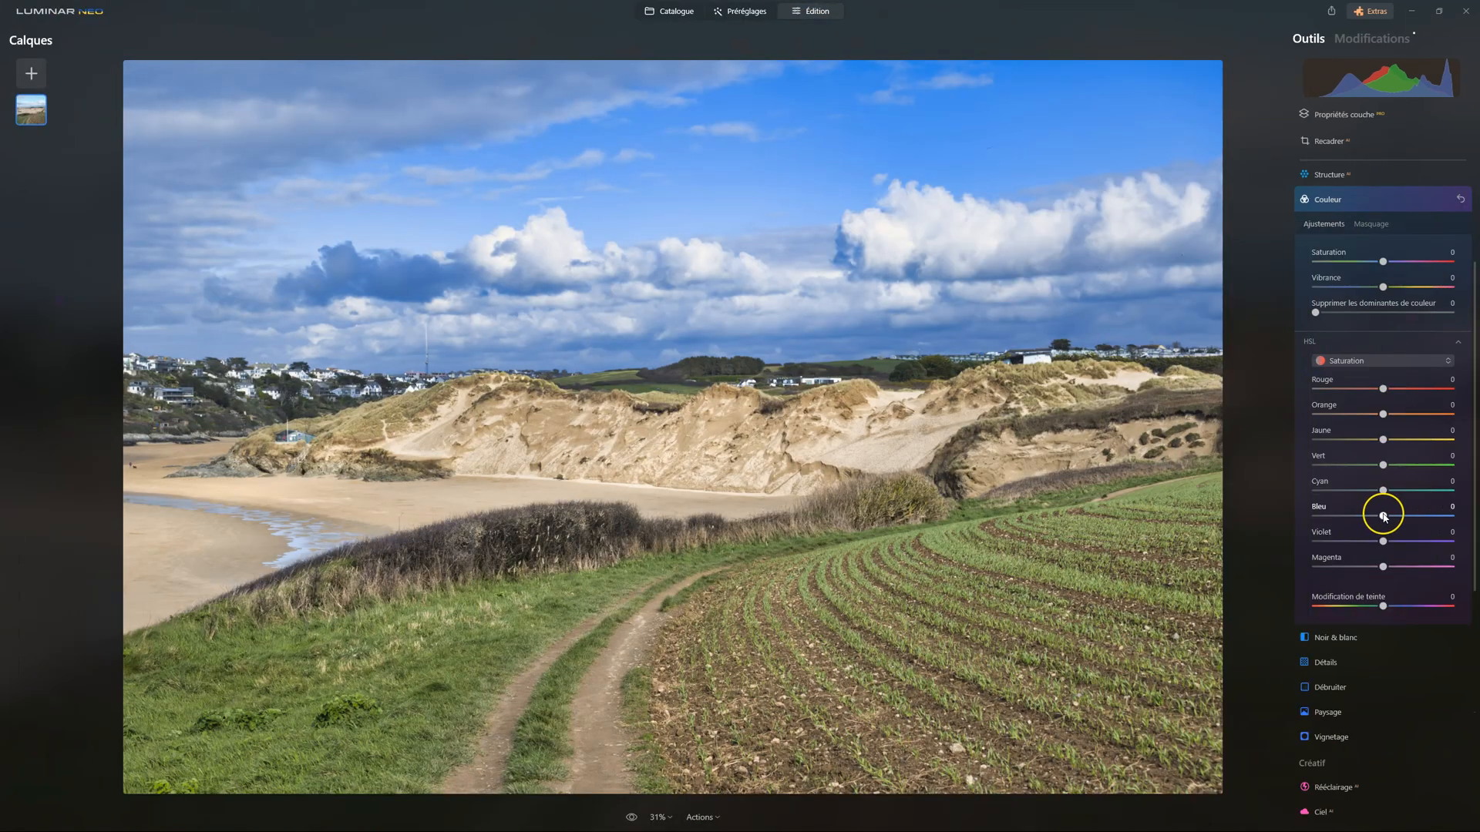
mouse_move(1381, 515)
left_mouse_down()
mouse_move(1348, 518)
mouse_move(1379, 517)
mouse_move(1362, 517)
left_mouse_up()
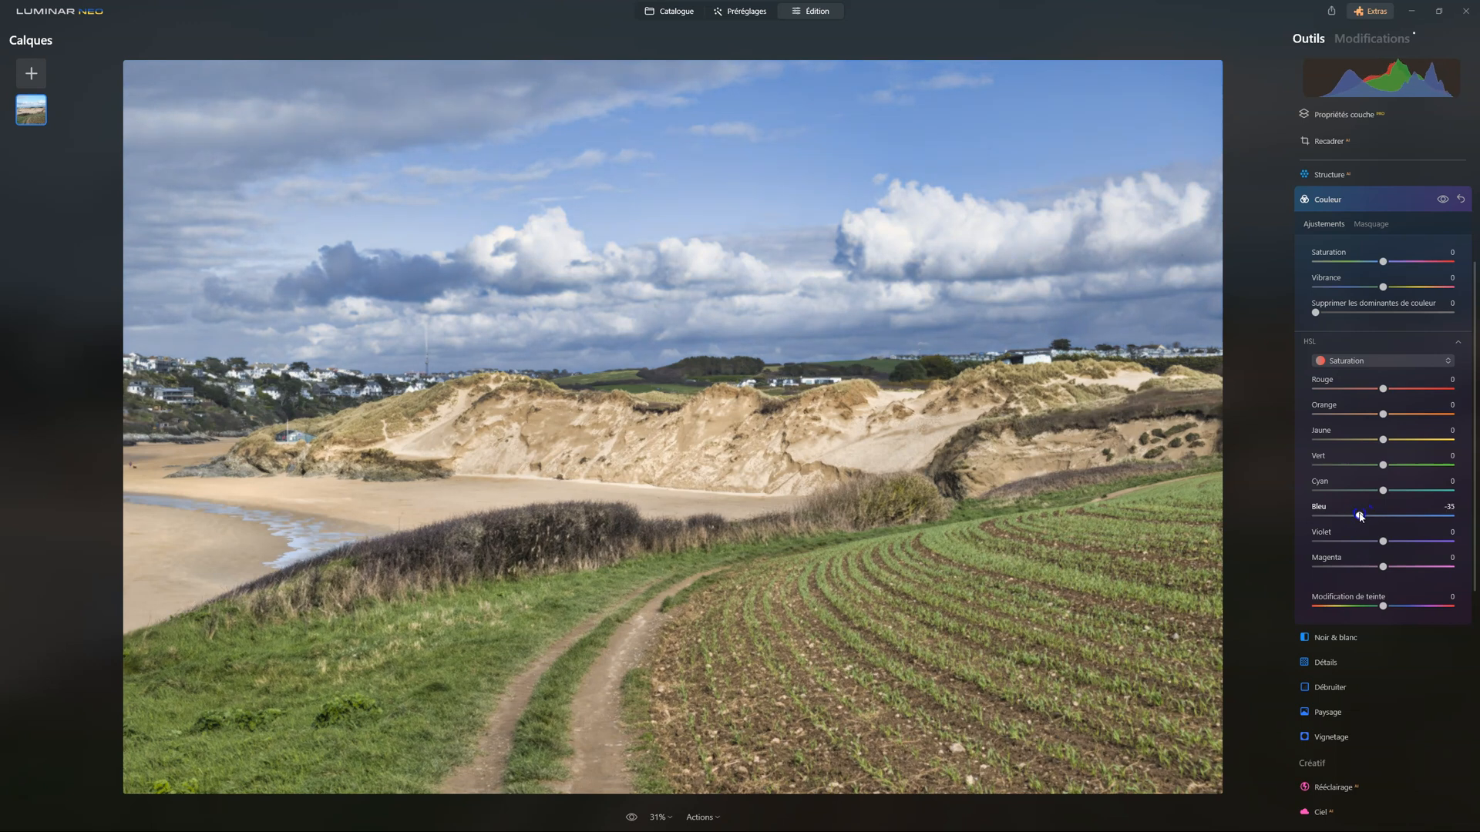
Set the Bleu luminance to 29 in the Couleur tool's HSL settings, trying a darker sky before brightening it
left_click(1364, 360)
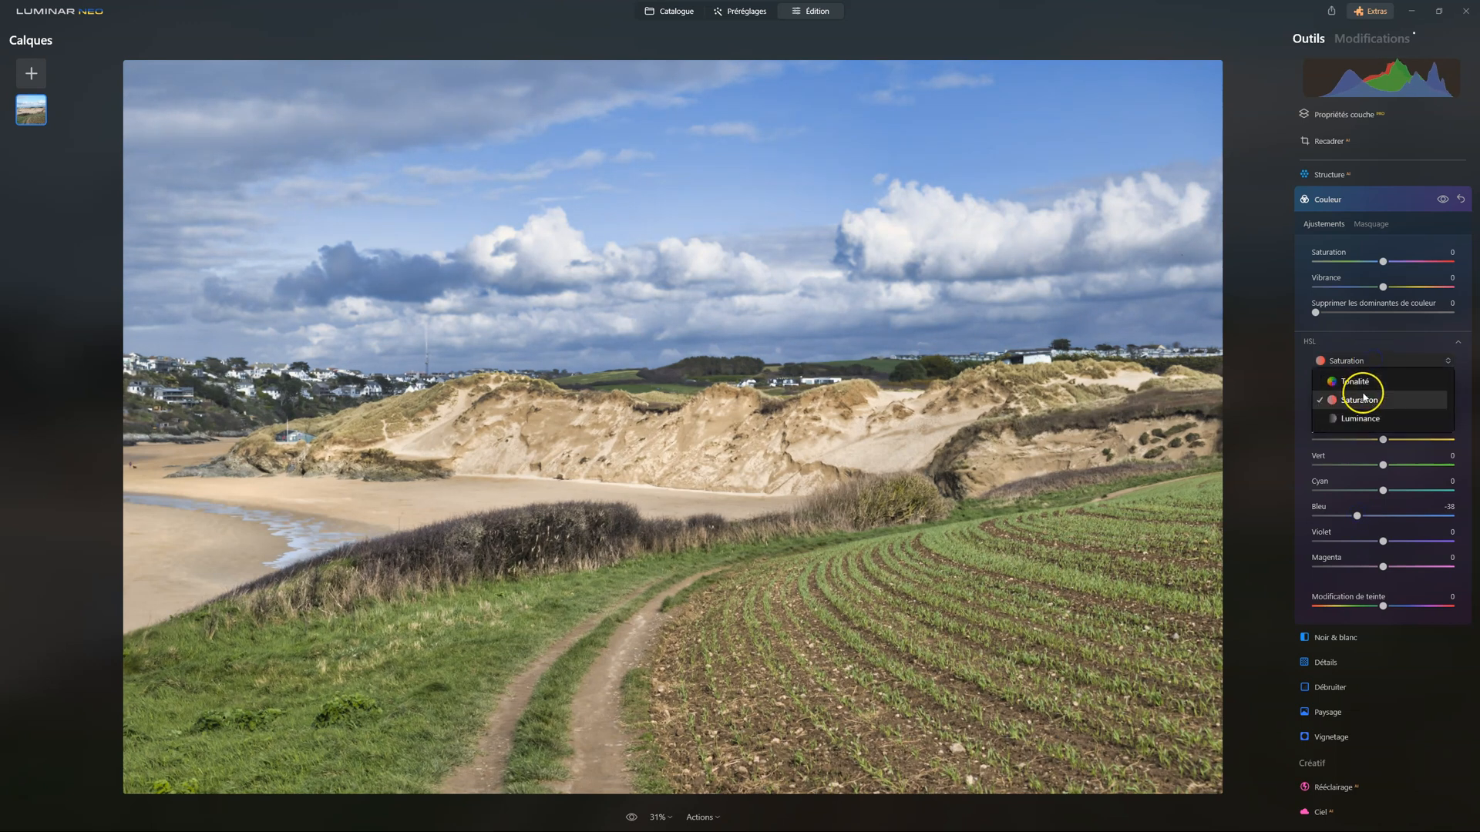
left_click(1363, 420)
left_click_drag(1427, 518, 1371, 516)
left_click(1418, 517)
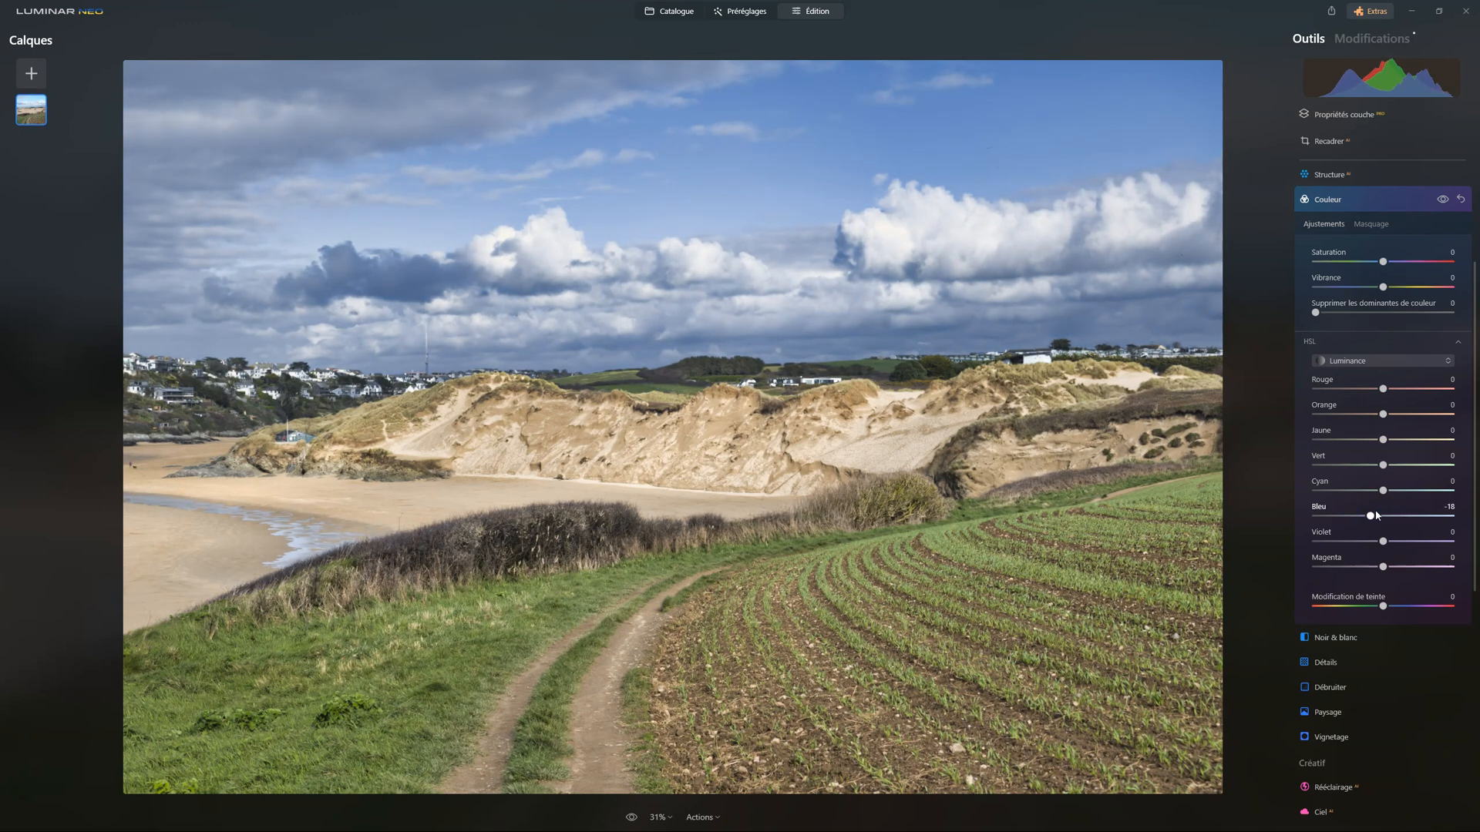
left_click_drag(1372, 520, 1403, 520)
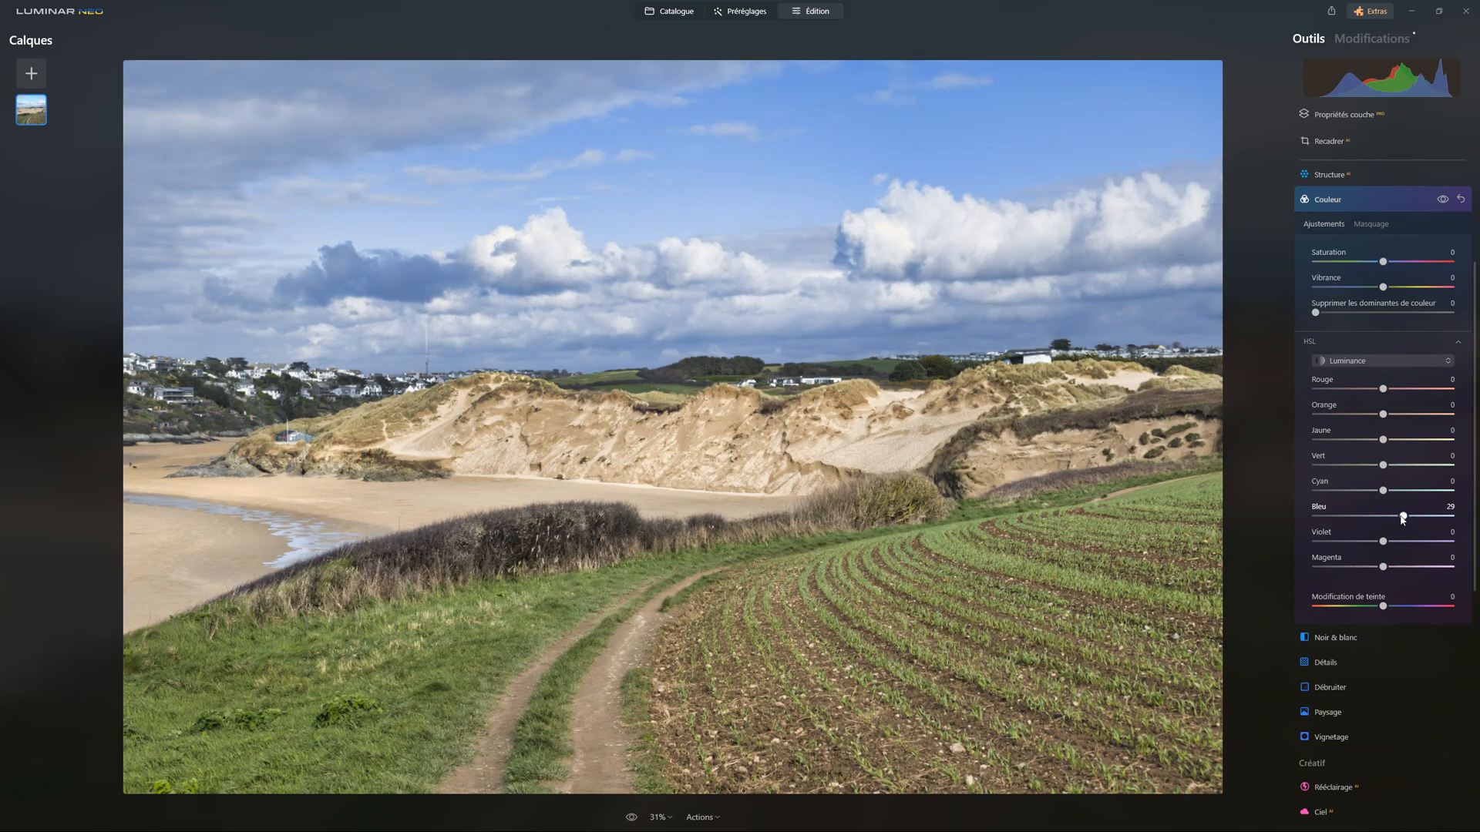
Compare the photo with and without the Couleur adjustments, and close the Couleur tool
left_click(1442, 201)
left_click(1442, 200)
left_click(1442, 200)
left_click(1442, 201)
left_click(1348, 200)
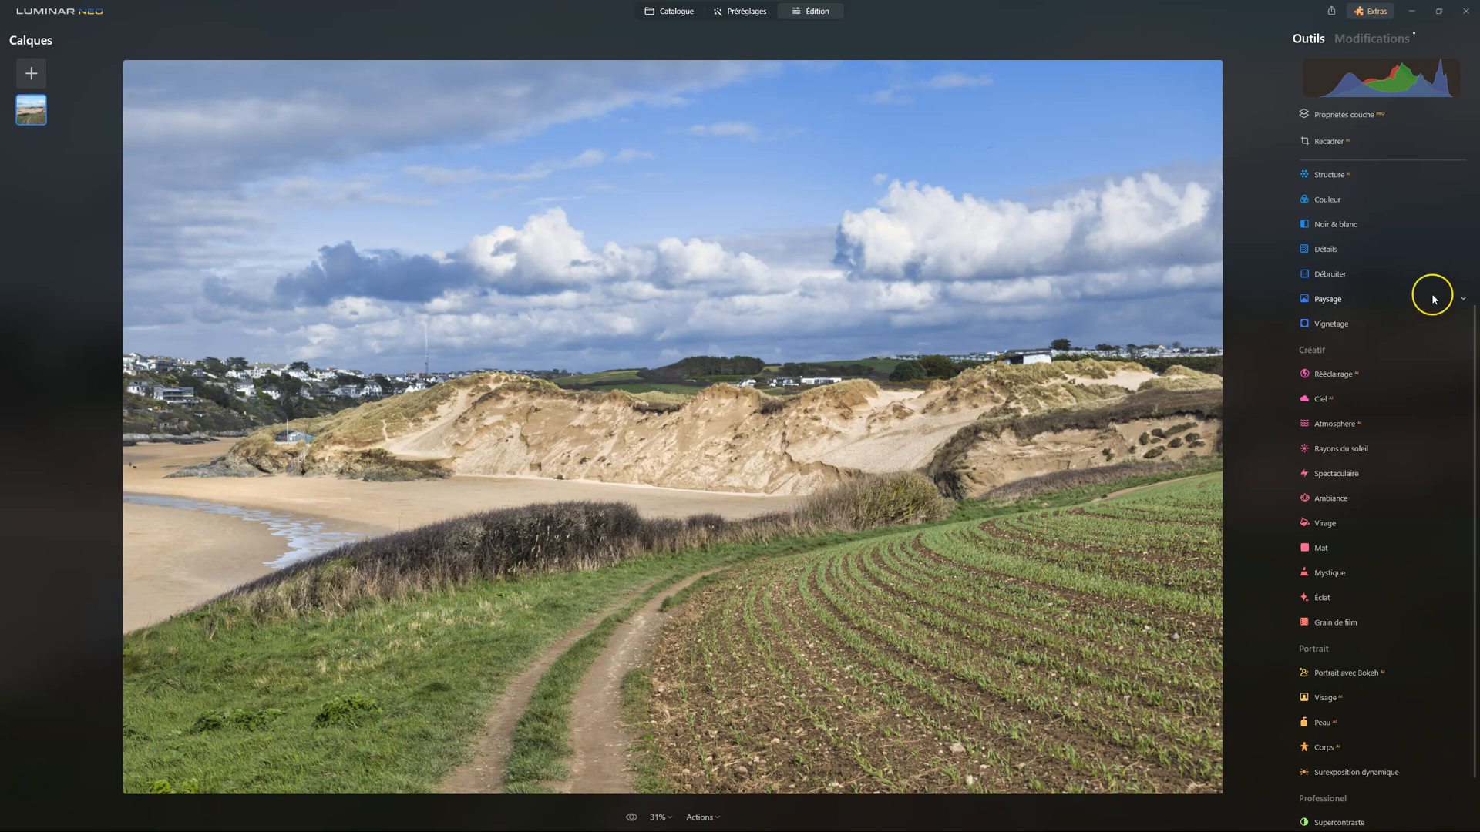
Shift the greens toward yellow by setting the Vert Tonalité to -61 in the Couleur tool's HSL settings, and close the tool
left_click(1323, 200)
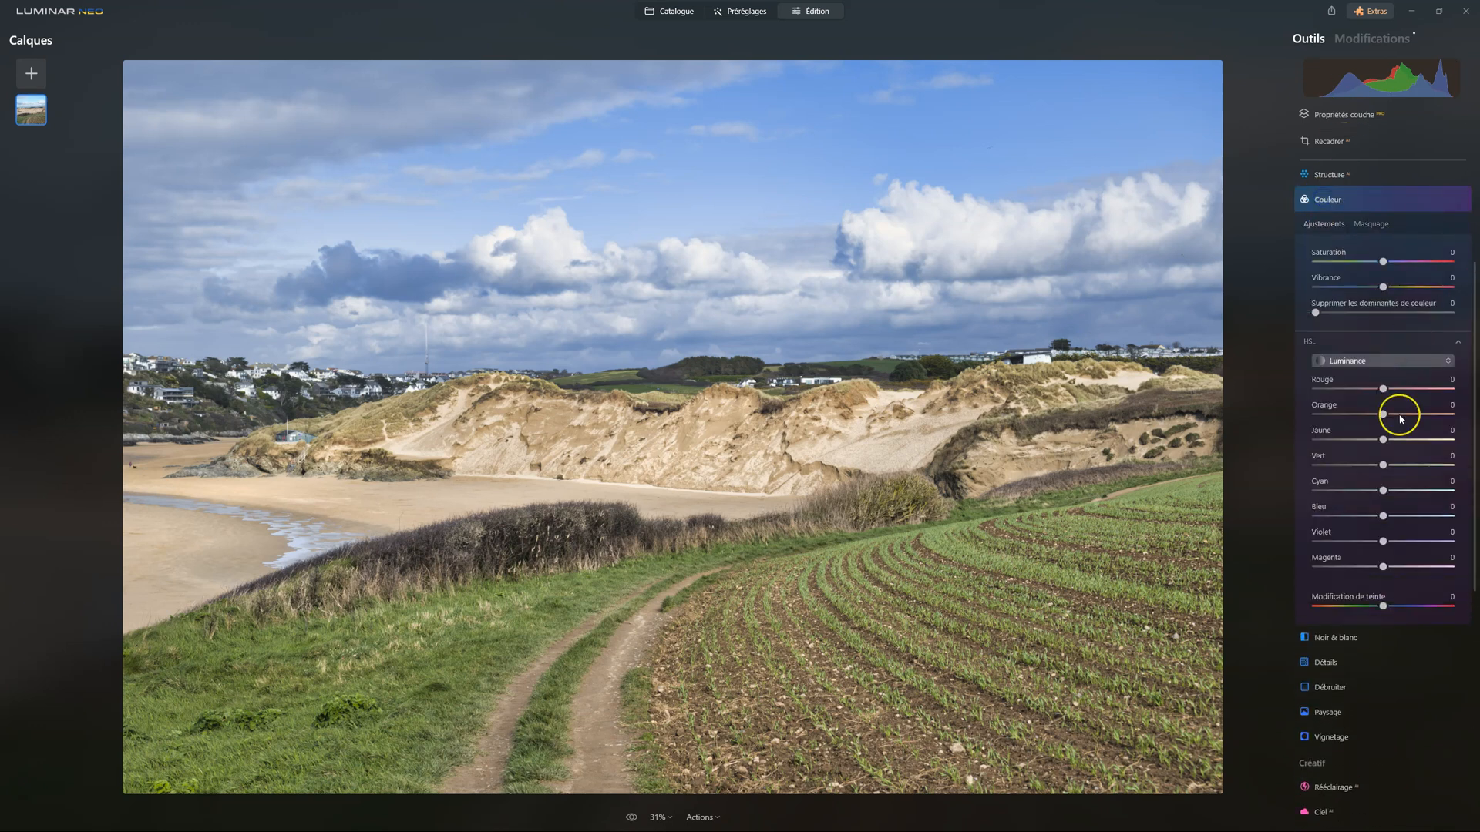
left_click(1355, 360)
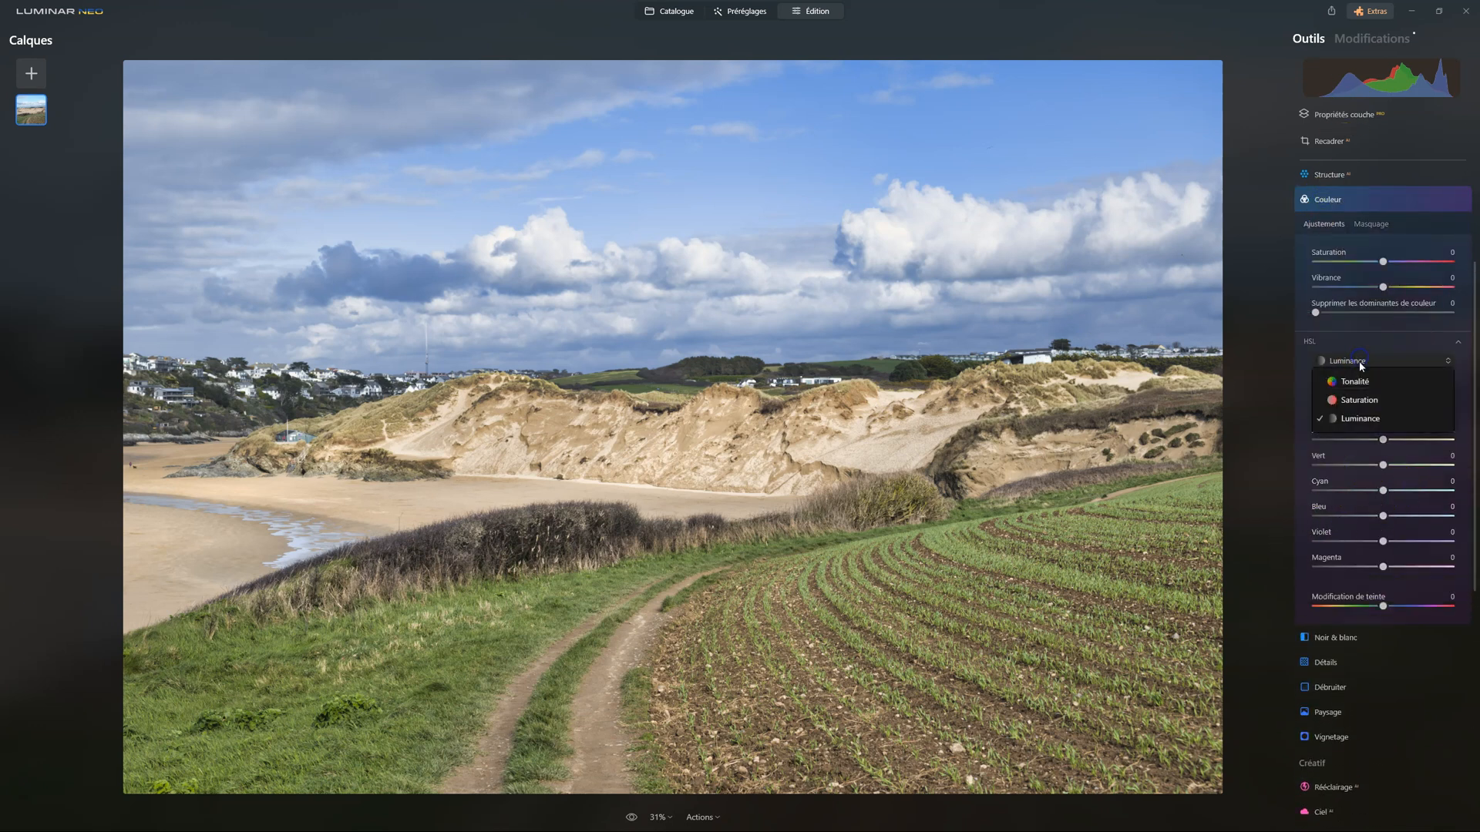
left_click(1361, 382)
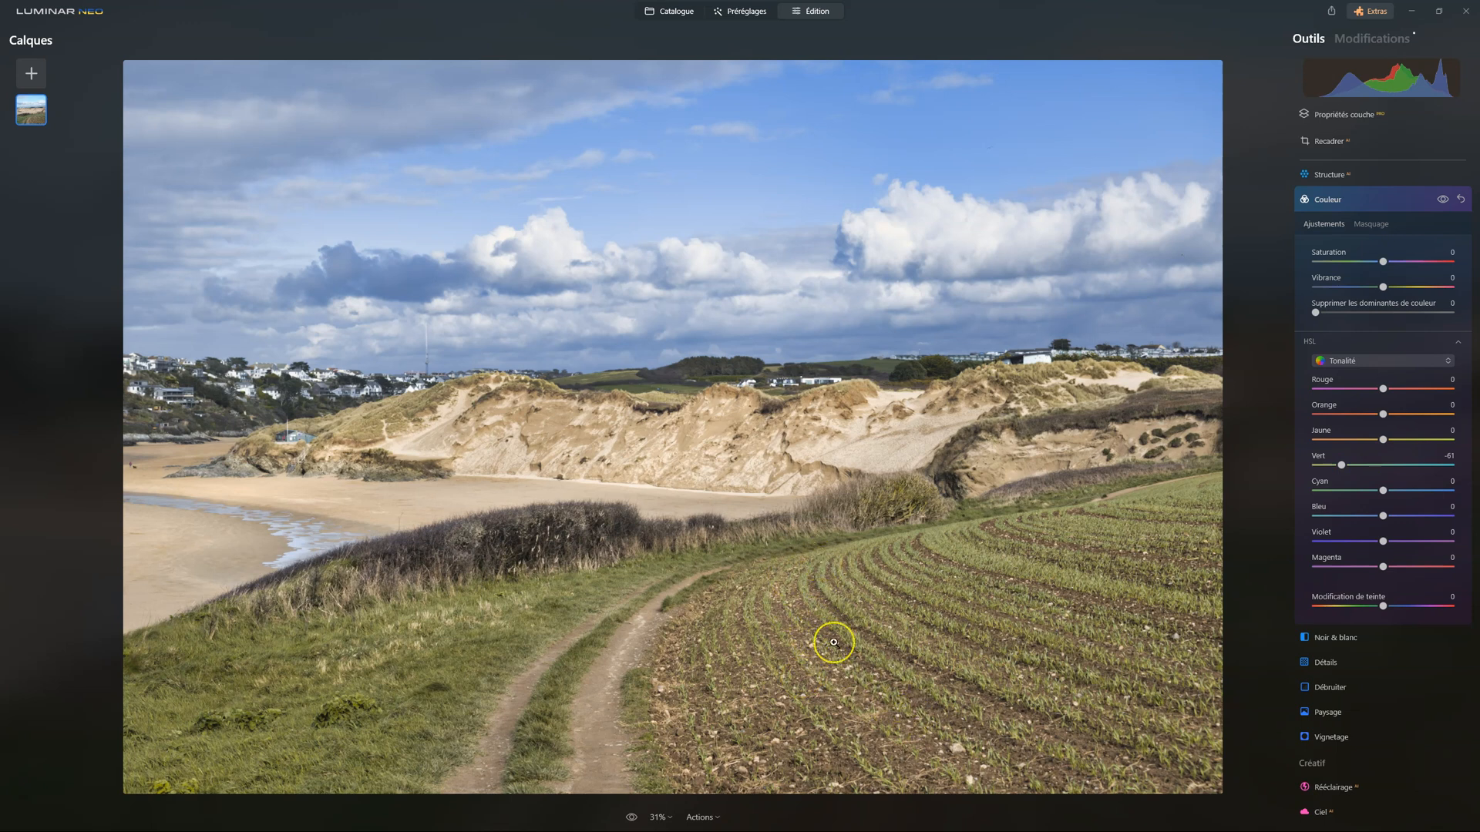
mouse_move(1346, 465)
left_mouse_down()
mouse_move(925, 588)
mouse_move(1348, 455)
mouse_move(1344, 467)
left_mouse_up()
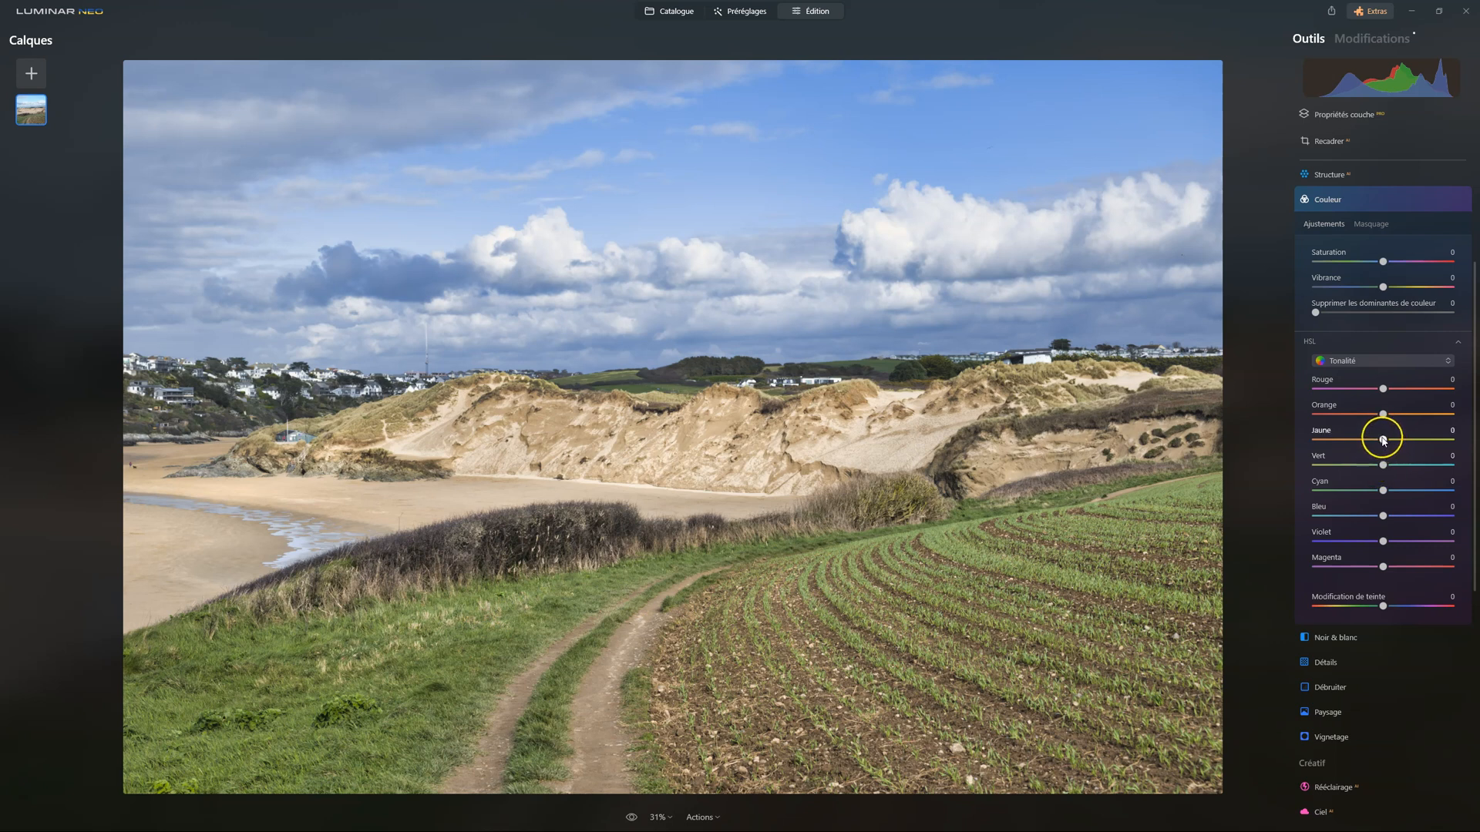
left_click_drag(1382, 464, 1343, 468)
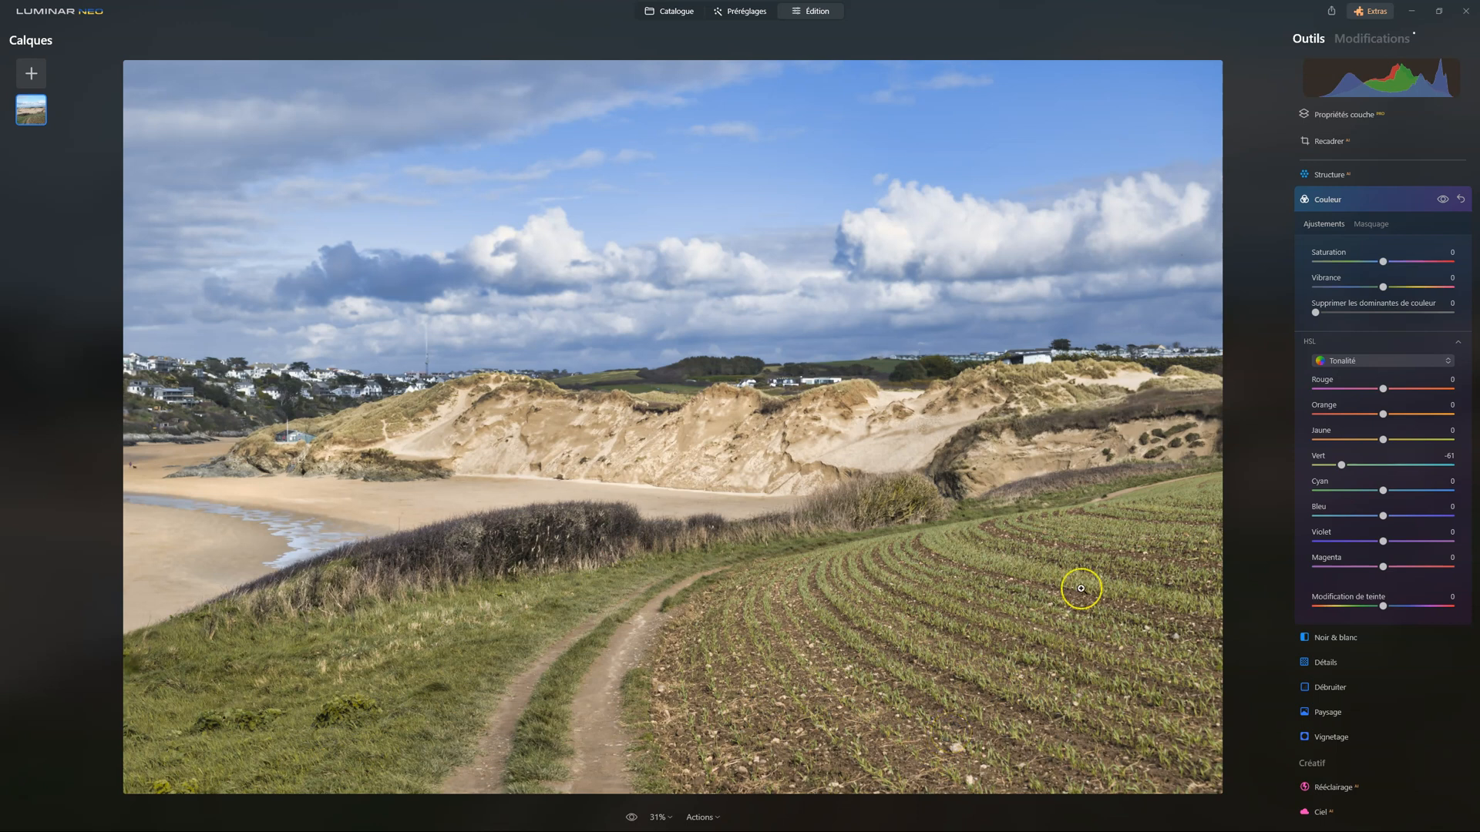
left_click(1345, 205)
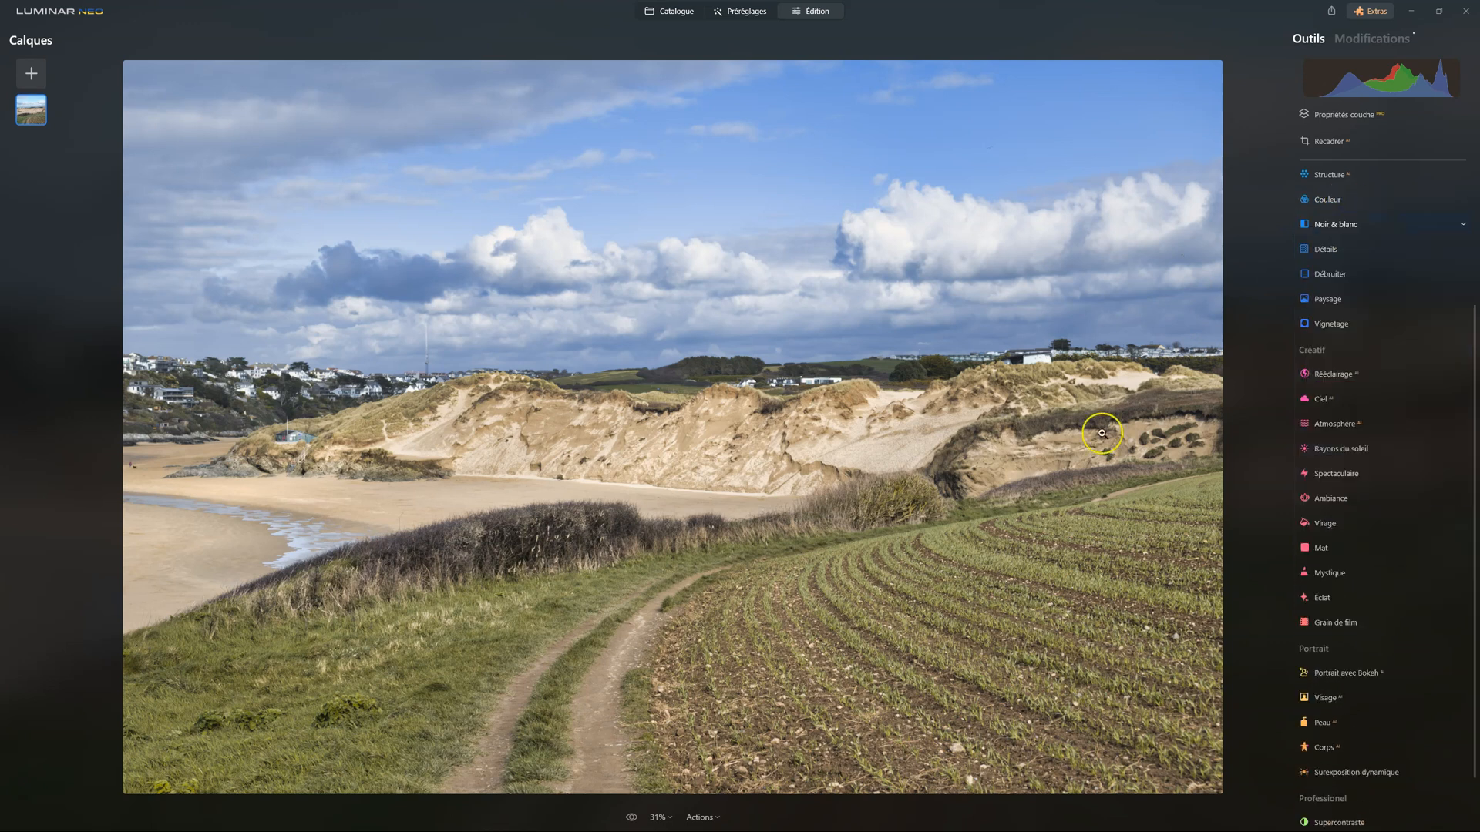
Compare the edited photo with the original several times using the before/after preview
left_click(631, 818)
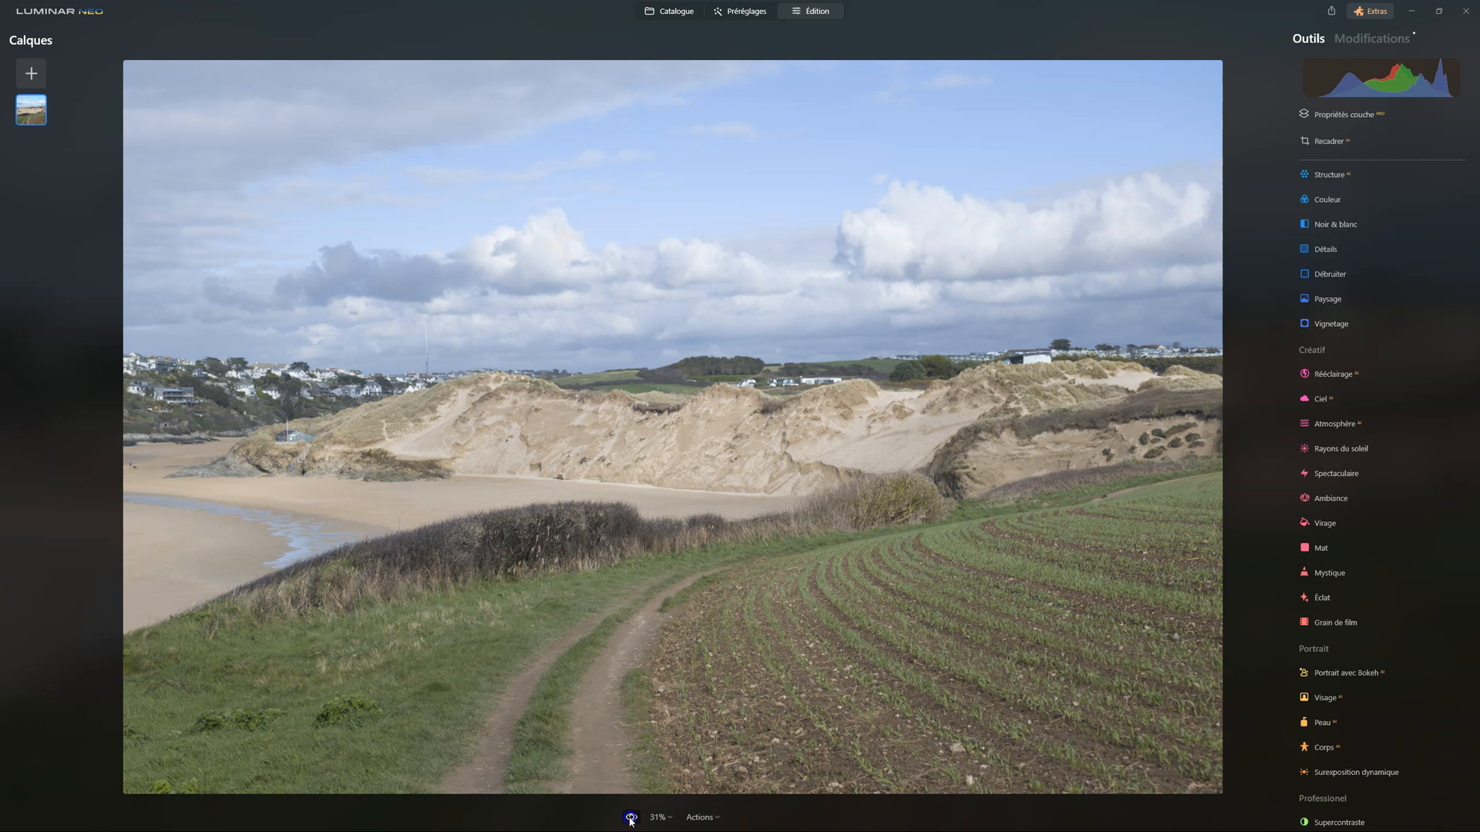
left_click(630, 820)
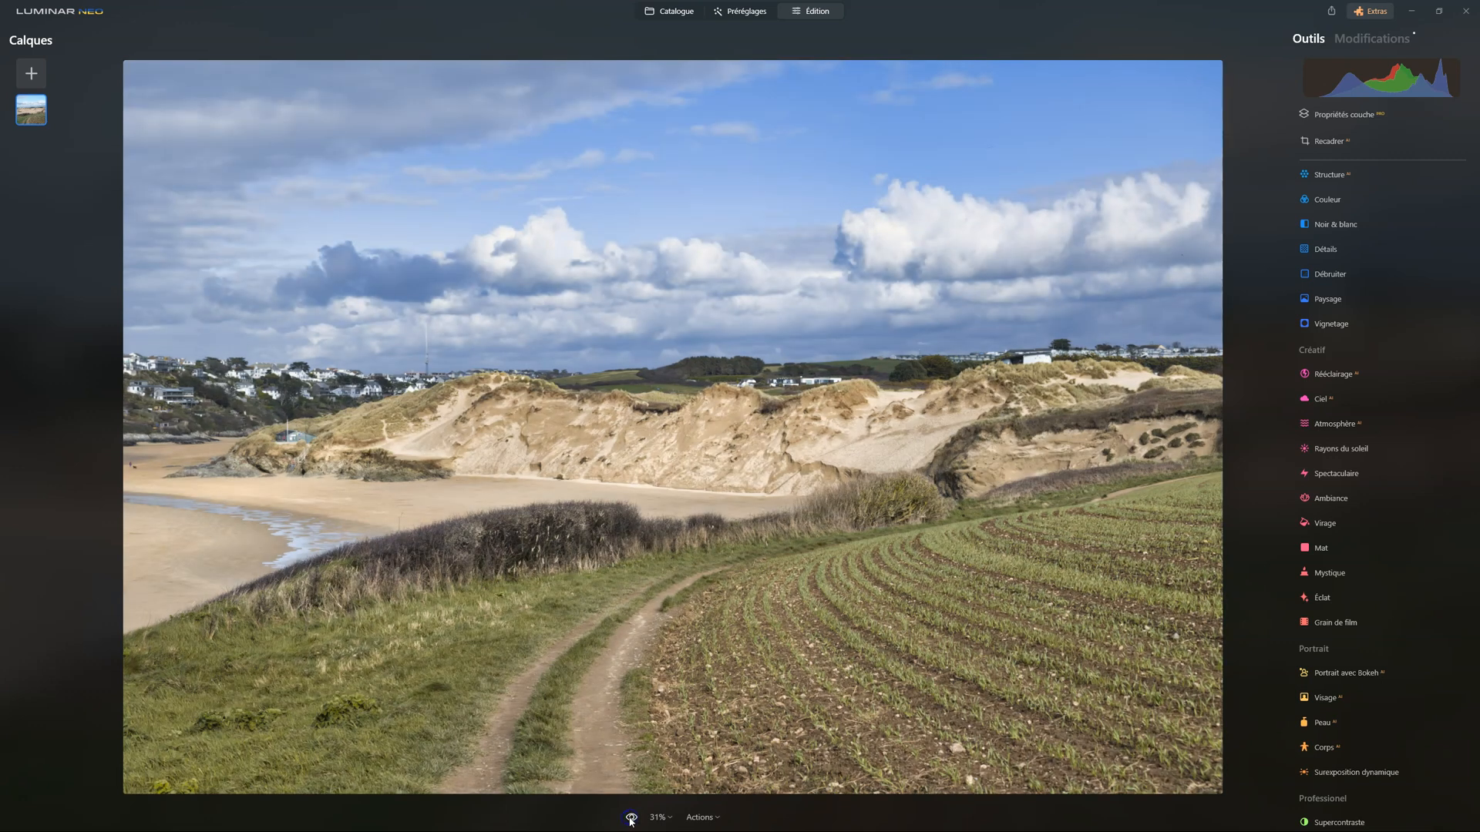
left_click(630, 820)
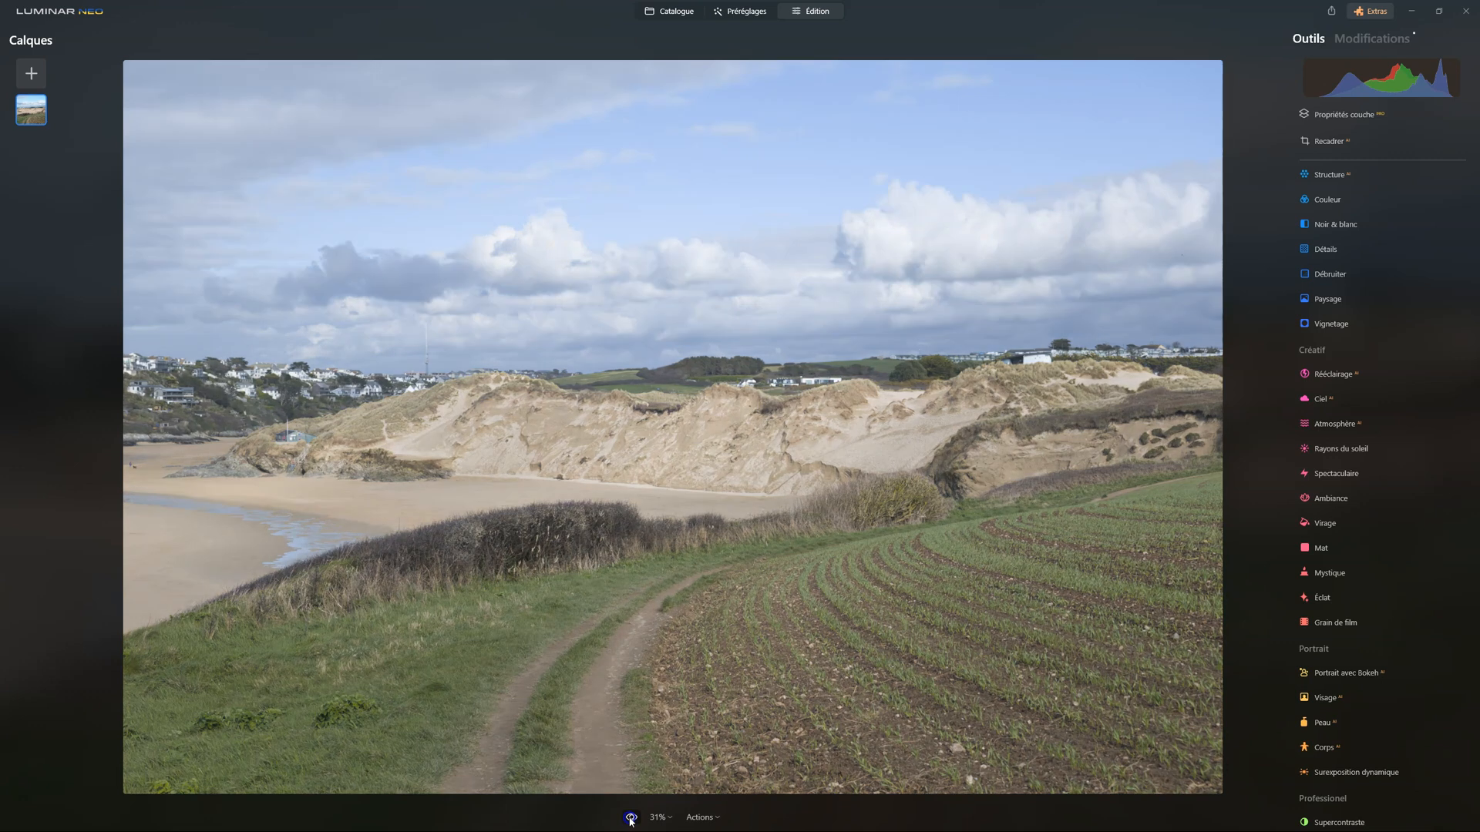
left_click(630, 820)
left_click(631, 820)
left_click(630, 820)
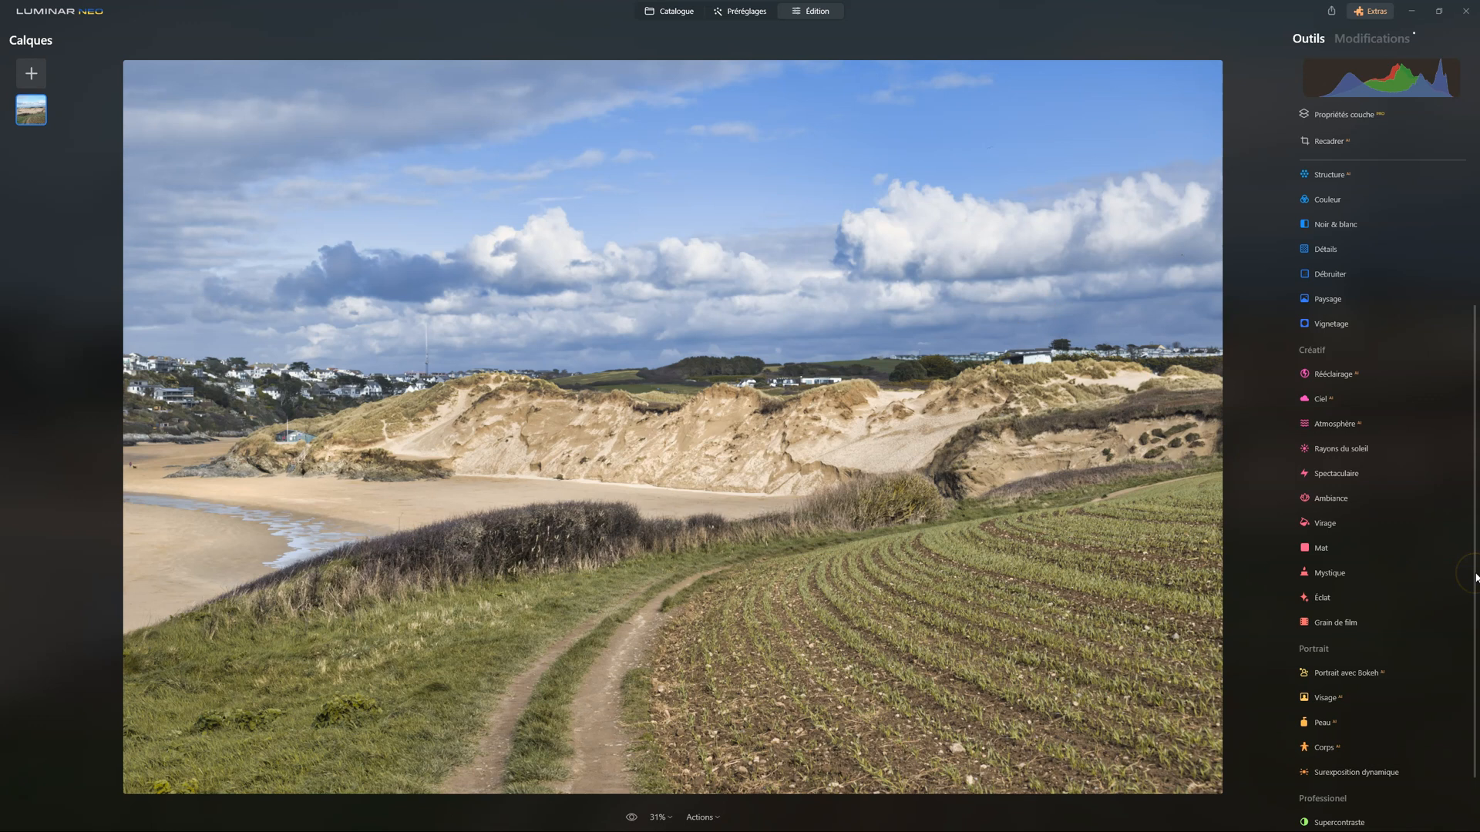
Apply the Éclat tool with Quantité 40, trying Flou artistique and the Éclat type
left_click(1341, 596)
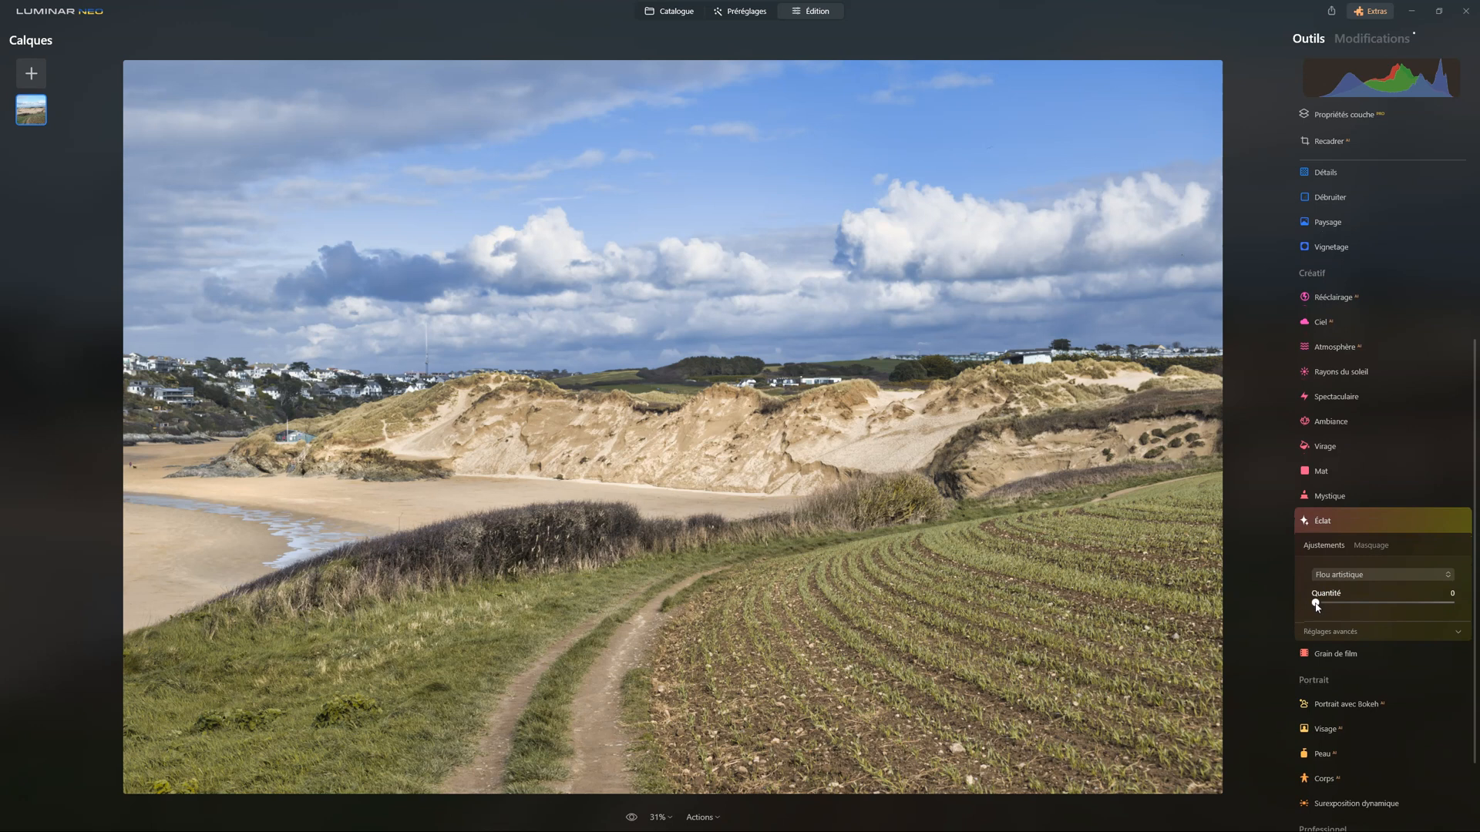
left_click_drag(1316, 606, 1371, 606)
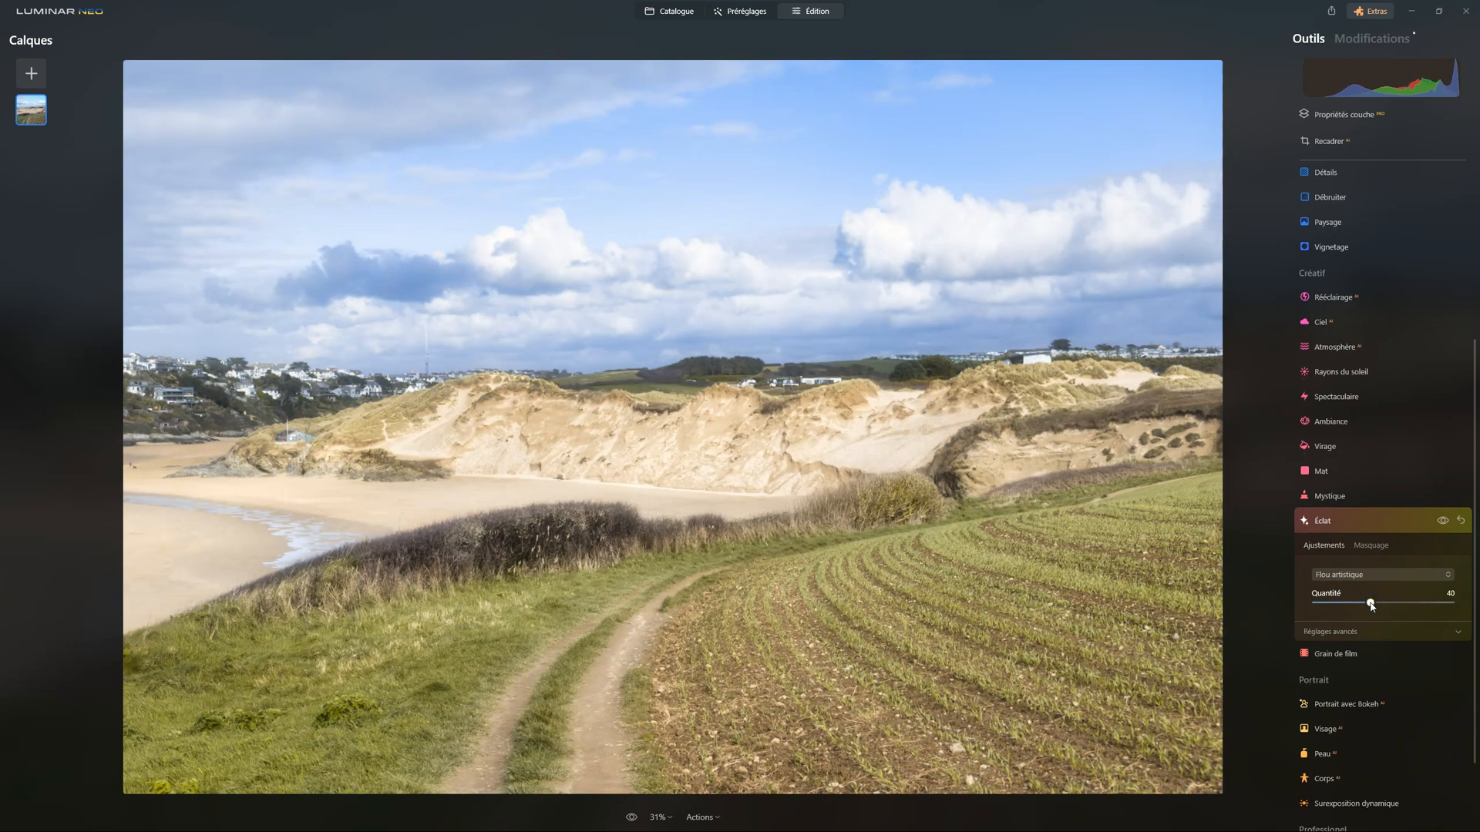
left_click(1351, 575)
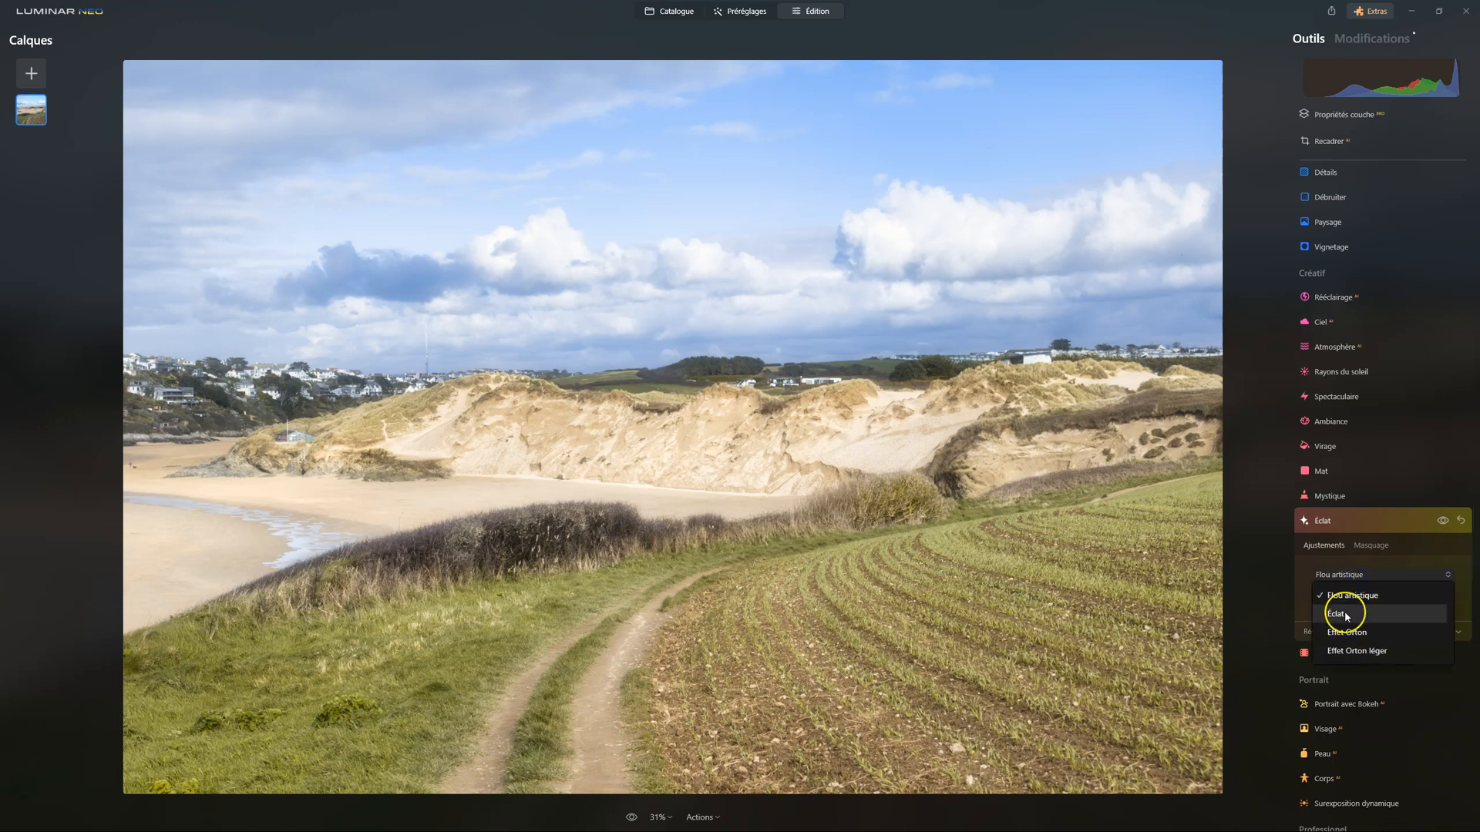
left_click(1344, 612)
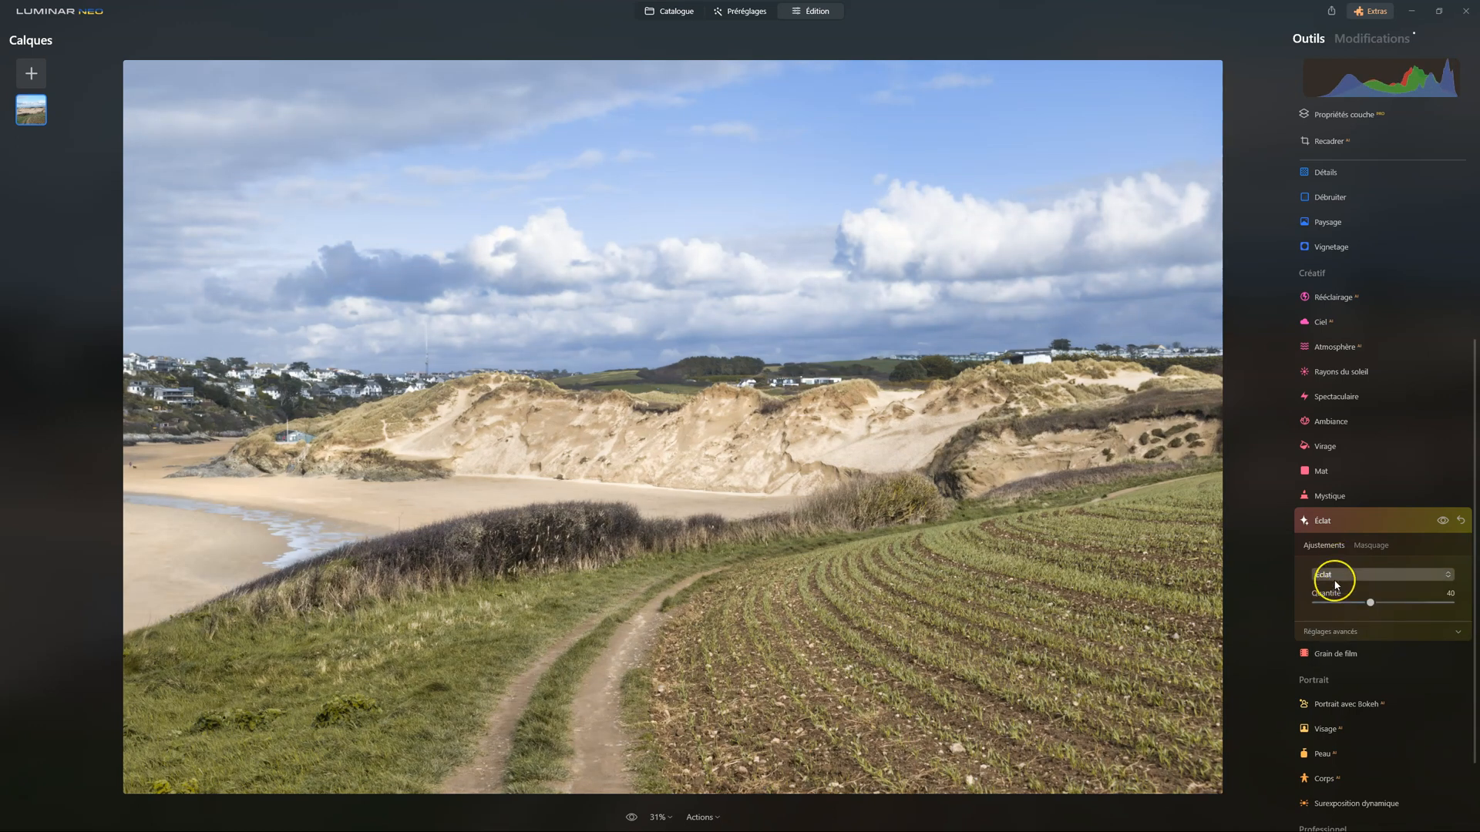
Try Effet Orton, change the glow type to Effet Orton léger, and compare the photo with and without it
left_click(1337, 578)
left_click(1345, 633)
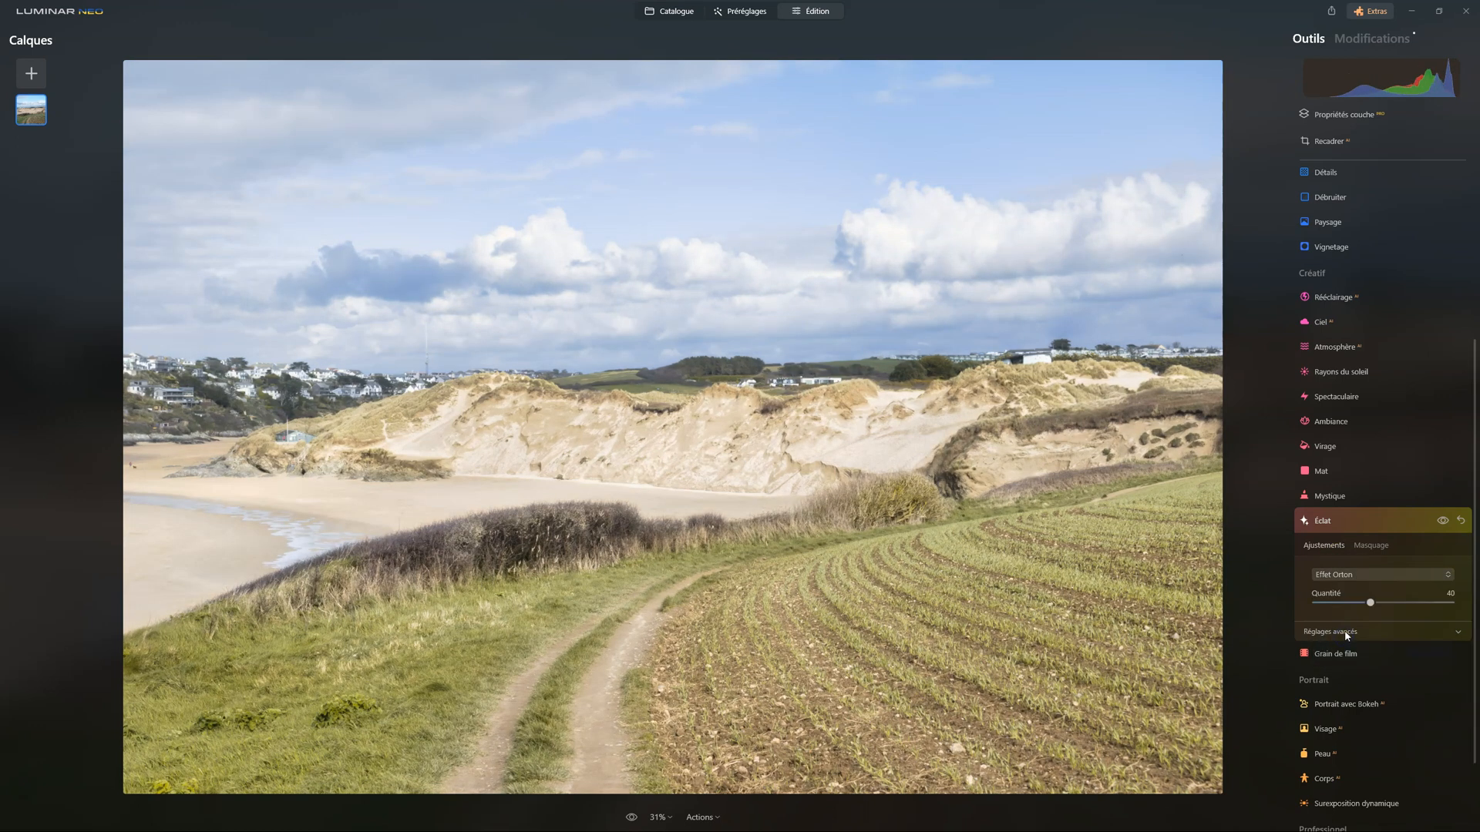
left_click(1345, 576)
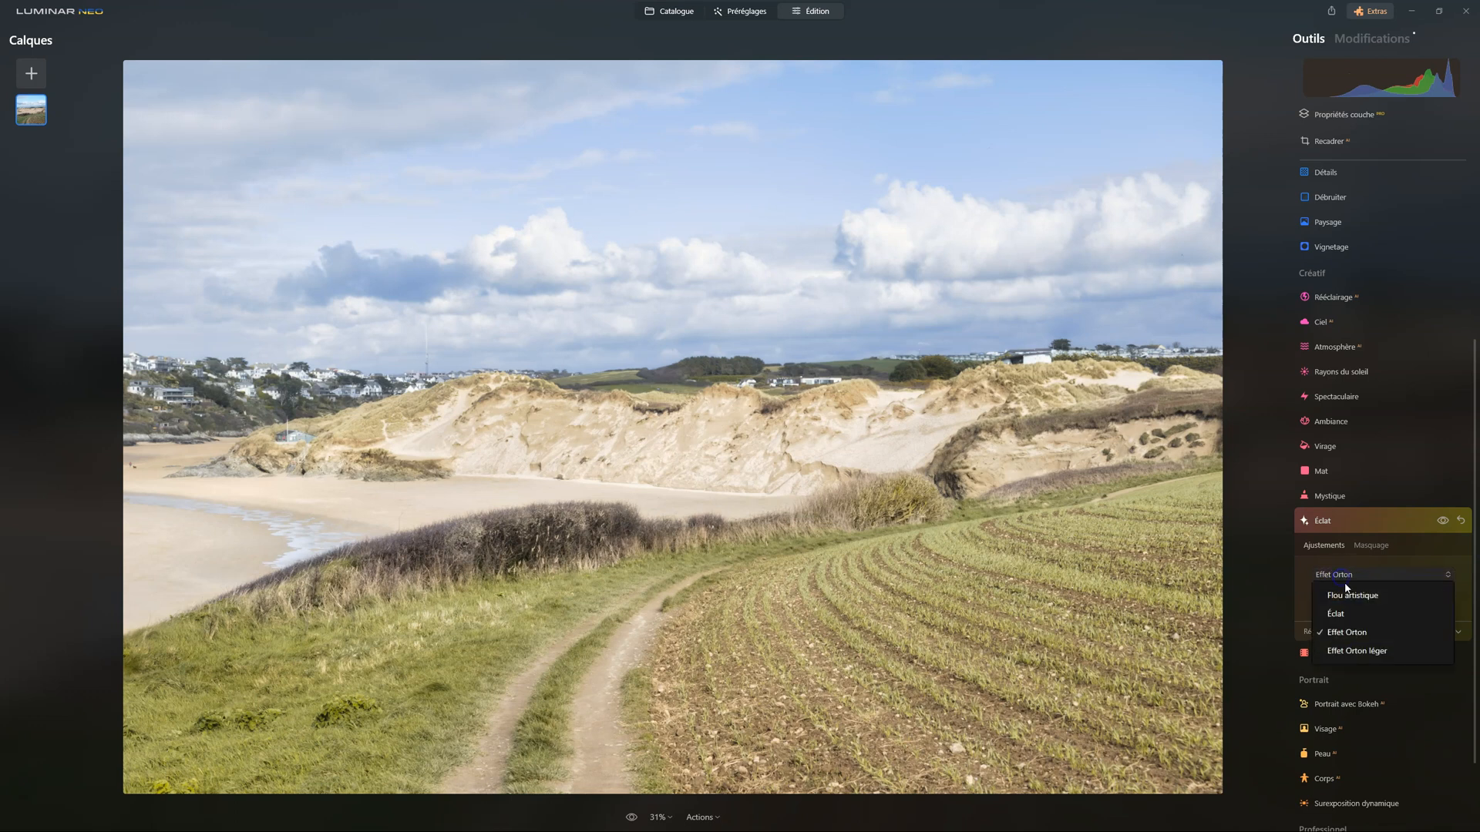
left_click(1355, 652)
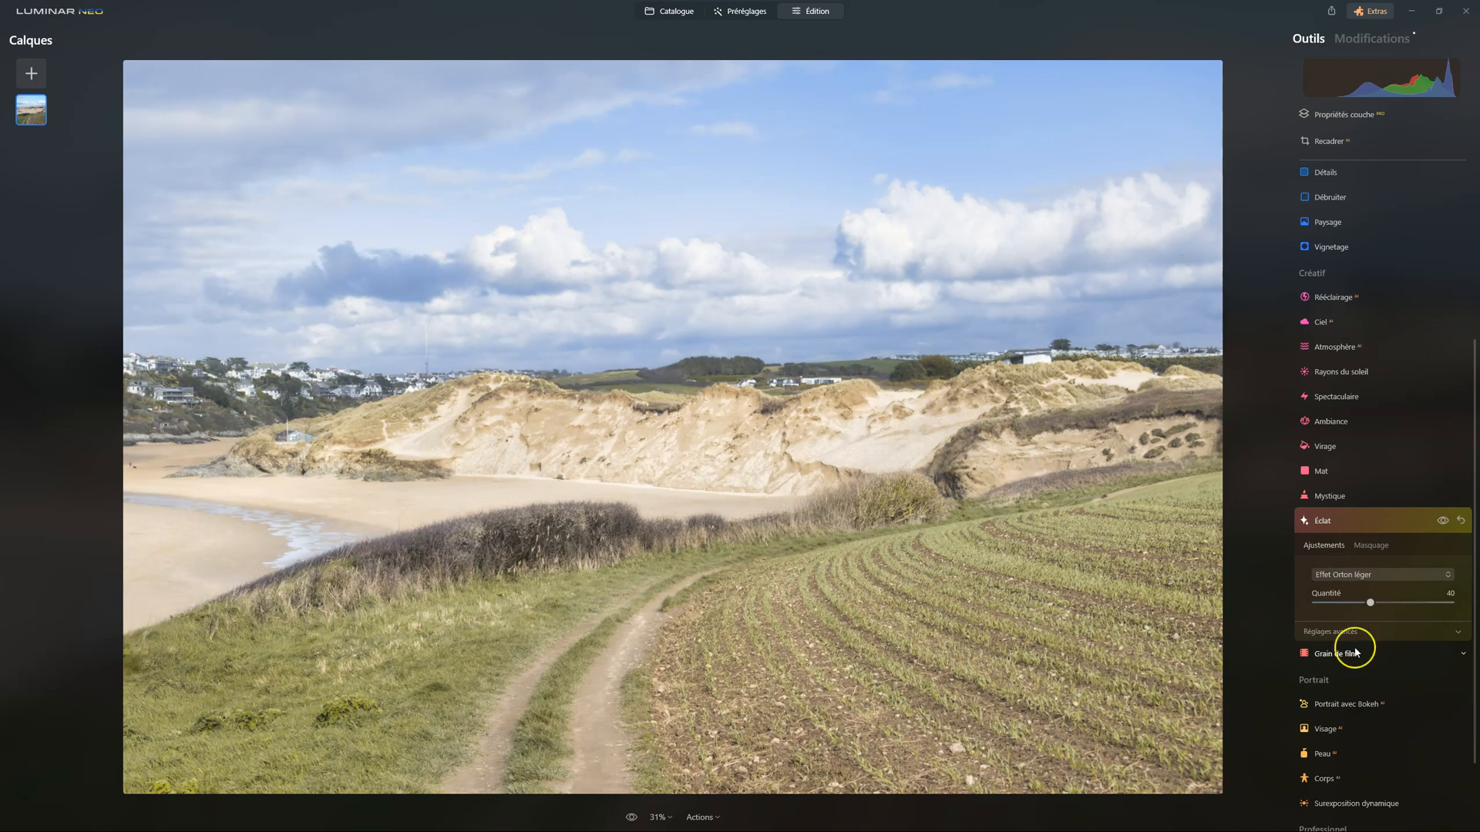
left_click(1443, 521)
left_click(1443, 521)
Mask the Éclat effect with a linear gradient covering the sky and fading out over the dunes
left_click(1371, 546)
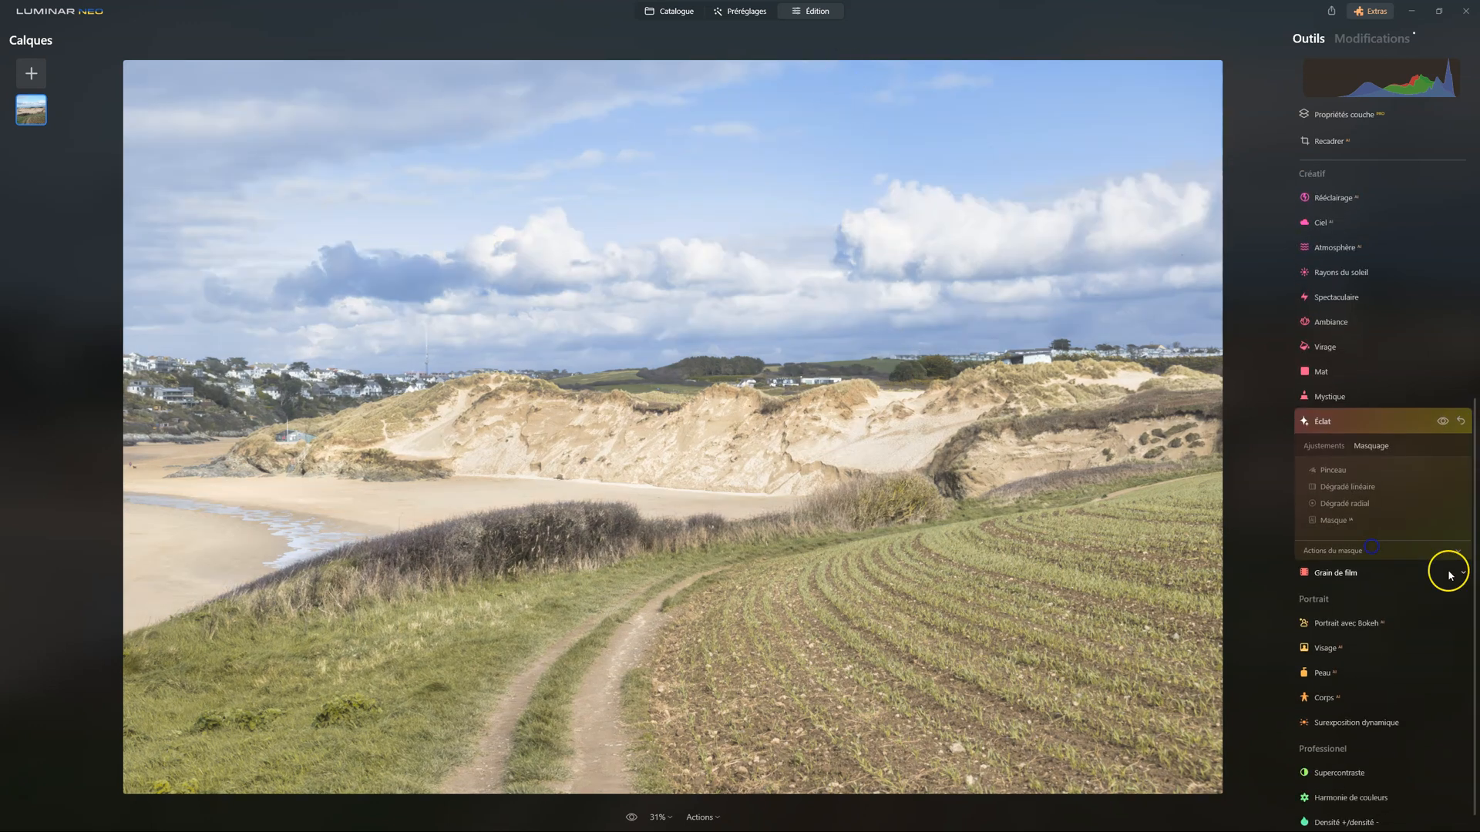
left_click(1338, 495)
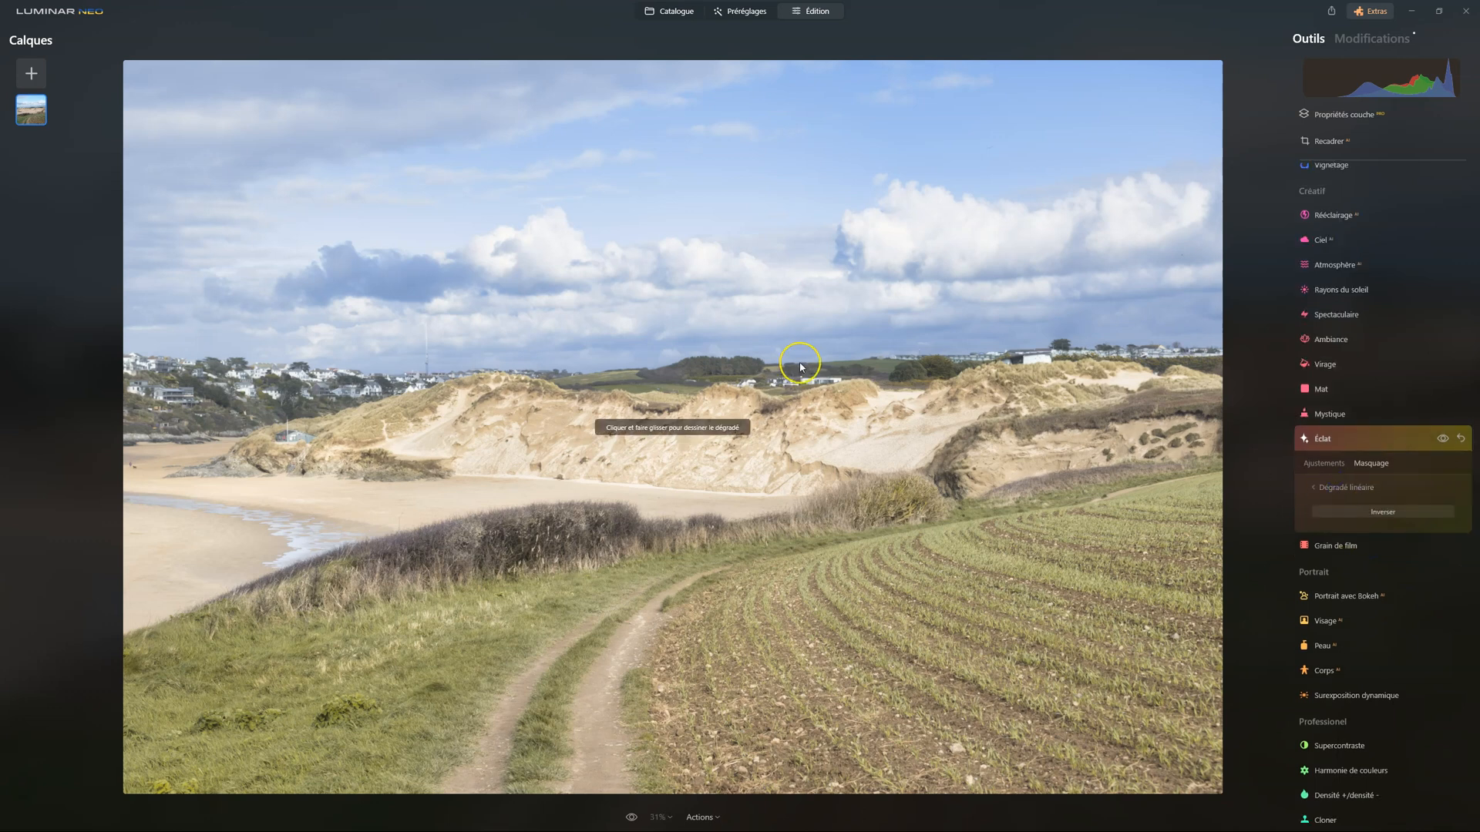
left_click_drag(695, 118, 694, 290)
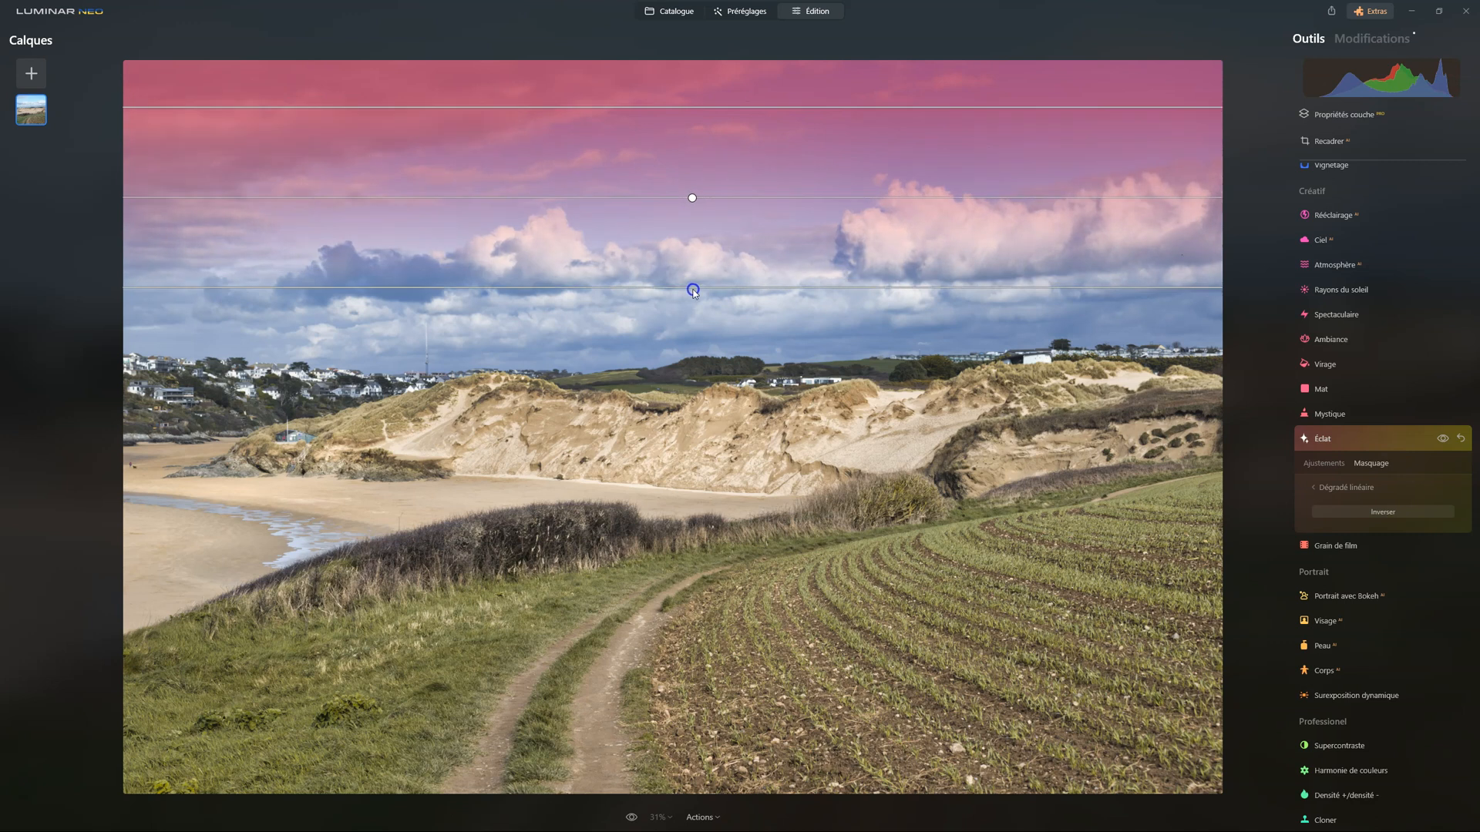
left_click_drag(692, 198, 687, 355)
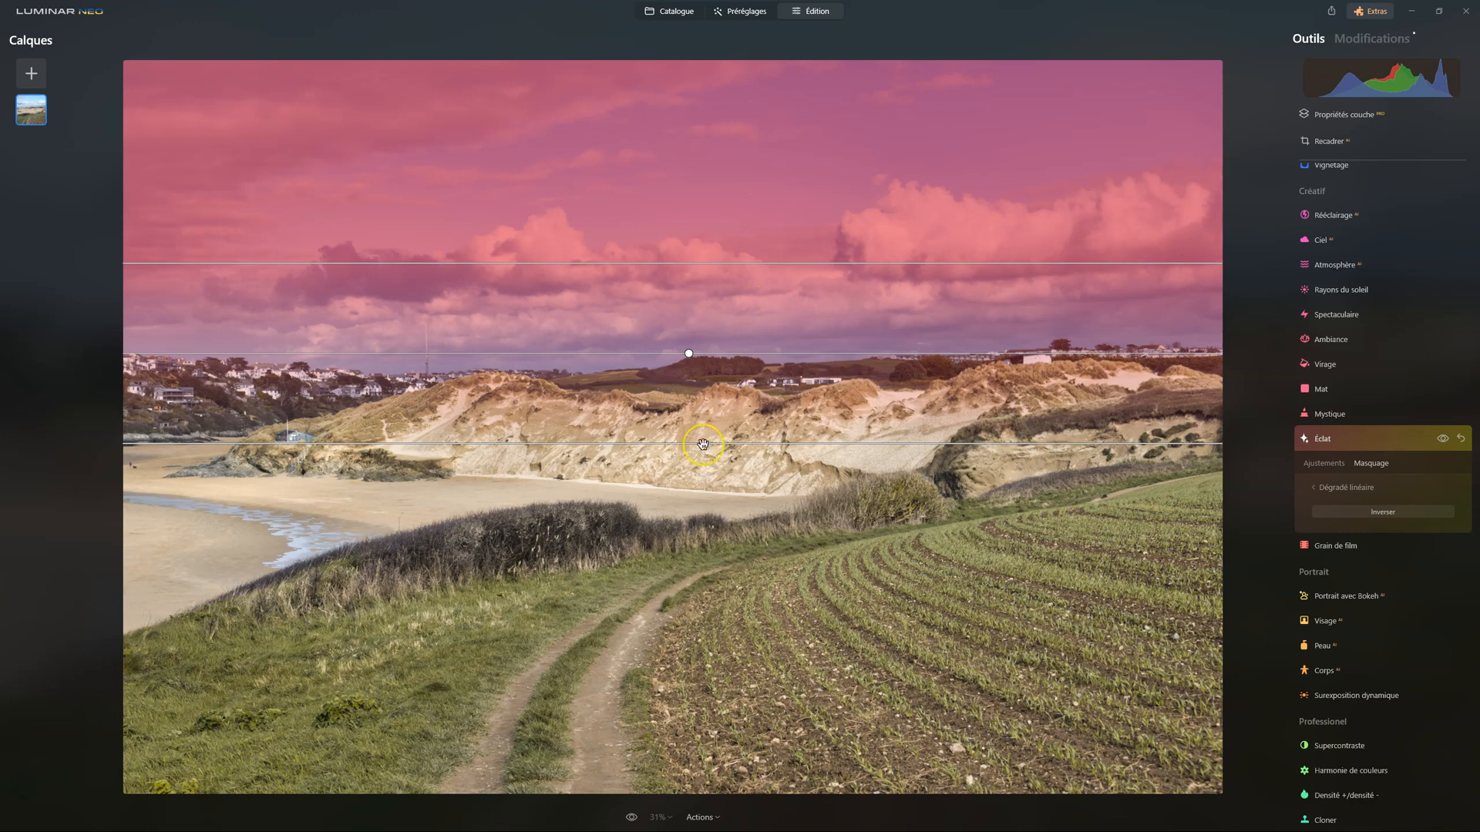
left_click(1319, 464)
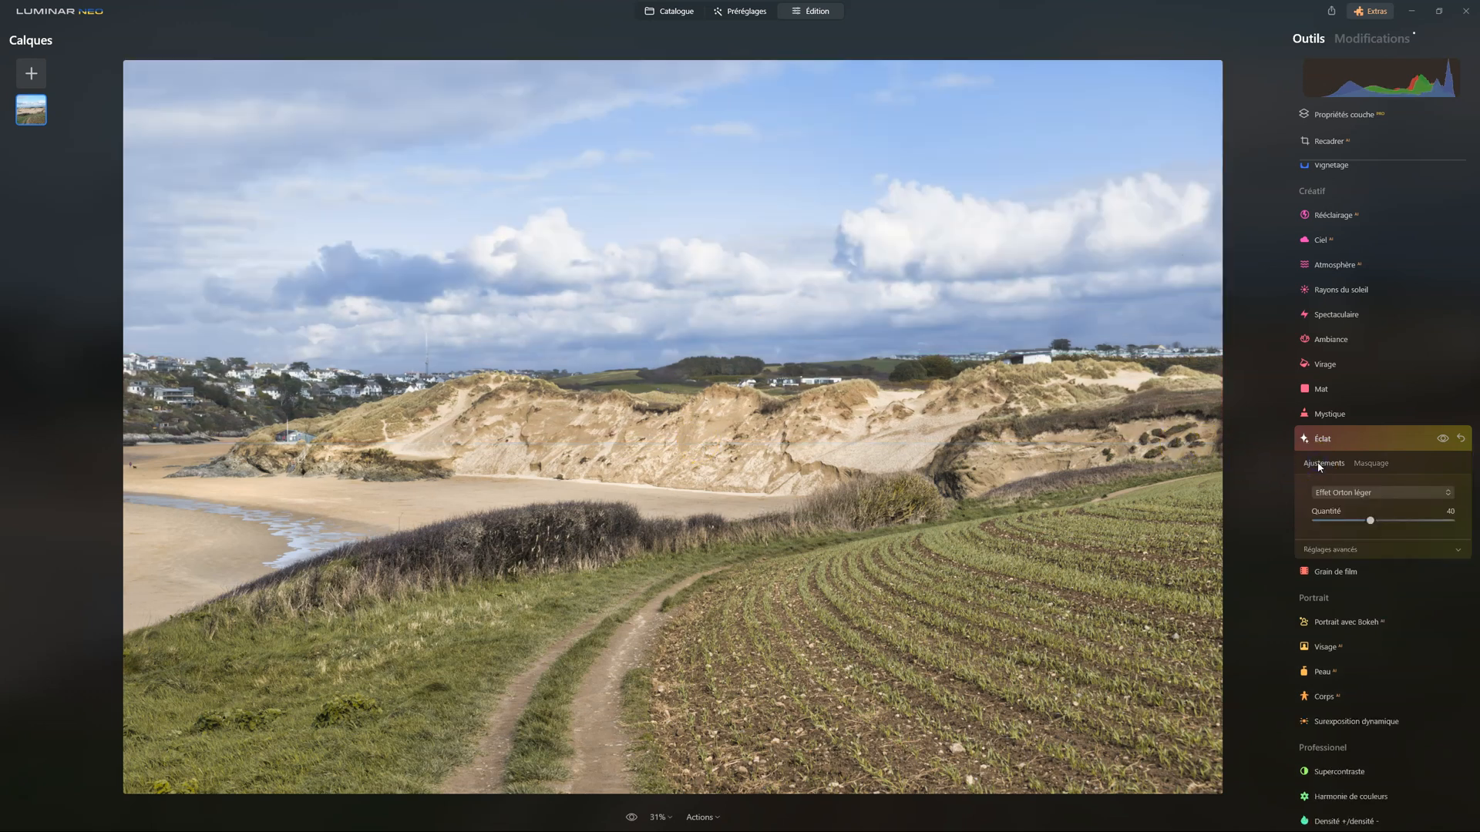
Compare the photo with and without the masked Éclat effect
left_click(1442, 439)
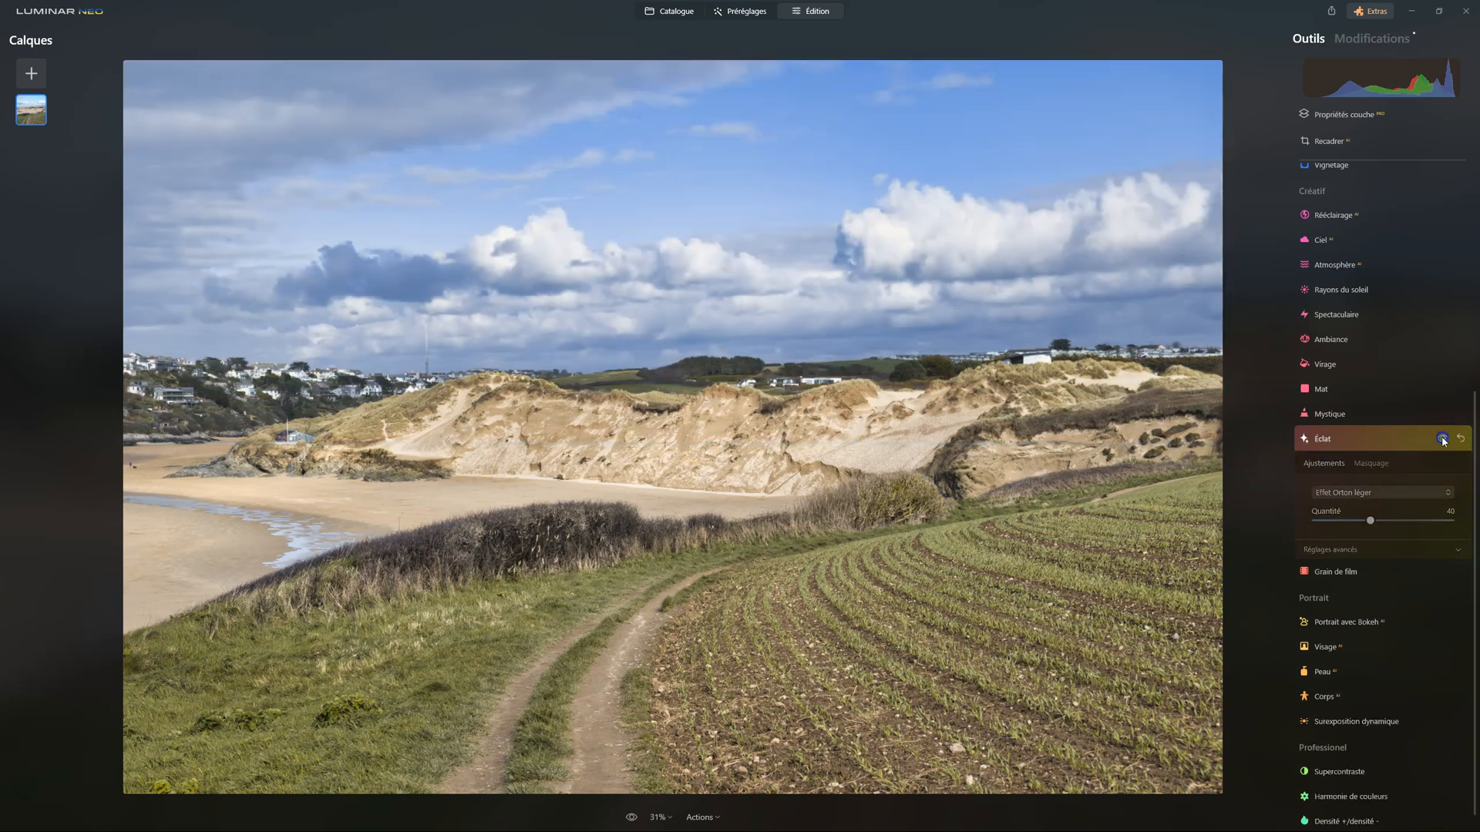
left_click(1442, 438)
left_click(1442, 438)
left_click(1442, 439)
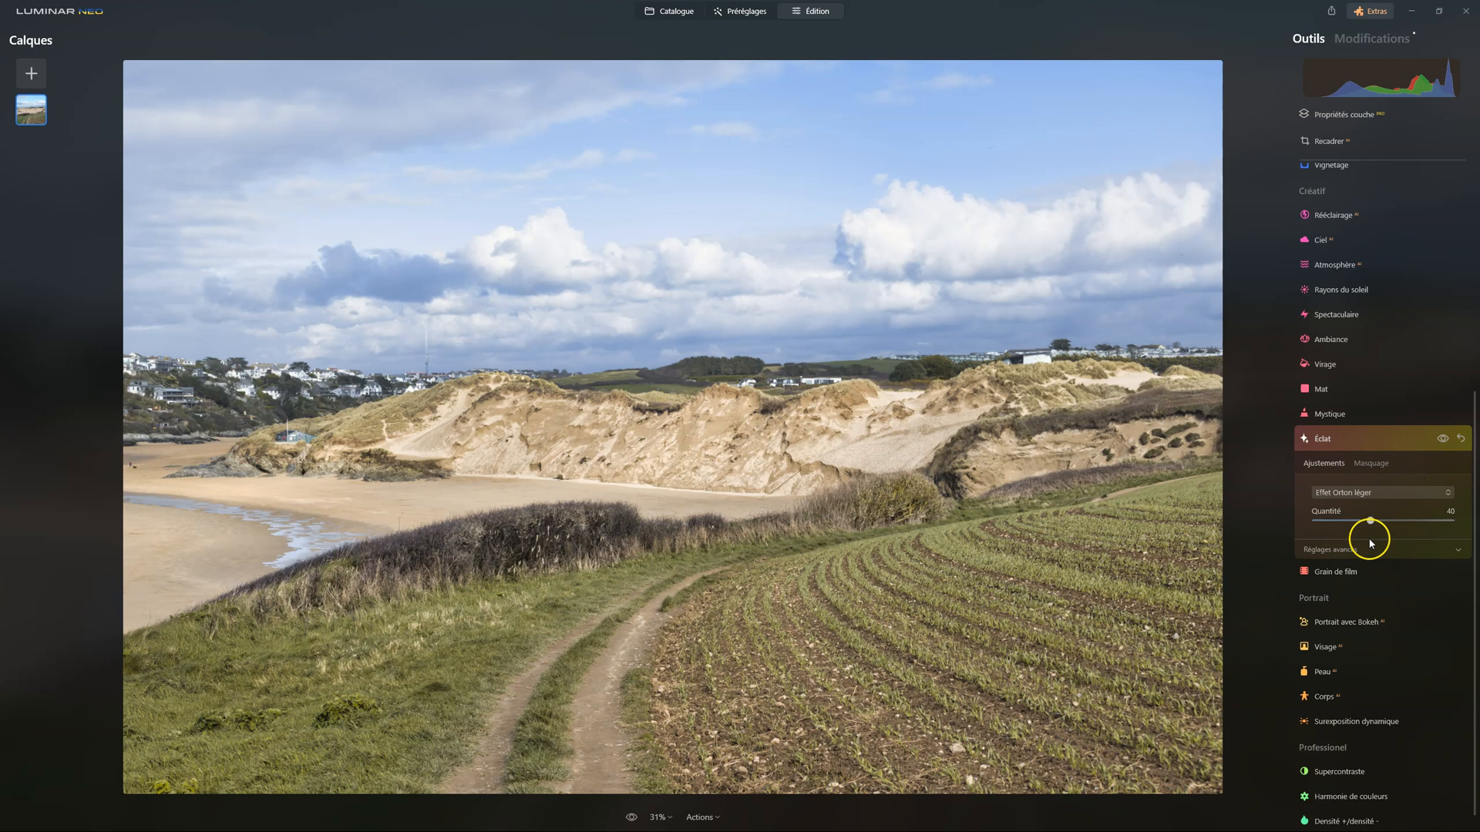
Reduce the Éclat Quantité to 11, check the effect on and off, and close the tool
left_click_drag(1370, 522, 1336, 520)
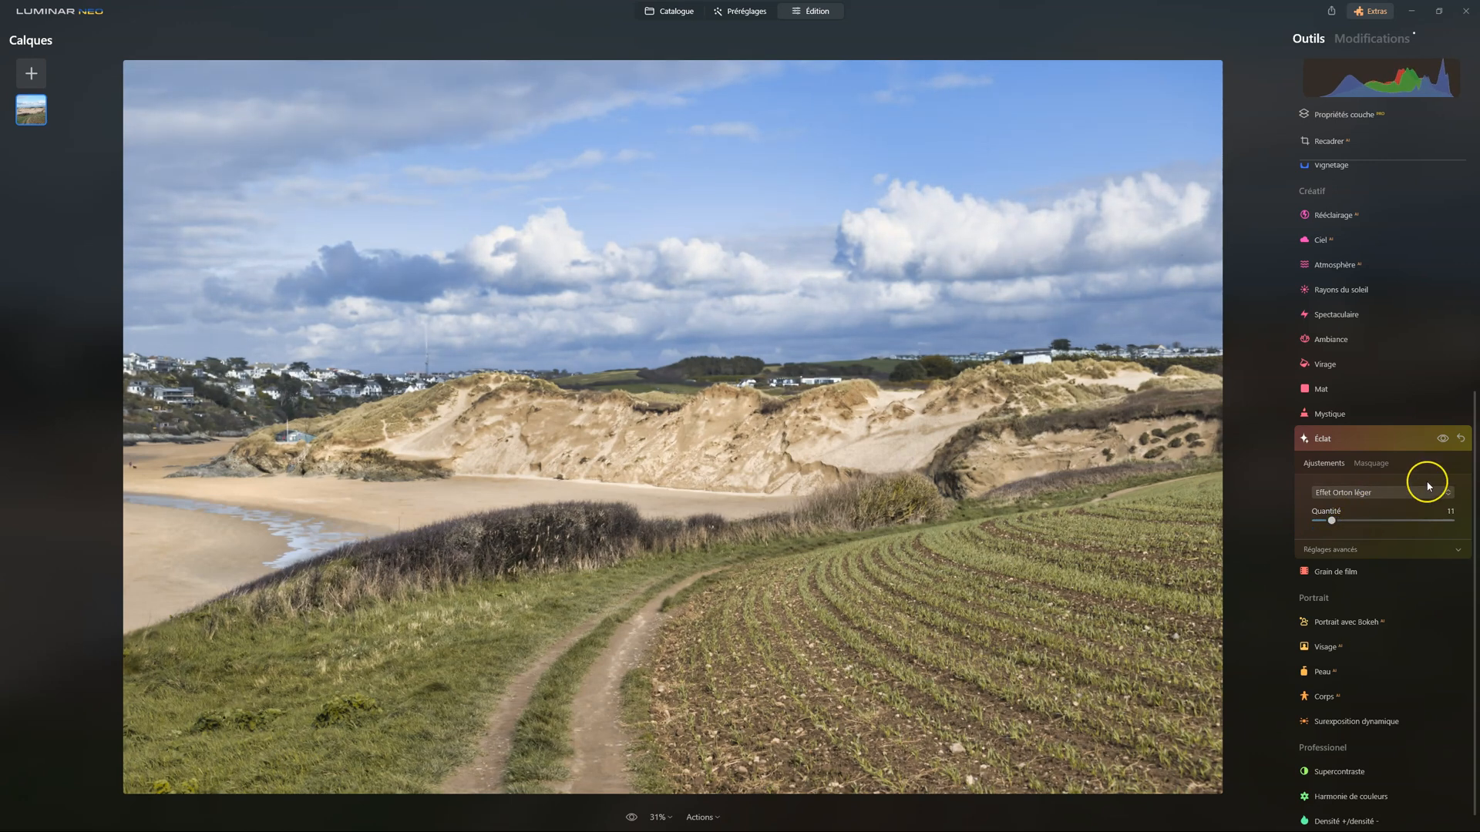
left_click(1443, 441)
left_click(1442, 441)
left_click(1305, 438)
left_click(1472, 445)
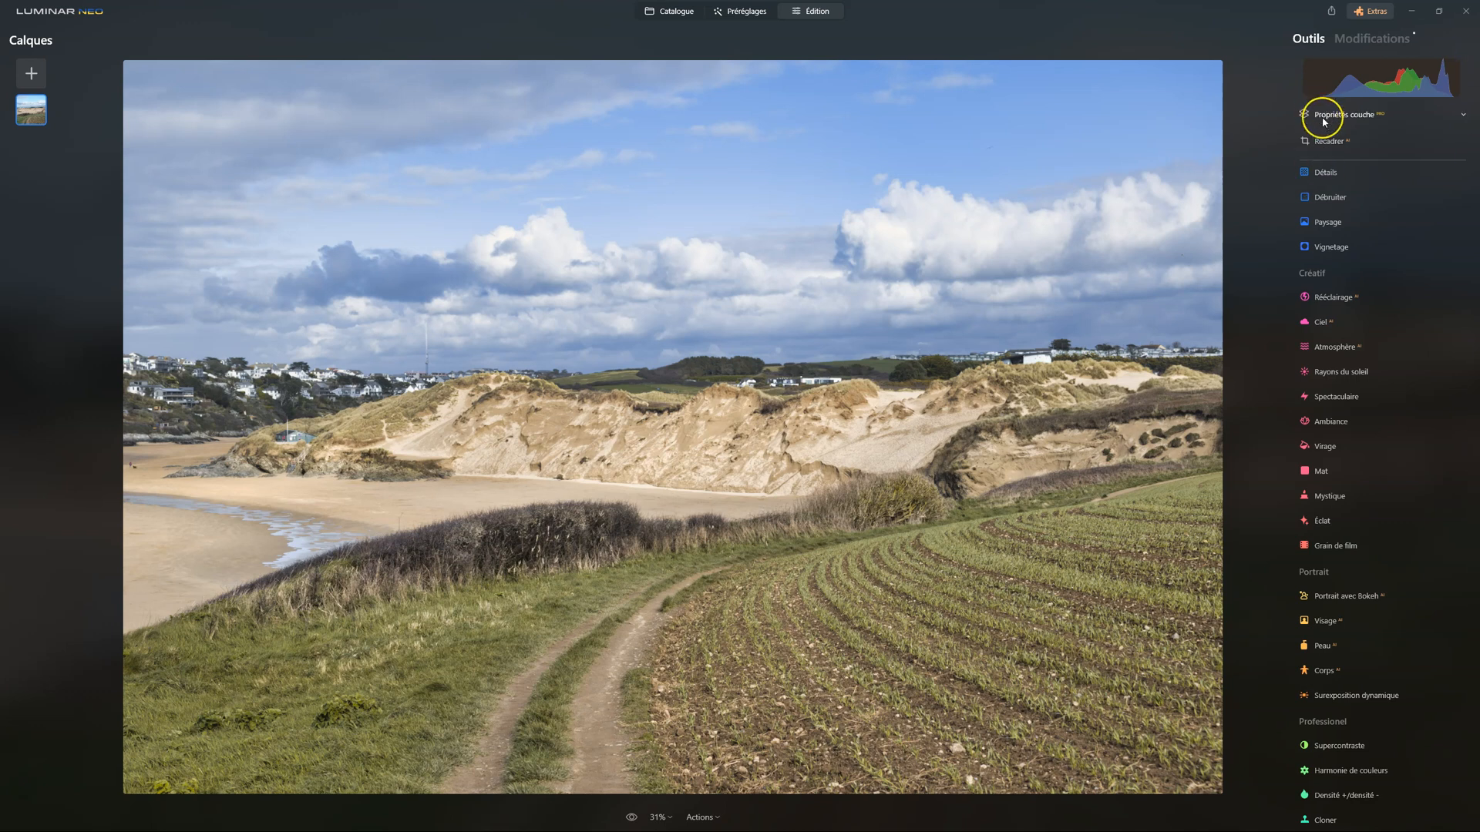
Deepen the blacks by setting Noirs to -48 in the Développement tool's Noirs et blancs settings
scroll(1411, 393, "up", 3)
scroll(1411, 389, "up", 1)
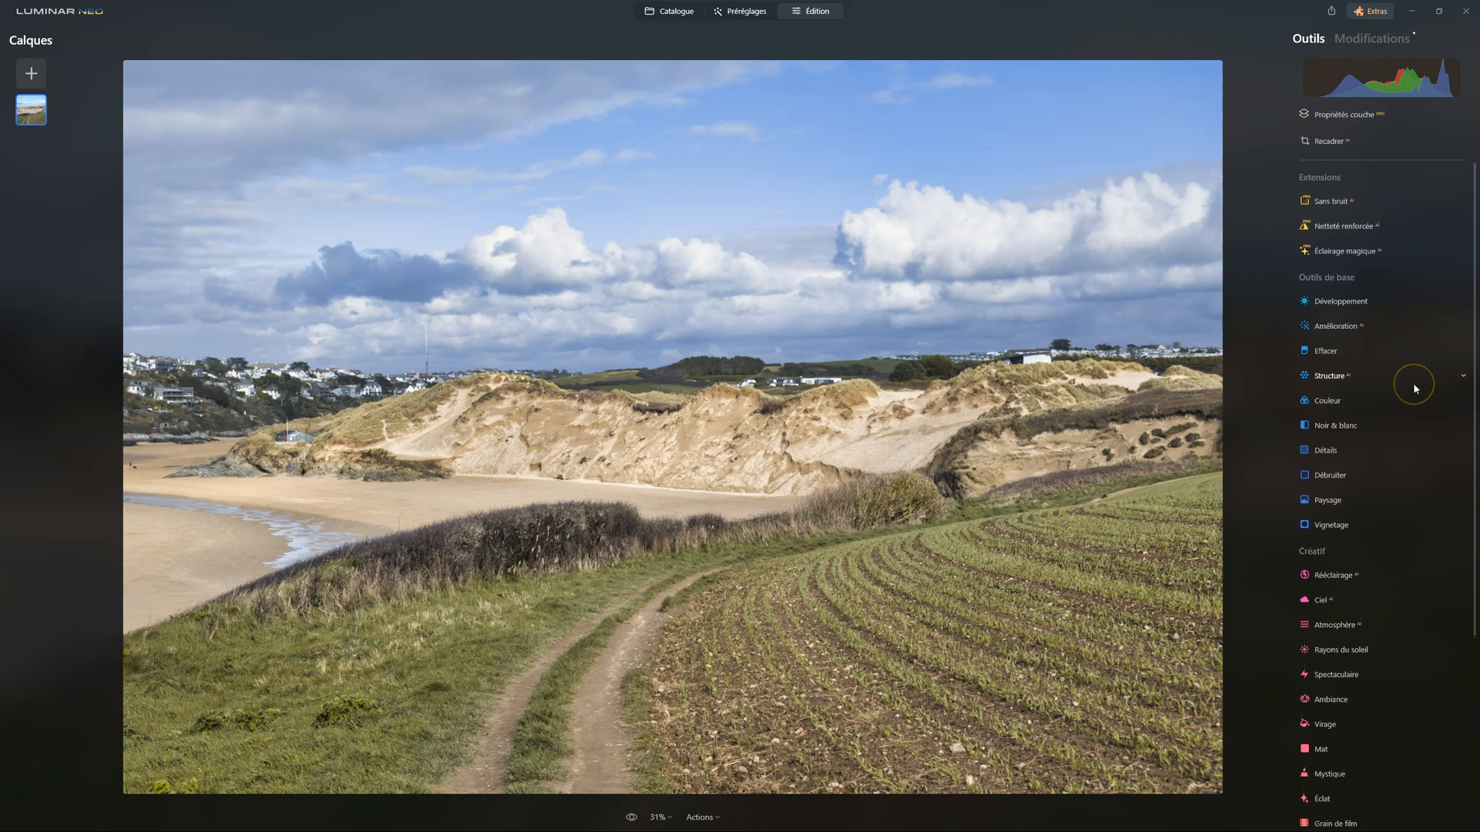
left_click(1371, 308)
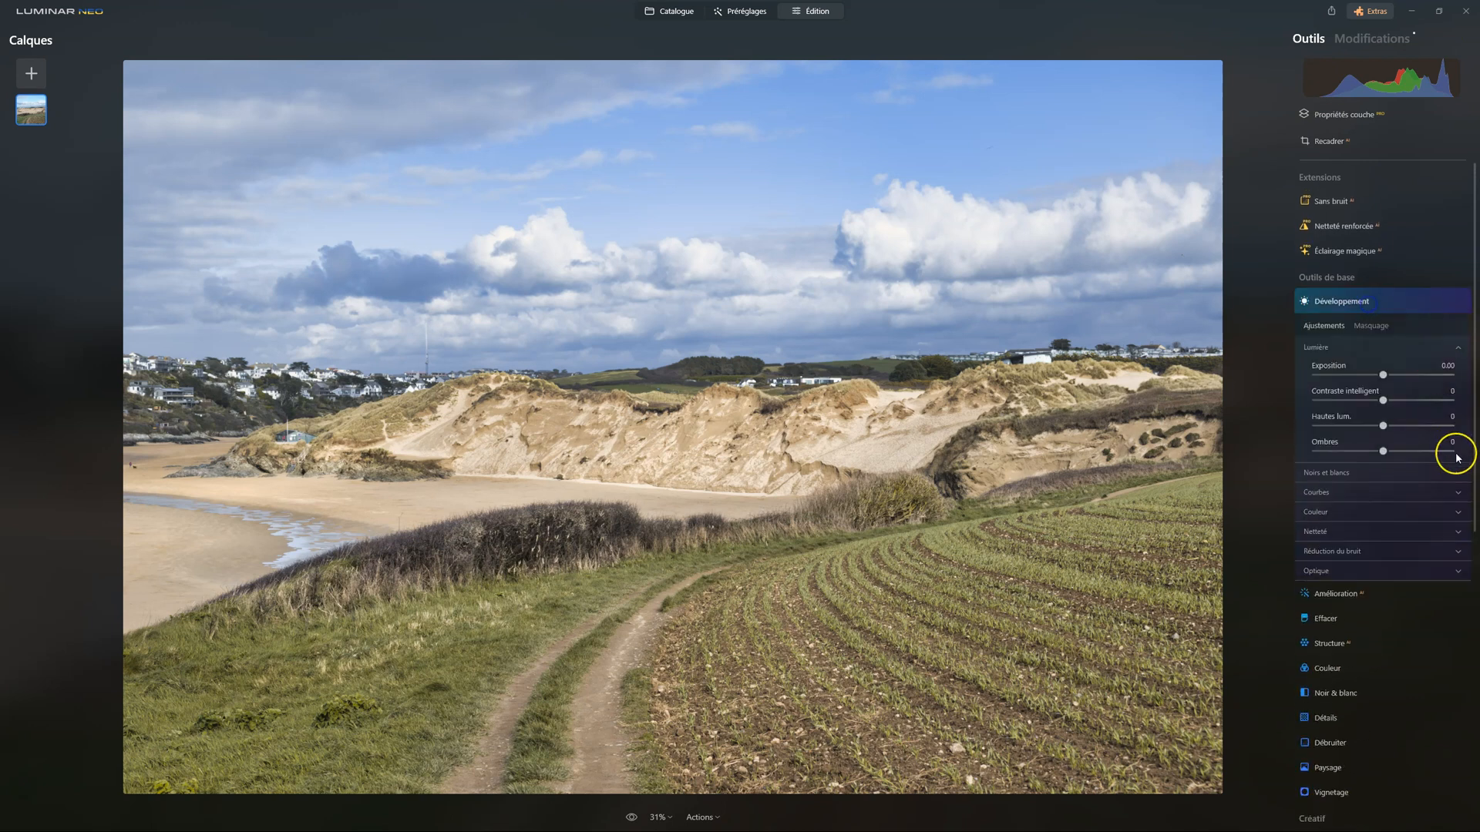
left_click(1329, 491)
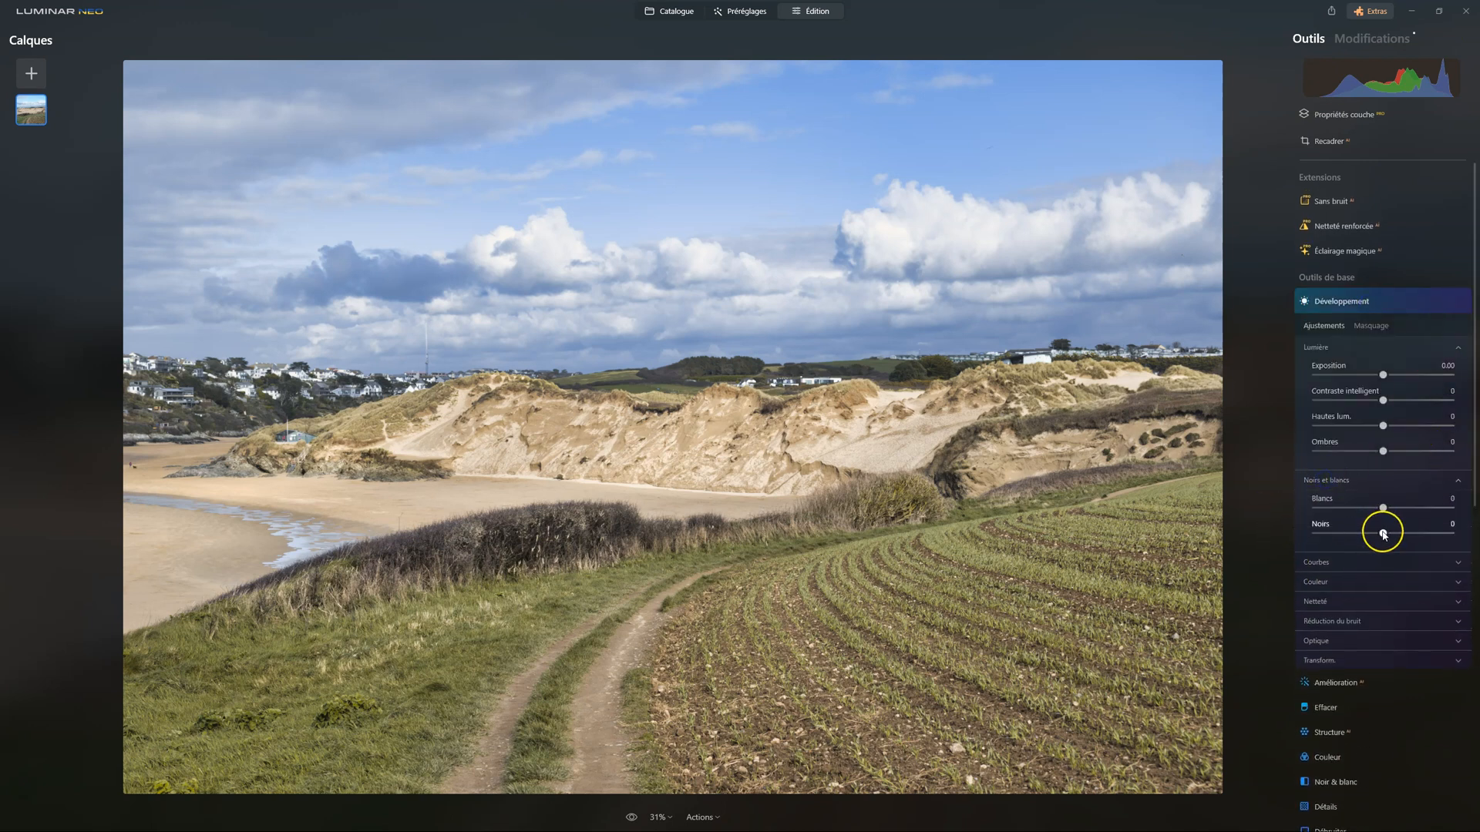
left_click_drag(1382, 535, 1350, 535)
Compare the photo with and without the Développement adjustment
left_click(1442, 300)
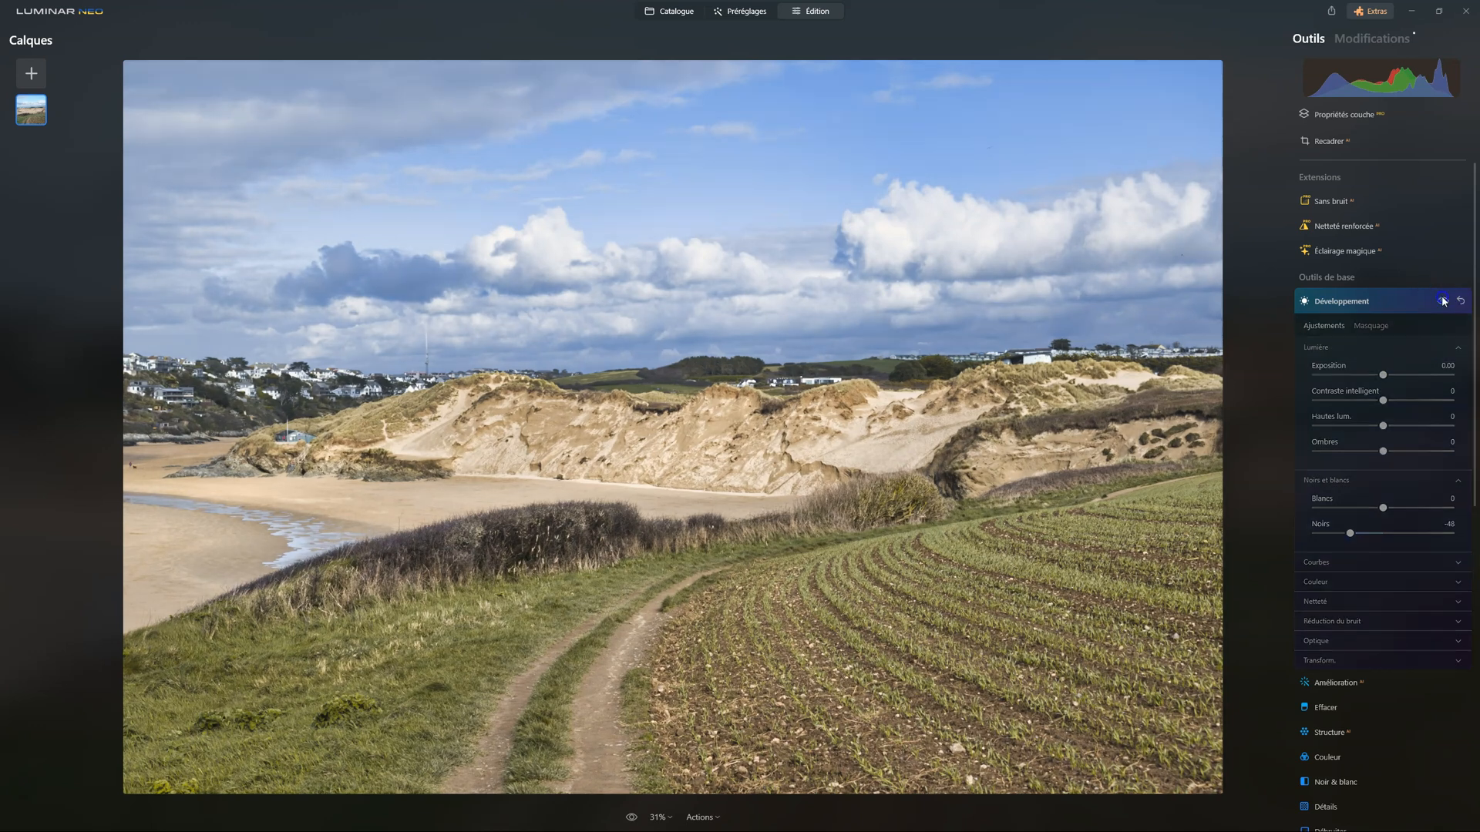
left_click(1442, 301)
left_click(1442, 301)
left_click(1442, 301)
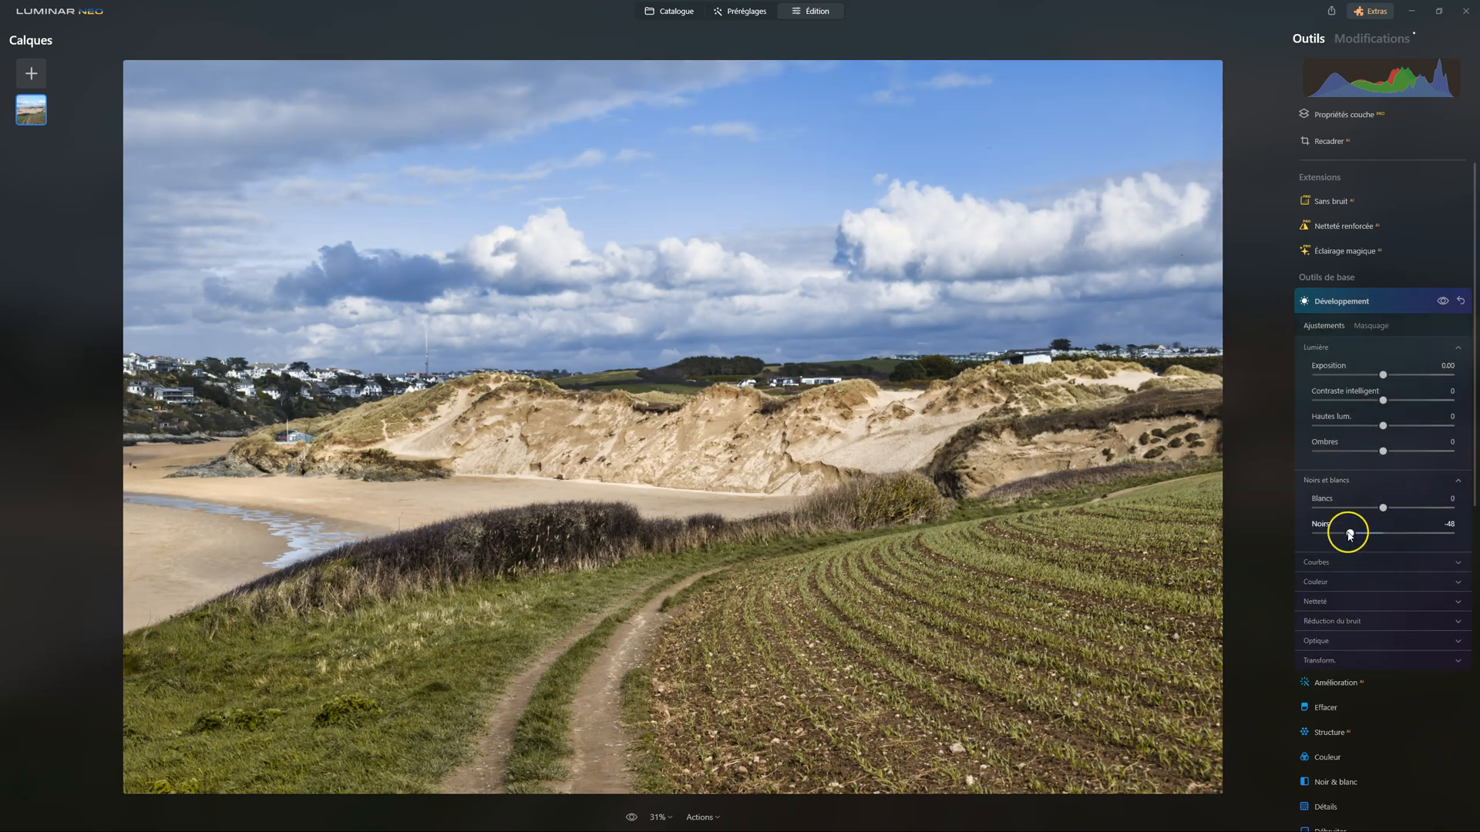
Raise the Noirs setting slightly in Développement, close the tool, and compare the edited photo with the original
left_click_drag(1350, 536, 1356, 537)
left_click_drag(1360, 538, 1364, 538)
left_click(1346, 302)
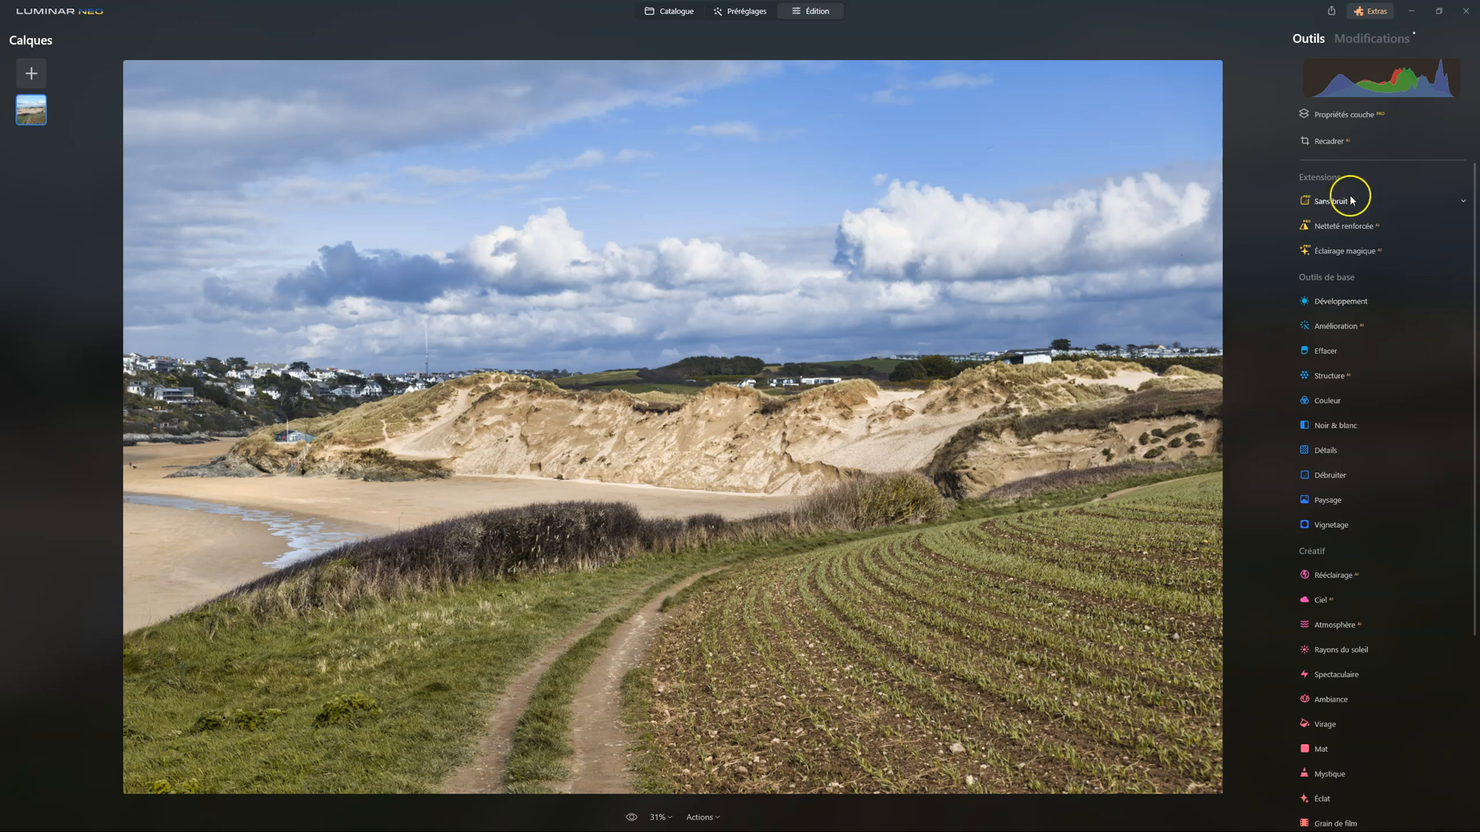
left_click(630, 818)
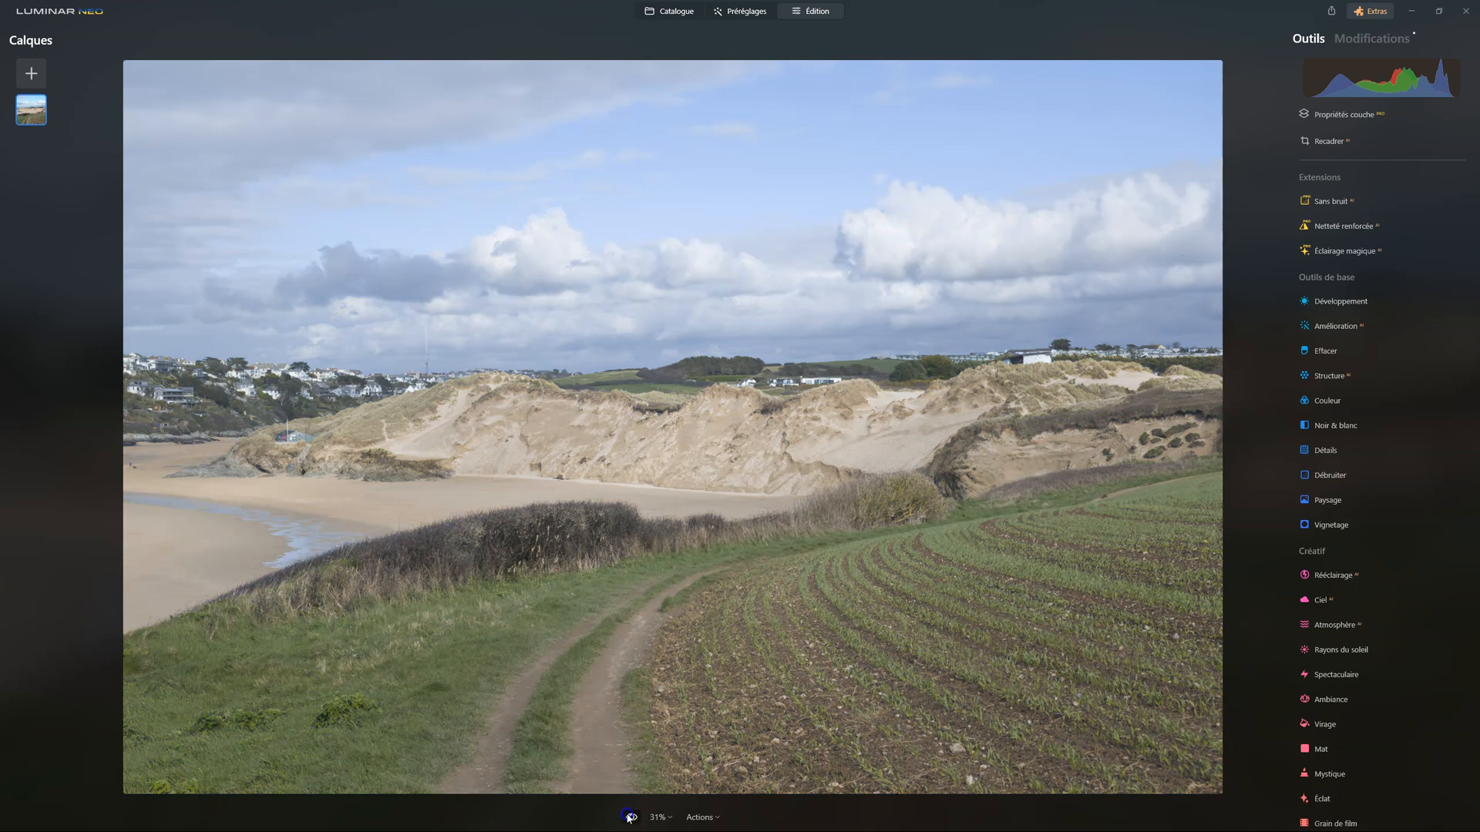
left_click(630, 817)
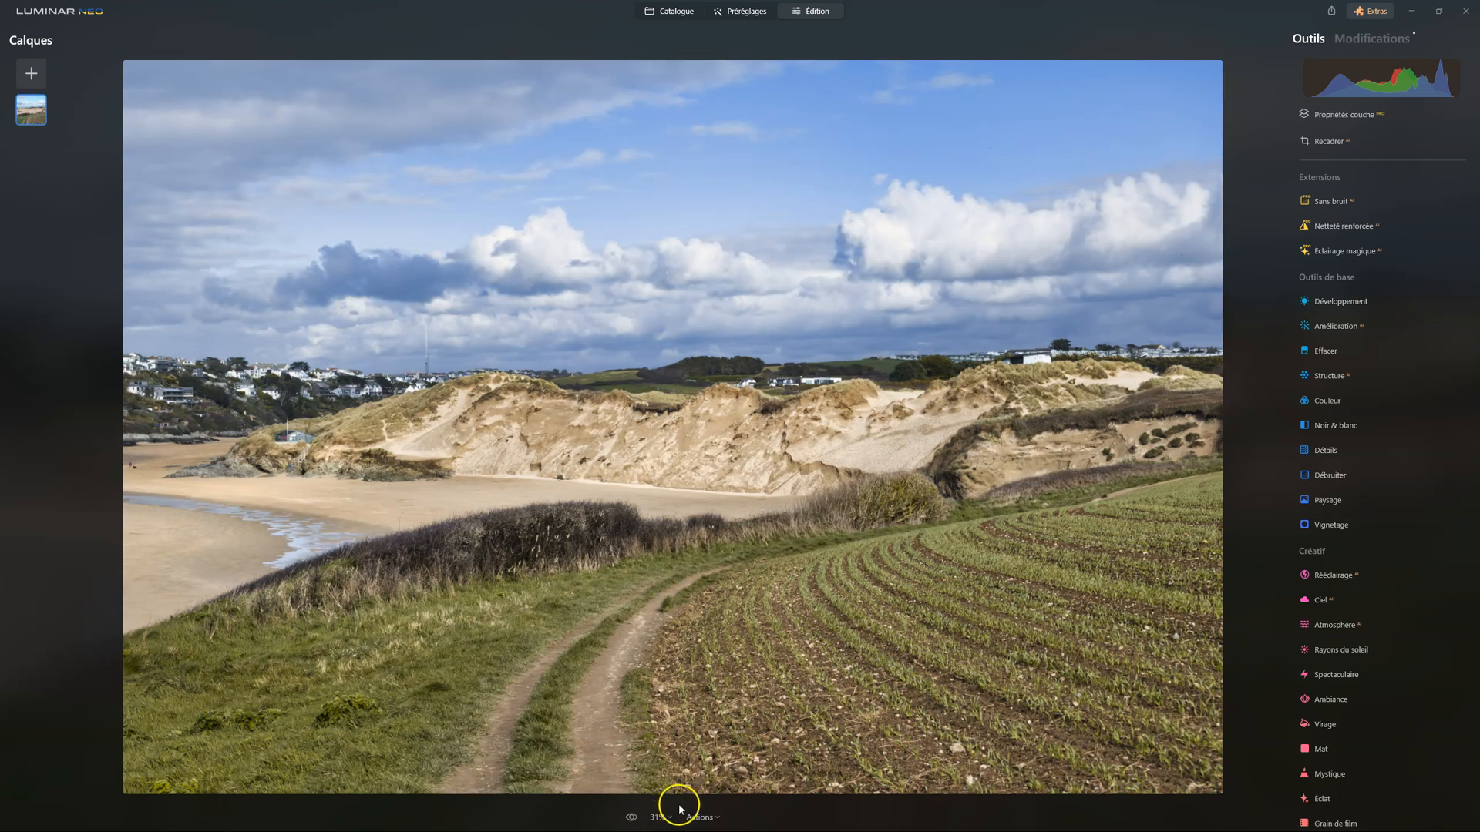
In Harmonie de couleurs, set the Ombres colour balance to Cyan-Rouge 11, Magenta-Vert -4 and Jaune-Bleu 14
scroll(1452, 594, "down", 4)
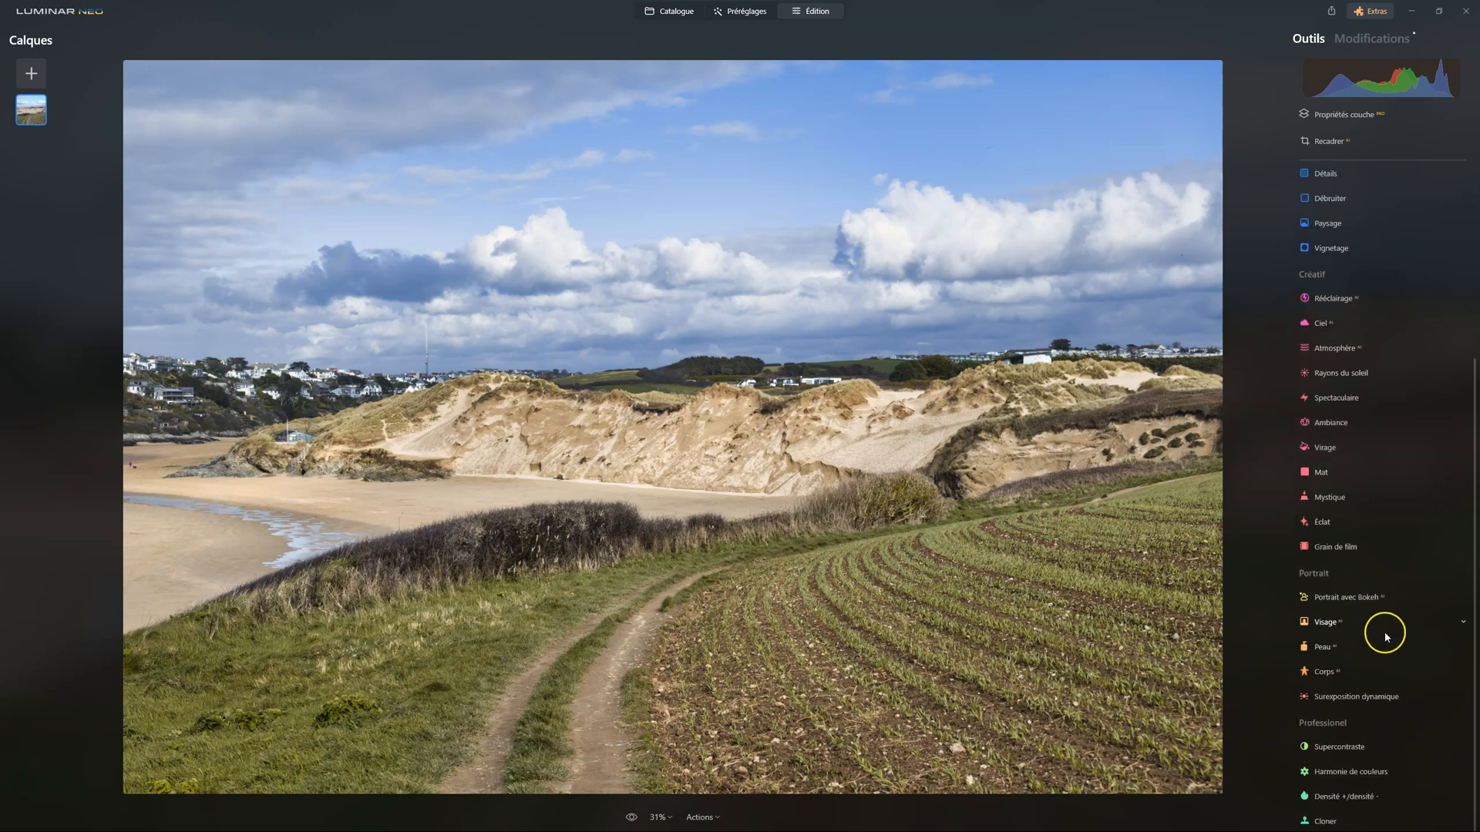
left_click(1364, 767)
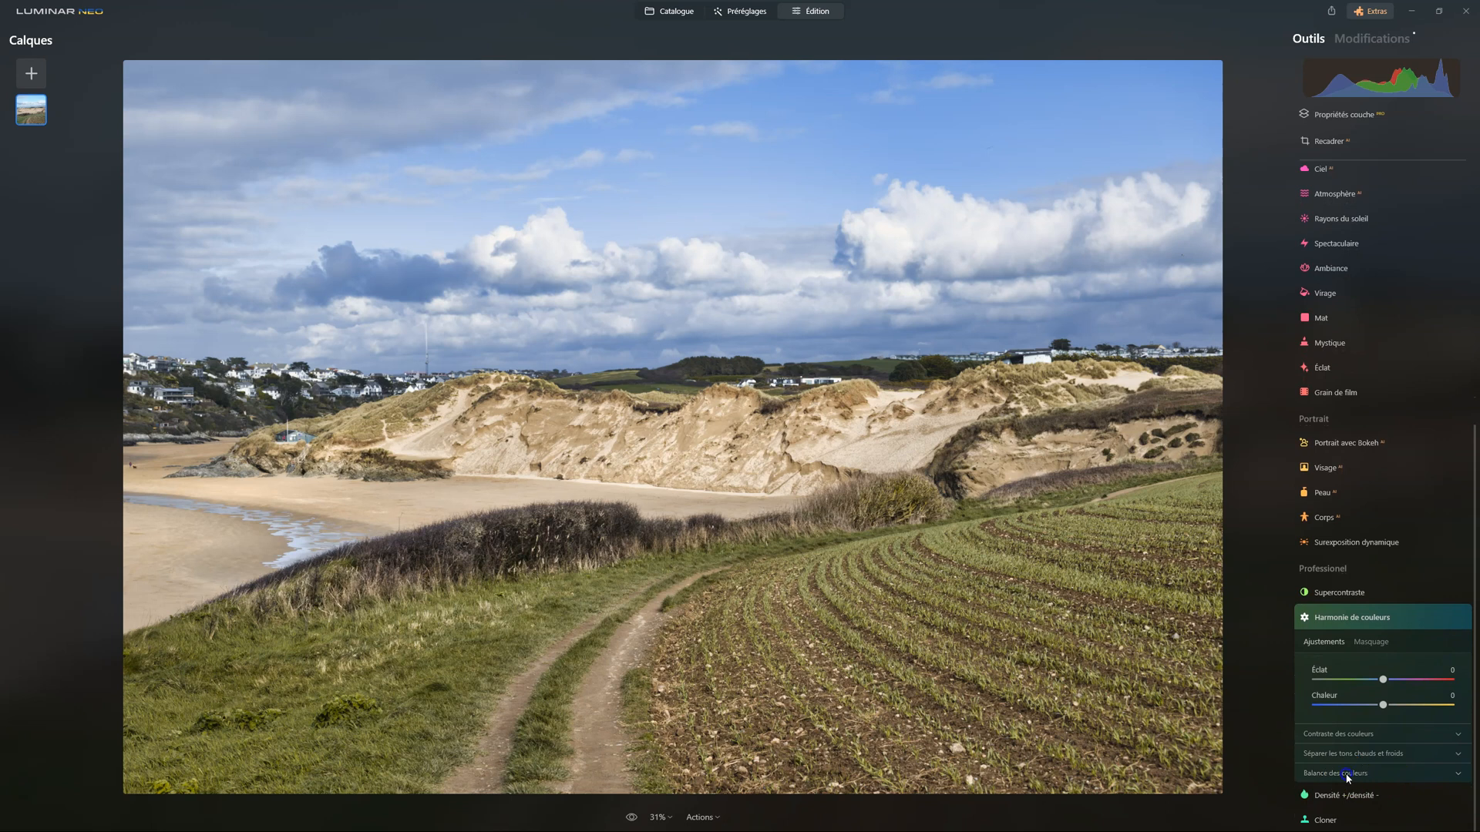
left_click(1353, 791)
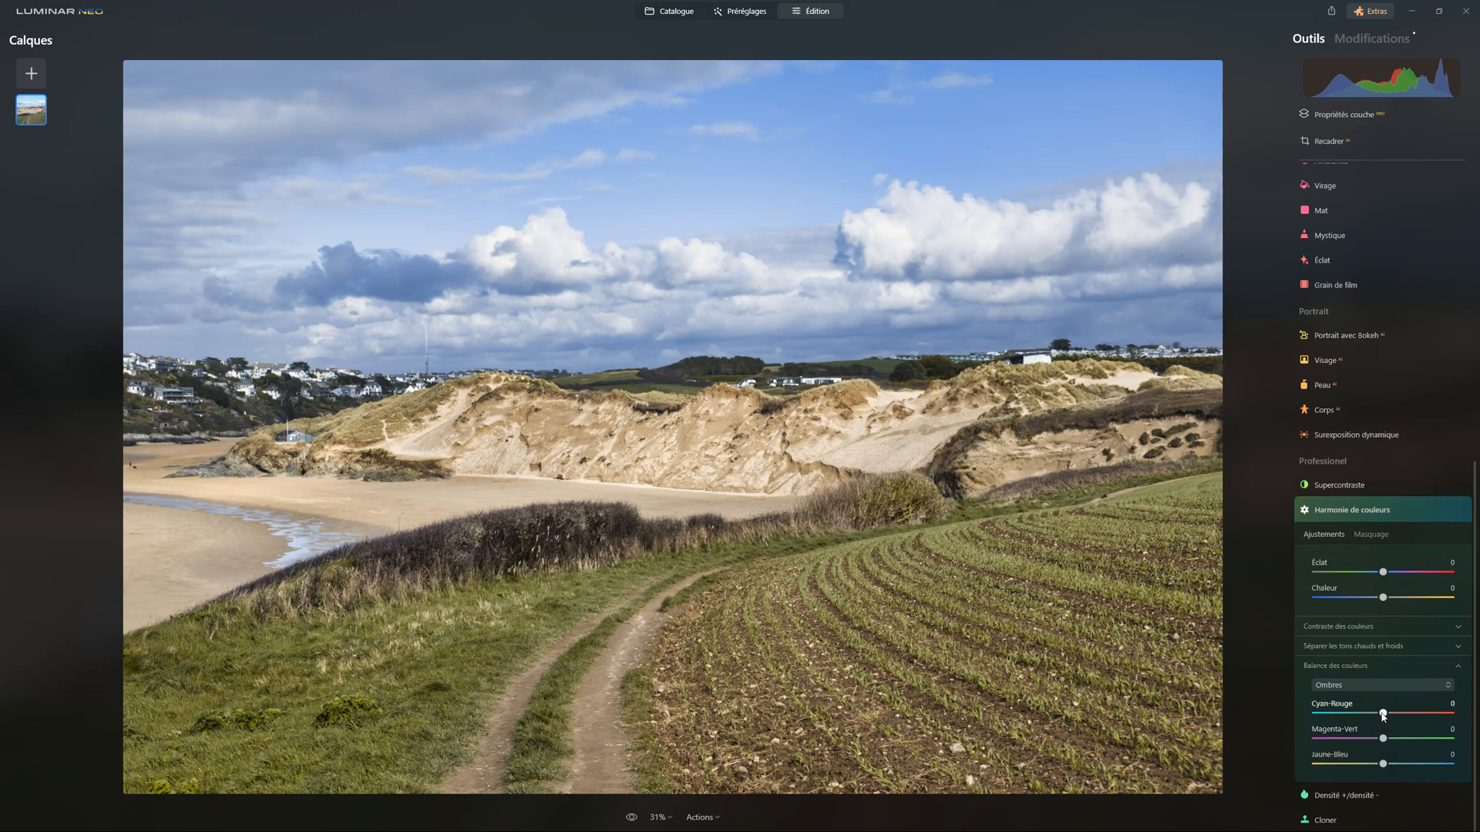
left_click_drag(1385, 716, 1393, 718)
left_click(1383, 765)
left_click_drag(1385, 765, 1395, 766)
left_click(1392, 714)
left_click(1383, 738)
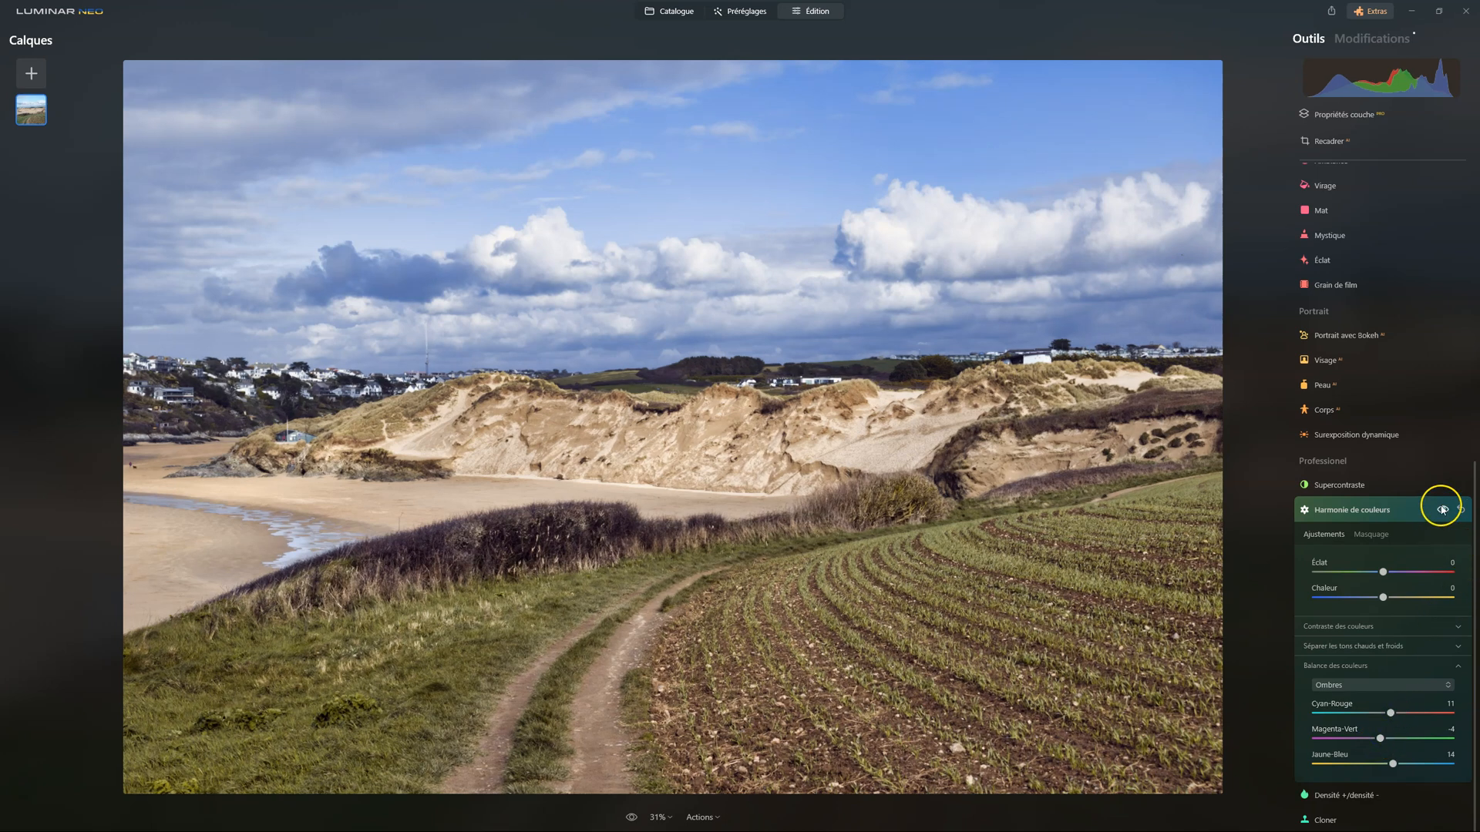
Compare the photo with and without the Ombres colour balance
left_click(1442, 510)
left_click(1442, 510)
left_click(1443, 510)
left_click(1442, 510)
Set the Hautes lum. colour balance to Magenta-Vert -5 and Jaune-Bleu -10, keeping Cyan-Rouge at 0
left_click(1362, 684)
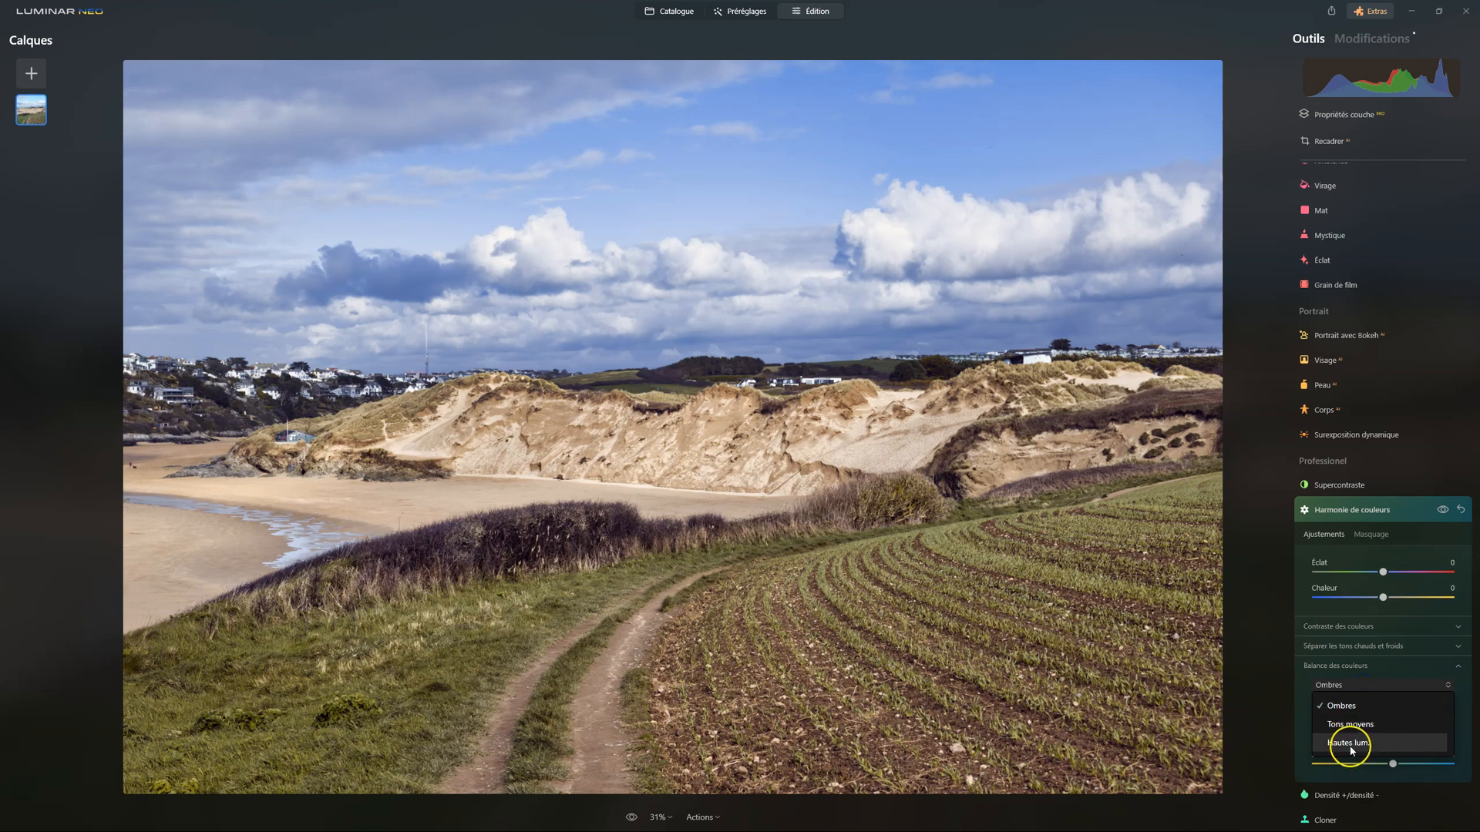
left_click(1347, 743)
mouse_move(1384, 715)
left_mouse_down()
mouse_move(1366, 715)
mouse_move(1381, 712)
left_mouse_up()
left_click_drag(1383, 764, 1383, 741)
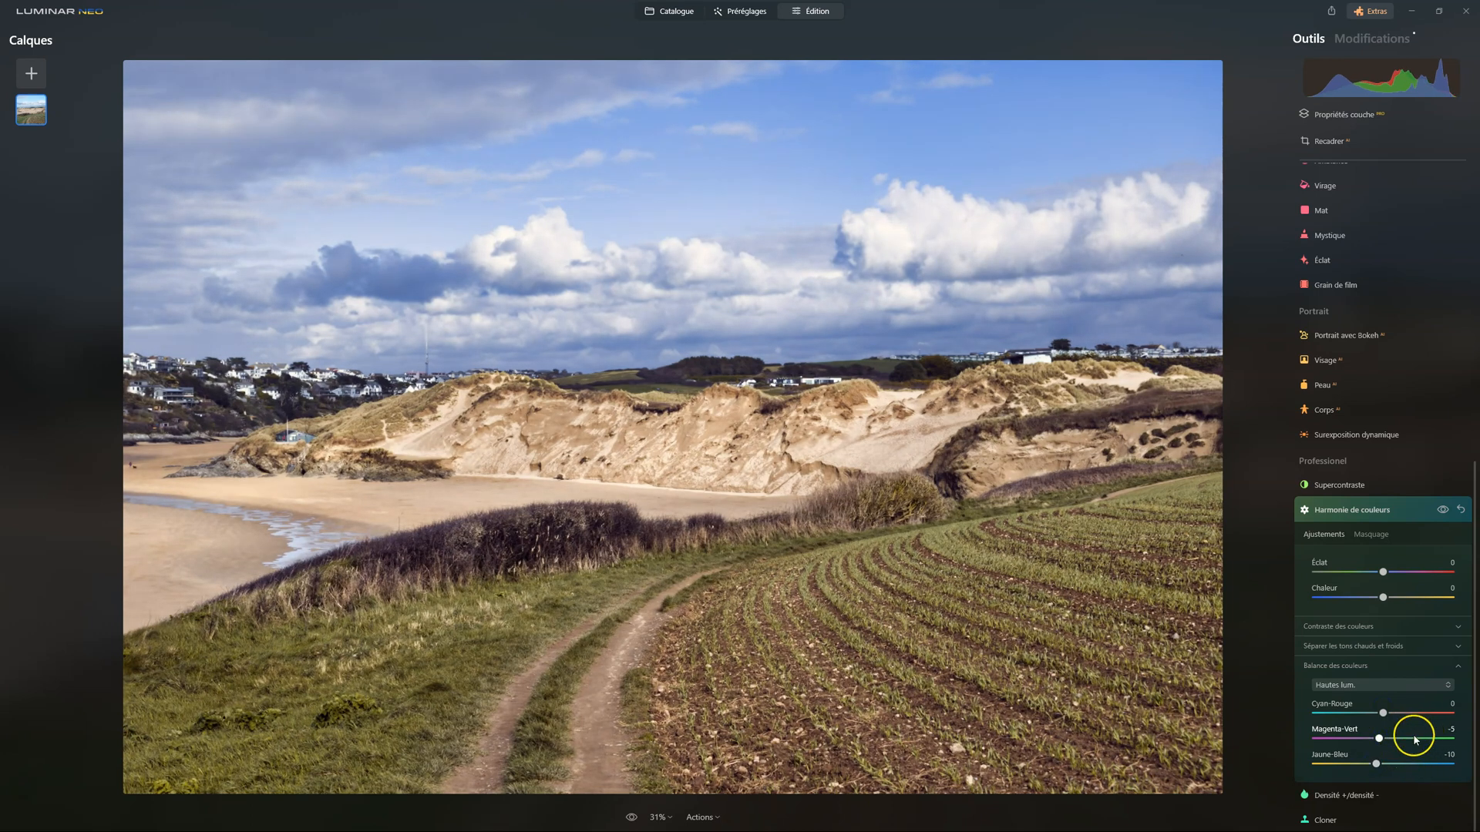
Set the Tons moyens colour balance to Cyan-Rouge -5, Magenta-Vert 4 and Jaune-Bleu 5
left_click(1380, 686)
left_click(1370, 724)
left_click(1380, 723)
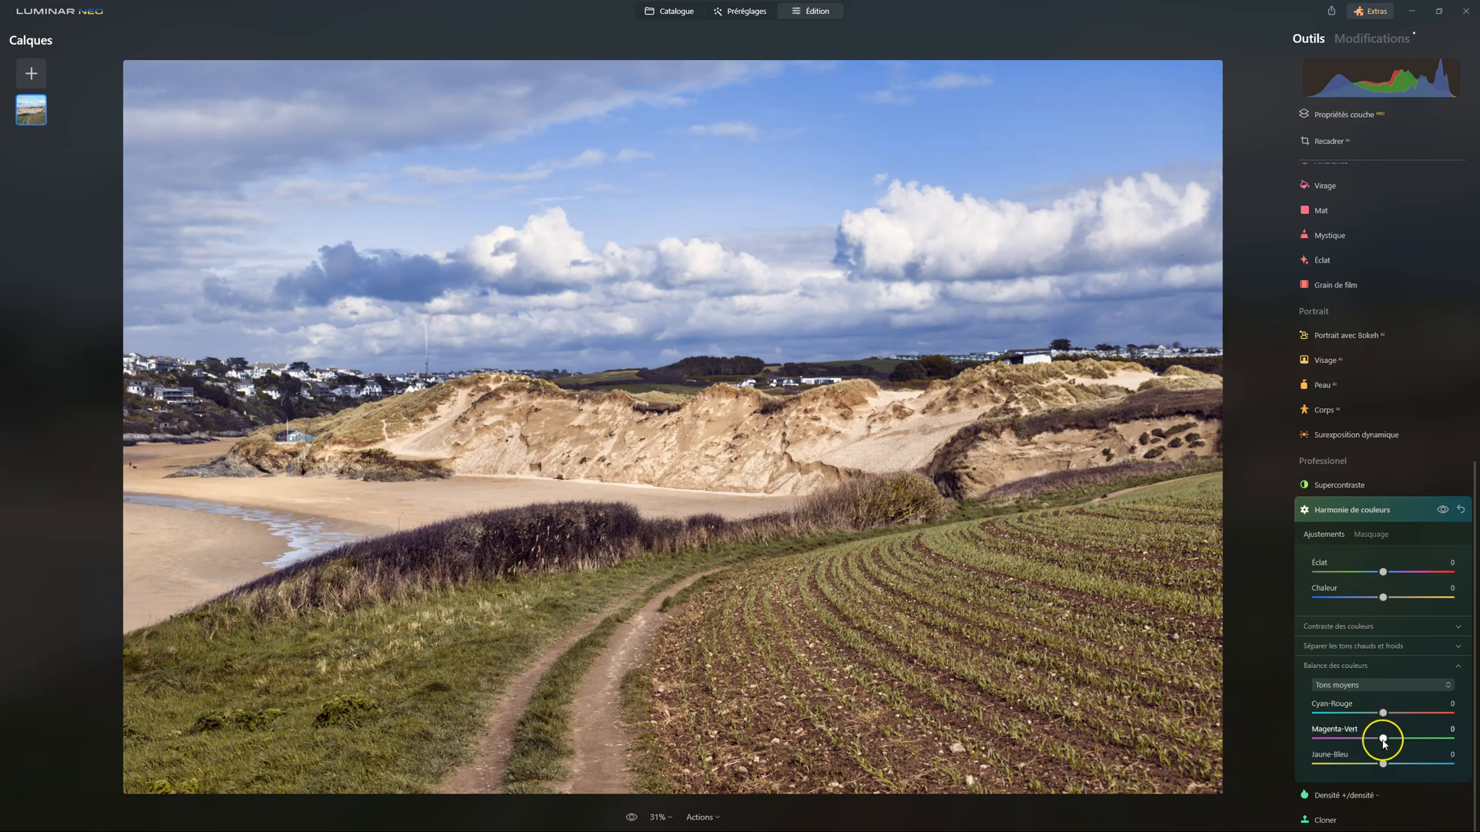
mouse_move(1385, 745)
left_mouse_down()
mouse_move(1363, 740)
mouse_move(1385, 732)
left_mouse_up()
mouse_move(1386, 742)
left_mouse_down()
mouse_move(1378, 765)
mouse_move(1392, 763)
left_mouse_up()
left_click(1384, 764)
left_click_drag(1383, 713, 1377, 715)
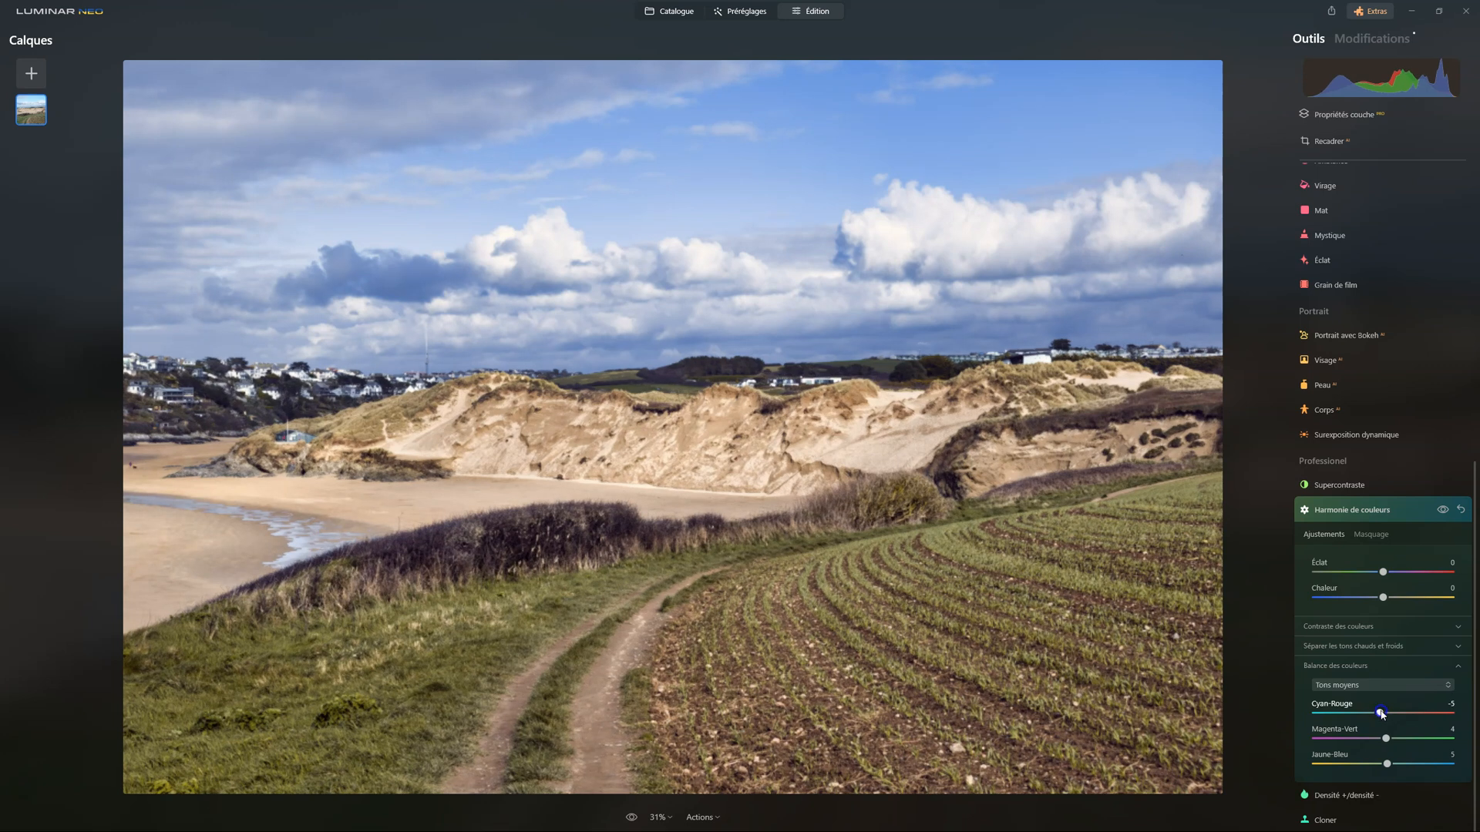
Compare the photo repeatedly with and without the complete Harmonie de couleurs adjustment, and close the tool
left_click(1444, 511)
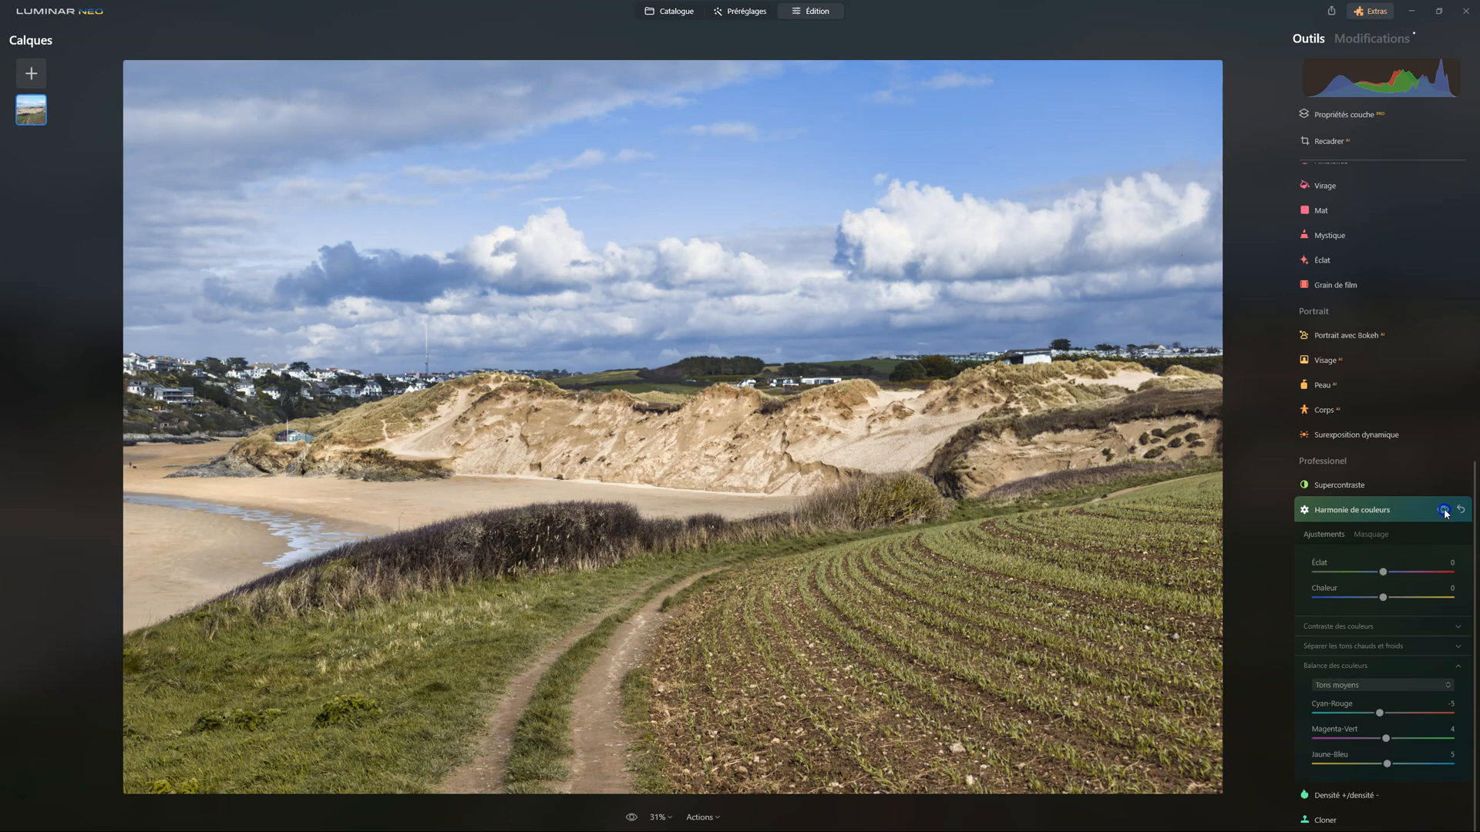
left_click(1444, 510)
left_click(1443, 511)
left_click(1443, 510)
left_click(1443, 510)
left_click(1443, 510)
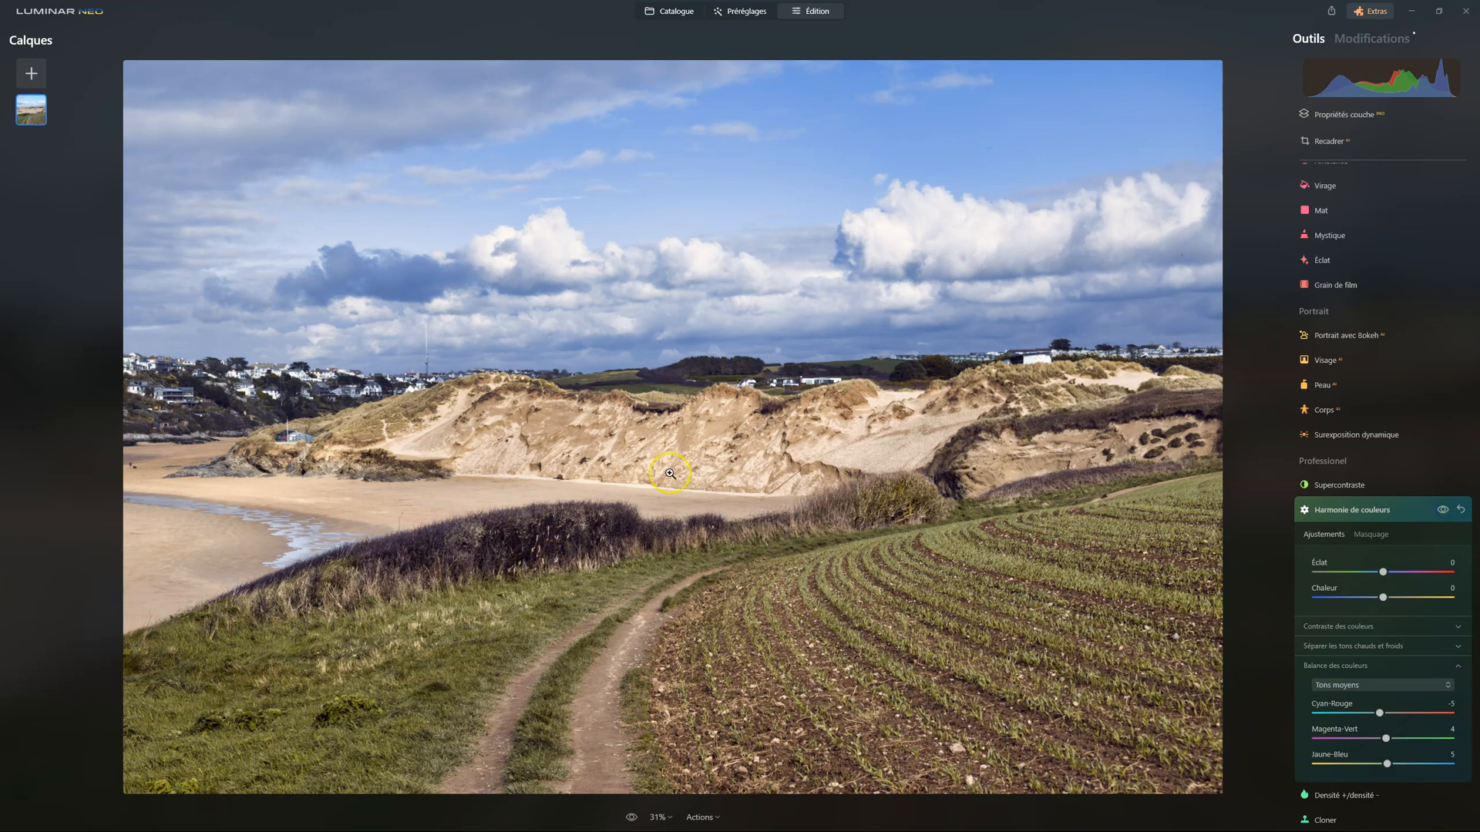
left_click(1442, 510)
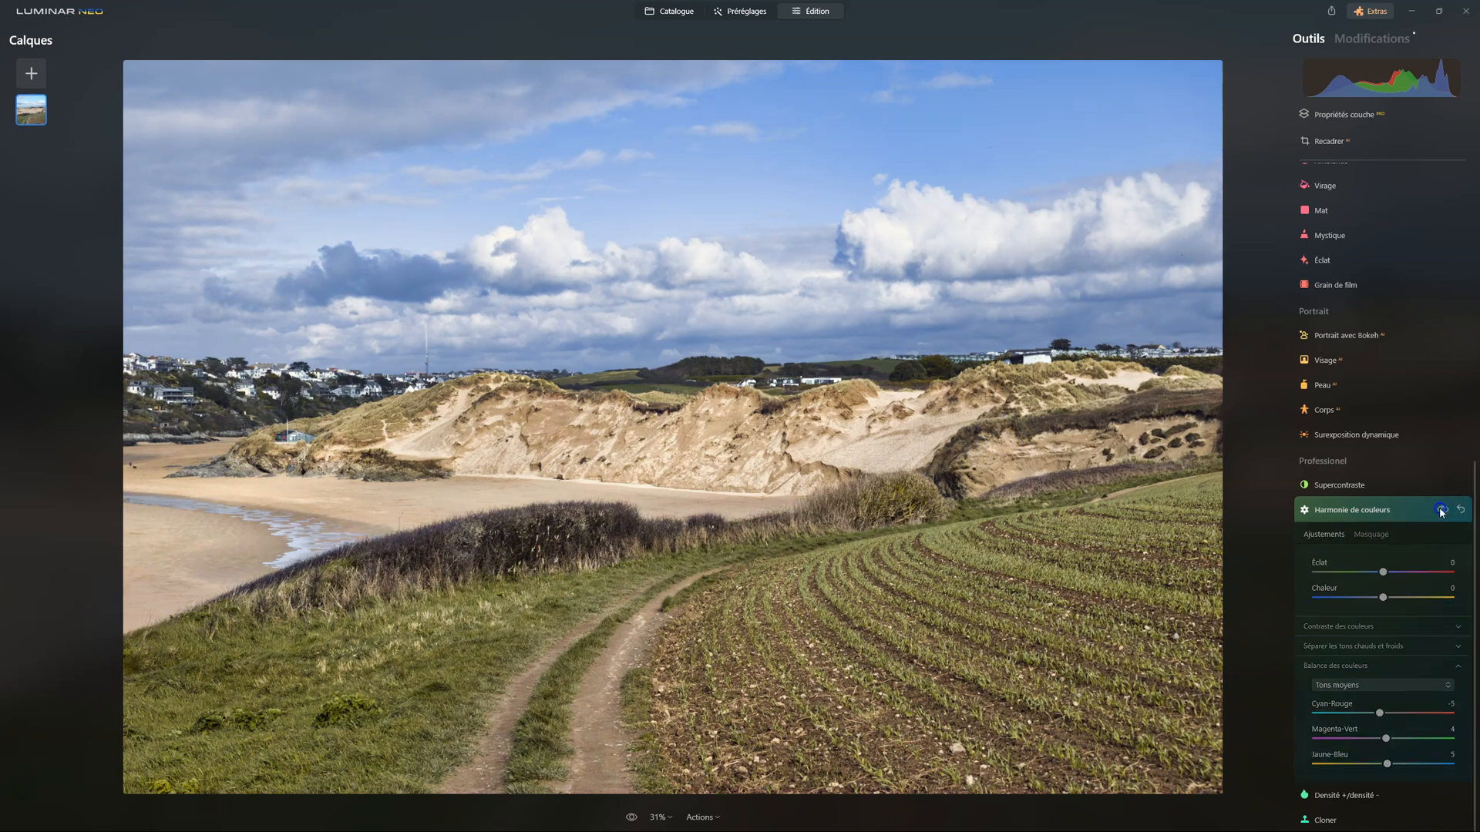
left_click(1442, 510)
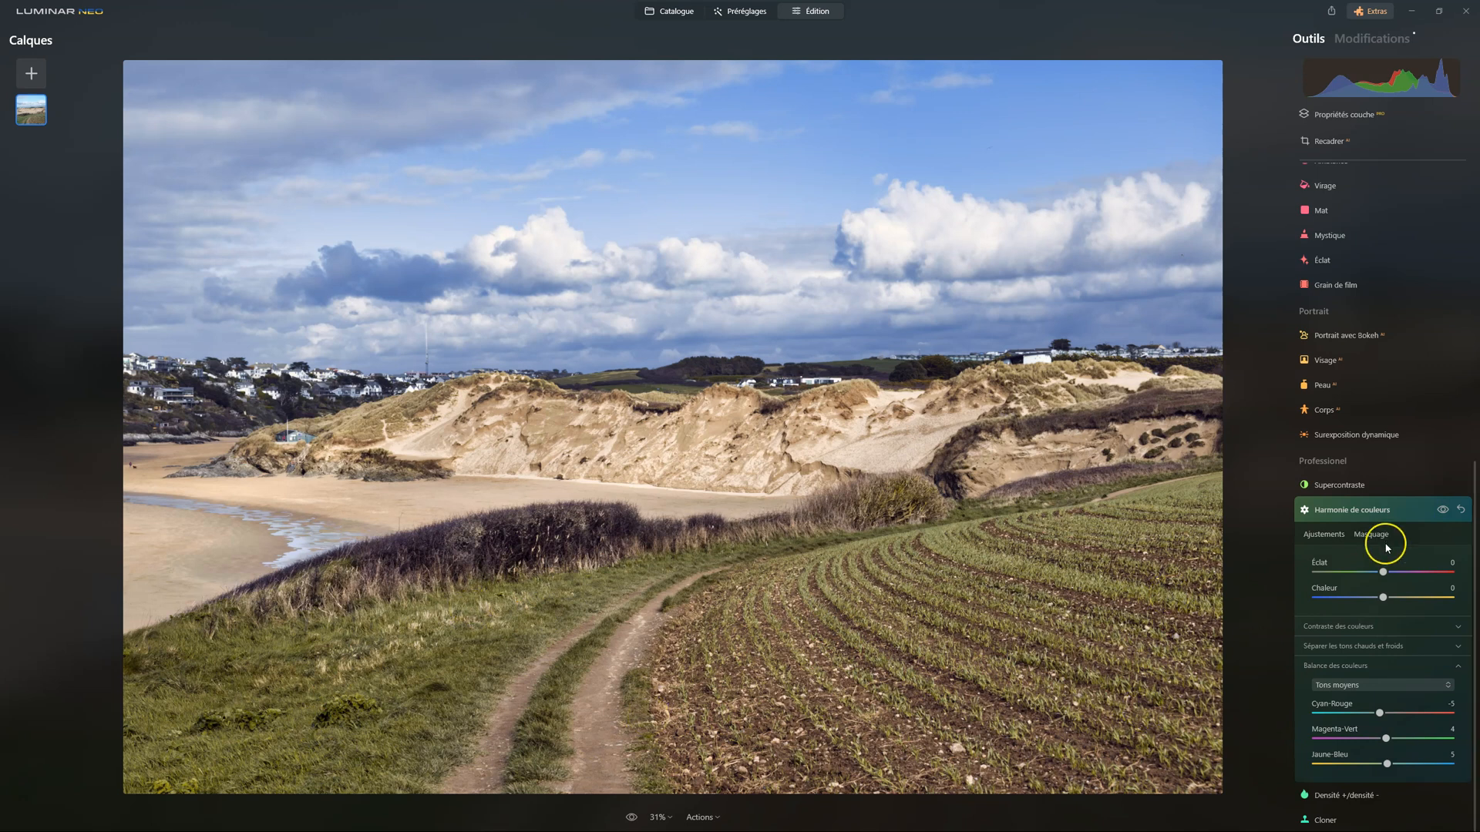
left_click(1440, 511)
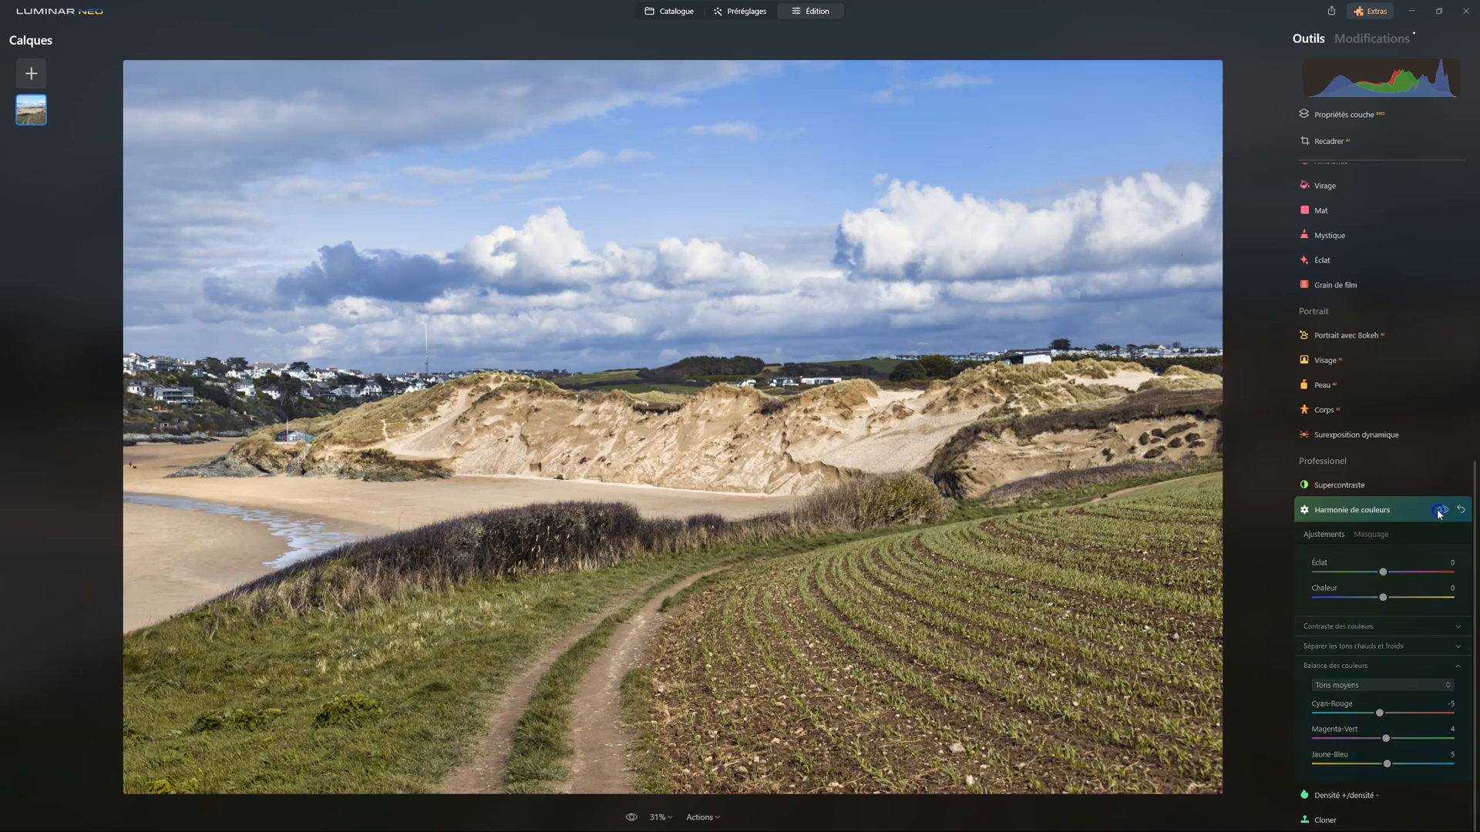
left_click(1439, 511)
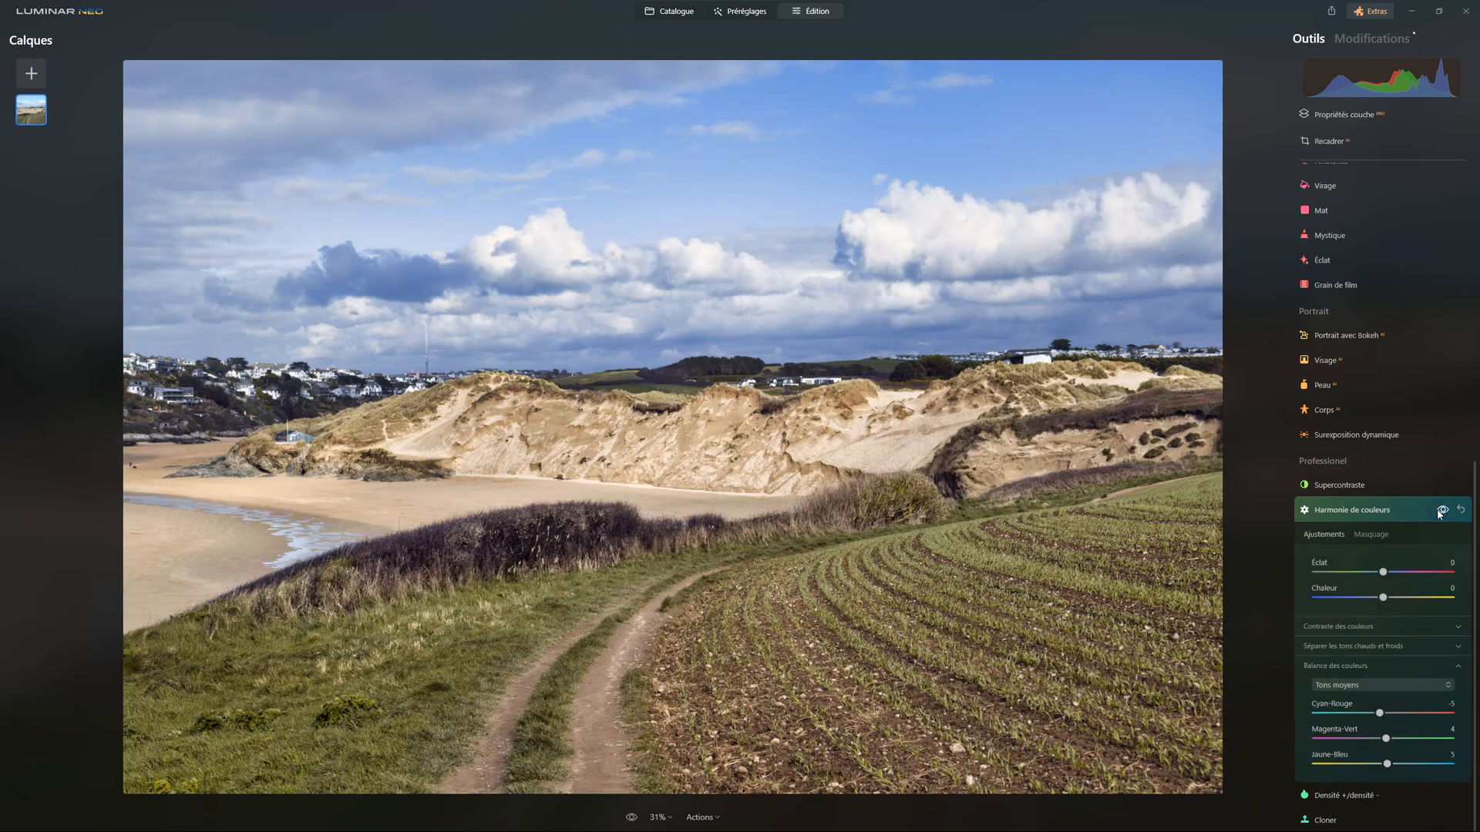
left_click(1439, 511)
left_click(1439, 511)
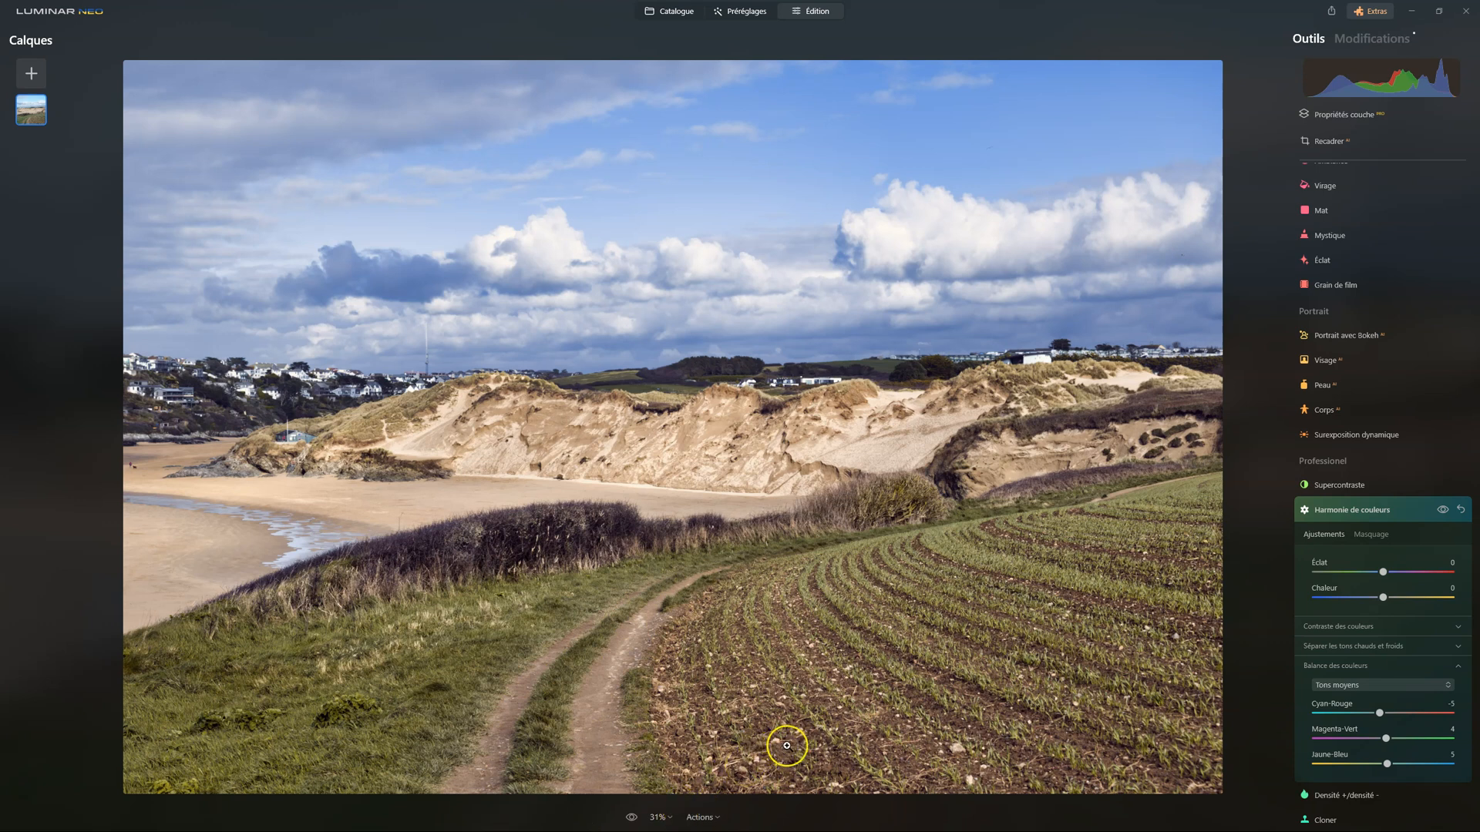
left_click(1446, 510)
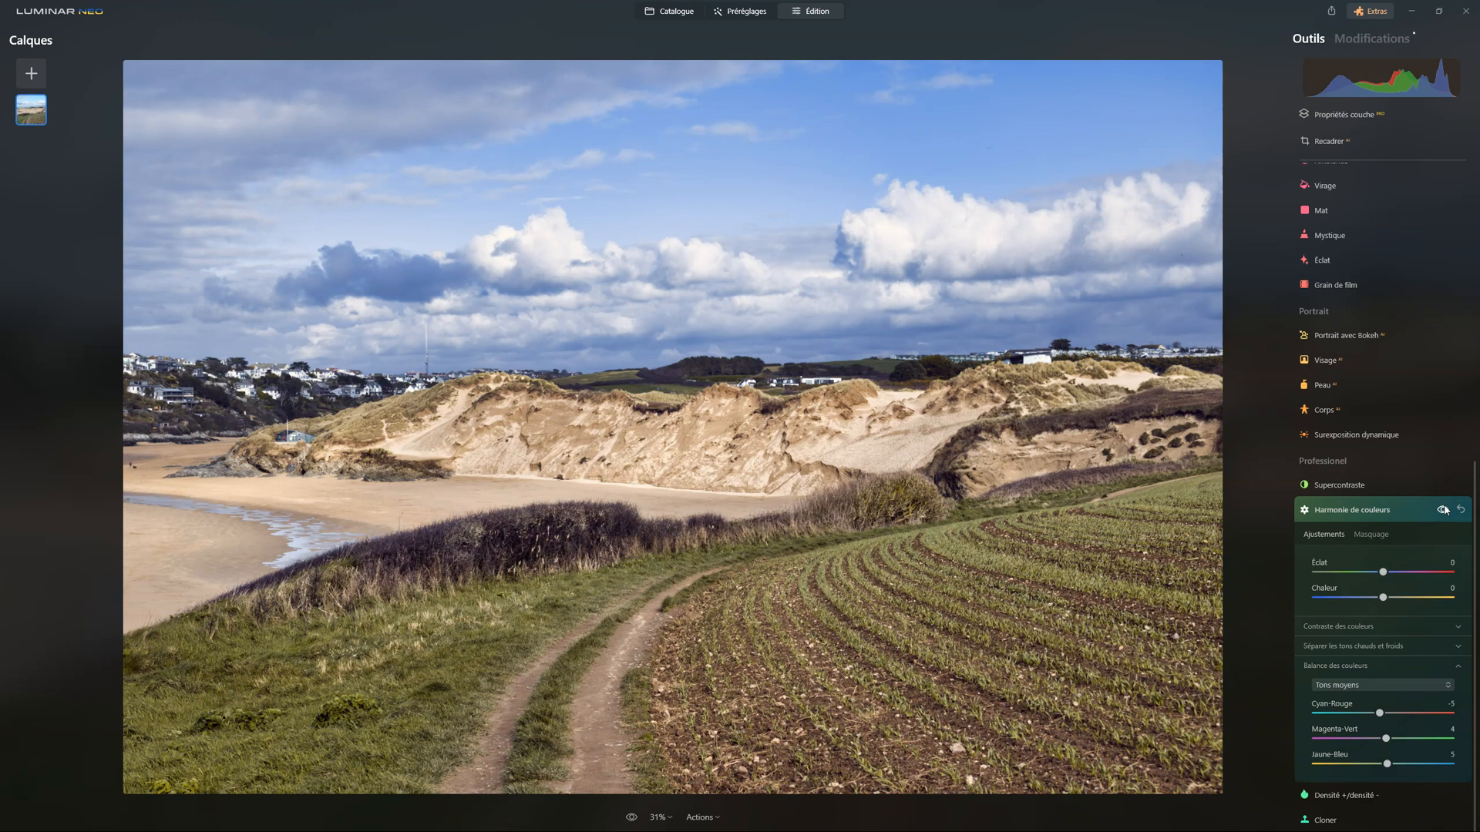
left_click(1314, 514)
In Supercontraste, set midtone contrast 22 and balance 20, shadow contrast 31 and balance 18, and raise the highlight contrast and balance
left_click(1335, 747)
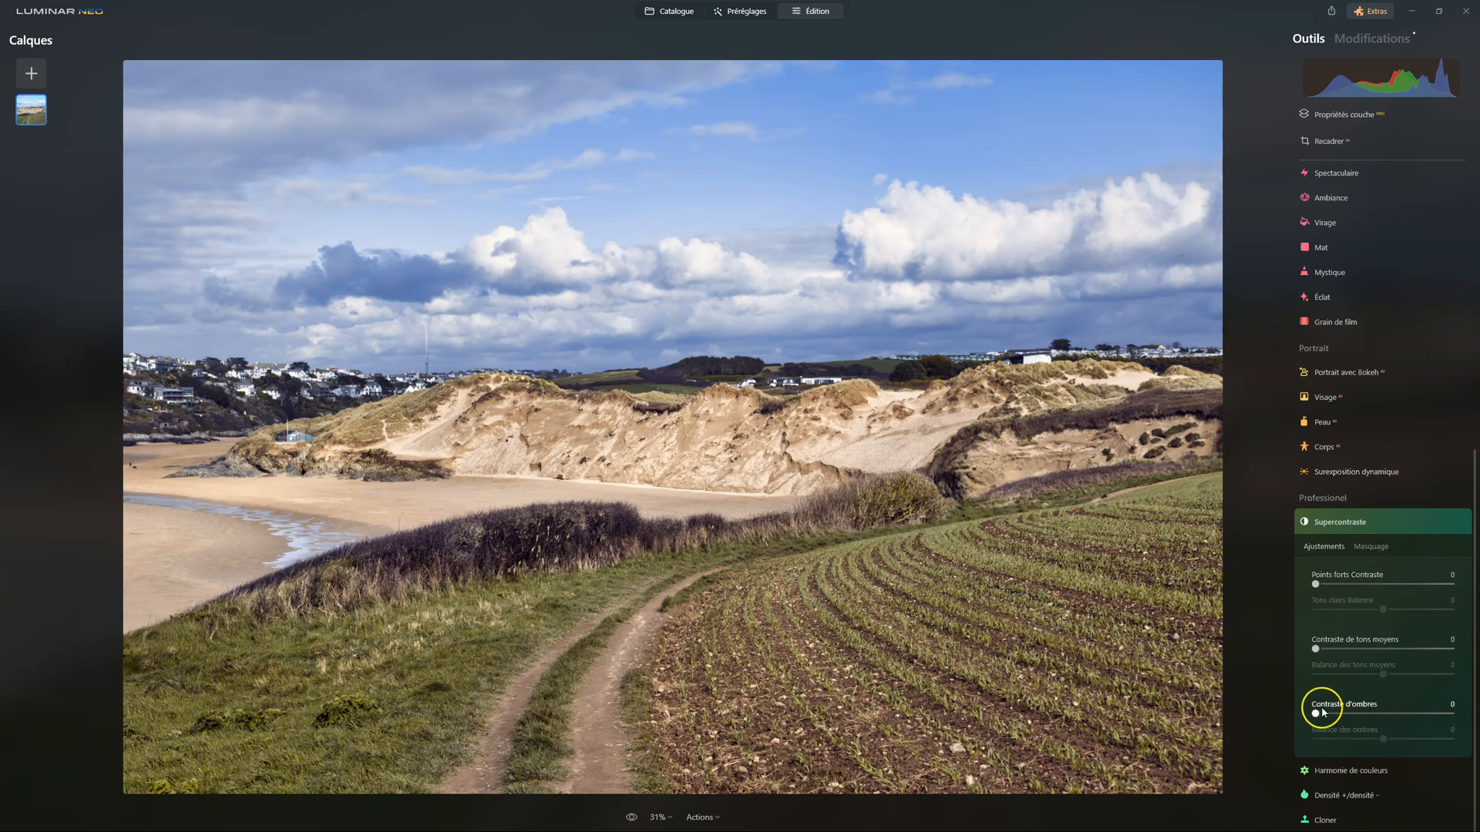
left_click_drag(1316, 716, 1361, 717)
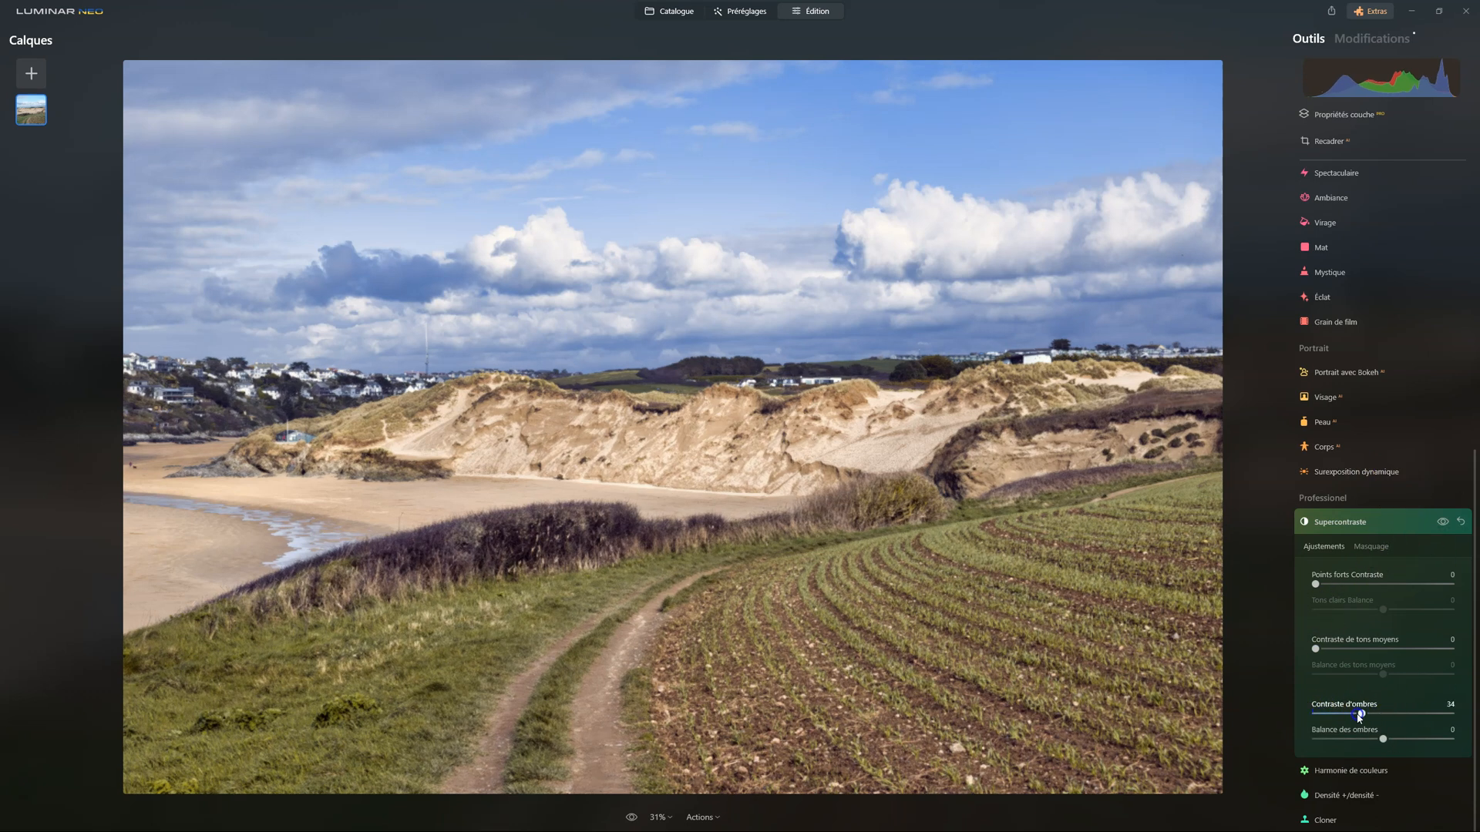
left_click_drag(1315, 649, 1346, 649)
left_click_drag(1317, 584, 1396, 610)
left_click_drag(1383, 674, 1397, 674)
left_click_drag(1383, 738, 1396, 739)
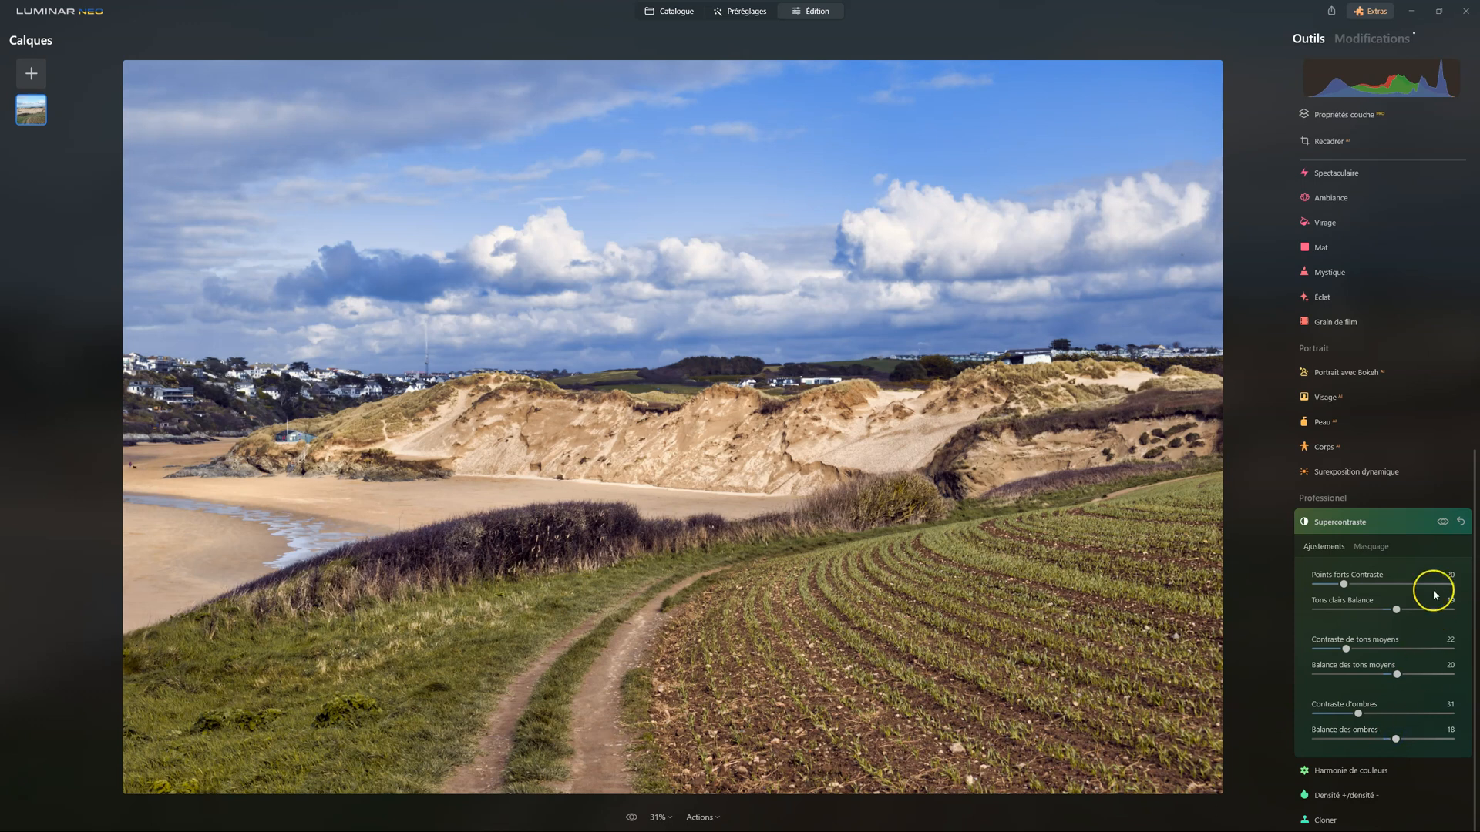
Compare the photo with and without the Supercontraste adjustment, and close the tool
left_click(1442, 522)
left_click(1443, 522)
left_click(1443, 521)
left_click(1442, 522)
left_click(1442, 522)
left_click(1442, 522)
left_click(1442, 522)
left_click(1442, 522)
left_click(1349, 520)
Reduce the overall Saturation to -15 in the Couleur tool and close it
scroll(1360, 447, "up", 3)
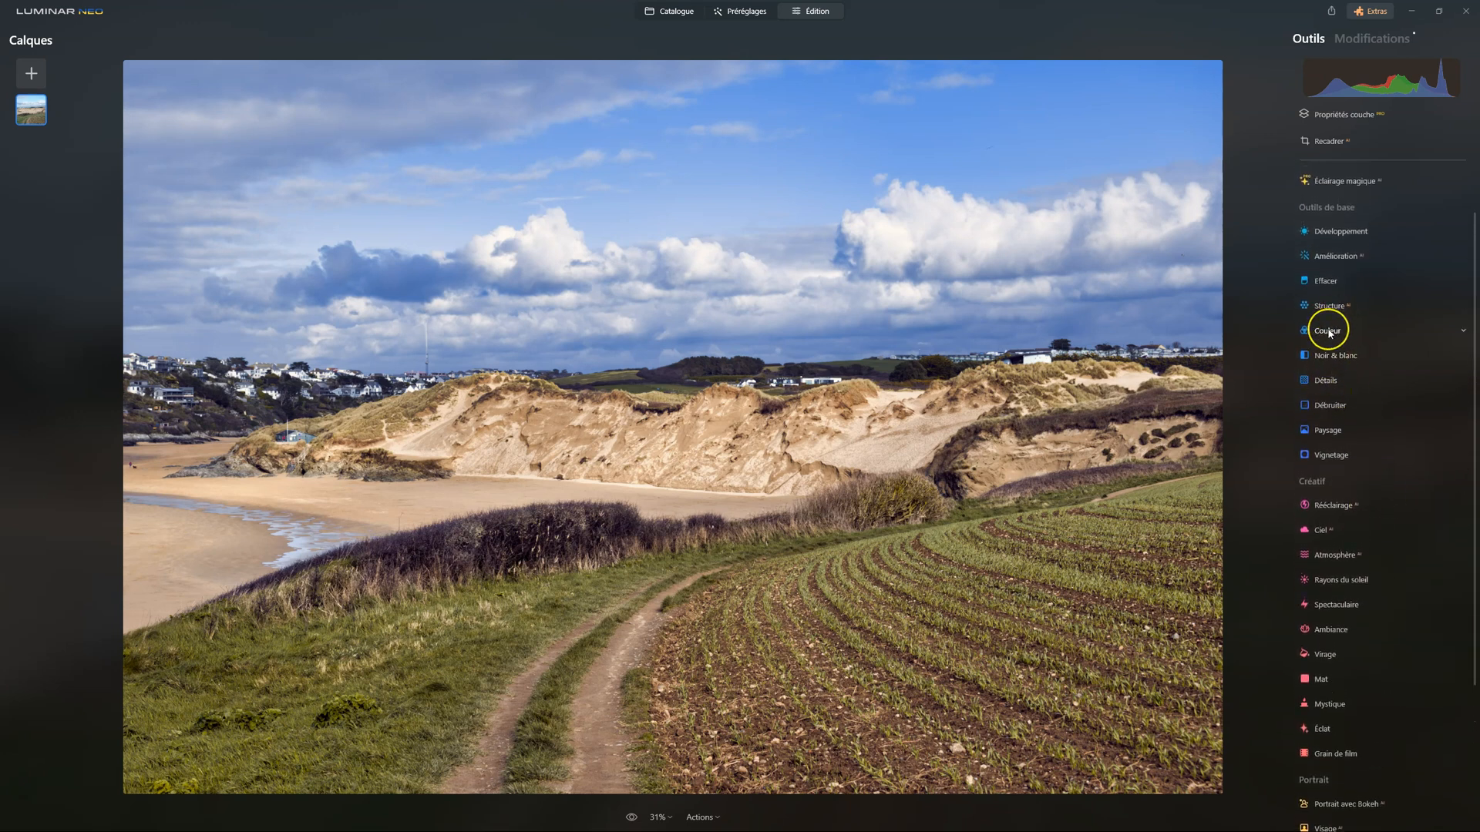
left_click(1324, 328)
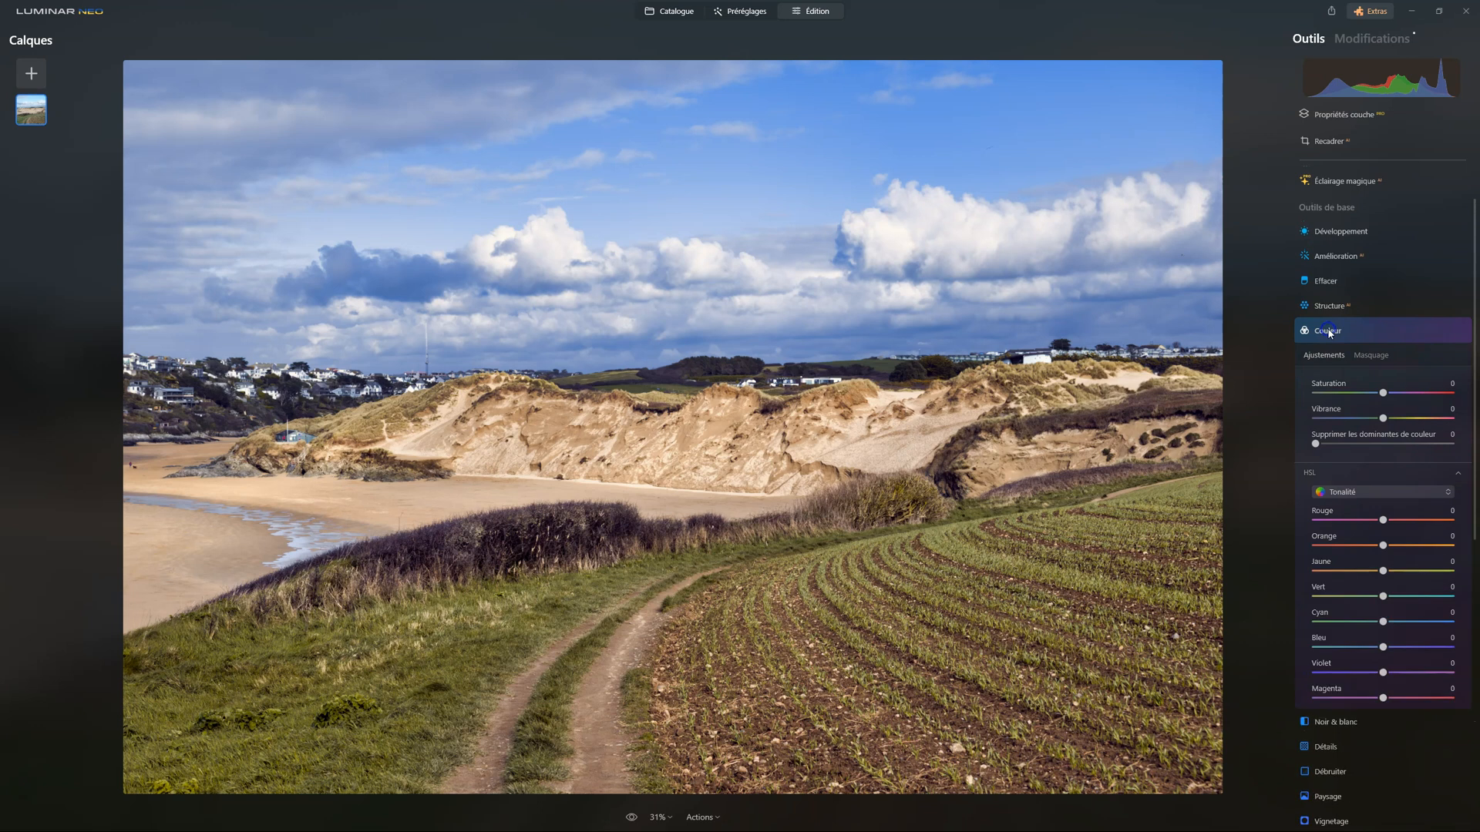
left_click(1382, 394)
left_click_drag(1383, 397, 1374, 397)
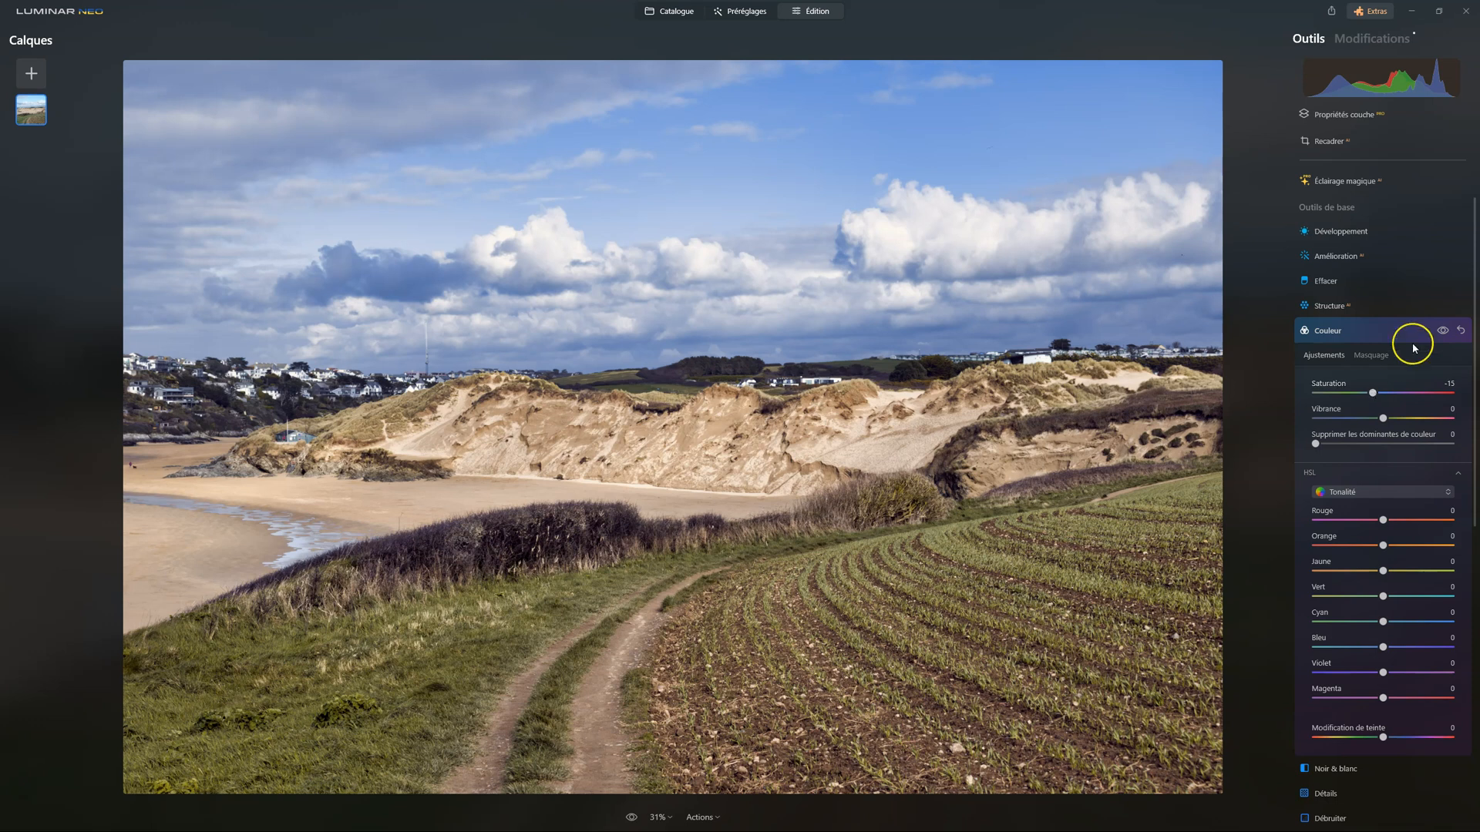
left_click(1358, 331)
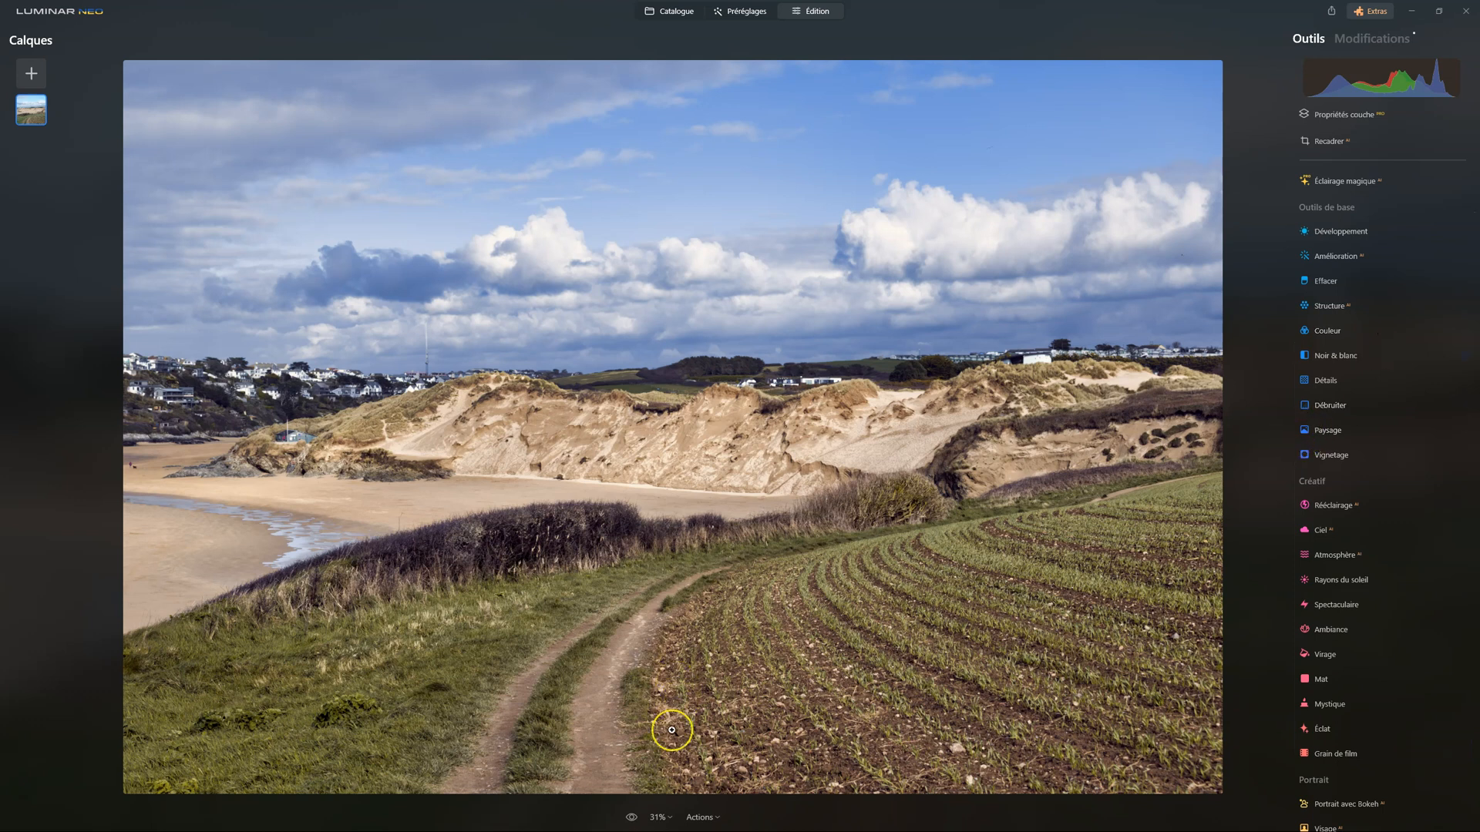
Compare the fully edited photo with the original several times
left_click(630, 817)
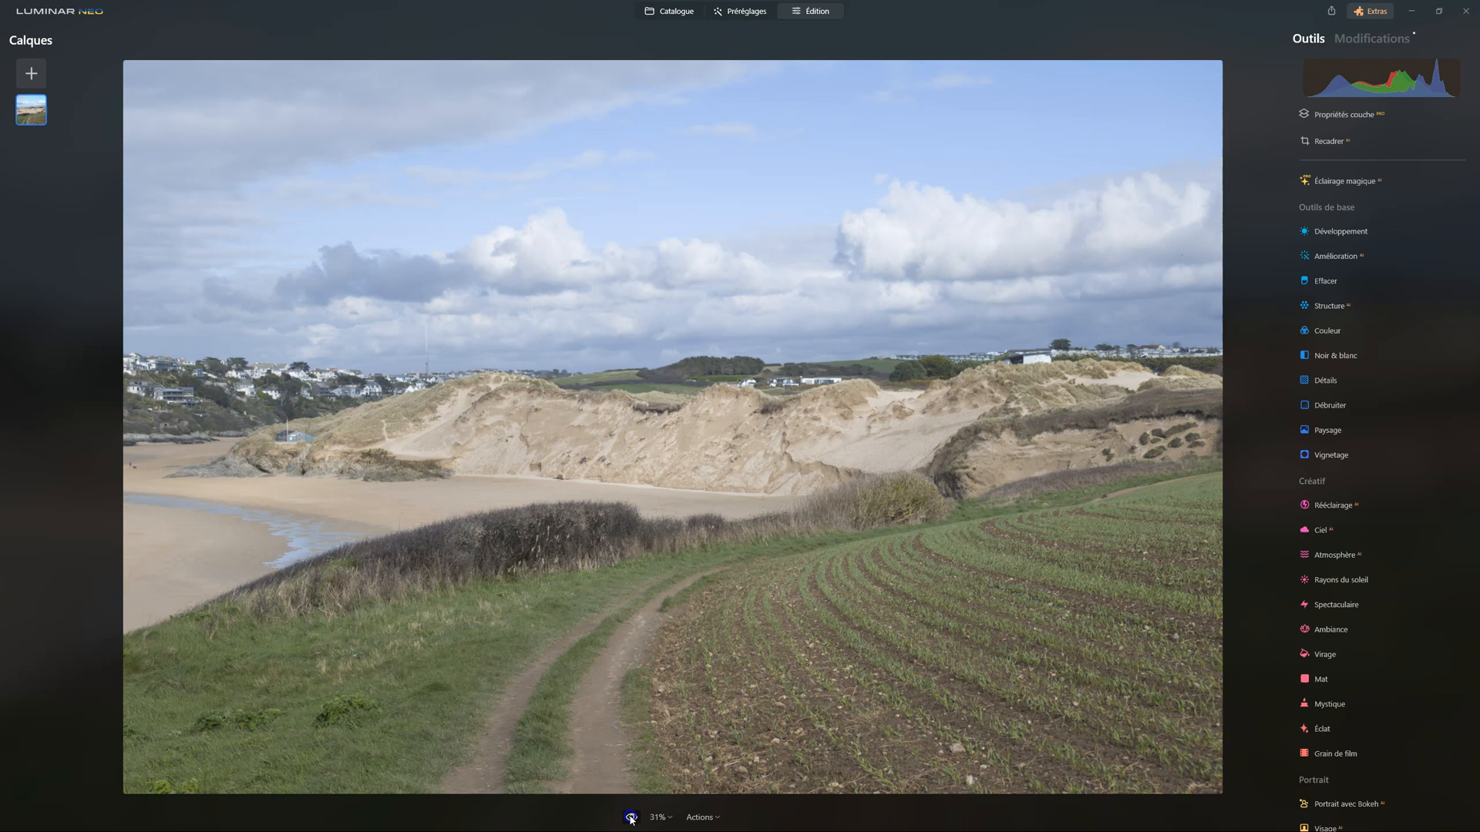
left_click(630, 818)
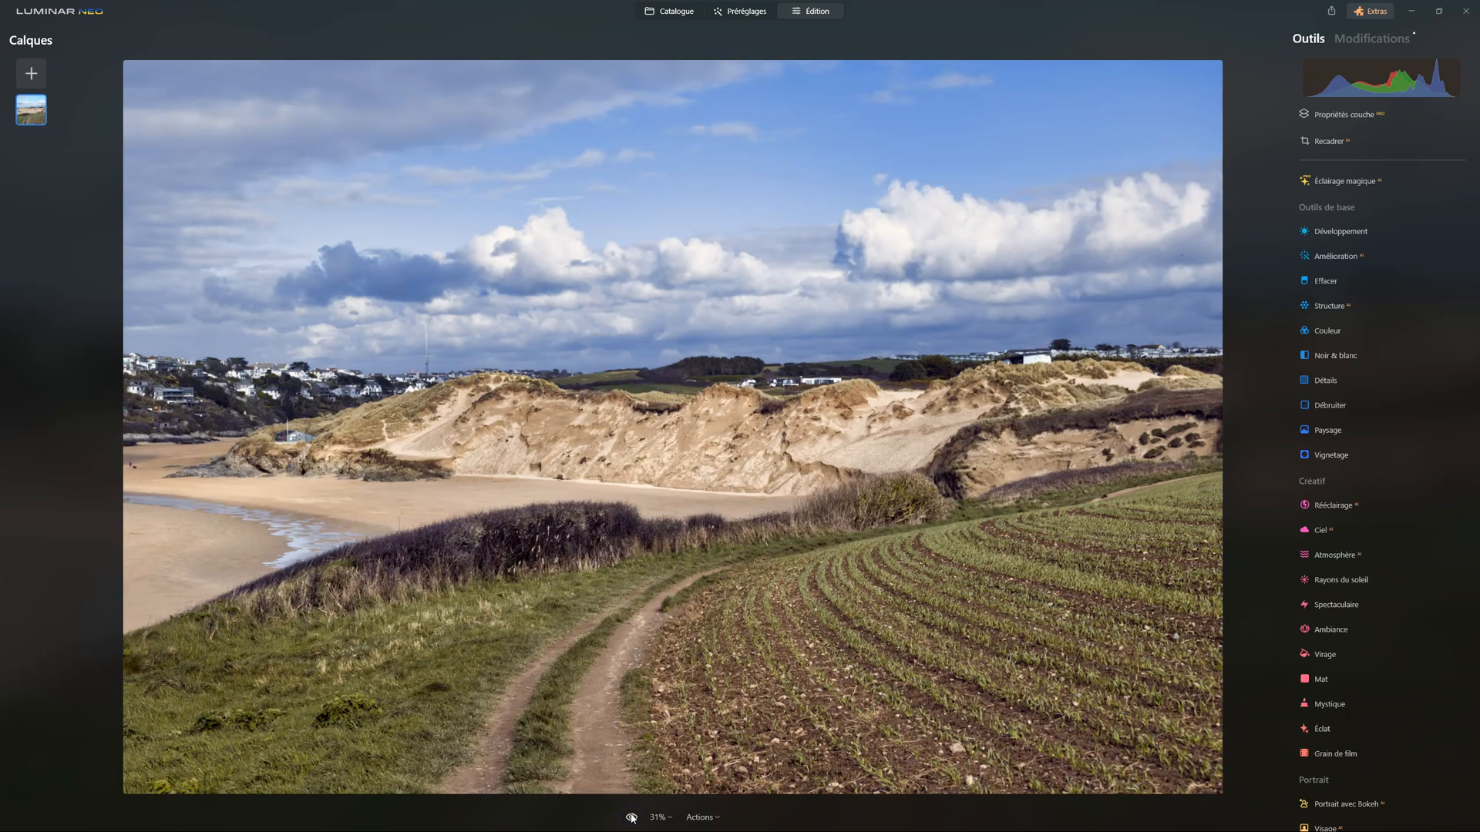
left_click(631, 817)
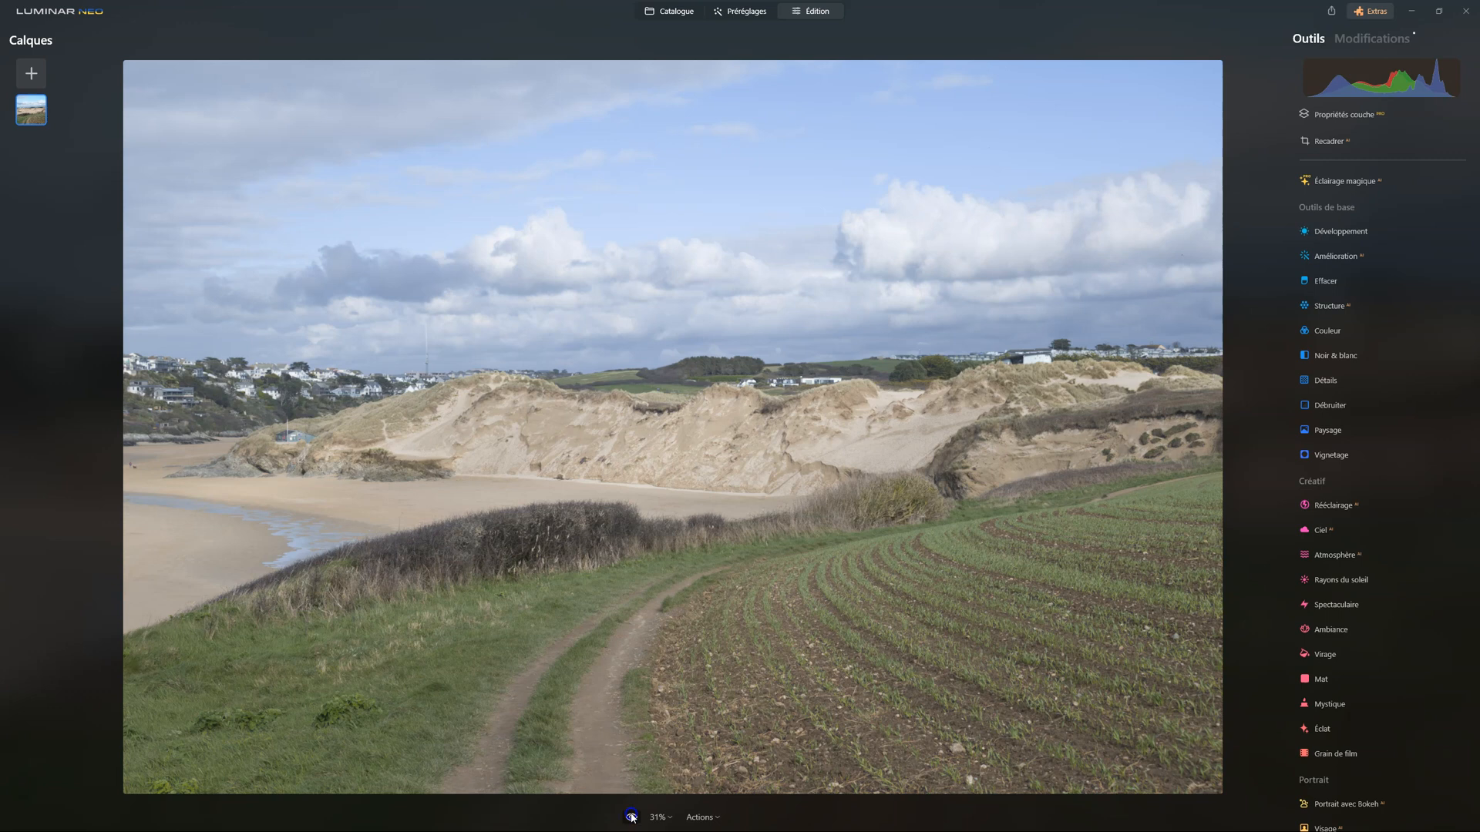
left_click(632, 818)
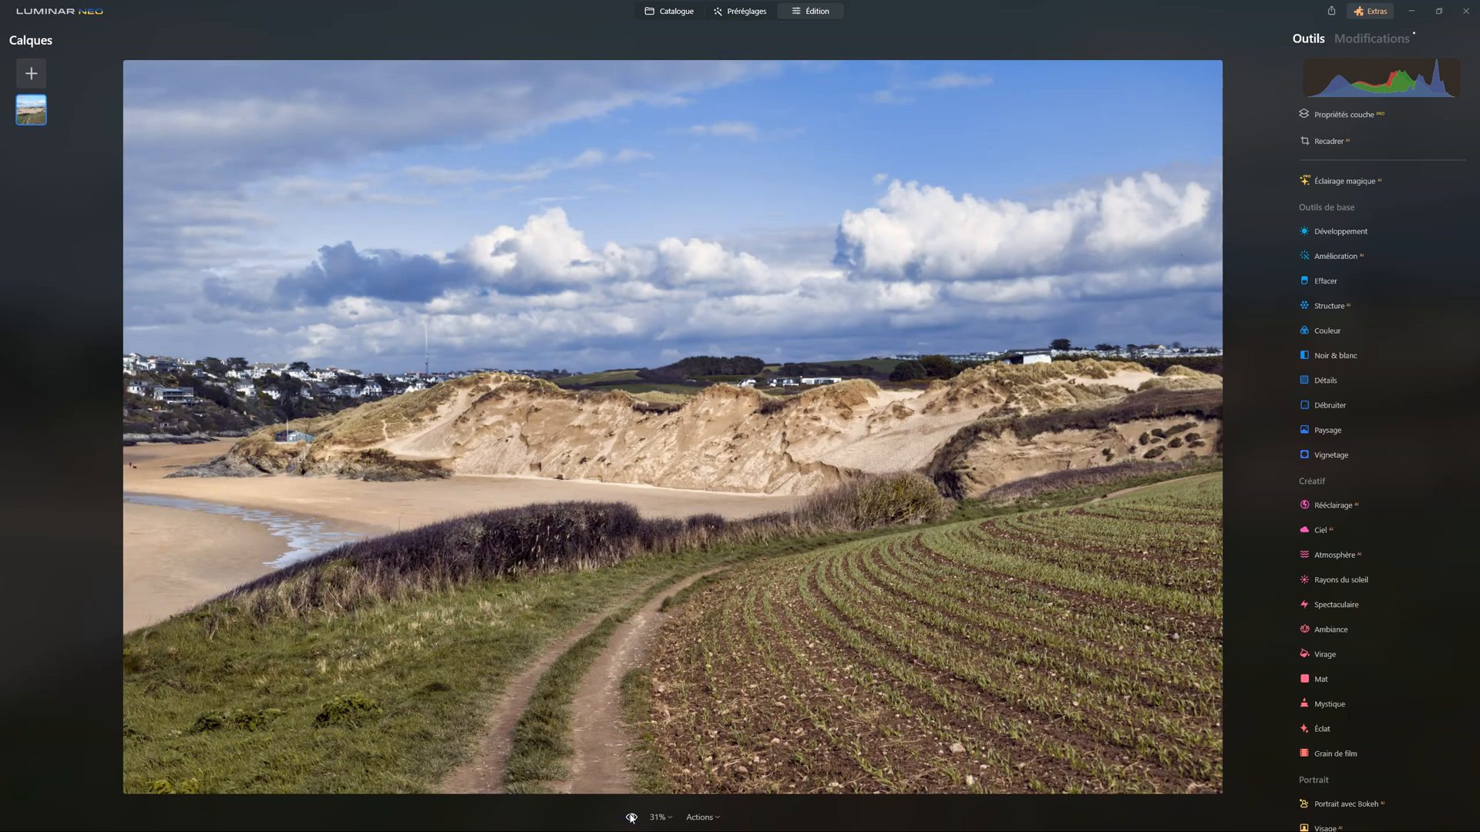
left_click(631, 818)
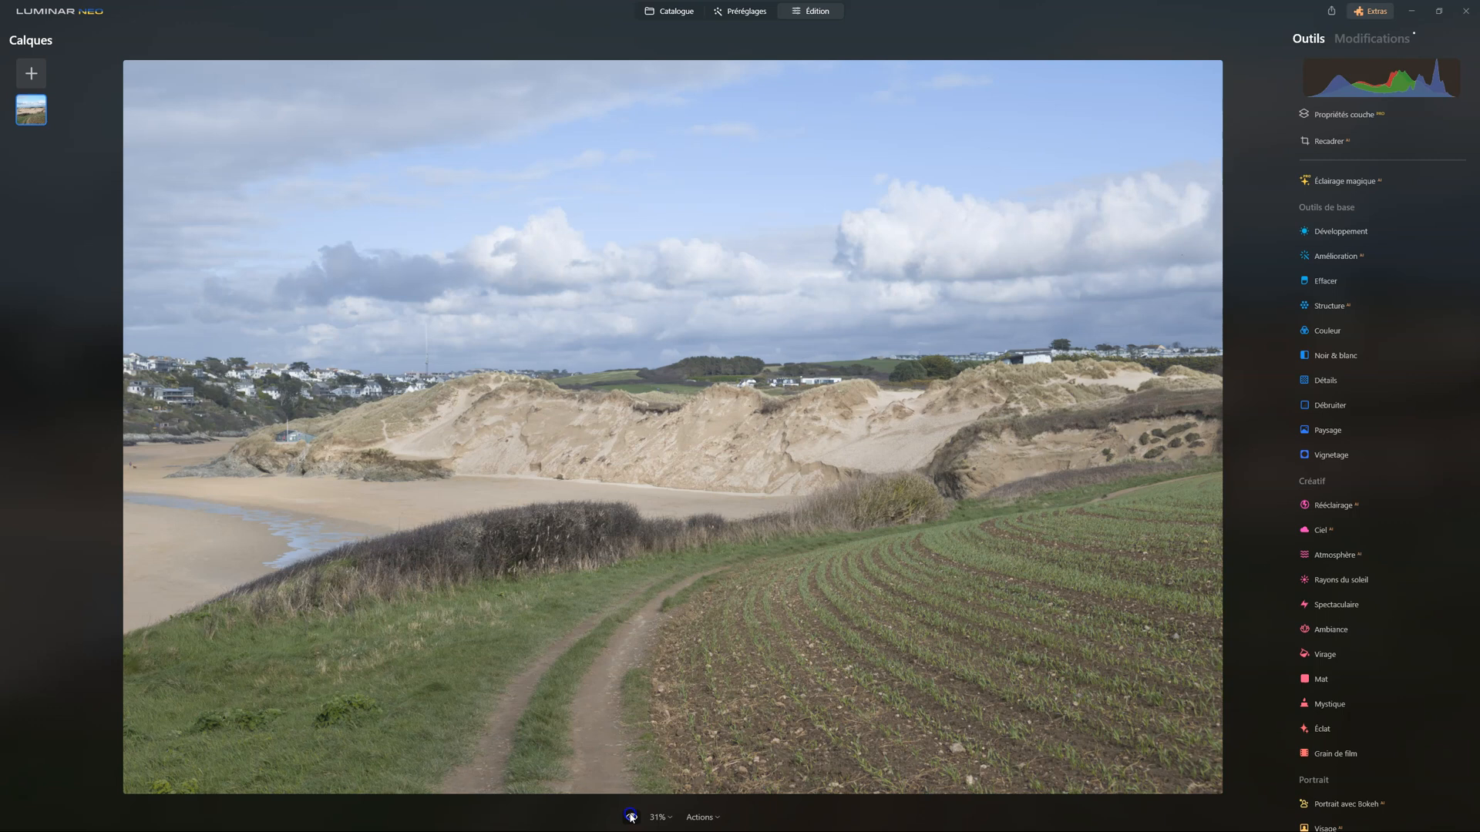
left_click(631, 817)
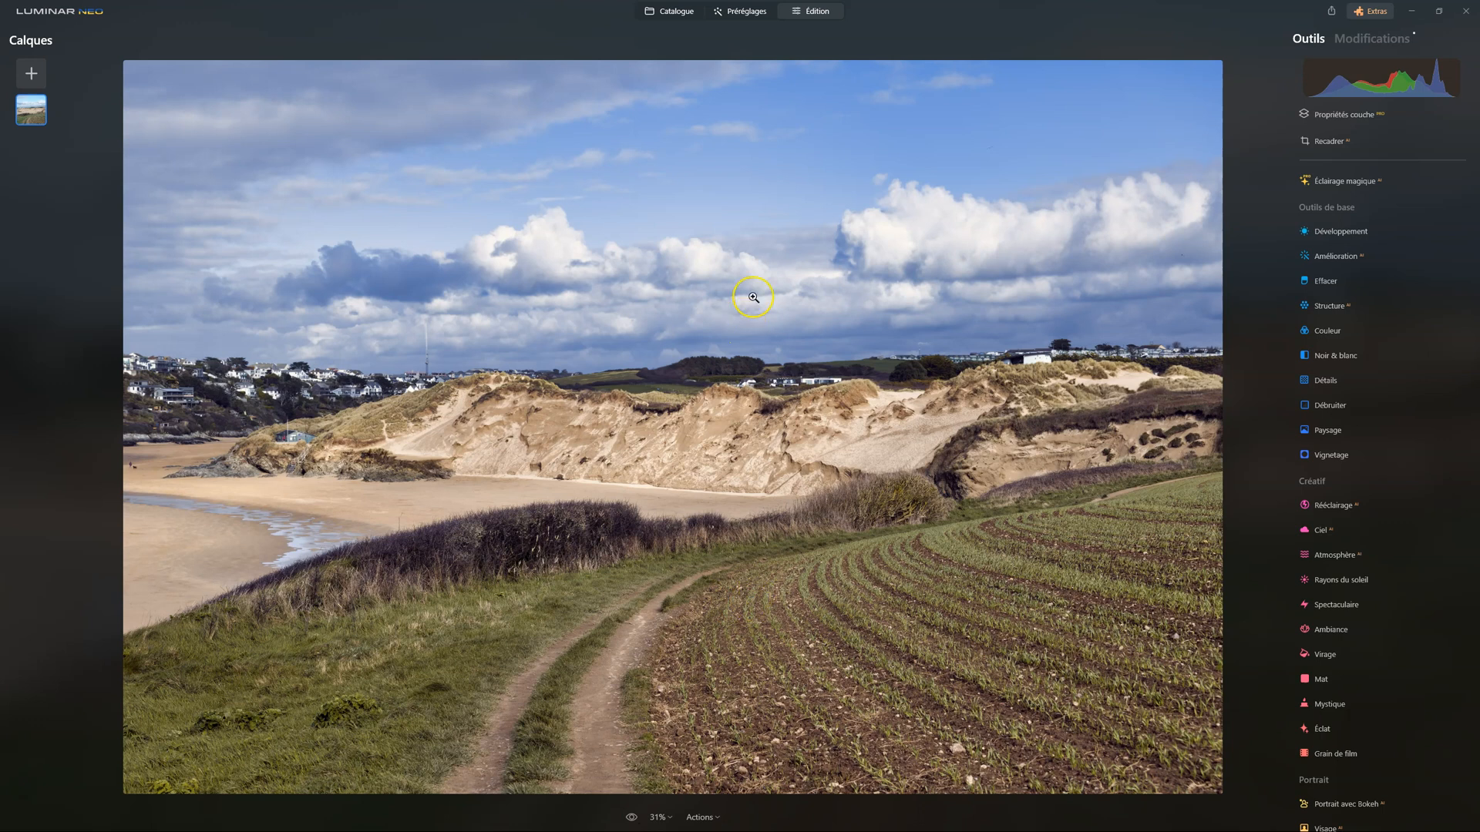
Examine the clouds, horizon buildings and dunes at 100% magnification
left_click(777, 239)
left_click_drag(885, 400, 552, 462)
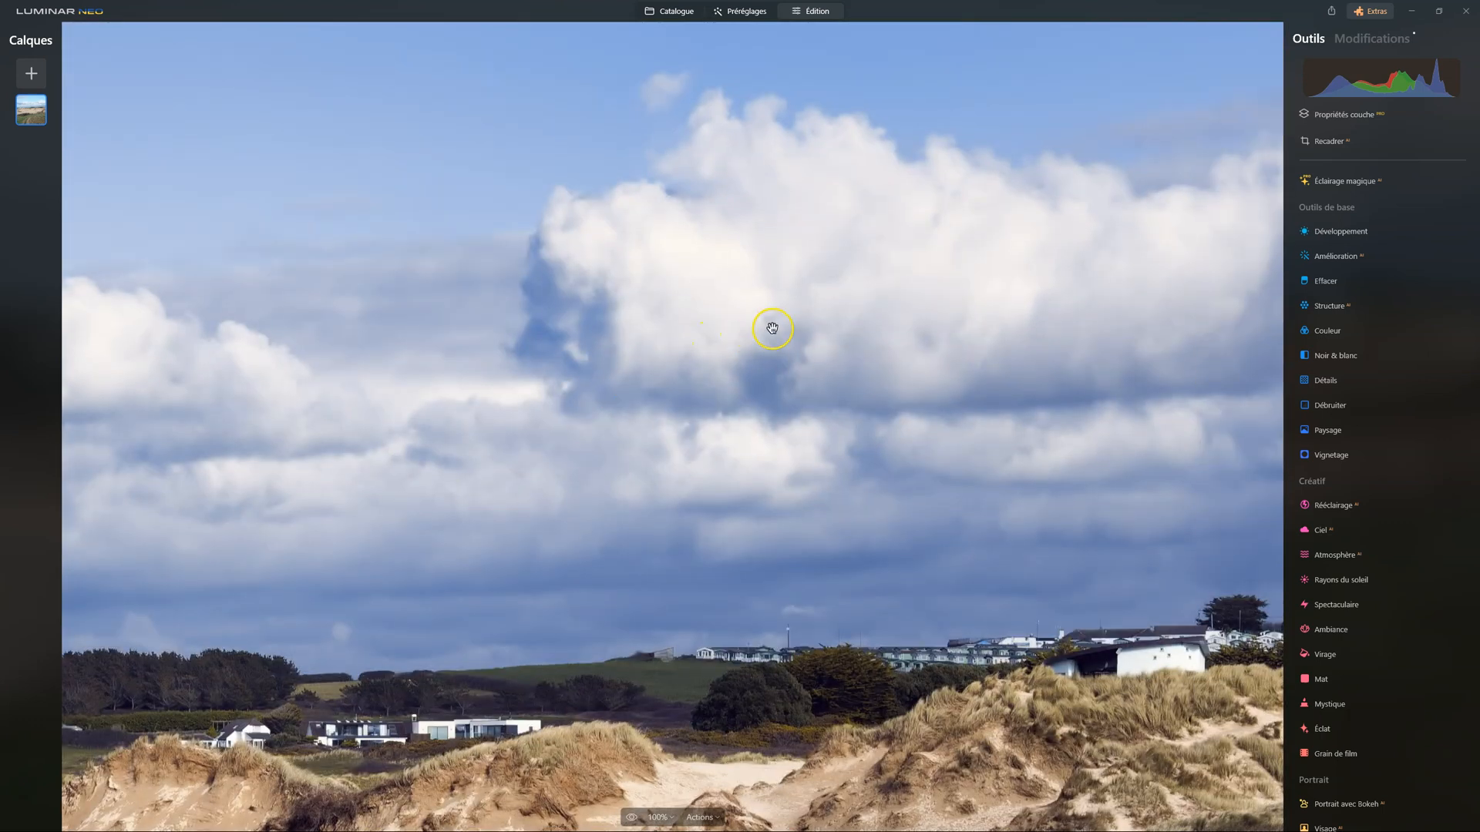
left_click_drag(770, 327, 499, 231)
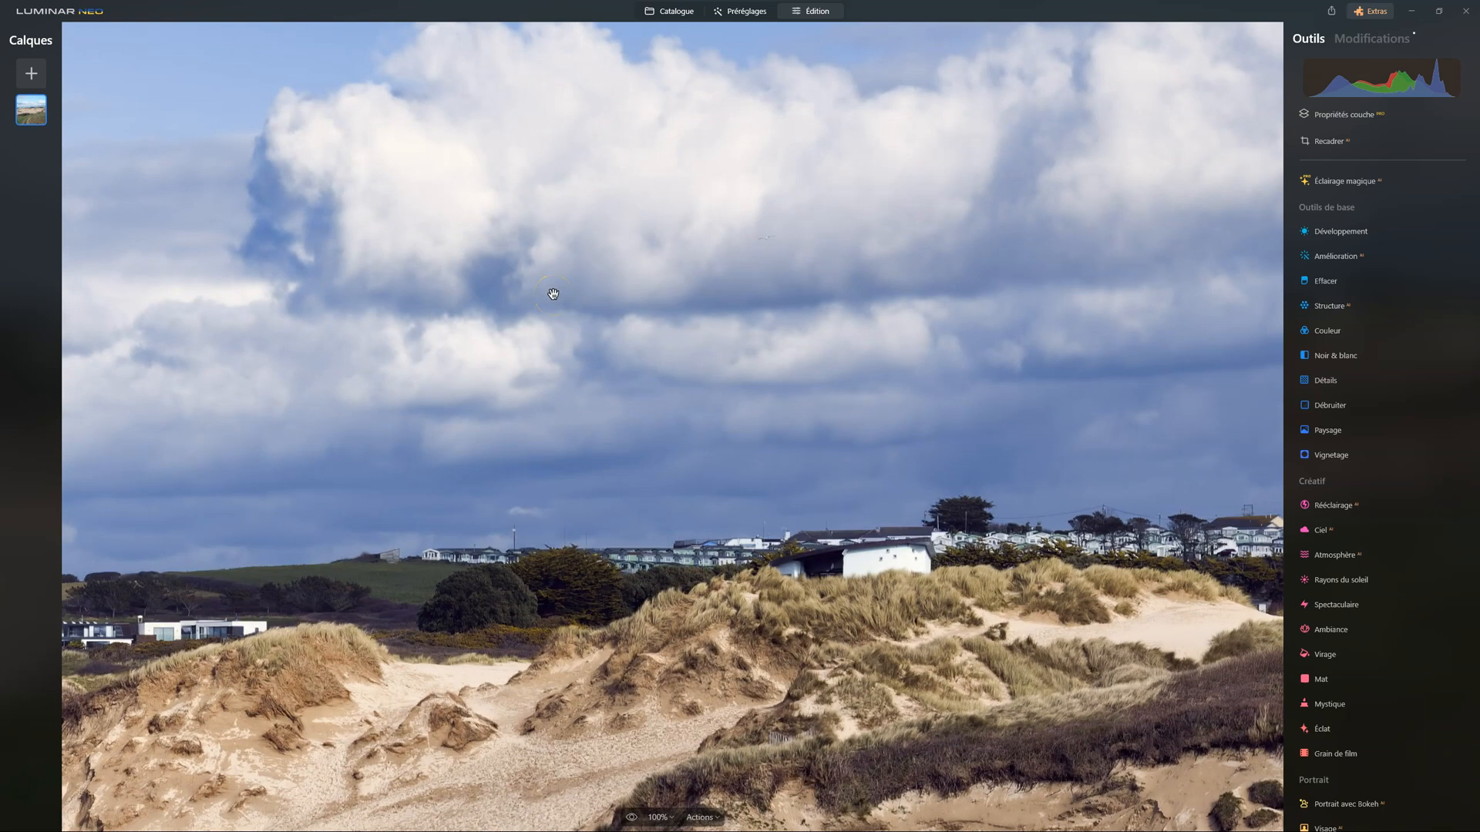
left_click_drag(519, 241, 538, 367)
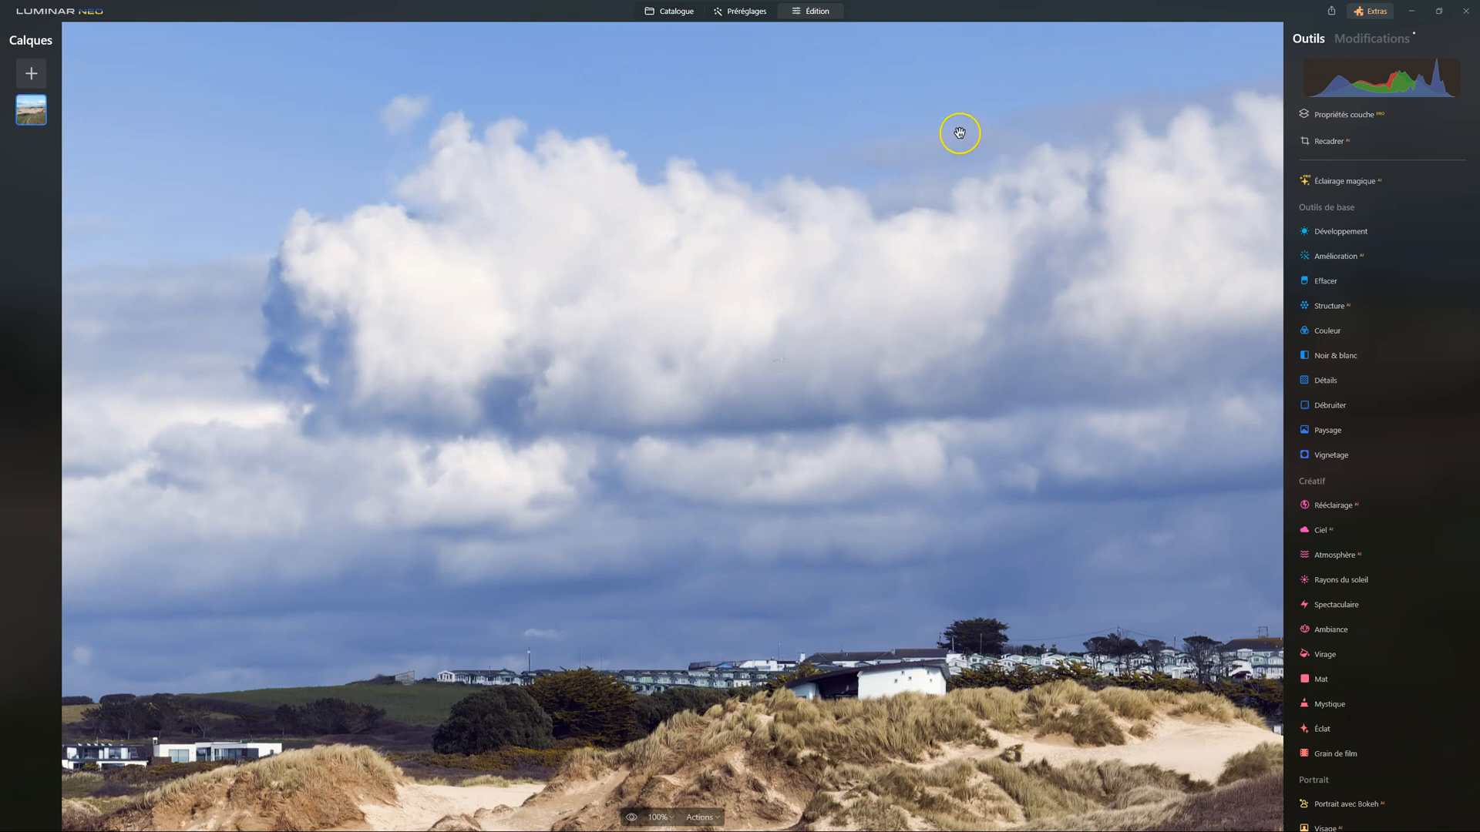
Examine the dunes, ploughed field and dirt path at 100% magnification, and review the list of applied edits
scroll(971, 586, "down", 4)
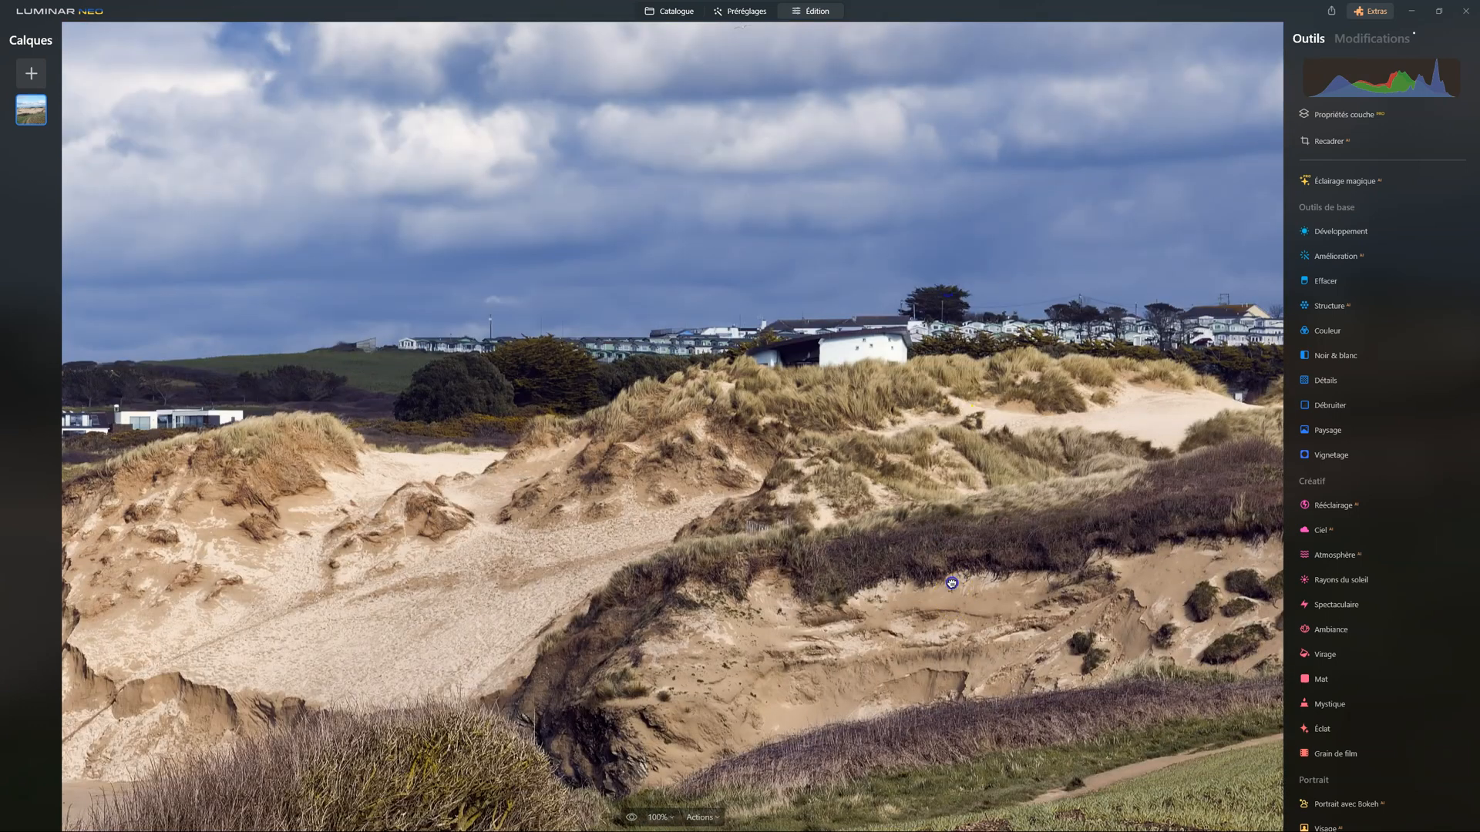
left_click_drag(951, 584, 958, 406)
left_click_drag(863, 637, 882, 363)
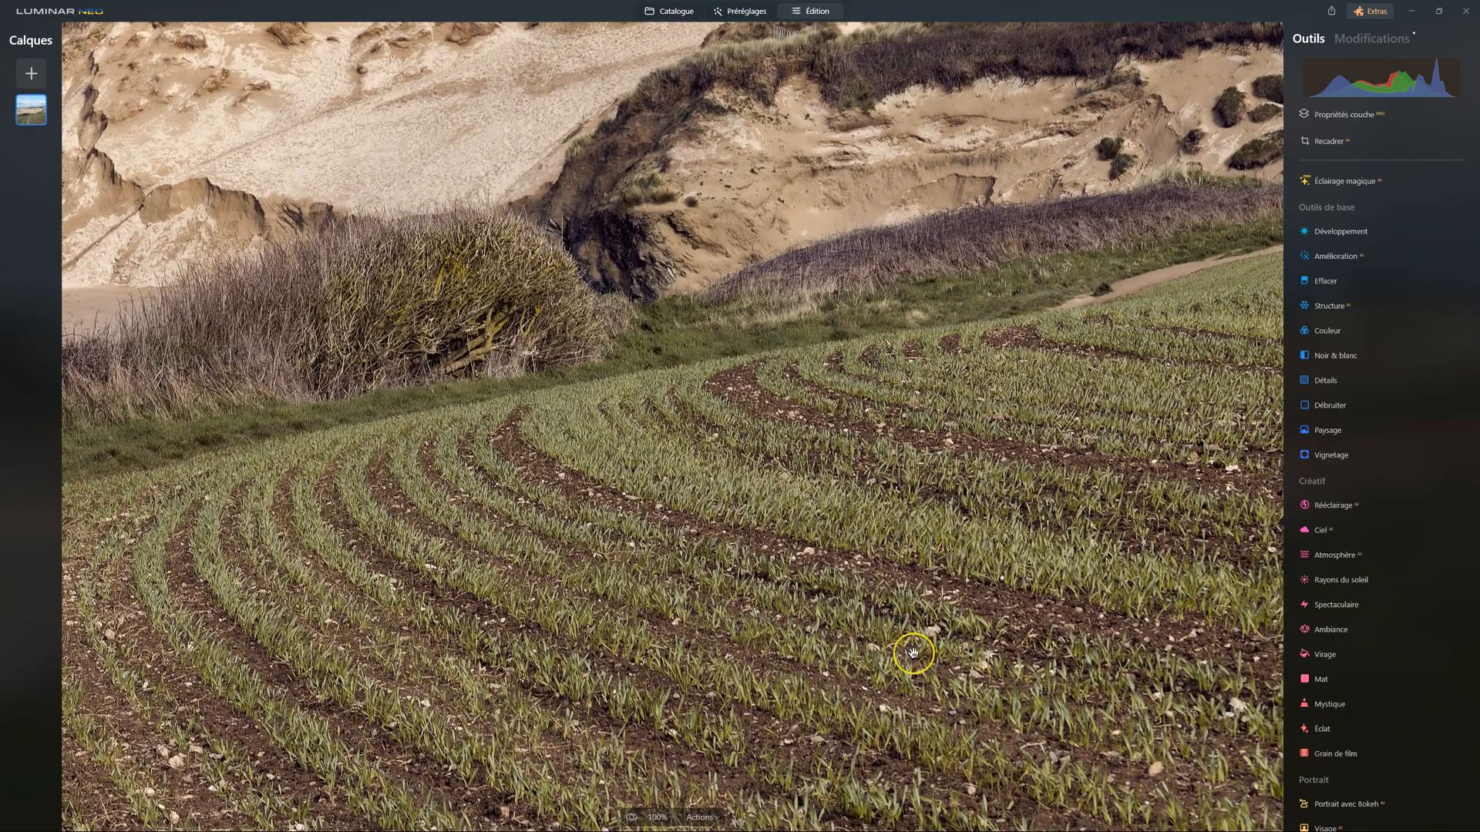
left_click_drag(912, 653, 908, 298)
left_click_drag(794, 521, 928, 355)
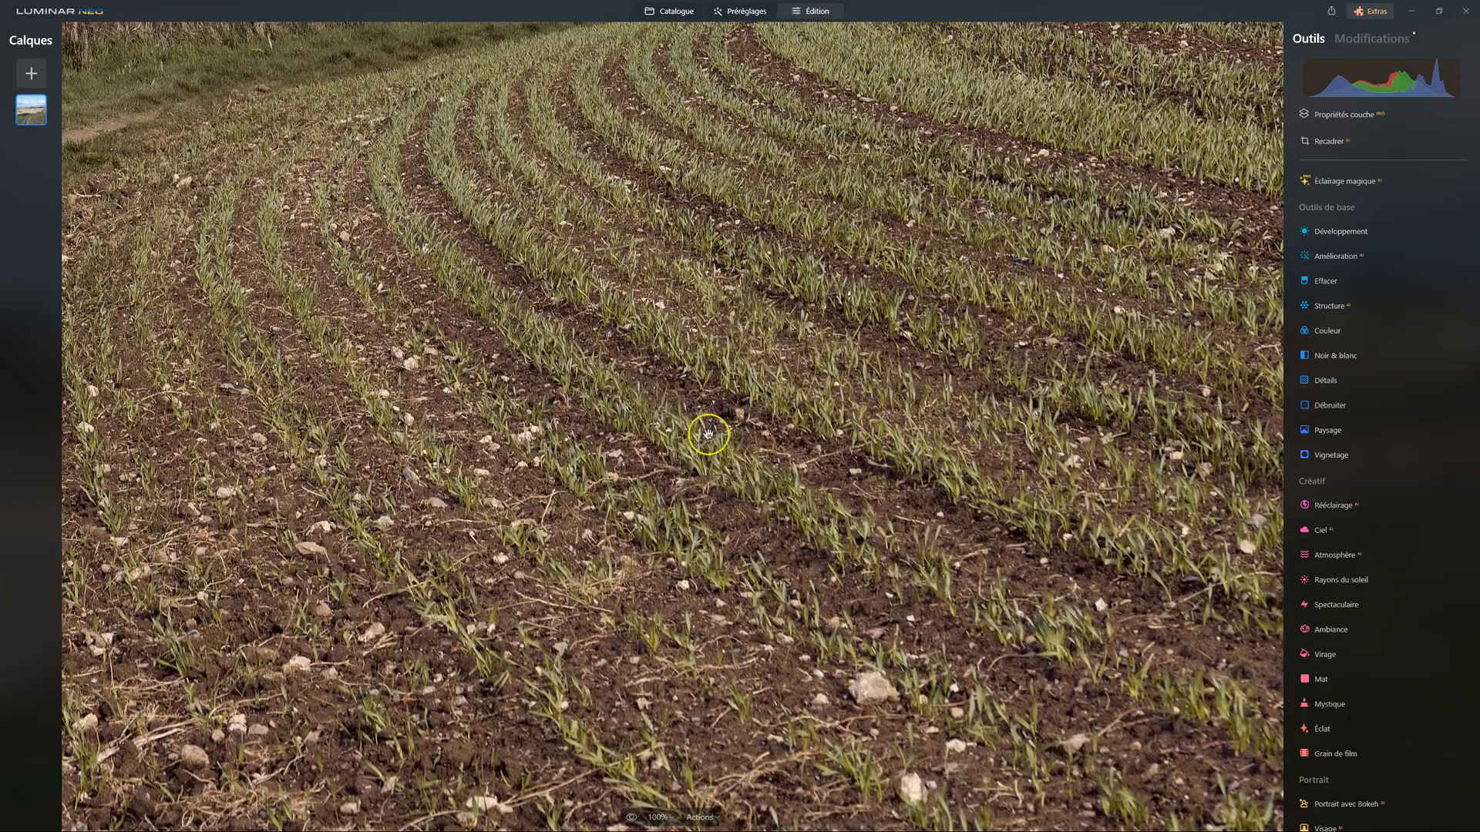
left_click_drag(708, 435, 1228, 333)
left_click_drag(731, 279, 991, 278)
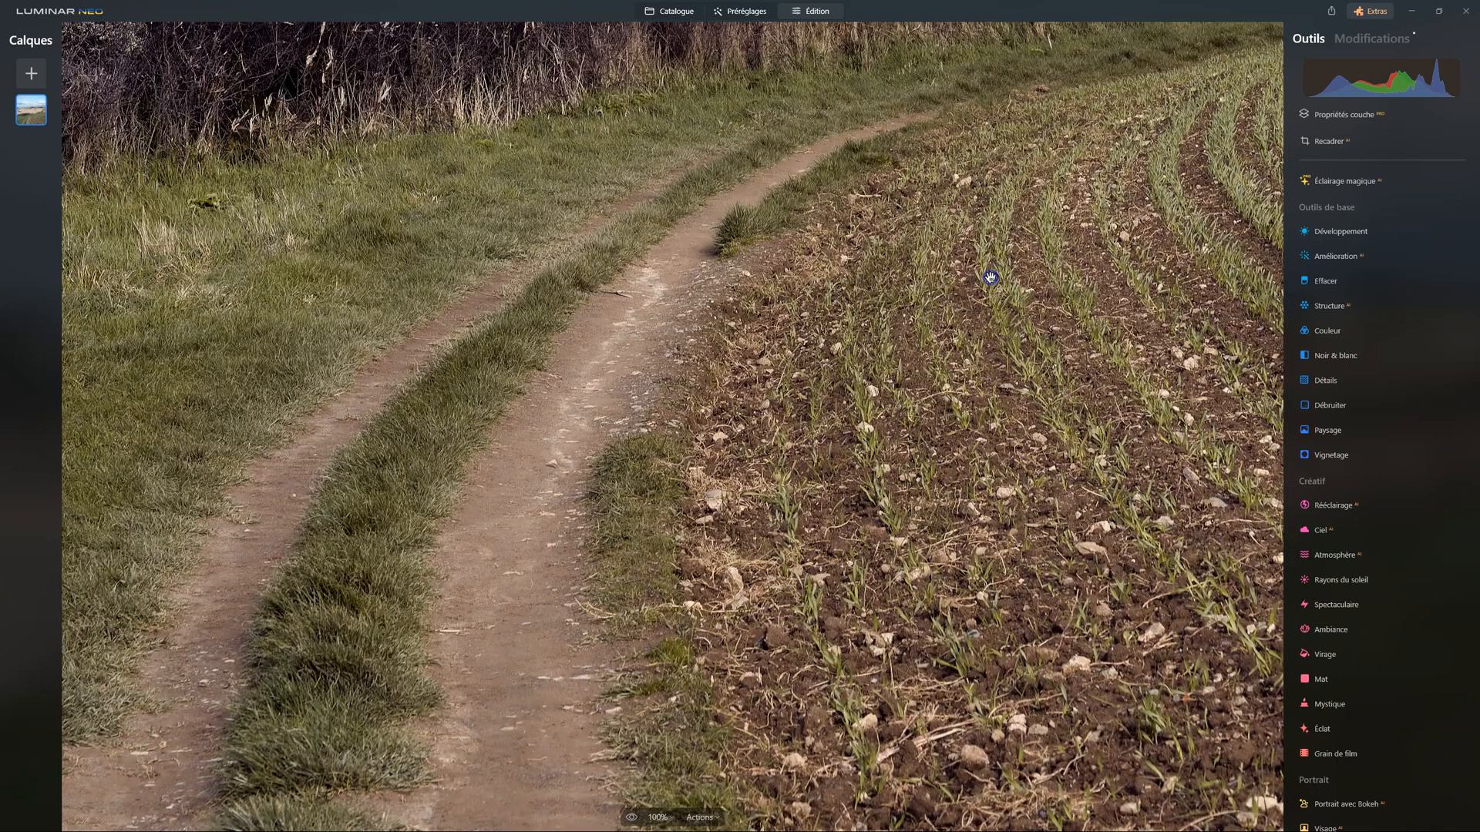
left_click_drag(635, 205, 632, 263)
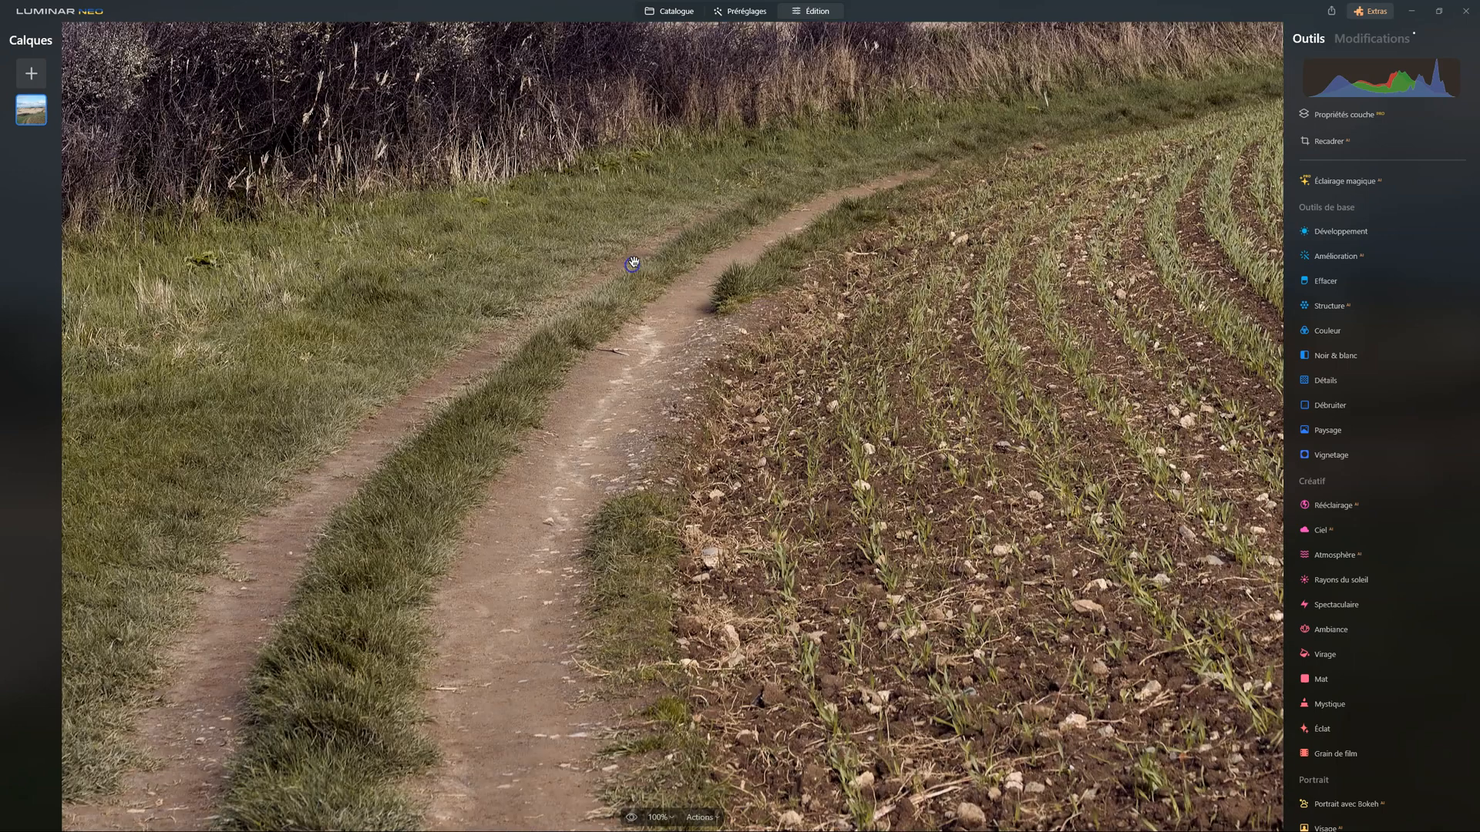
left_click(743, 233)
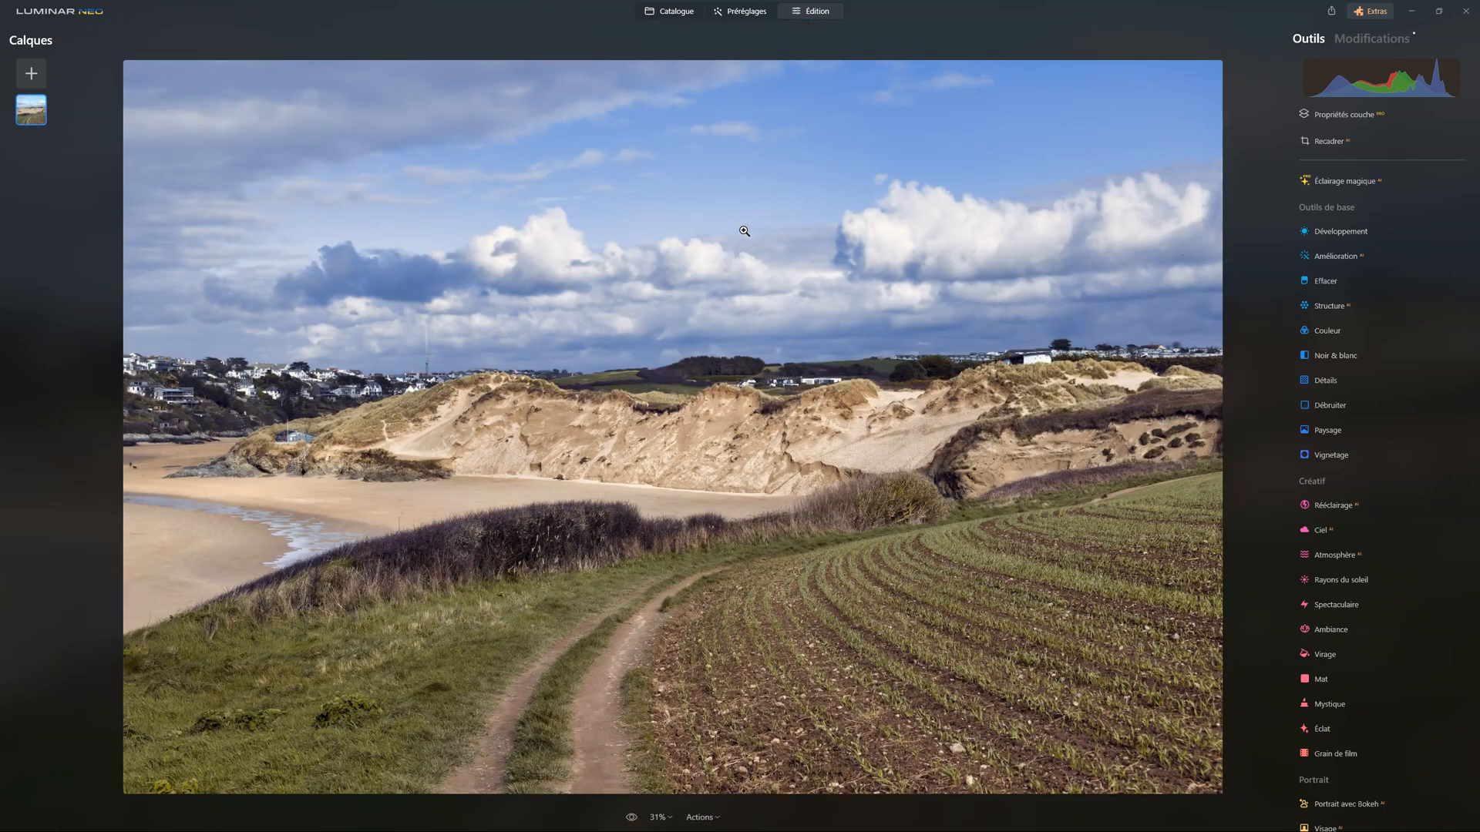
left_click(1387, 37)
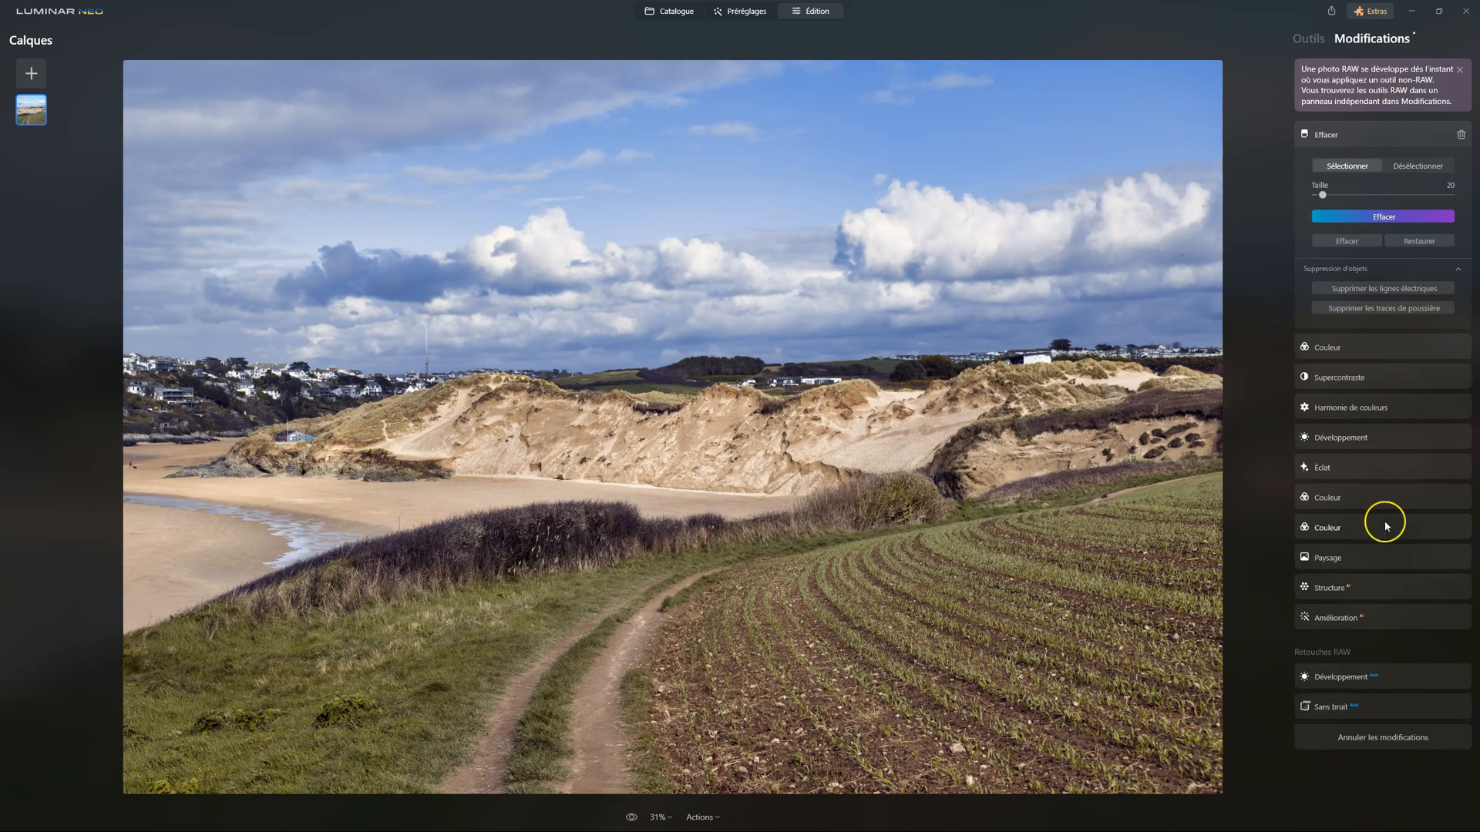
left_click(1308, 38)
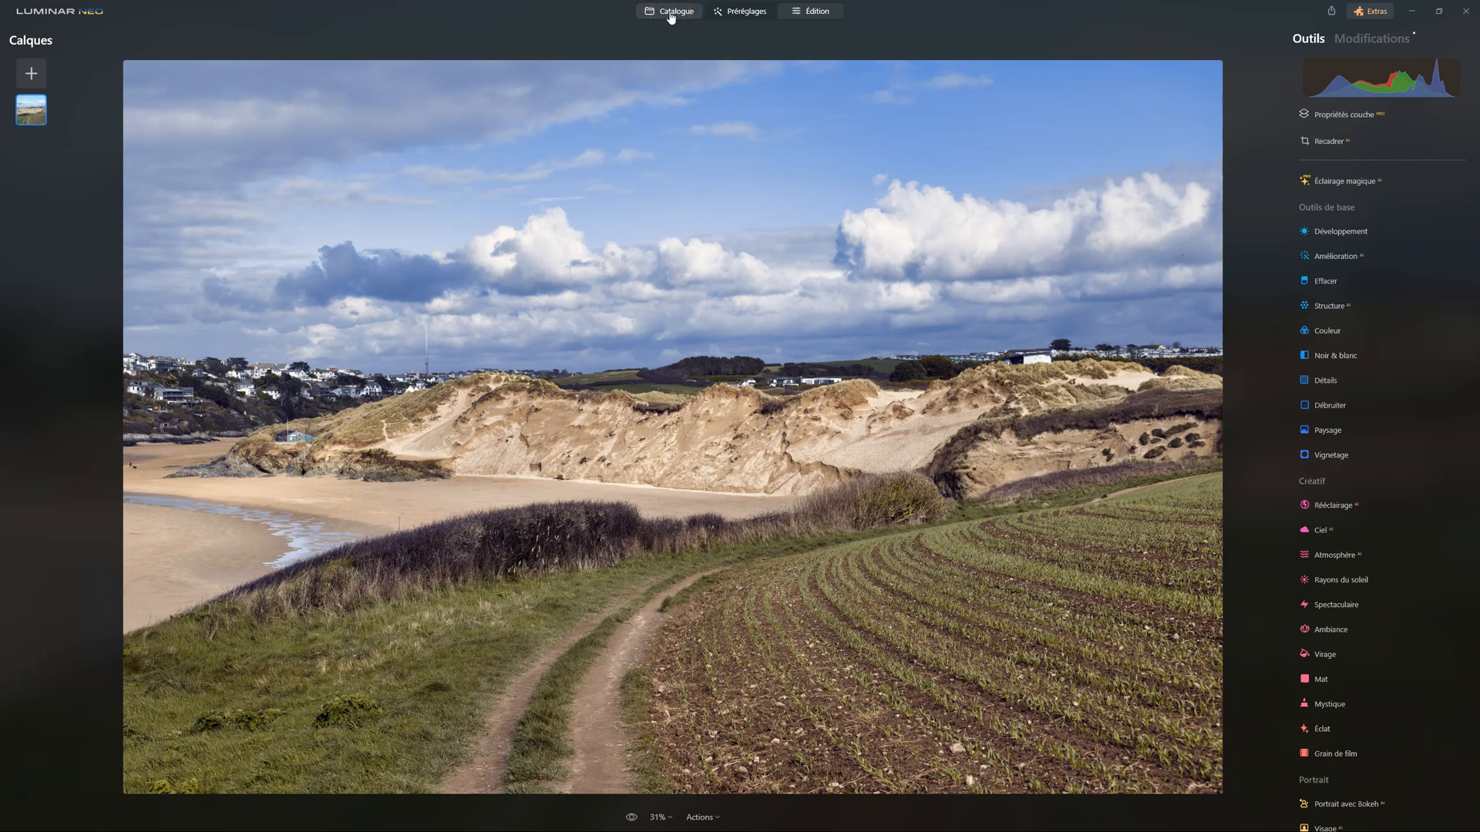
Locate the edited photo's DNG file in File Explorer from the catalogue and duplicate it in the same folder
left_click(670, 16)
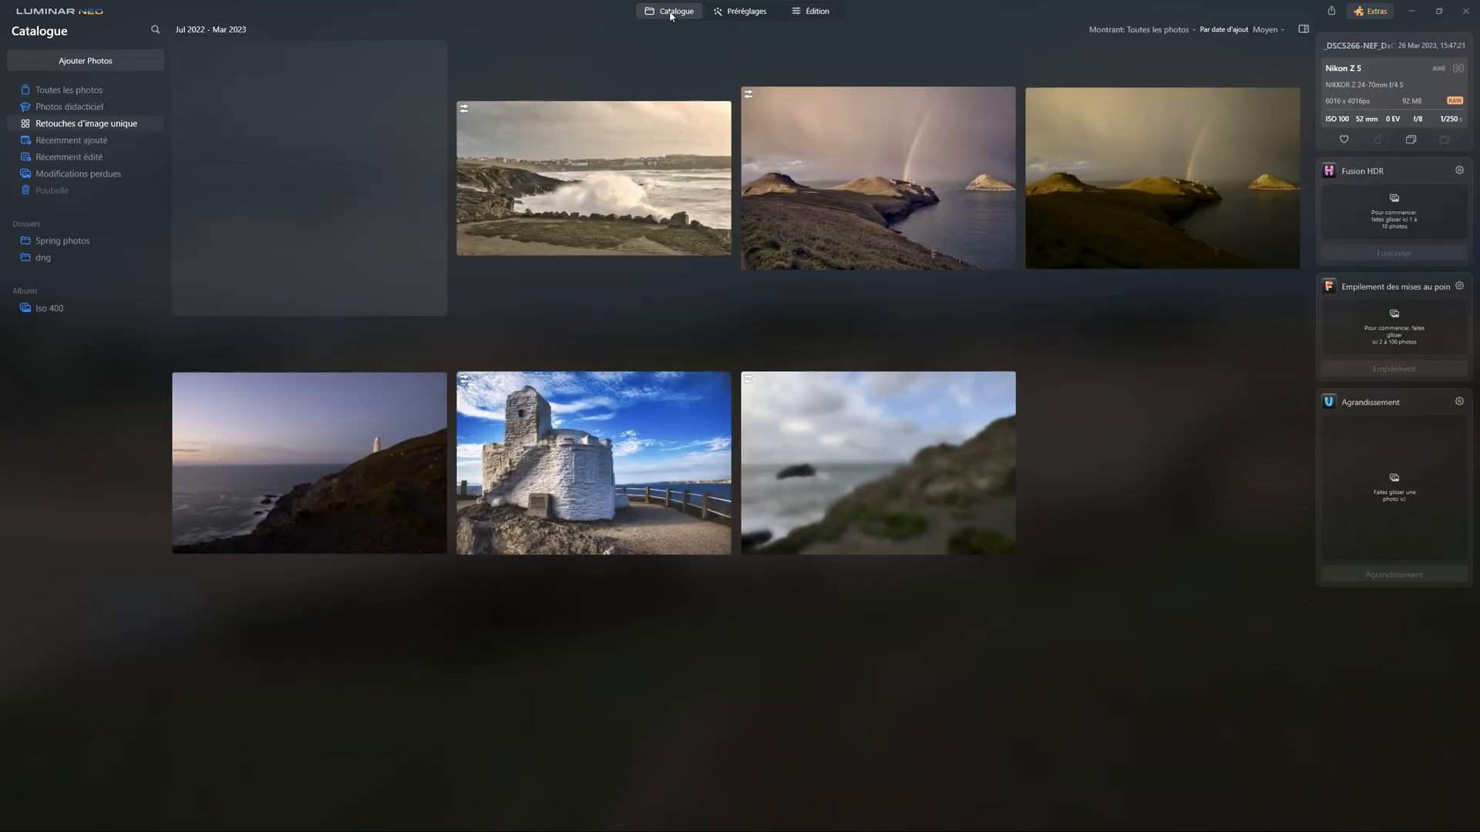
left_click(670, 16)
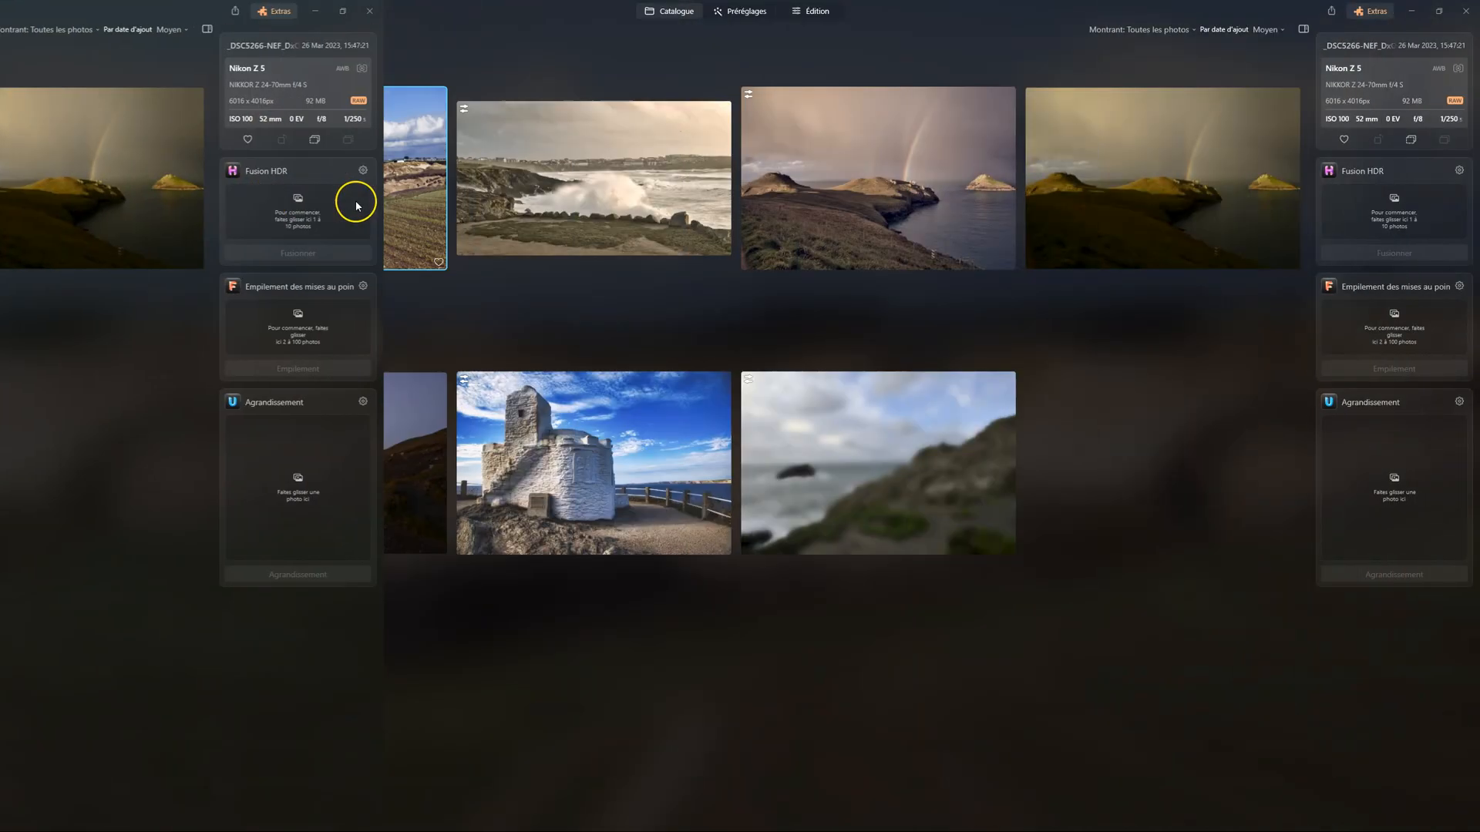
left_click(345, 162)
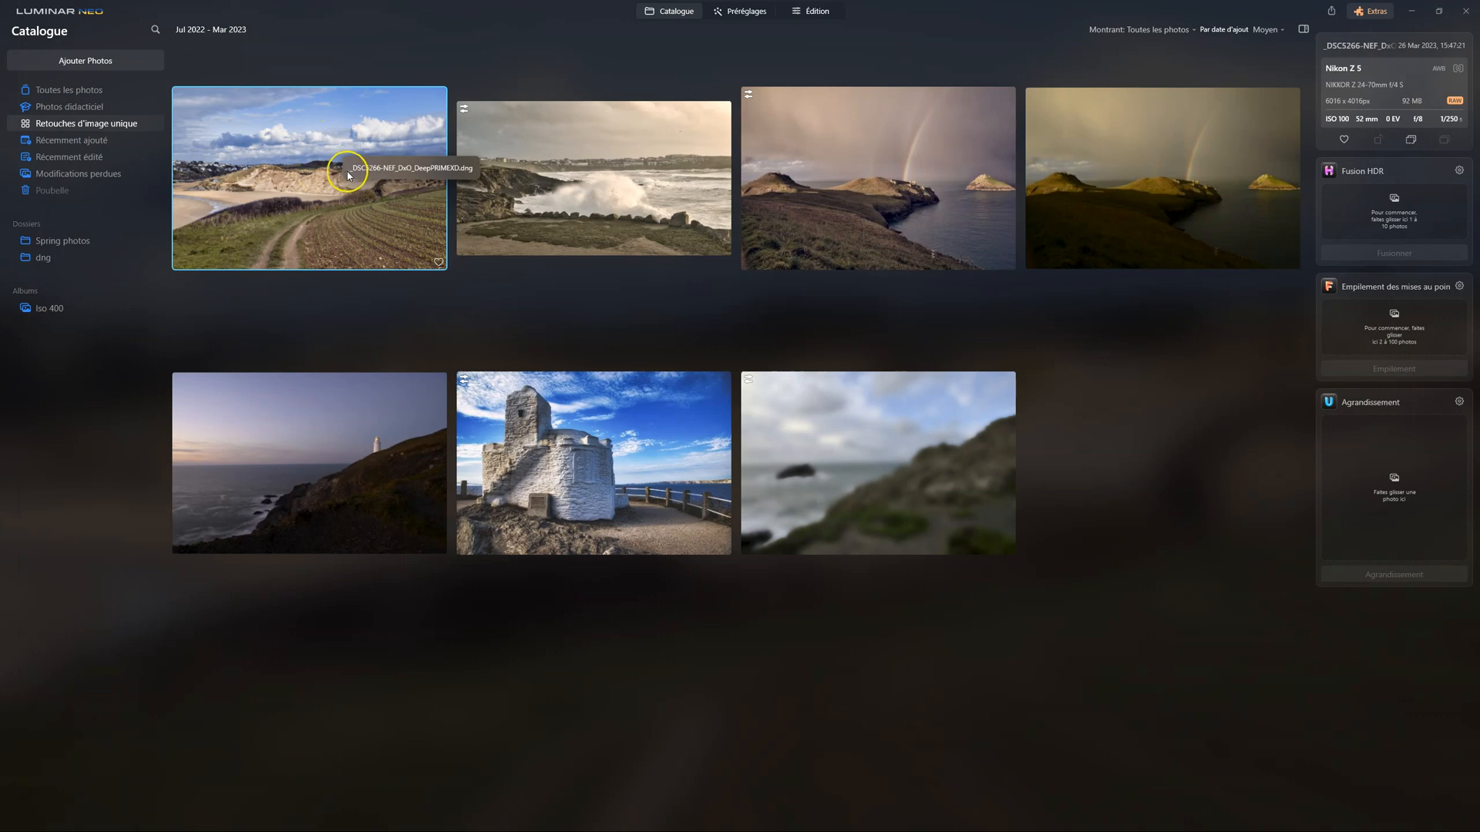
right_click(370, 225)
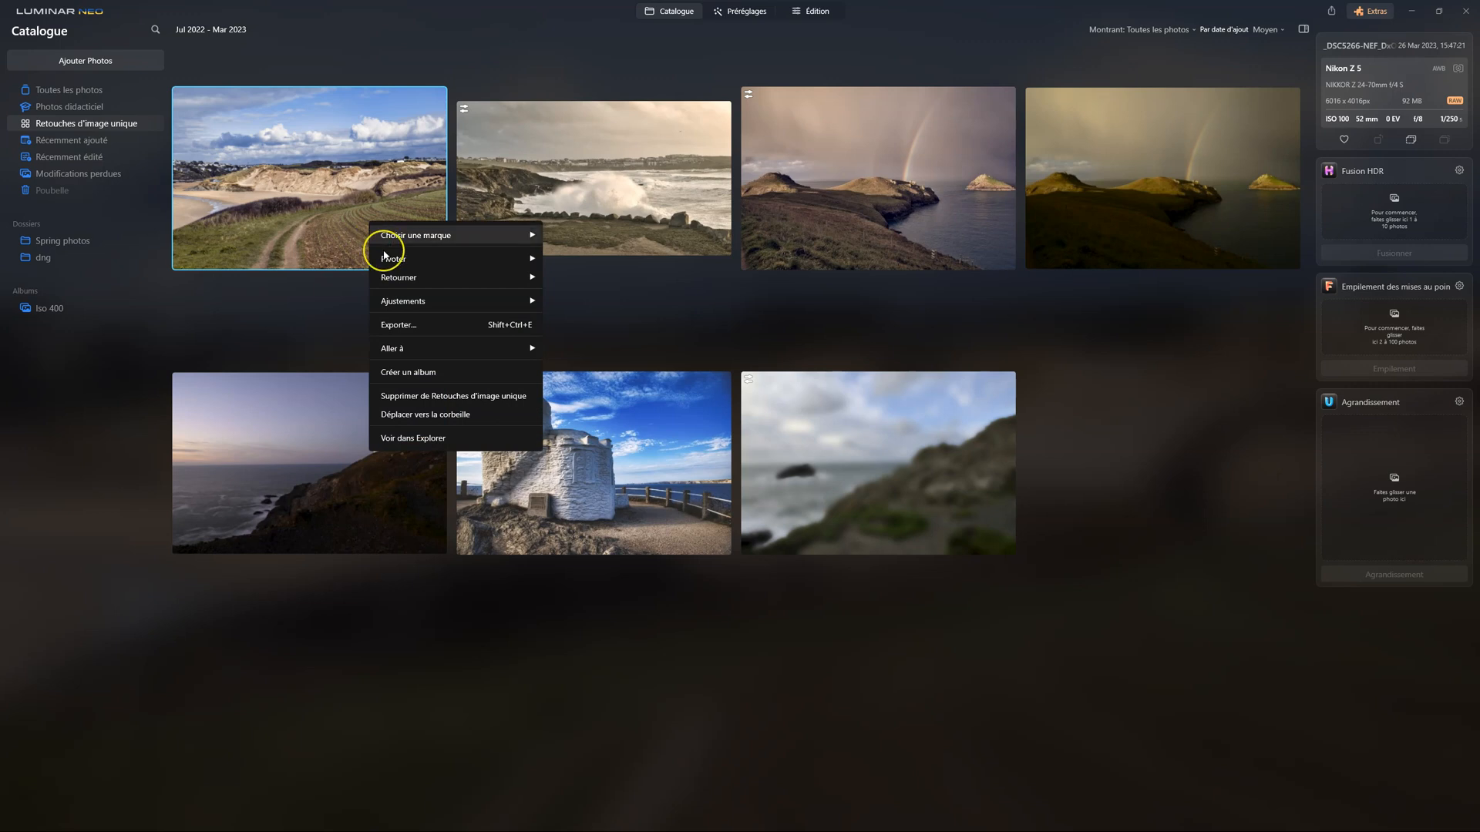
left_click(449, 443)
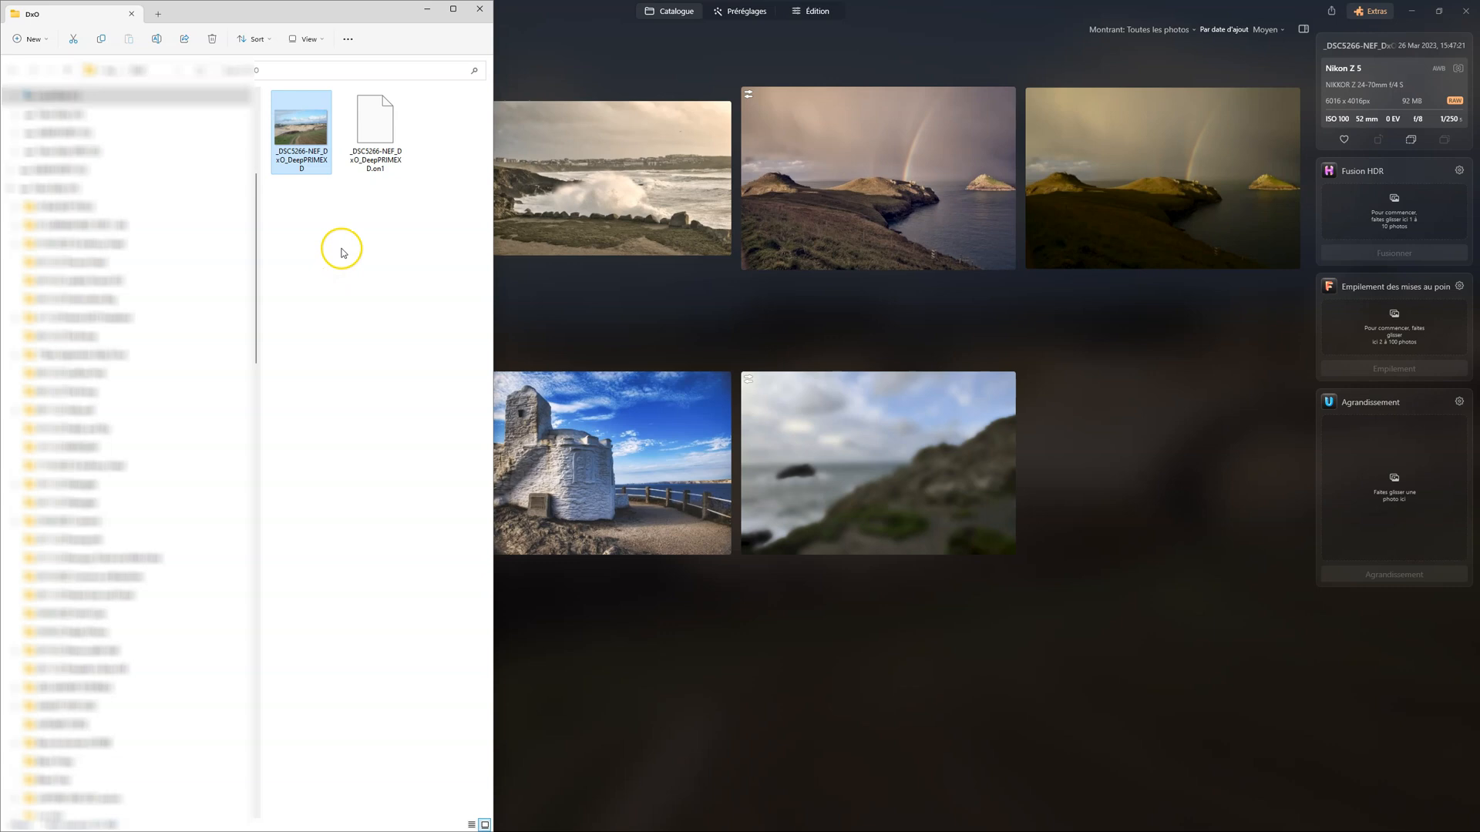
key("ctrl+c")
key("ctrl+v")
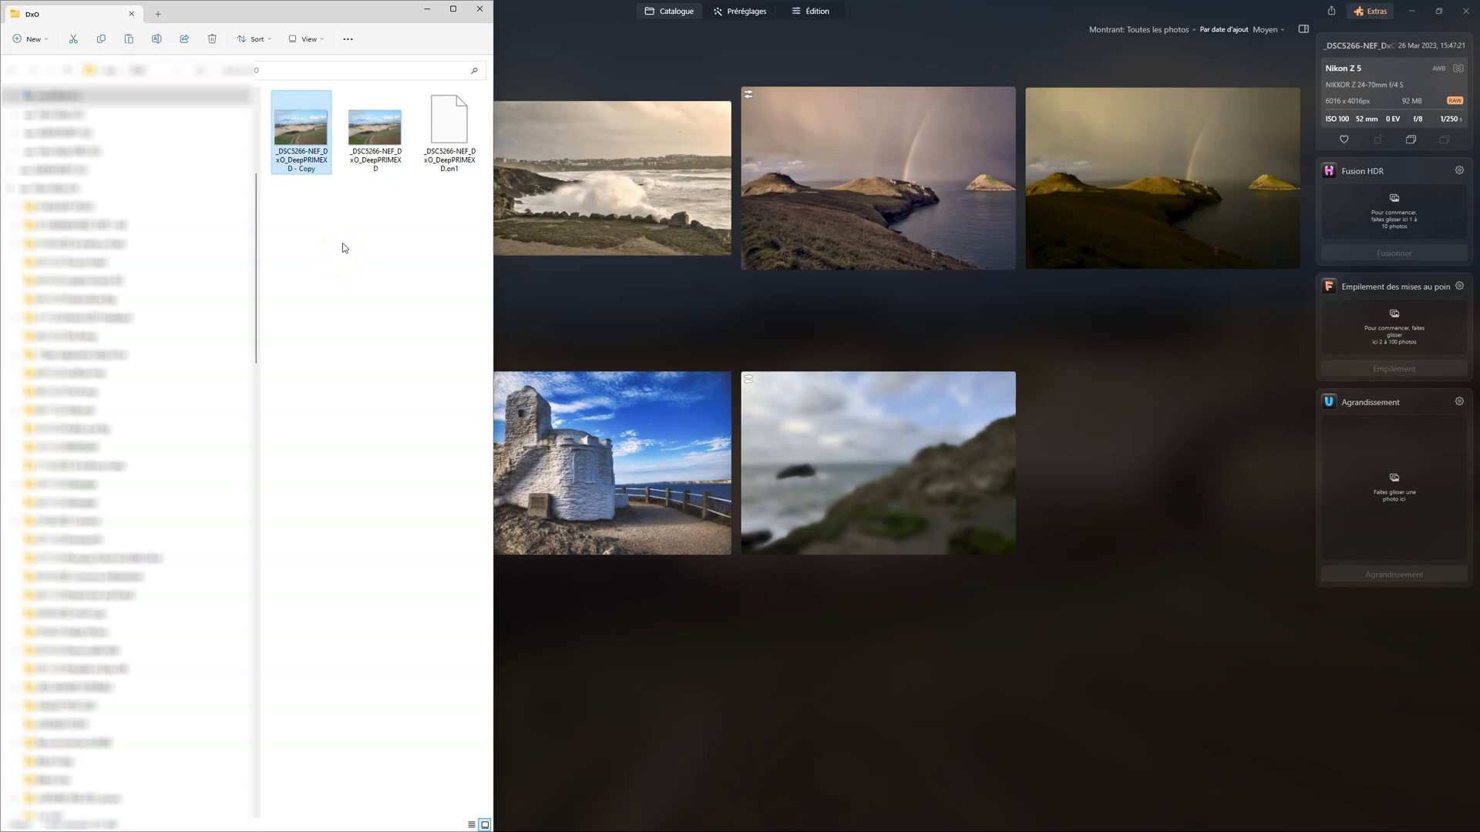
left_click(481, 9)
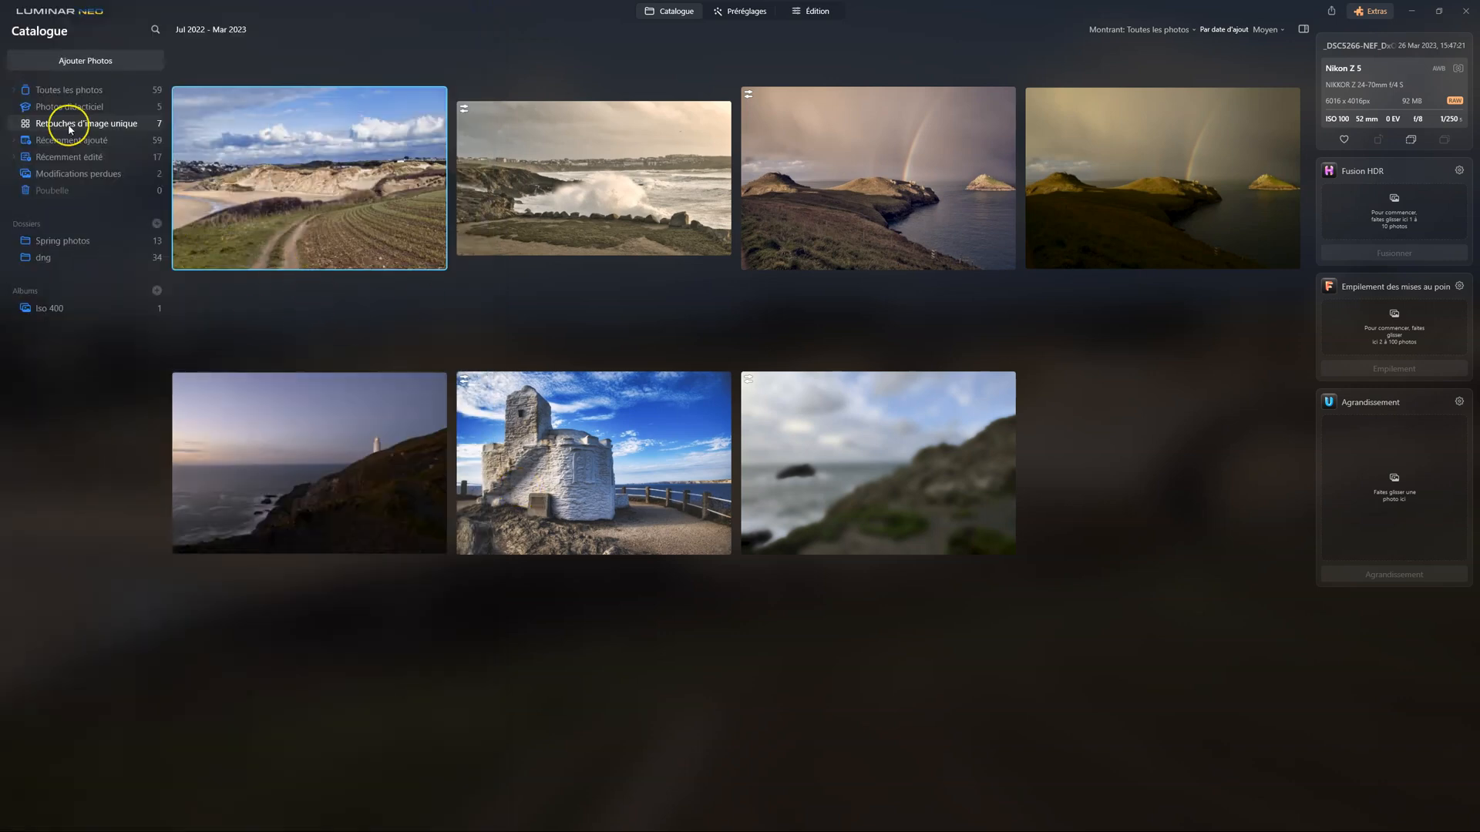
Add the duplicated DNG to the catalogue as a single image
left_click(94, 62)
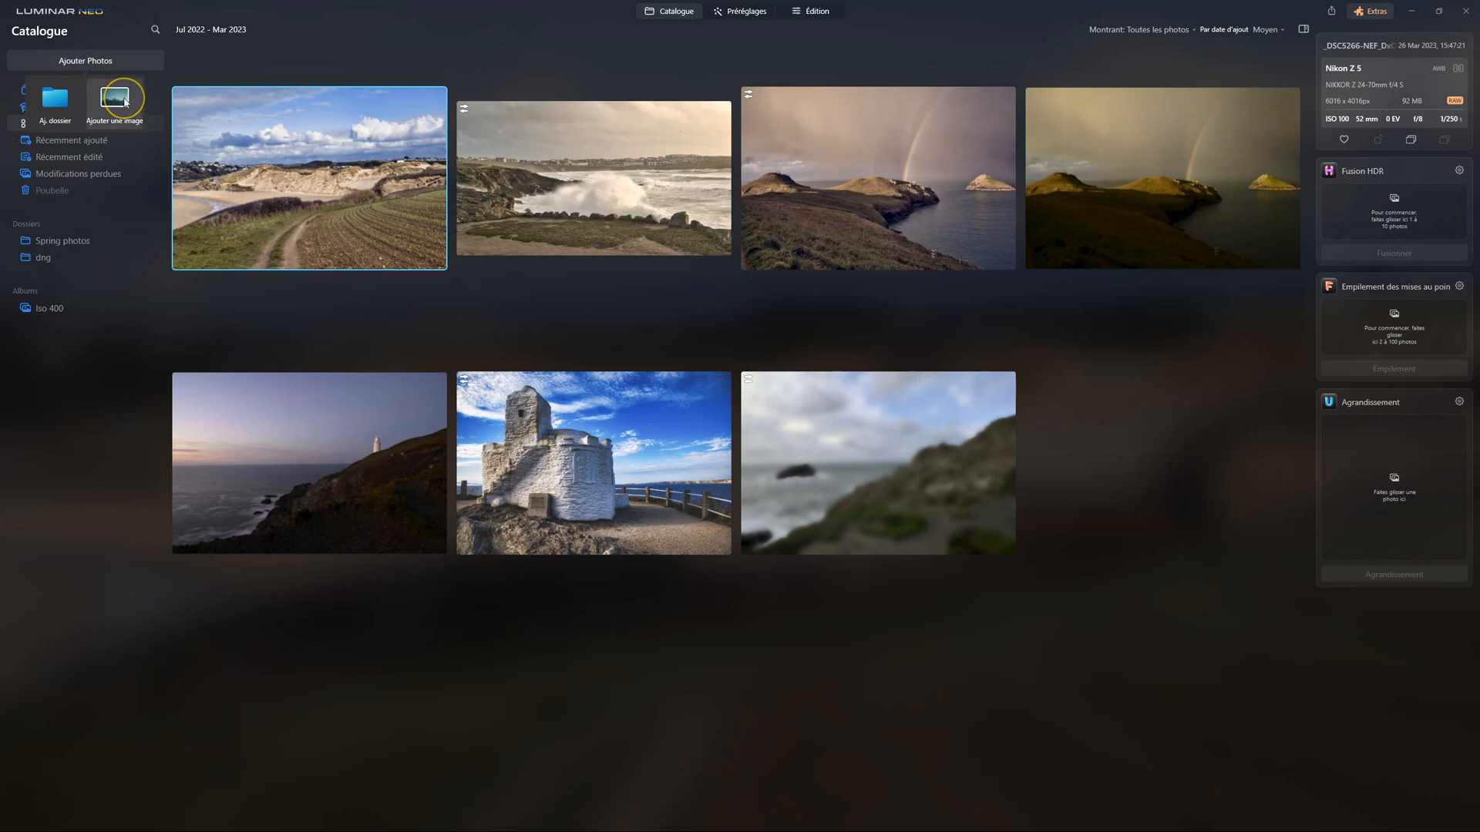
left_click(123, 100)
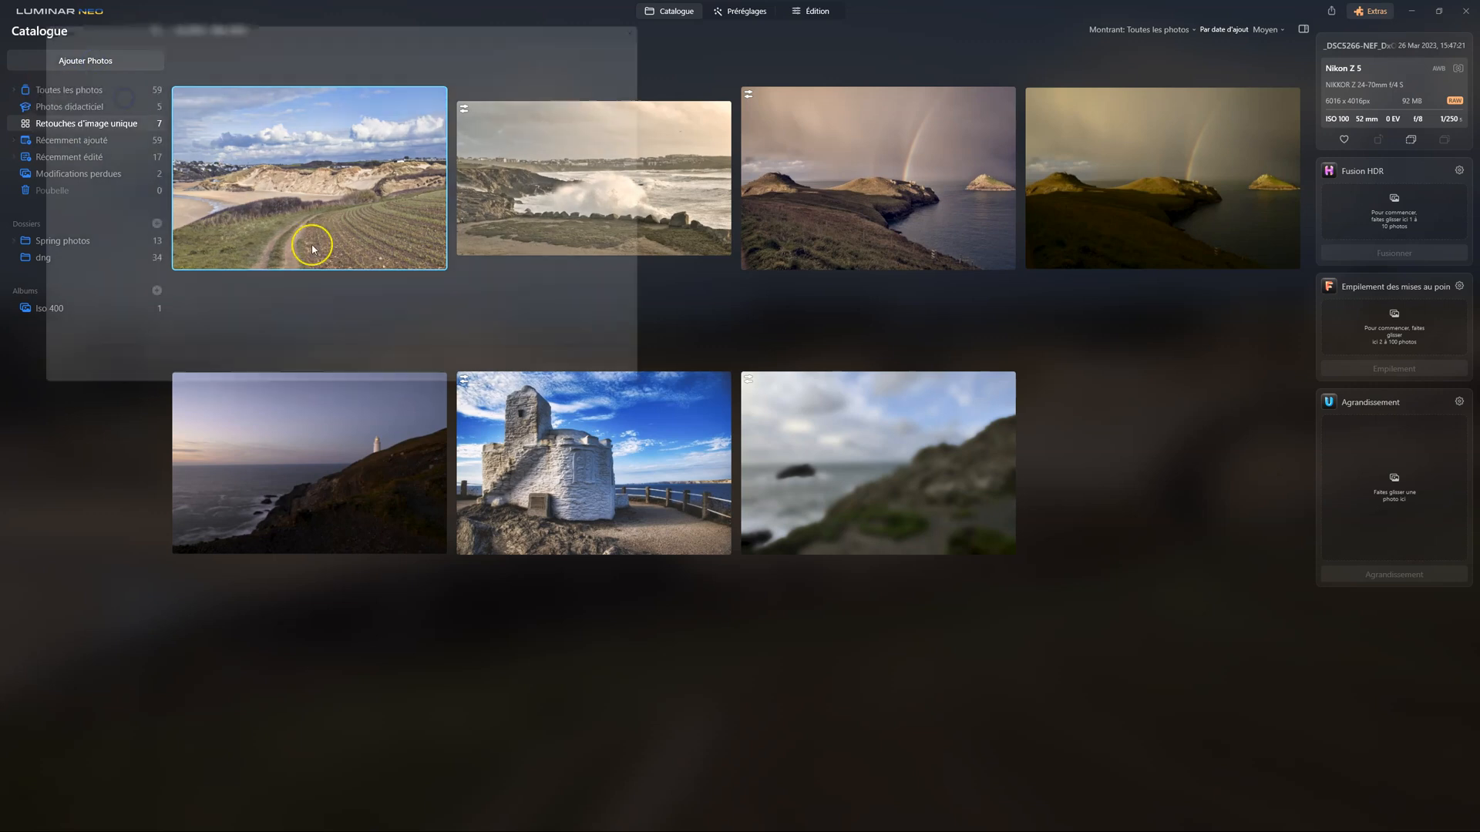
left_click(135, 99)
left_click(595, 397)
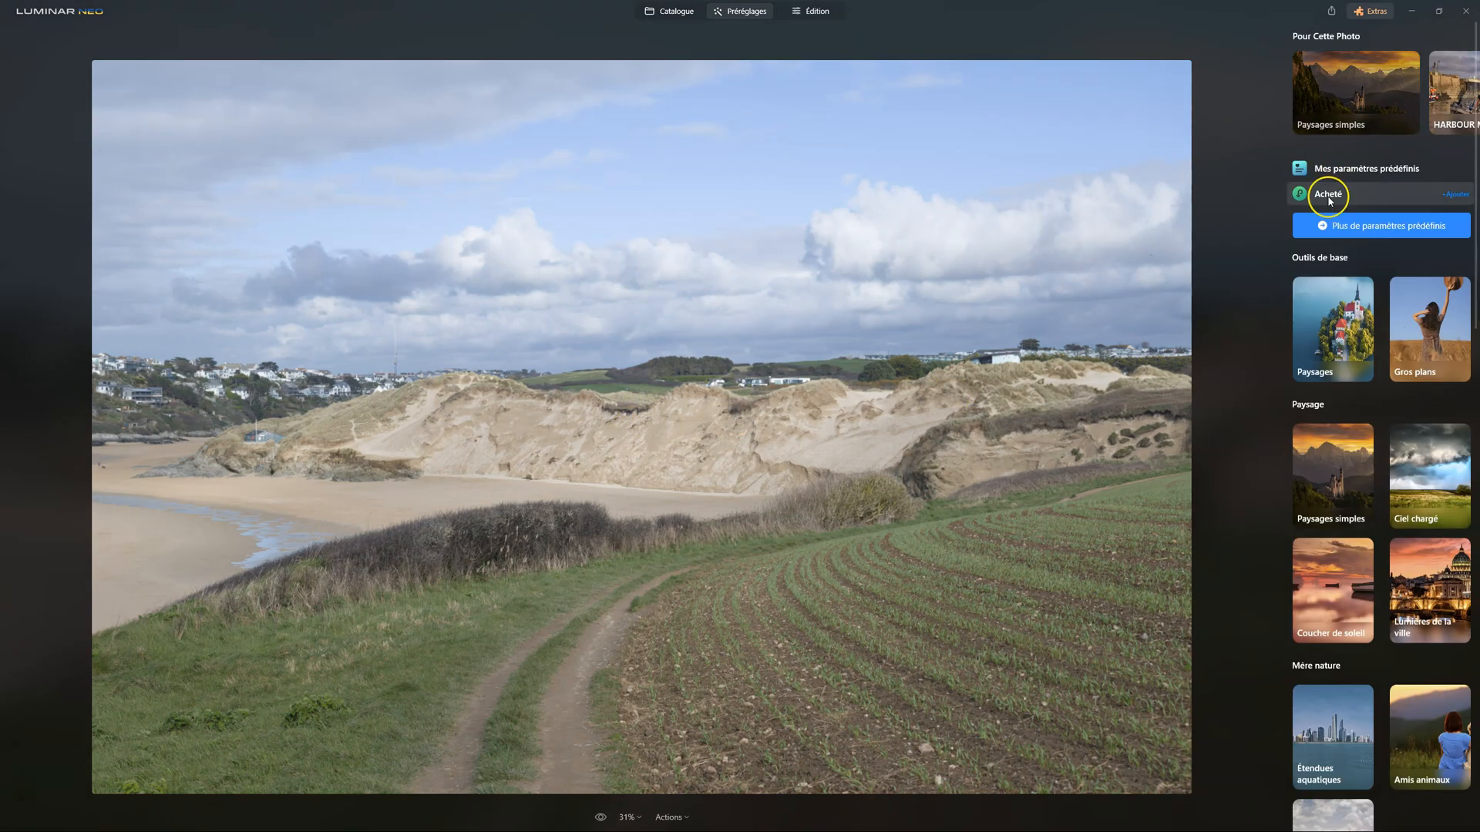
Open the COASTAL DUNES collection among the purchased presets
left_click(1323, 194)
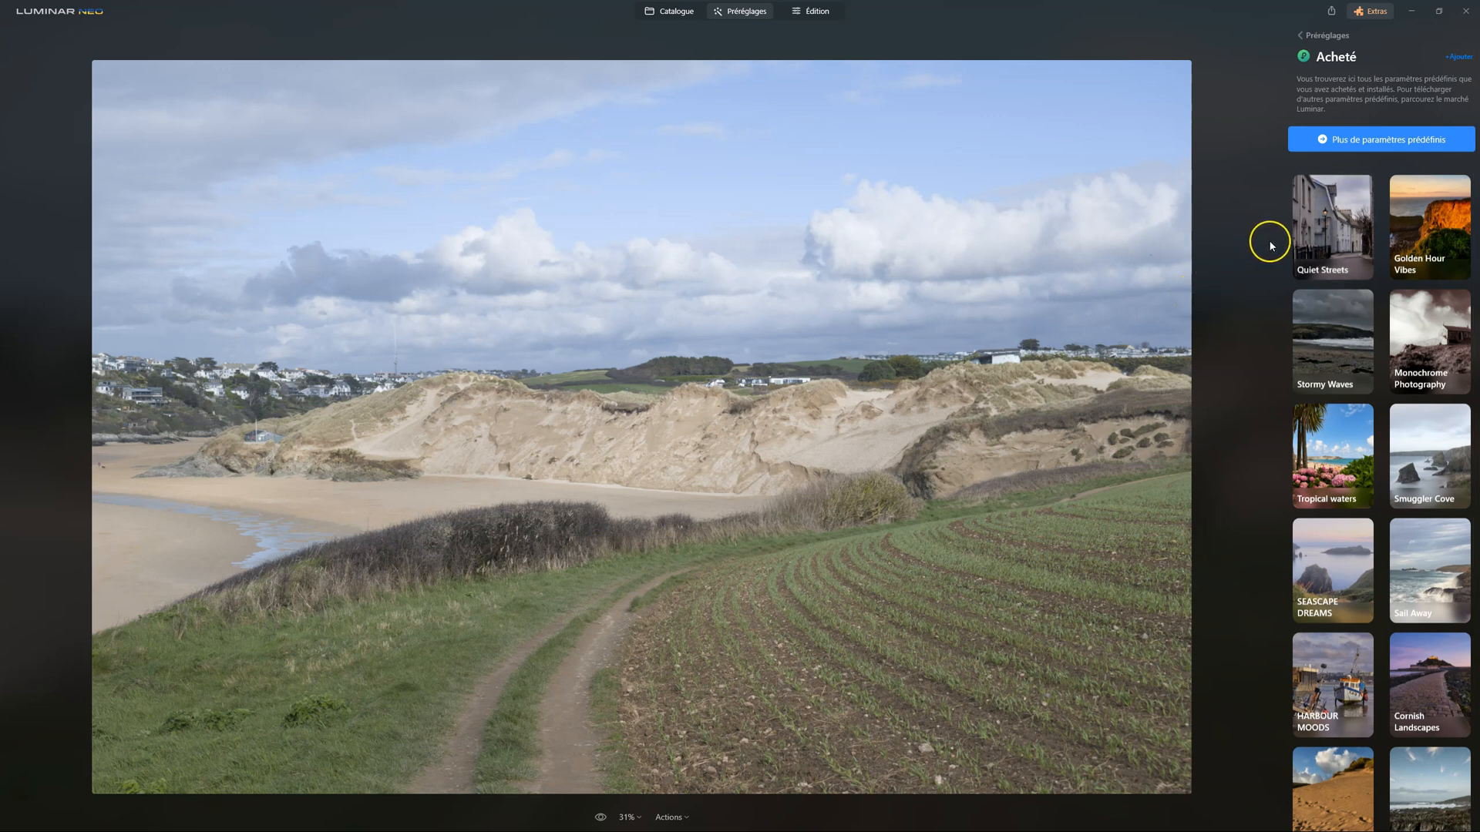
scroll(1457, 505, "down", 1)
scroll(1453, 617, "down", 1)
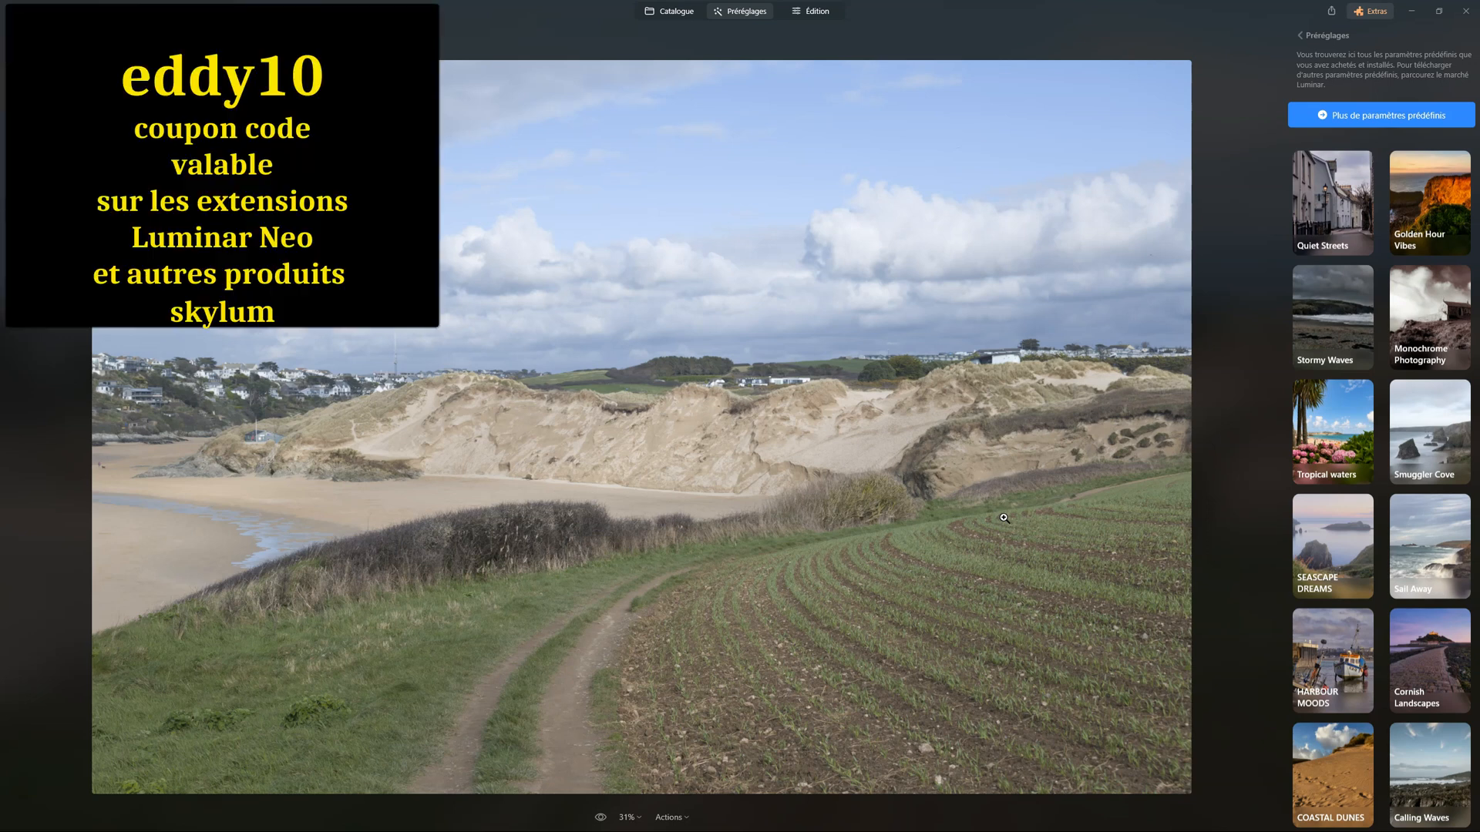
left_click(1011, 516)
left_click(1337, 781)
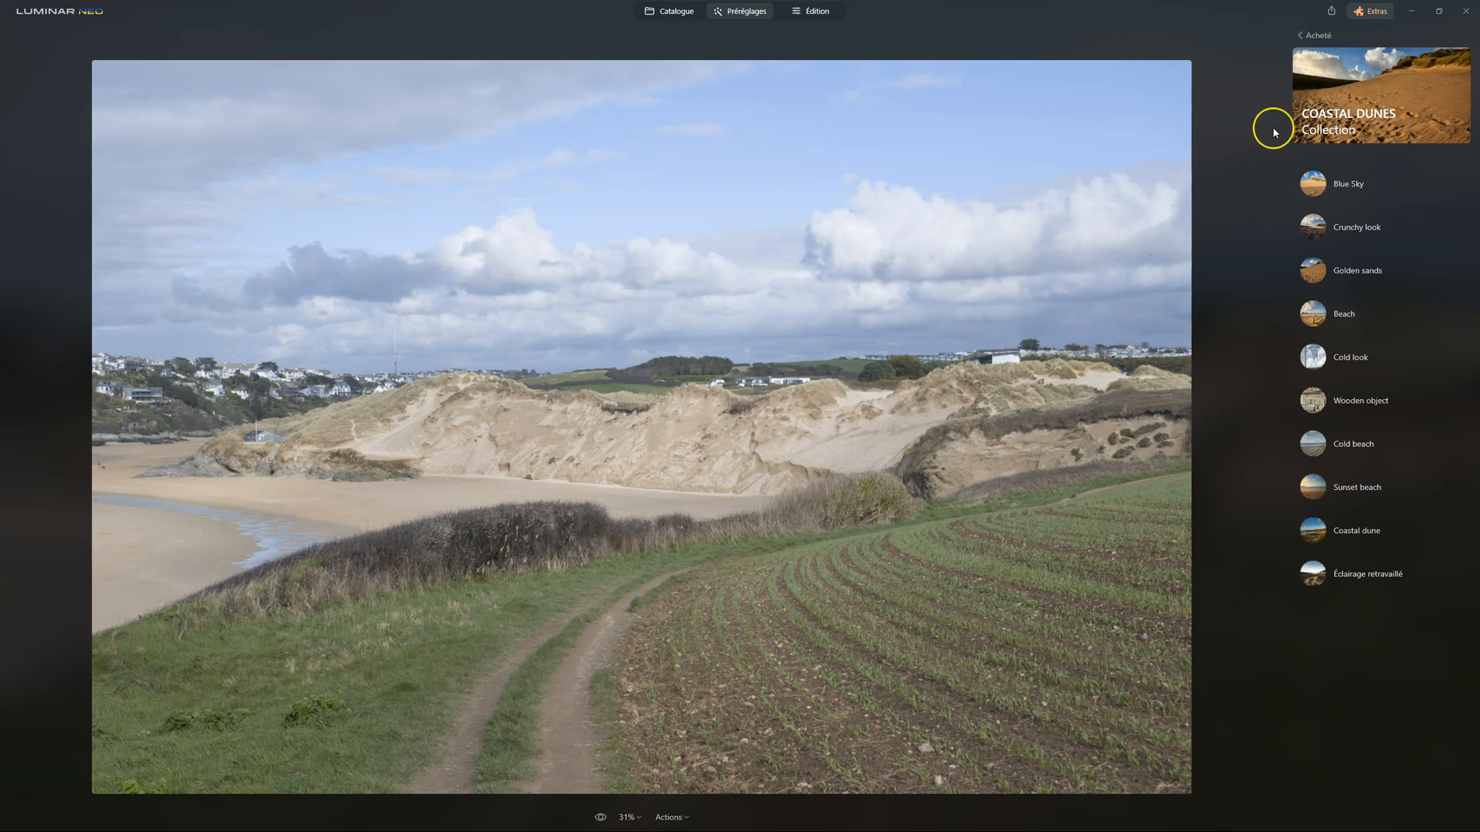
Try the Blue Sky and Crunchy look presets on the unedited copy and apply Crunchy look
left_click(1310, 184)
left_click(1317, 229)
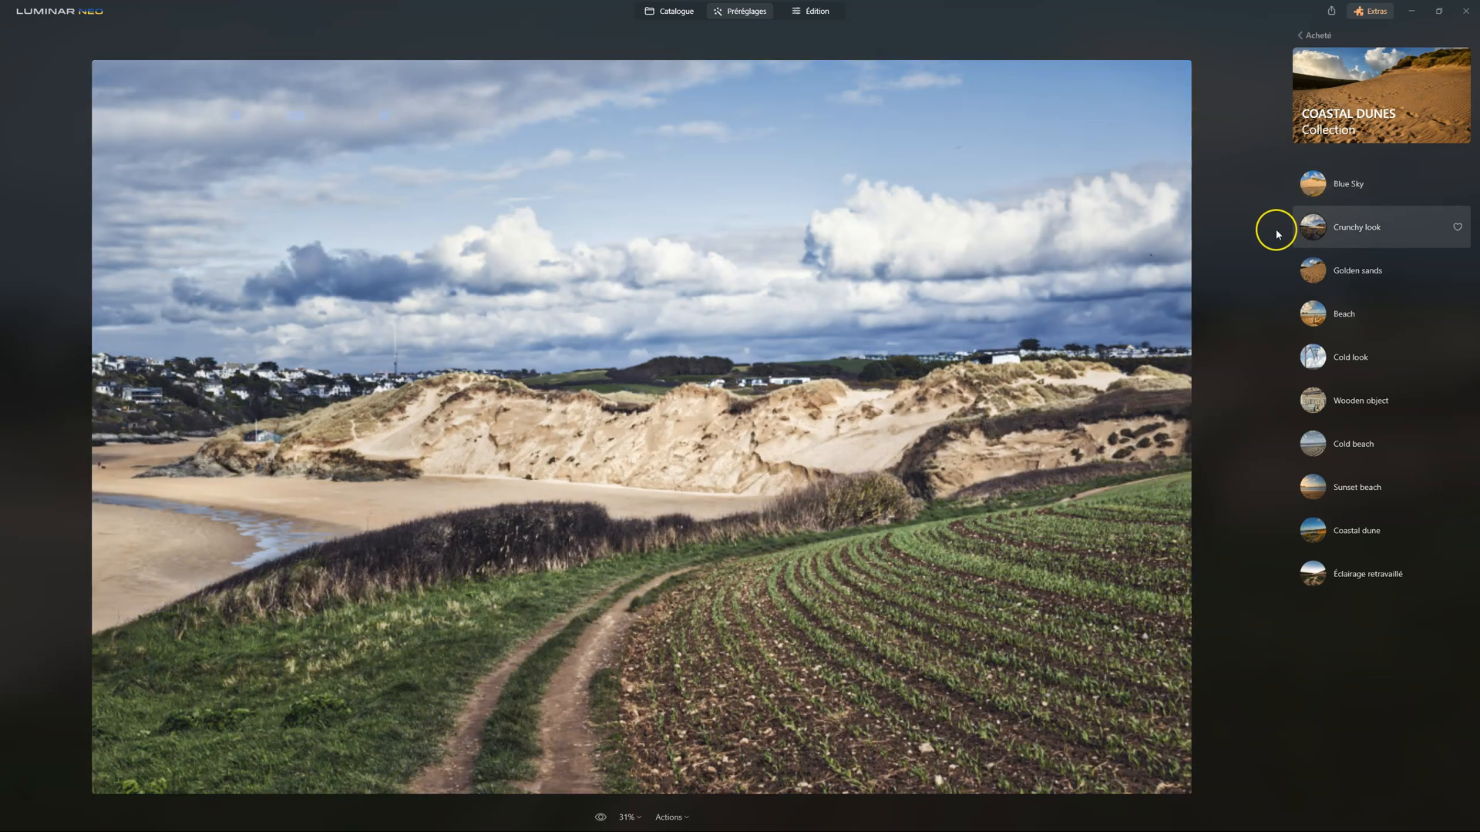
left_click(1308, 191)
left_click(1311, 225)
left_click(1308, 225)
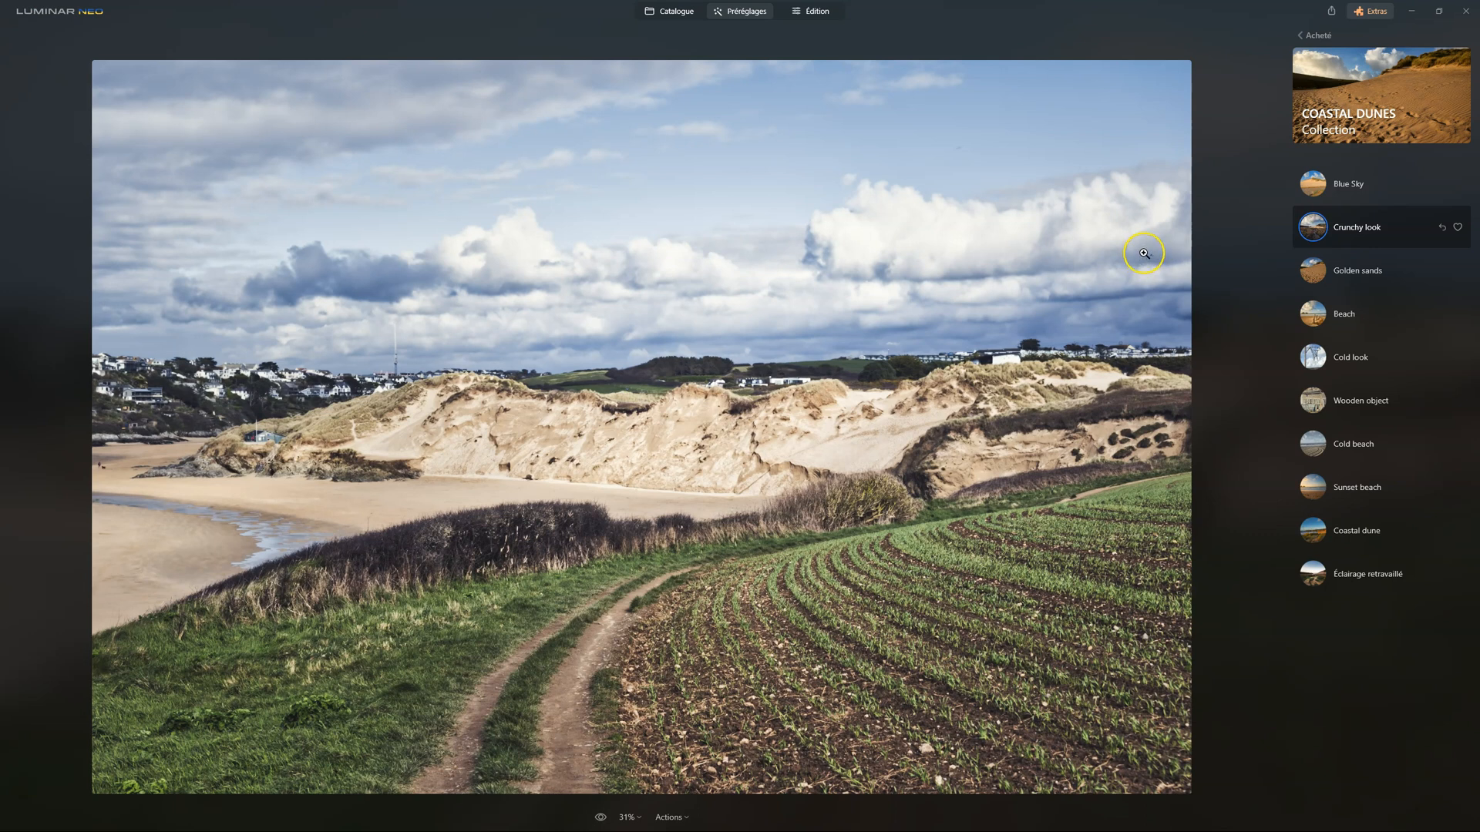
Examine the sky at 100% magnification in the editor and compare the preset result with the original
left_click(829, 13)
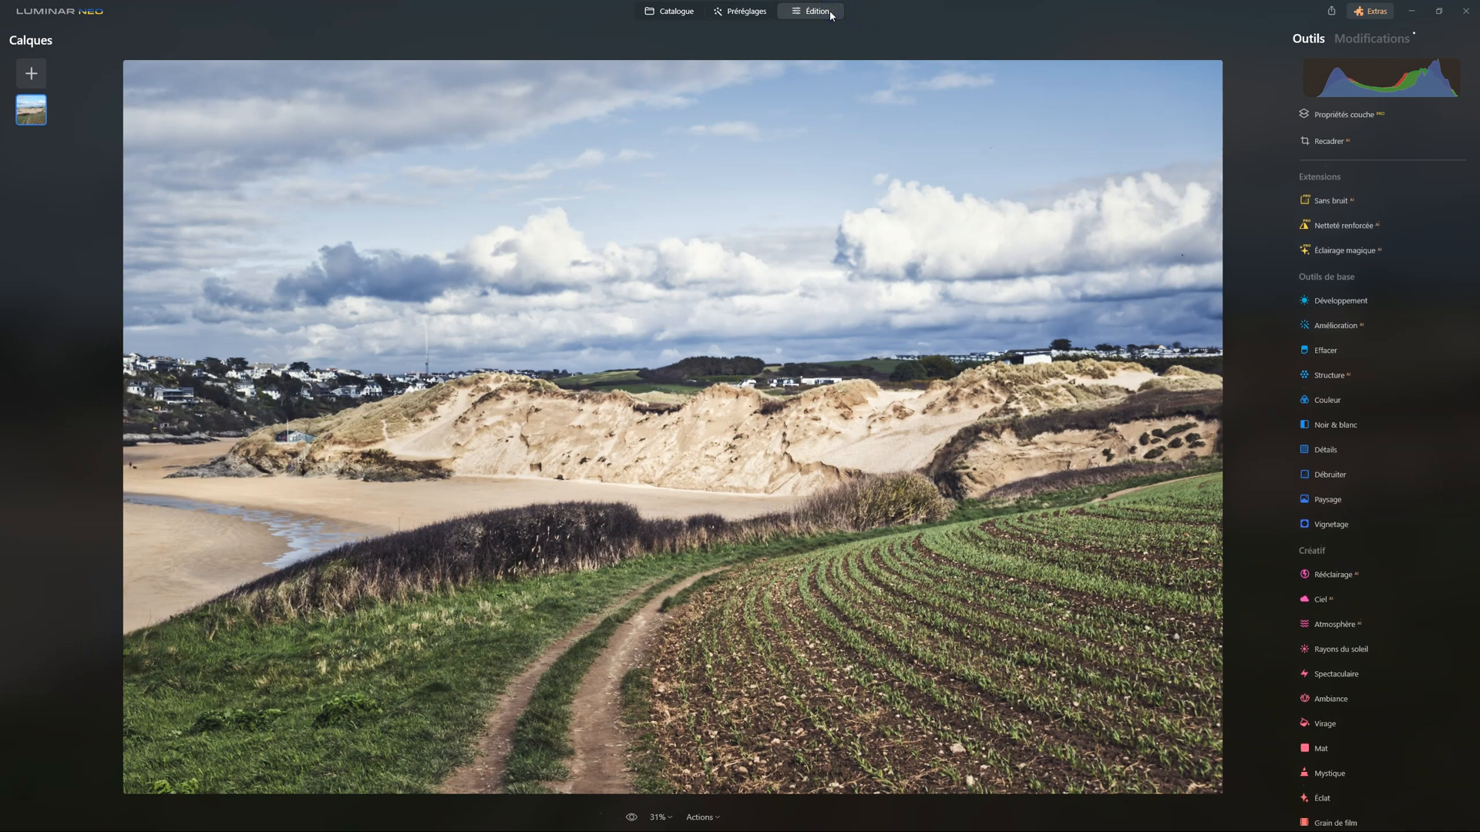
left_click(780, 237)
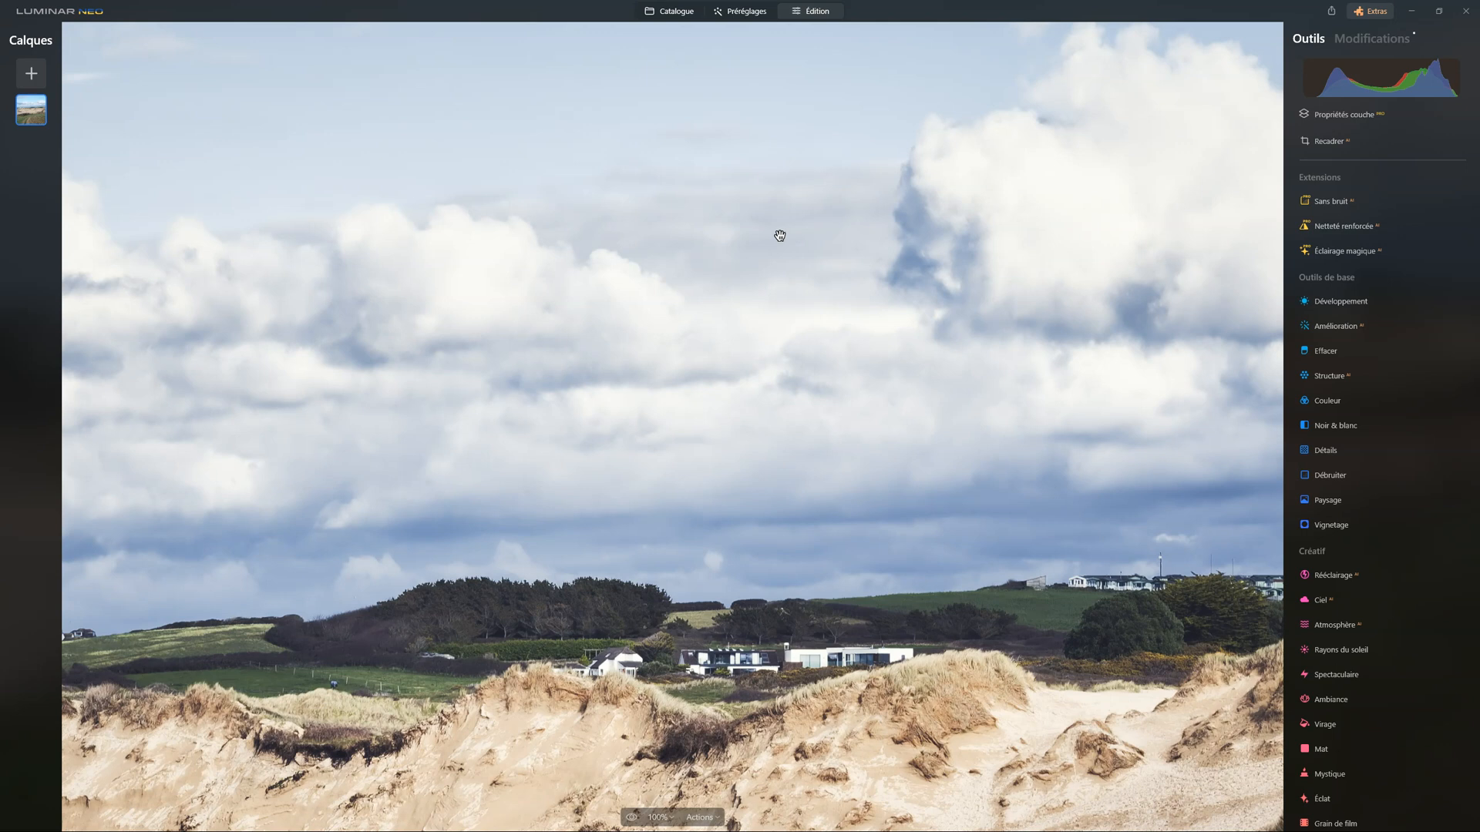
left_click_drag(809, 237, 789, 436)
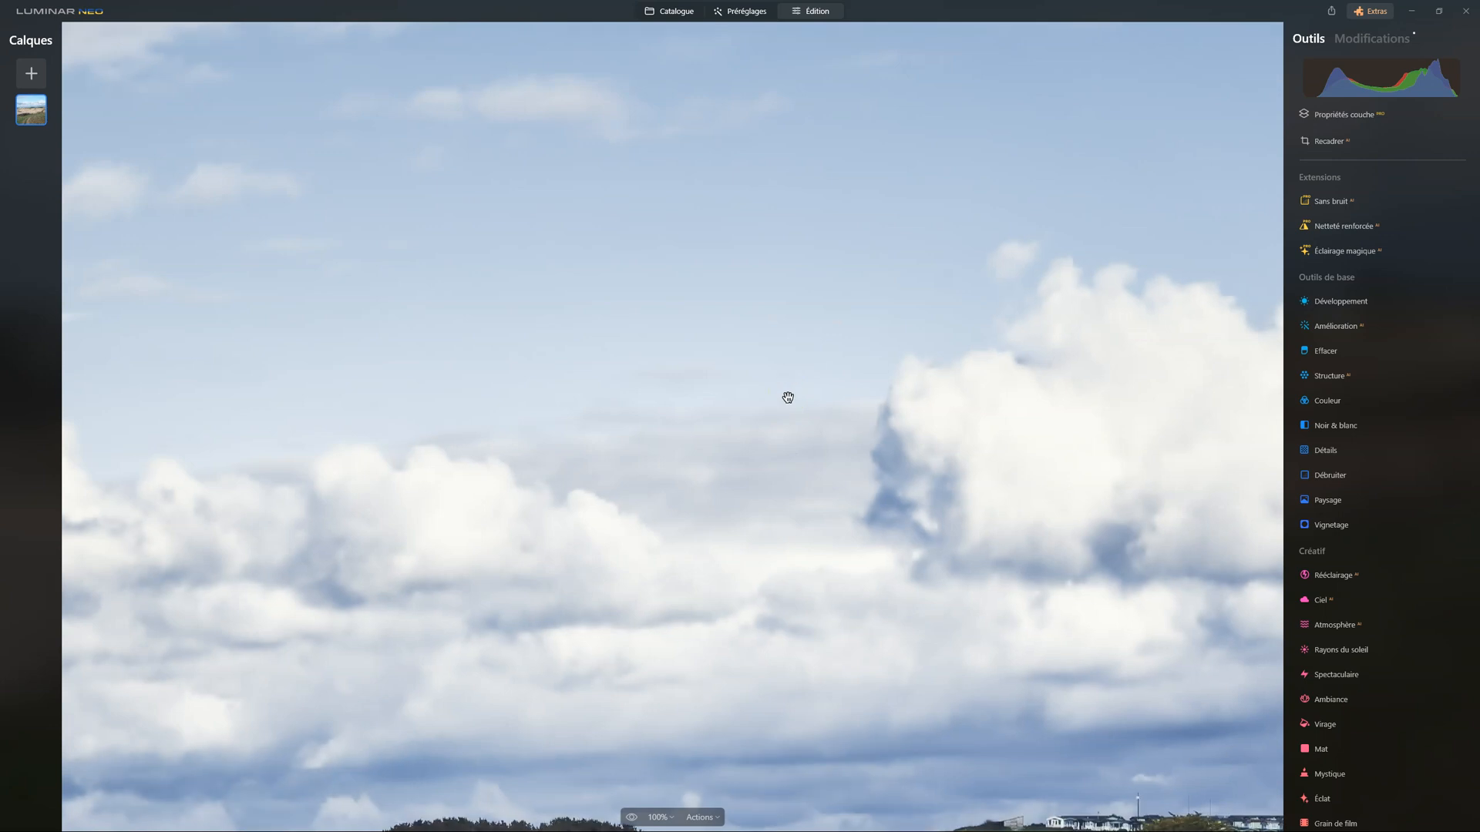
left_click(630, 818)
left_click(630, 818)
left_click(629, 817)
left_click(775, 468)
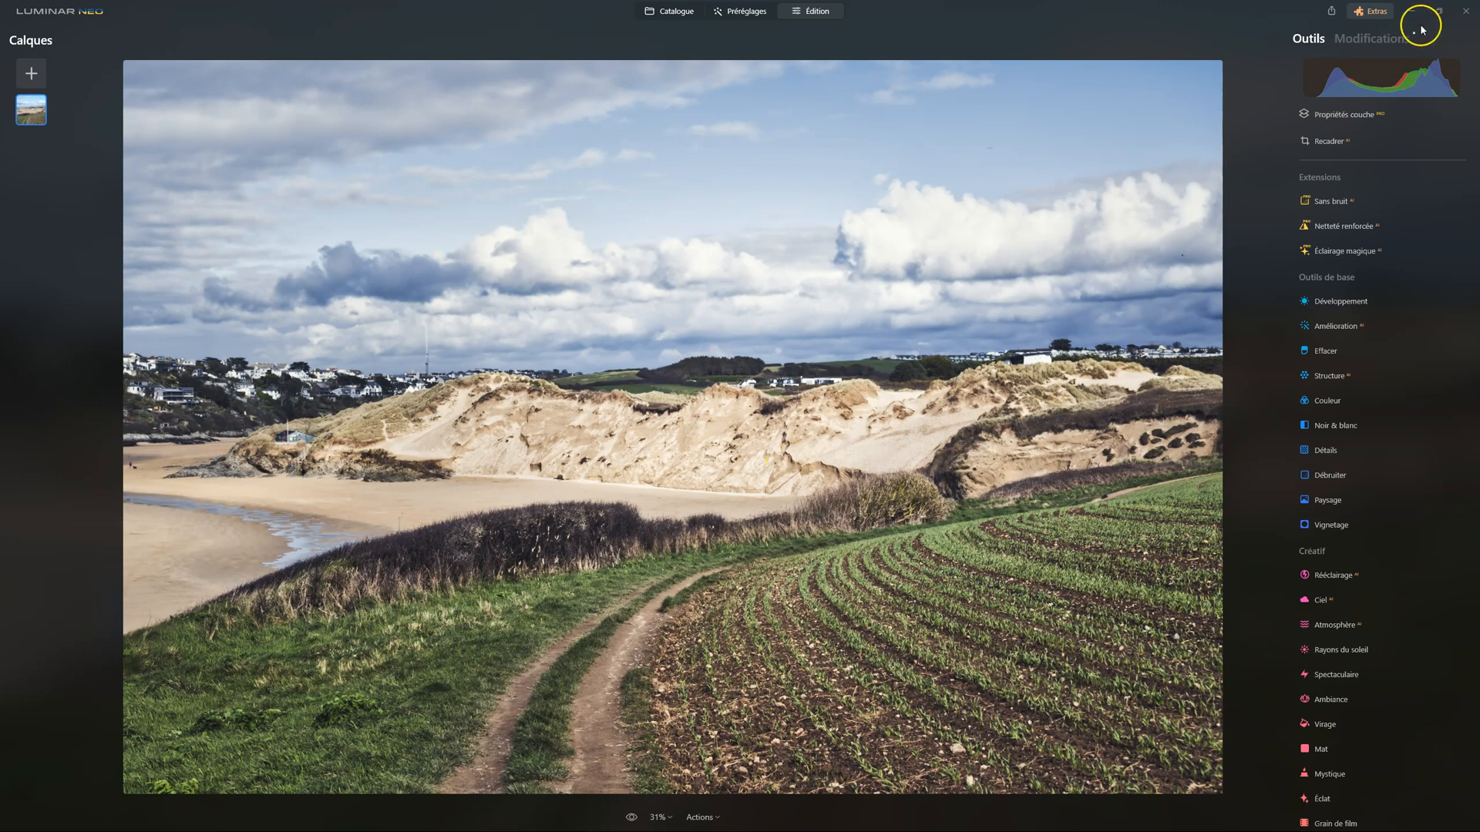
Remove the preset's Vignetage adjustment and set the Quantité of Spectaculaire to 15
left_click(1395, 39)
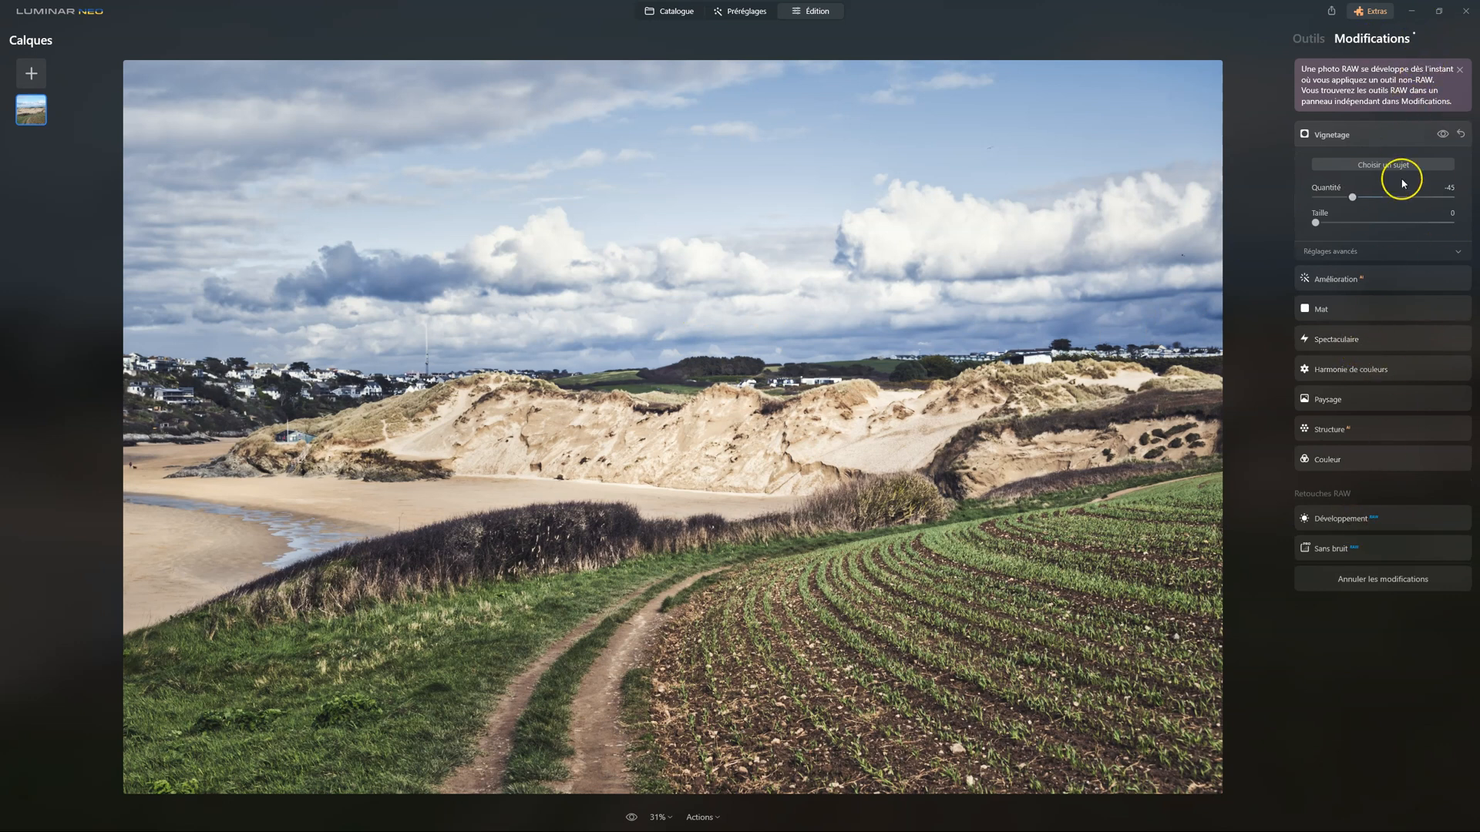
left_click(1460, 135)
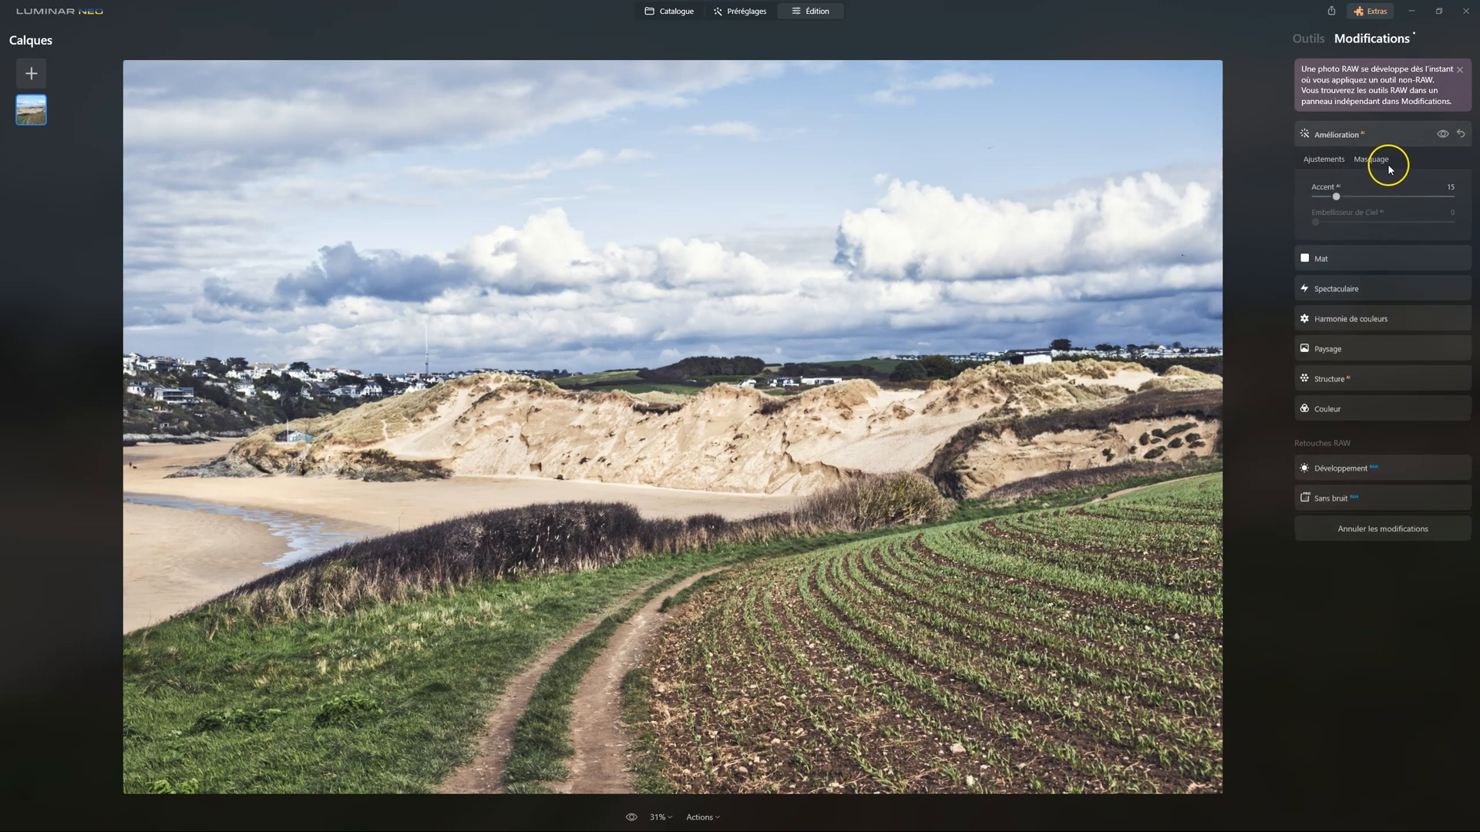
left_click(1371, 289)
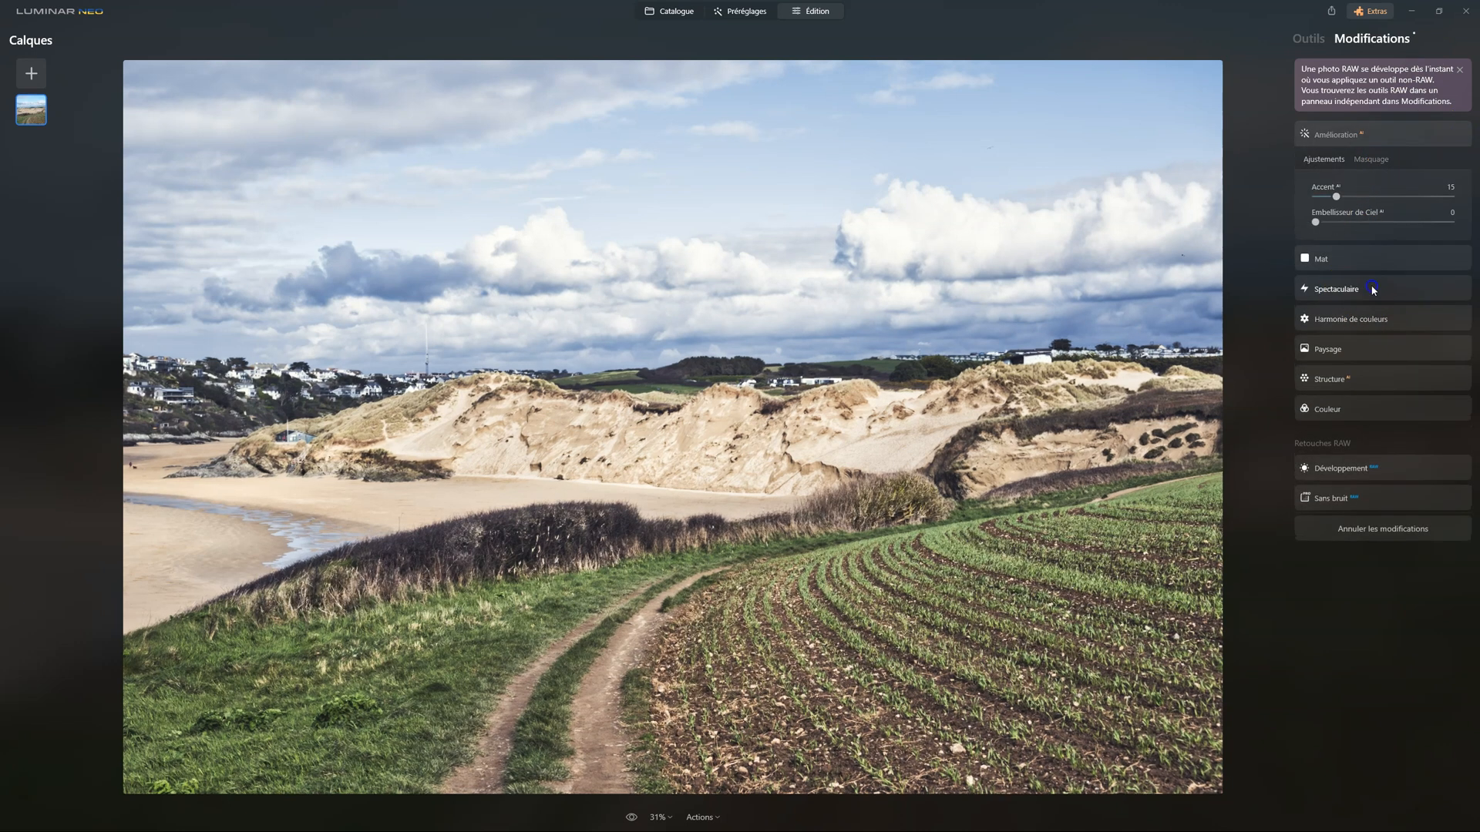
left_click_drag(1354, 258, 1337, 258)
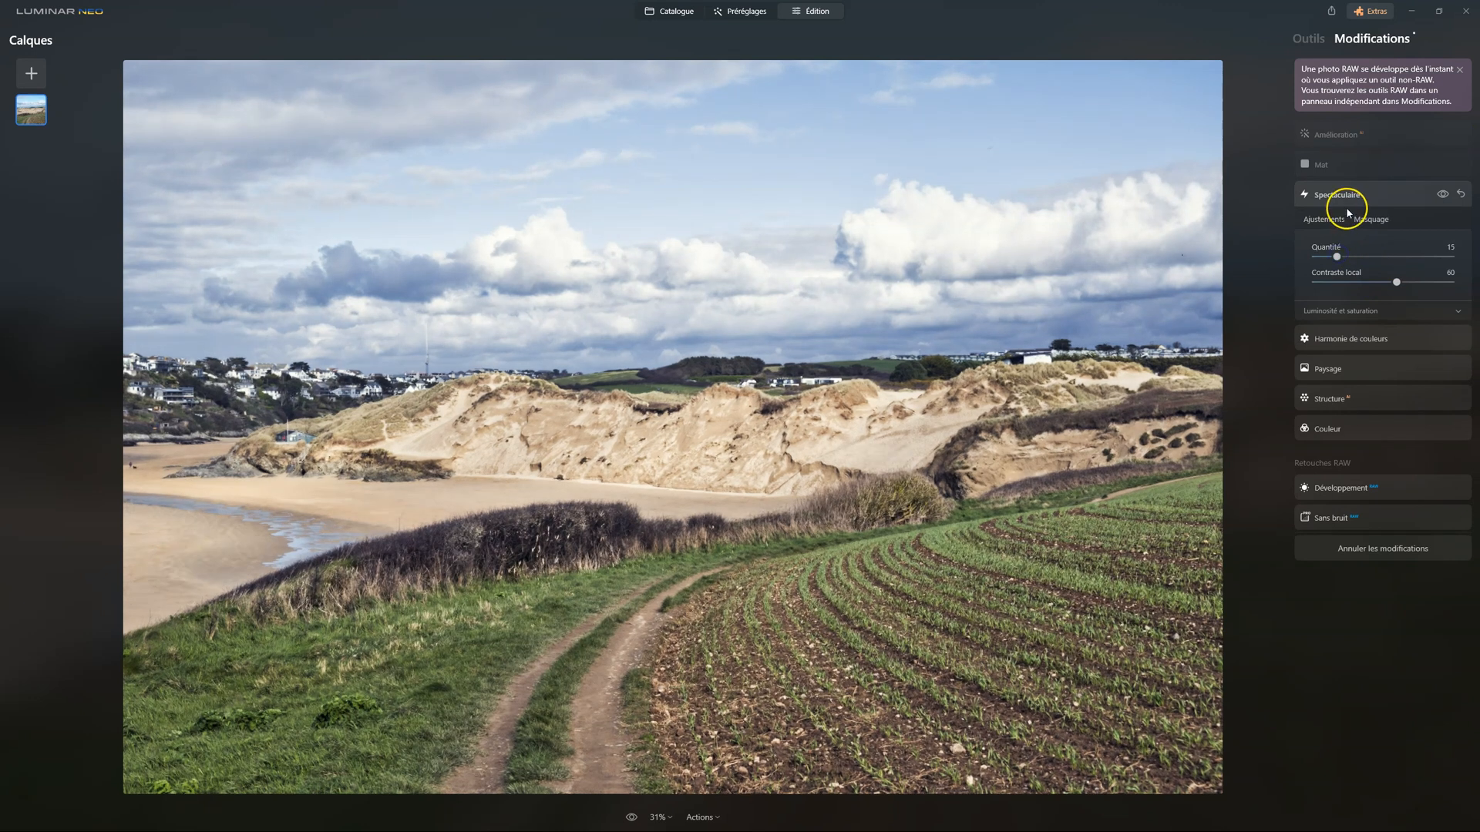
Set Heure dorée to 6 in the preset's Paysage adjustment and return to the Amélioration adjustment
left_click(1332, 370)
left_click_drag(1338, 344, 1318, 344)
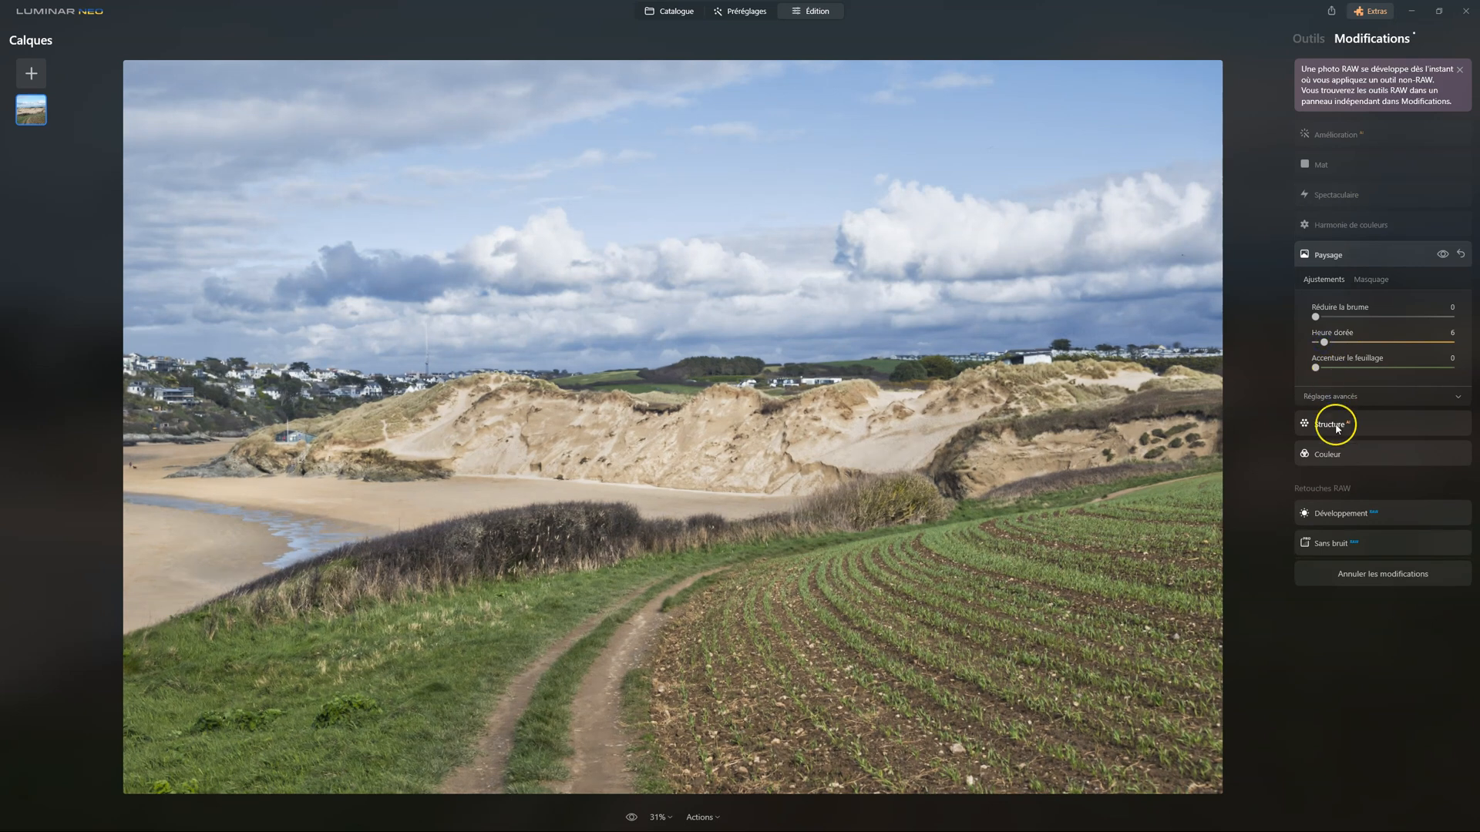
left_click(1348, 134)
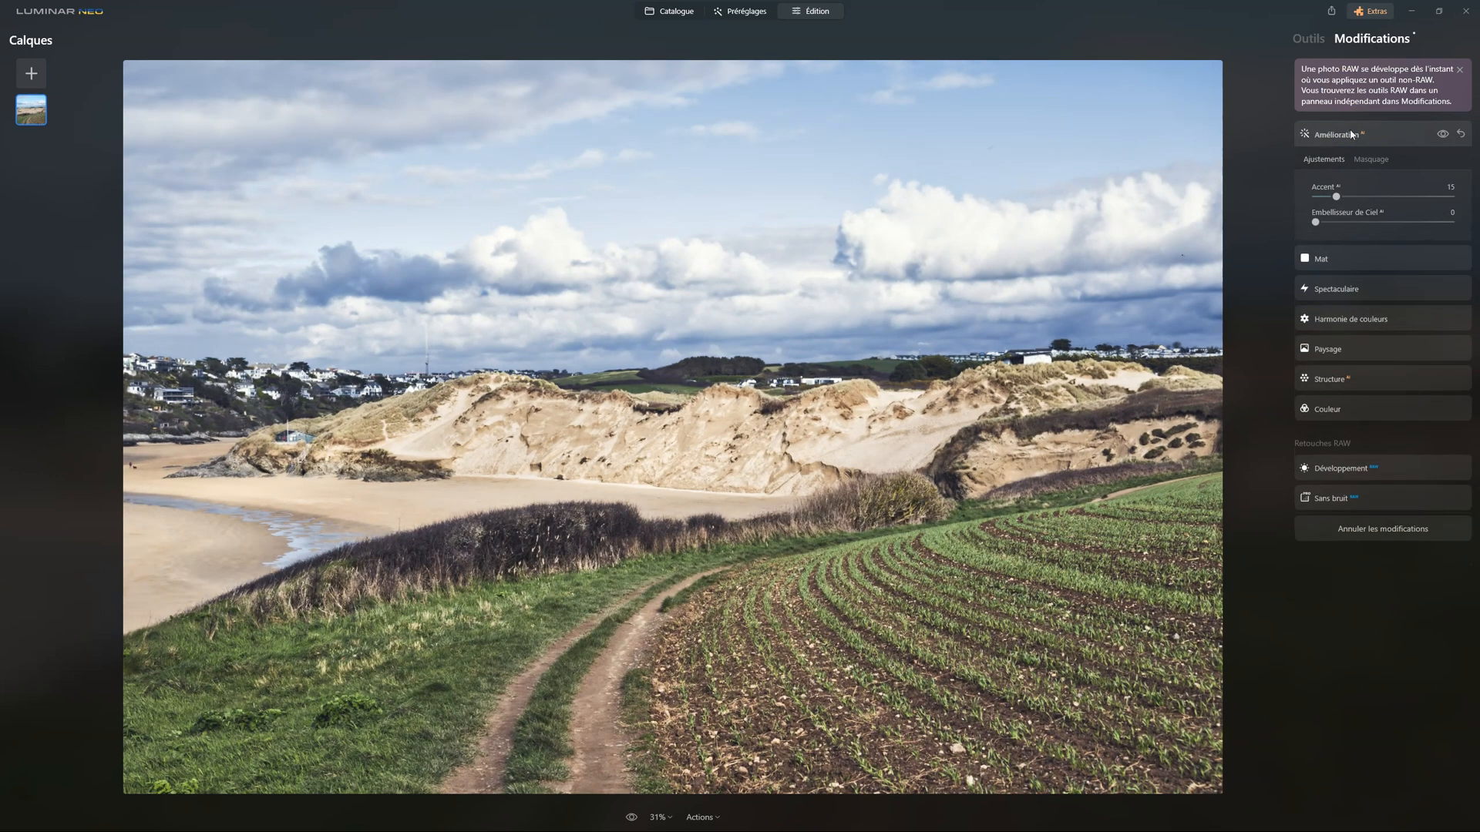
Shift the Vert hue to -41 in the Couleur tool's HSL settings and compare the result with the original
left_click(1308, 39)
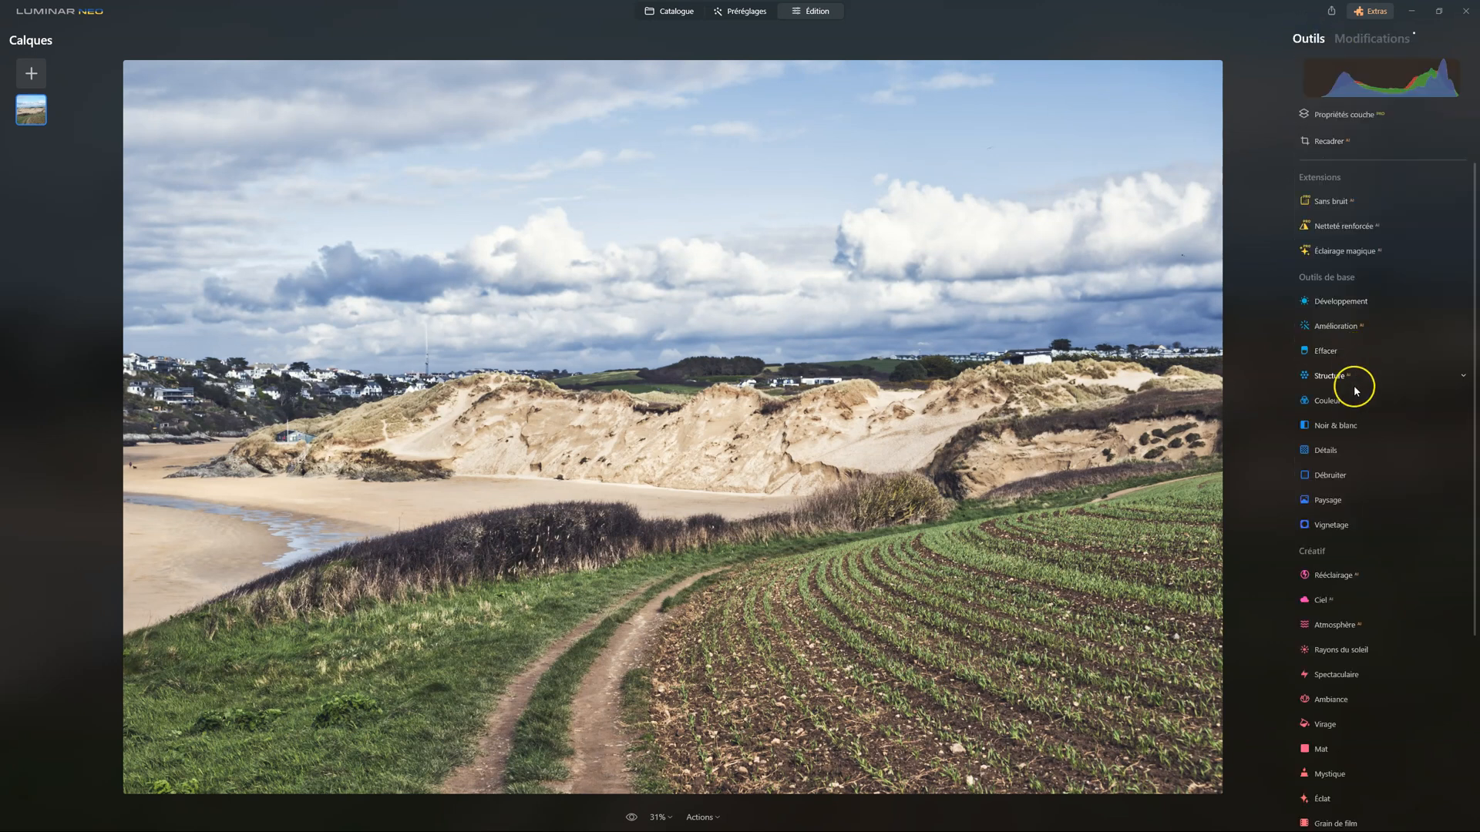
left_click(1328, 403)
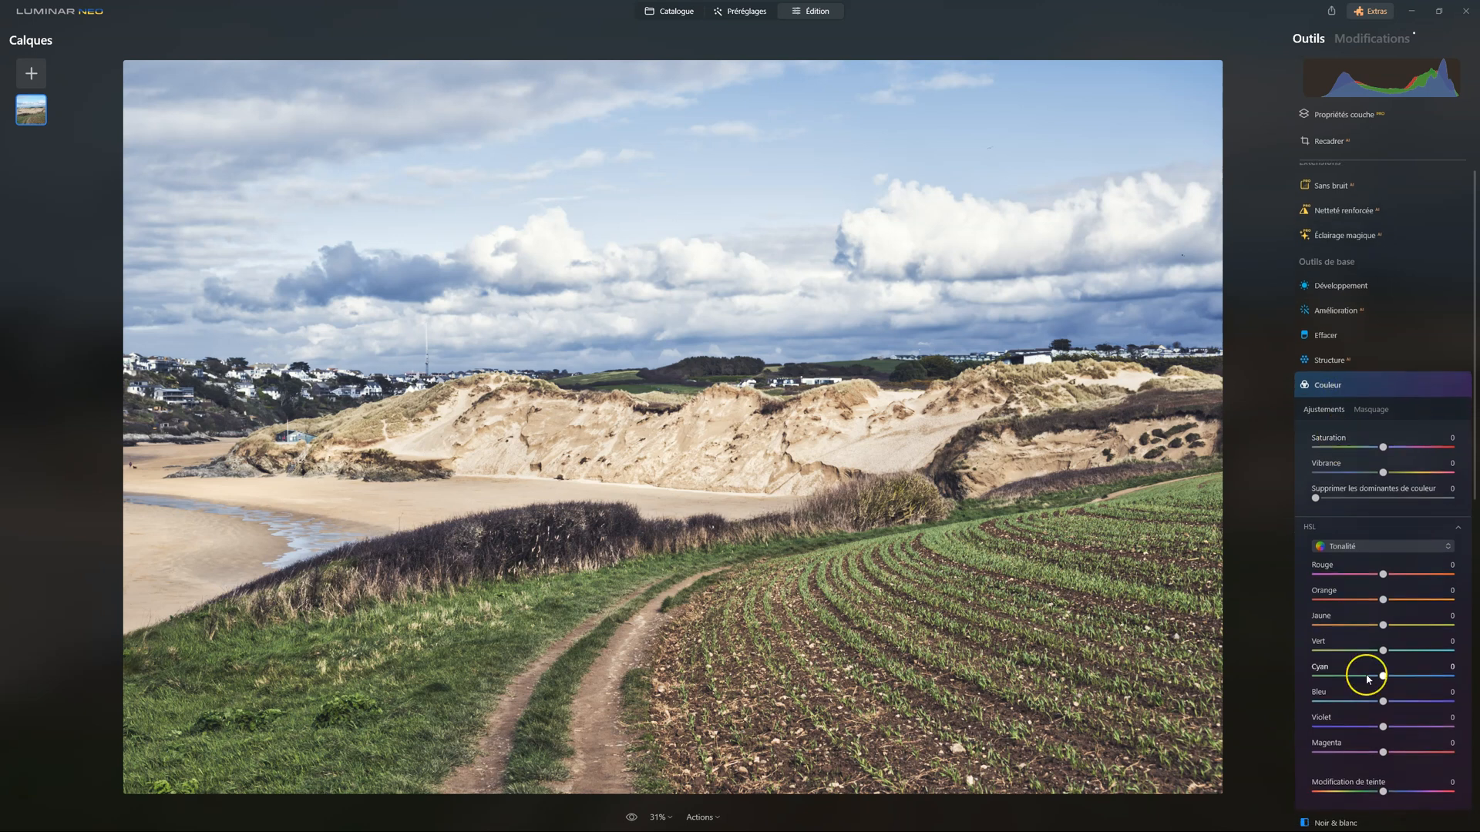
scroll(1399, 662, "down", 3)
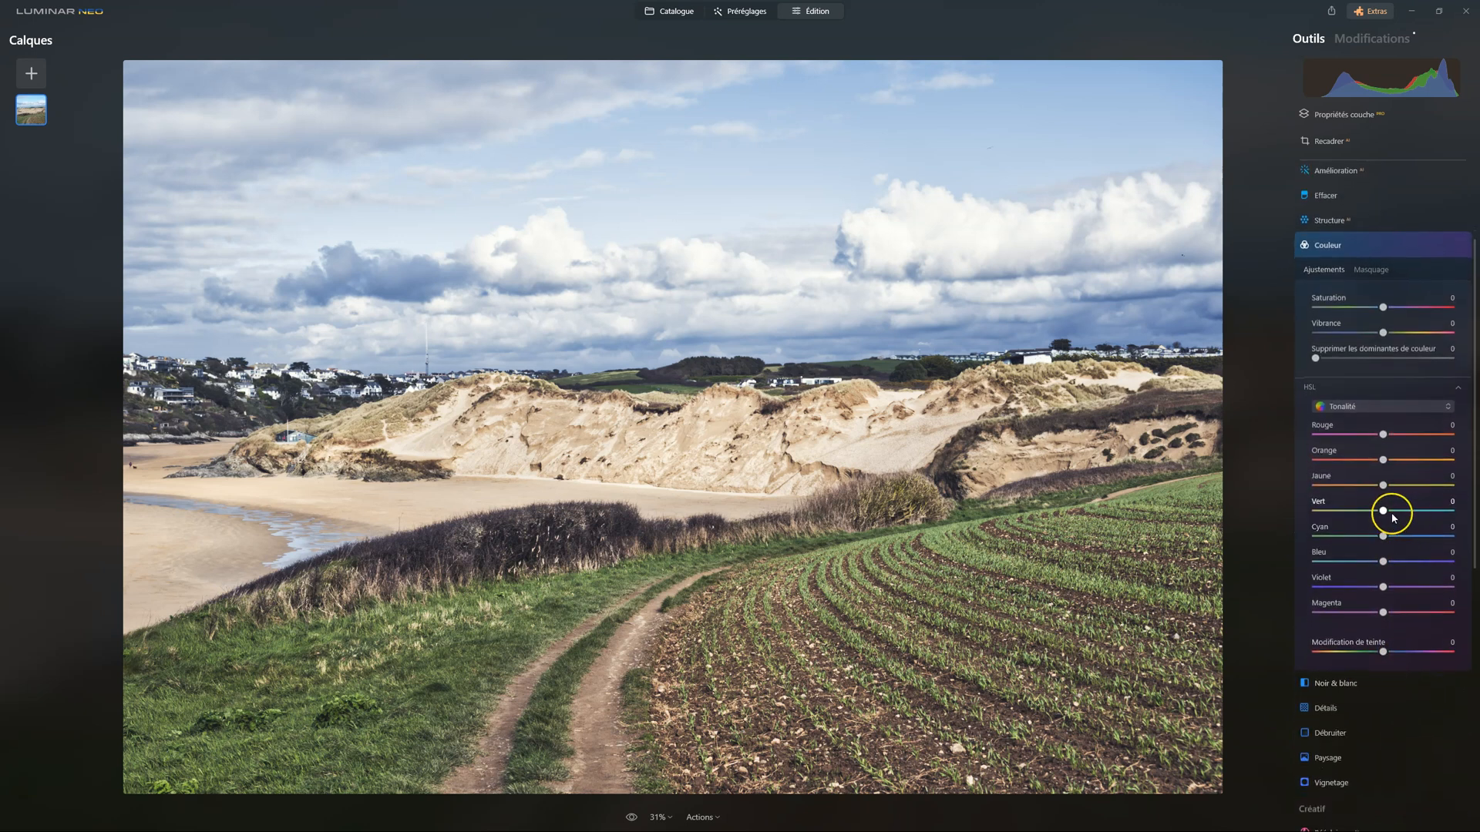
left_click_drag(1383, 510, 1356, 512)
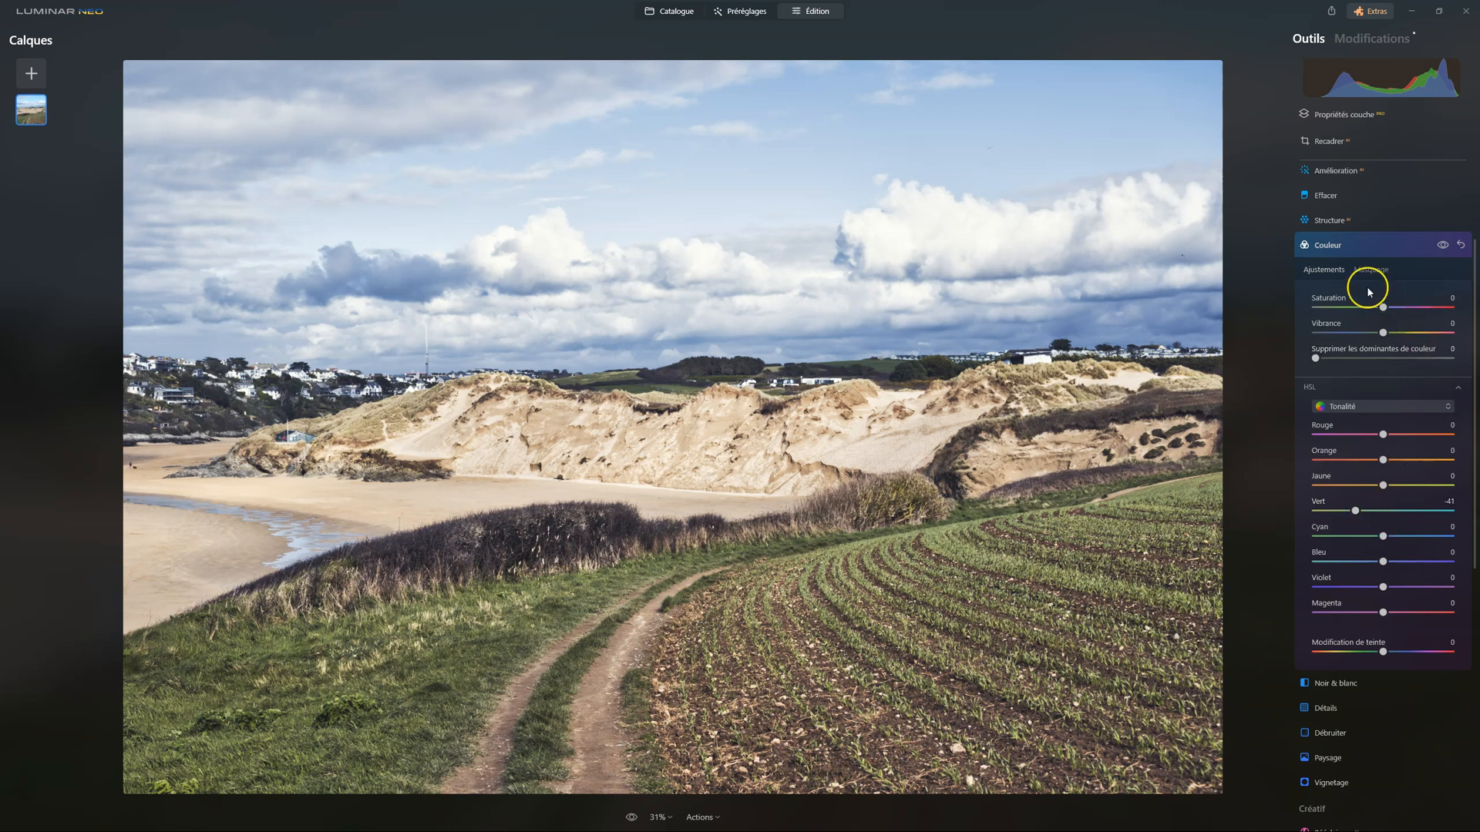
left_click(1321, 245)
left_click(630, 818)
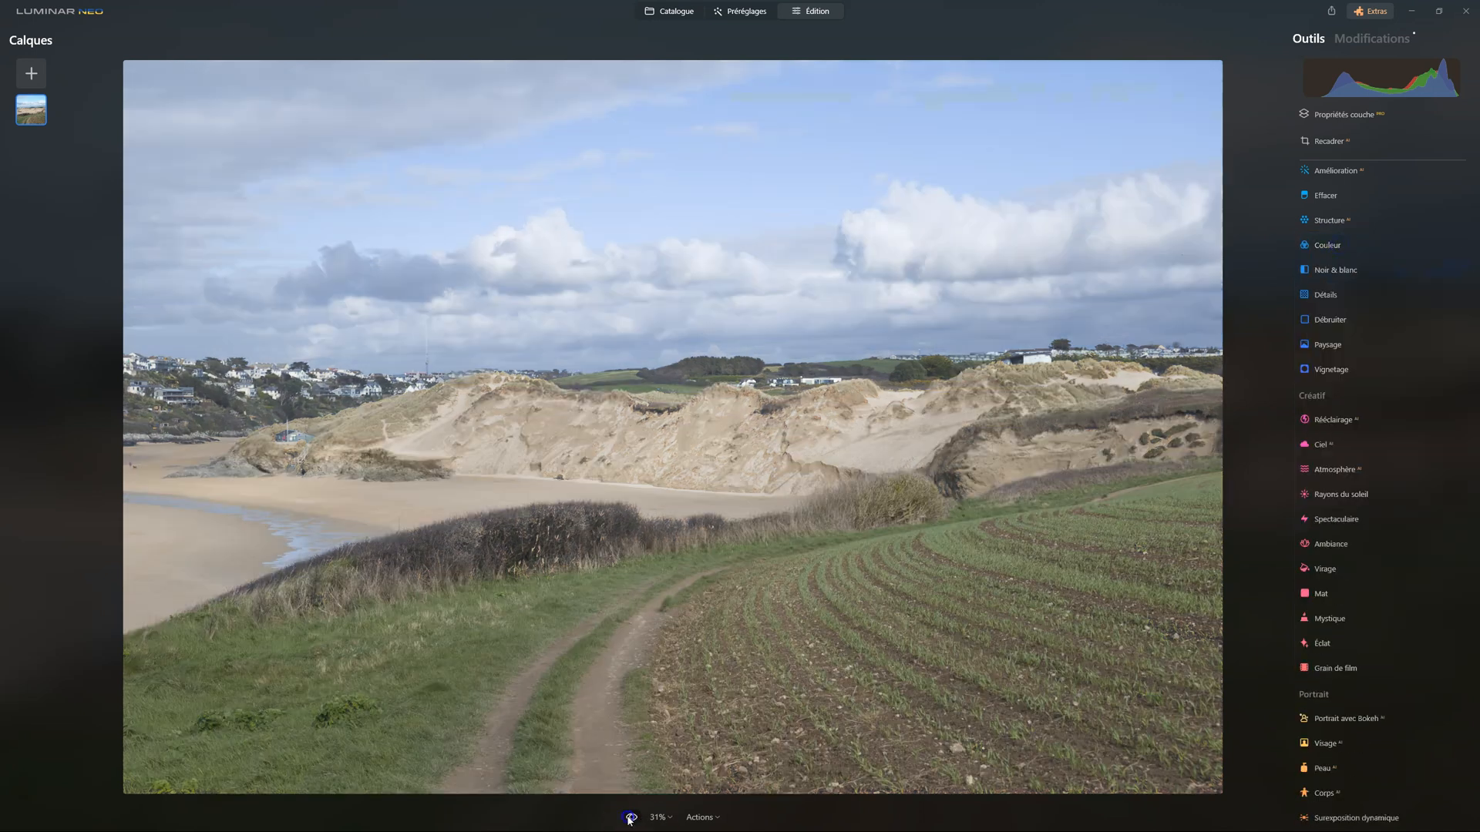
left_click(630, 818)
left_click(655, 817)
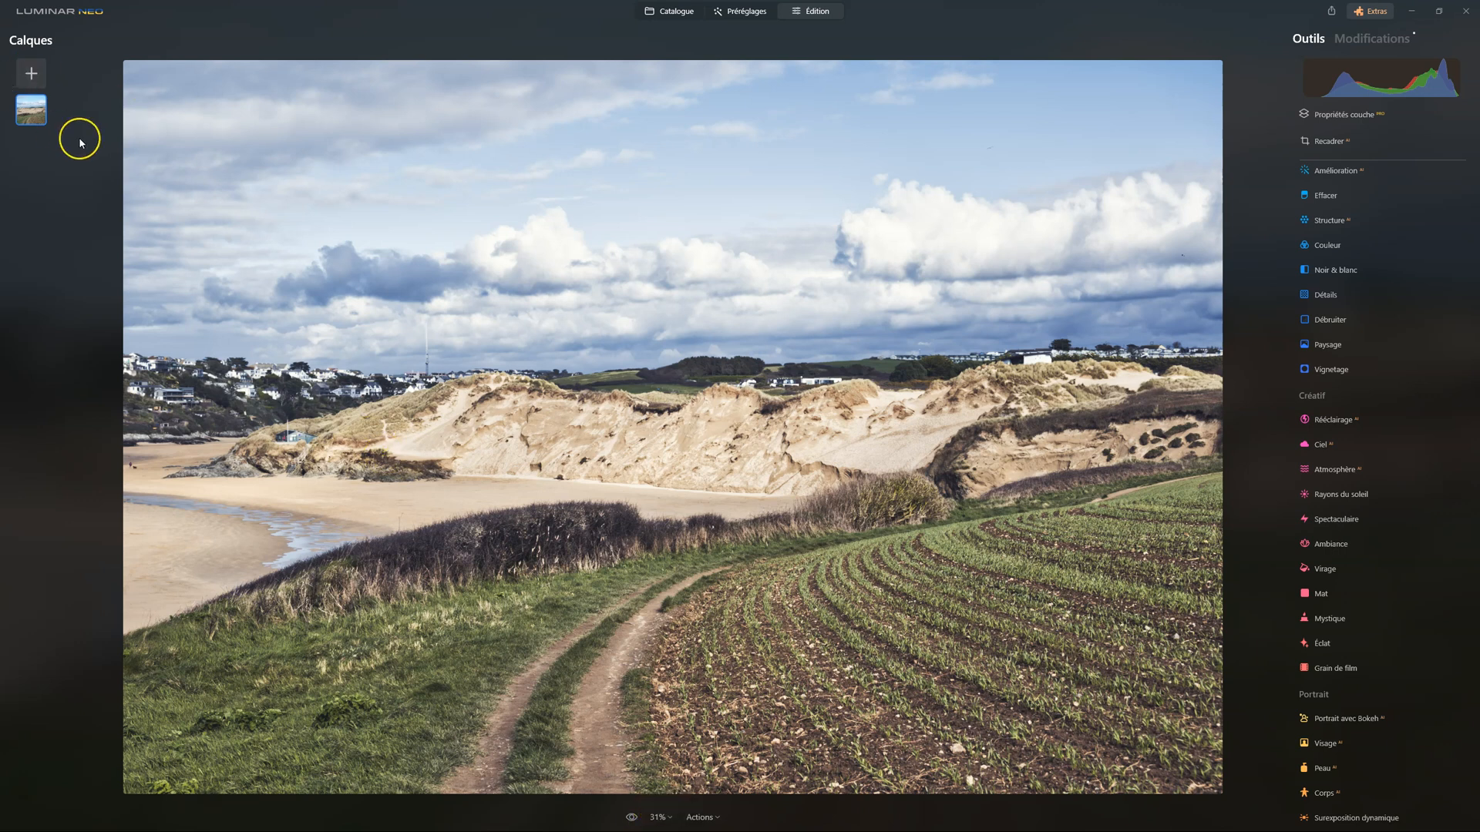
Duplicate the edited photo layer and remove the non-RAW adjustments from the copy, keeping only Développement
right_click(36, 116)
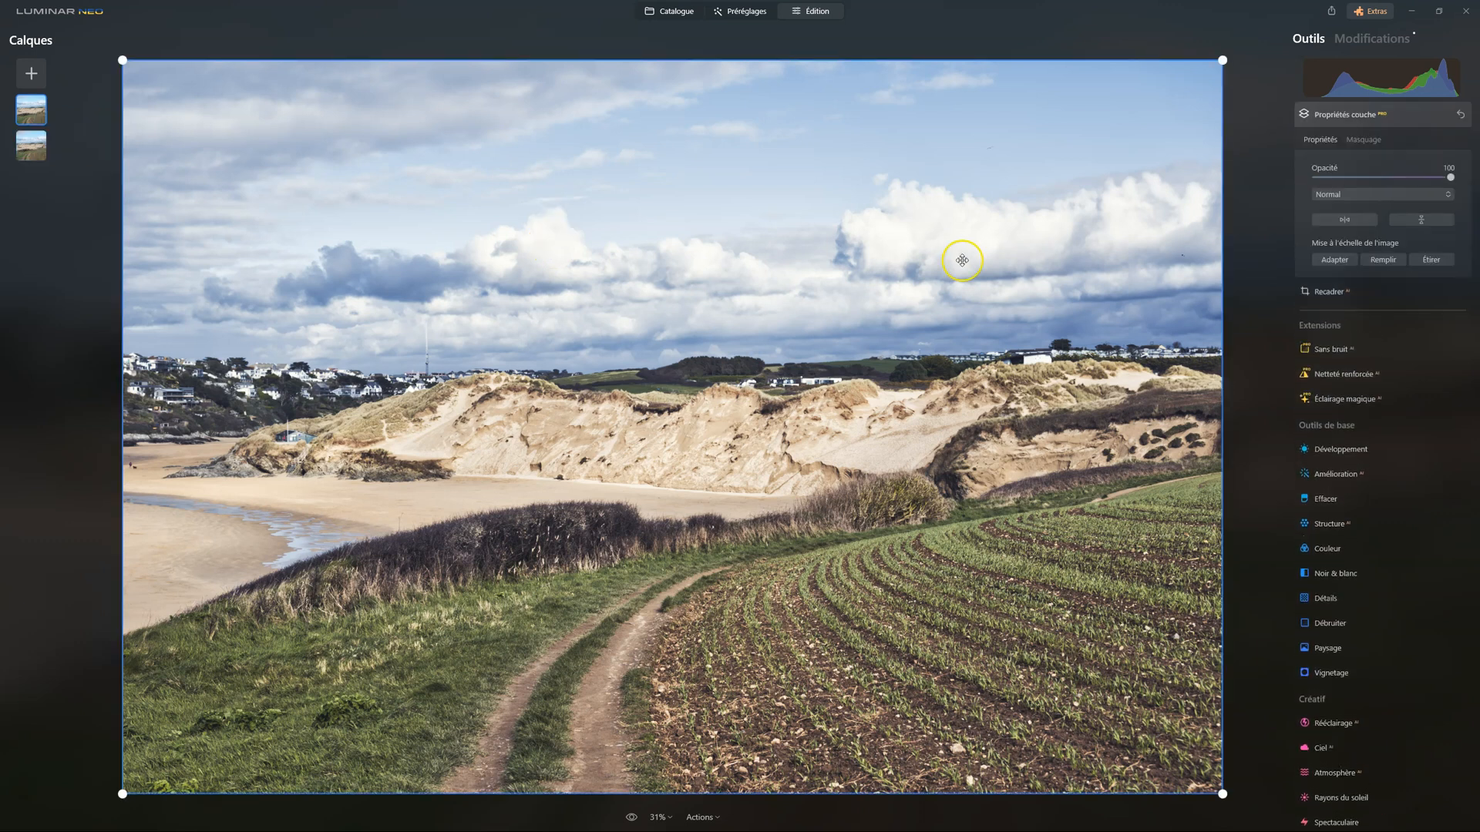
left_click(1384, 39)
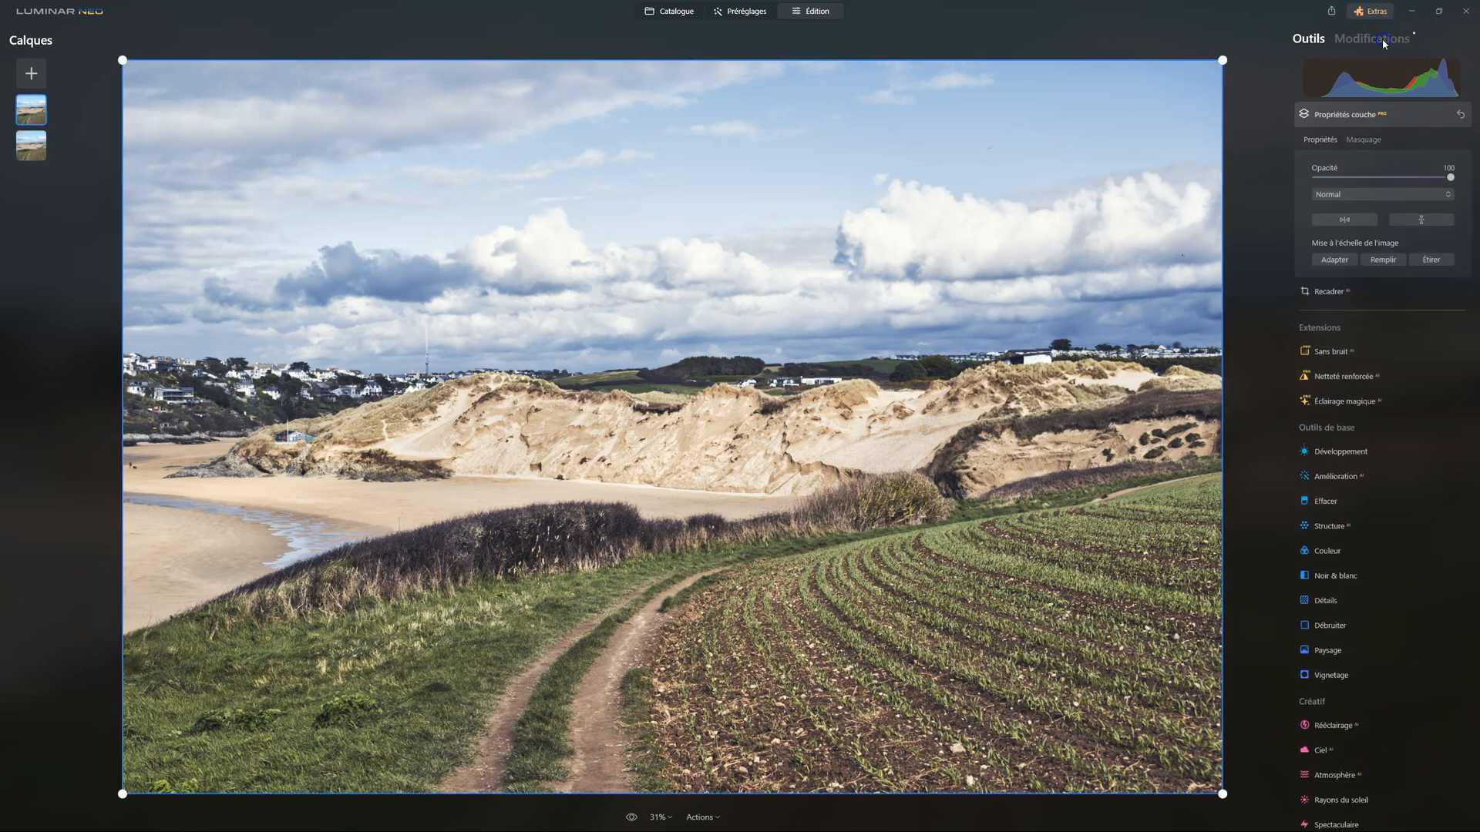
left_click(1375, 38)
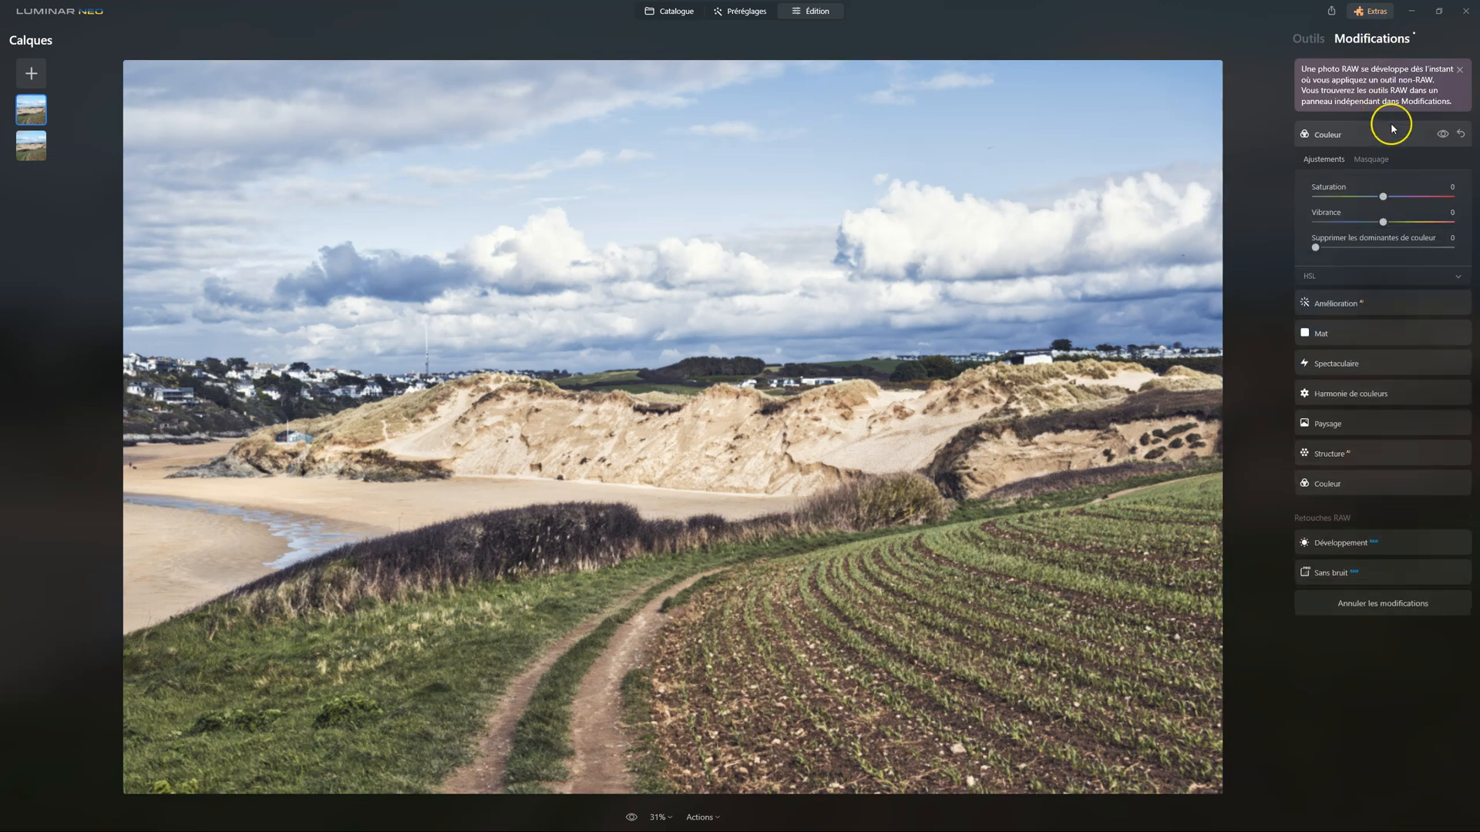
left_click(1463, 140)
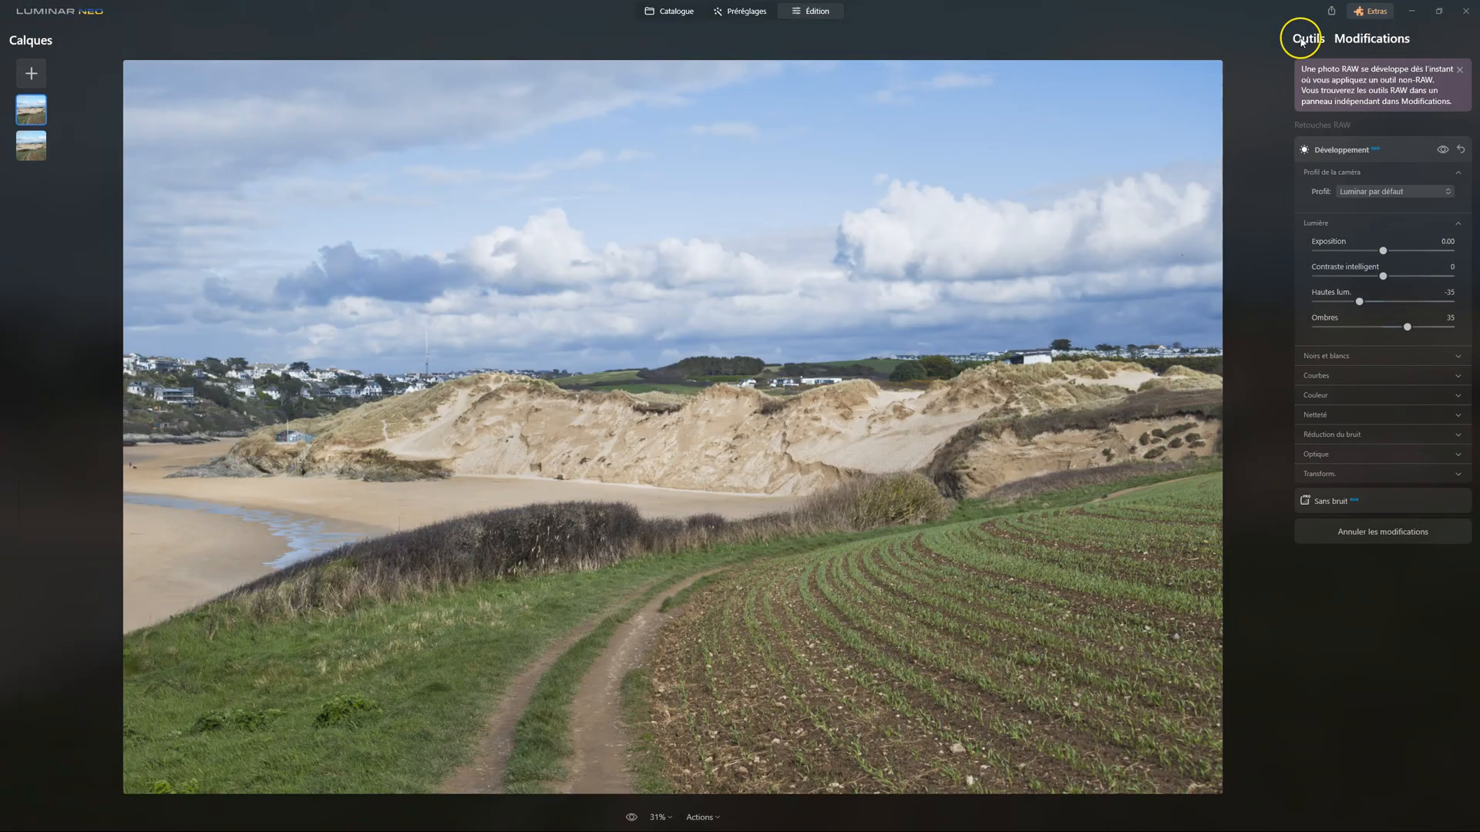
Move the stripped copy beneath the edited layer and select the edited layer
left_click(1301, 38)
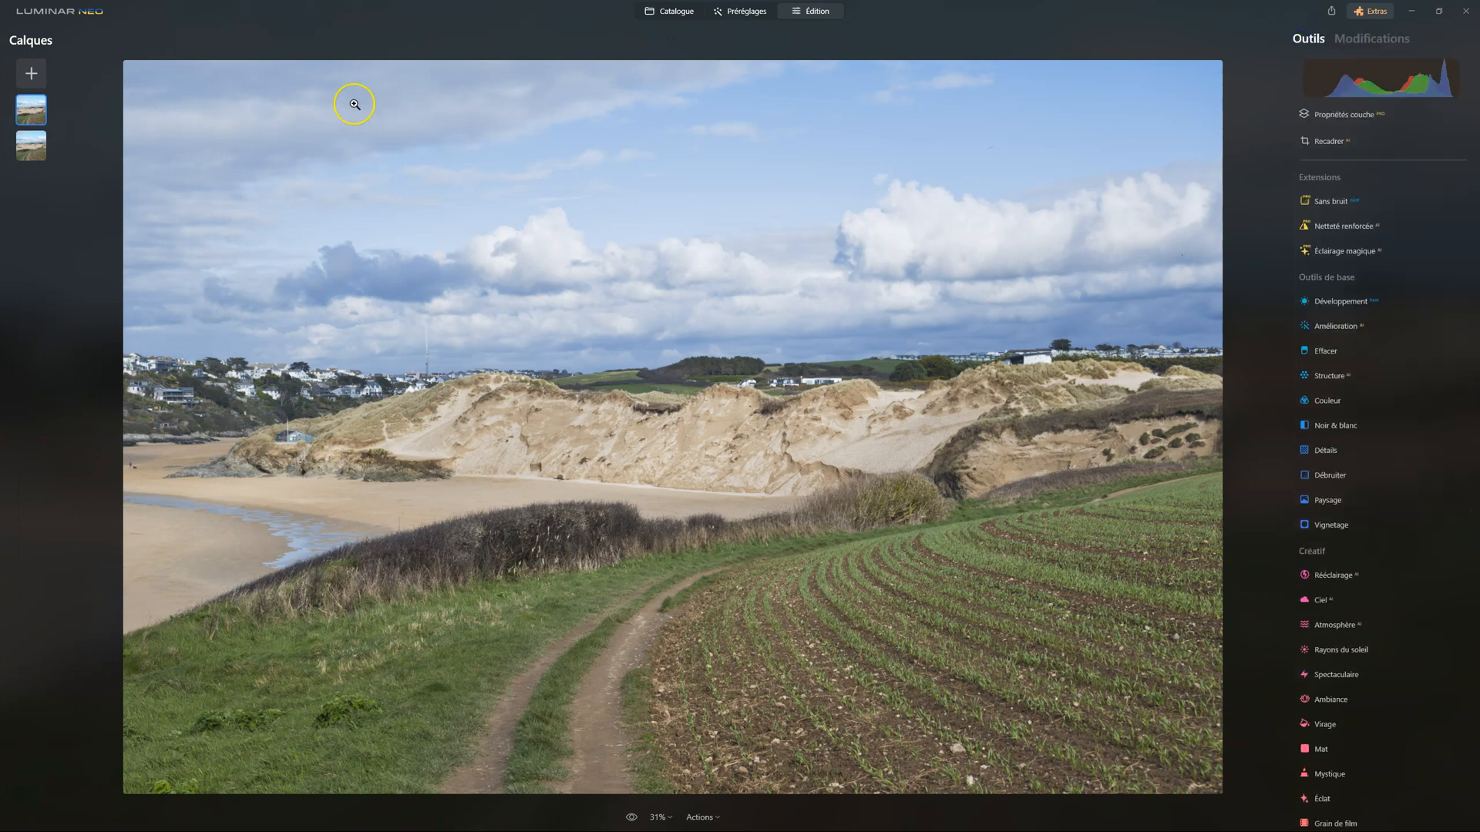
left_click_drag(39, 112, 40, 177)
left_click(35, 109)
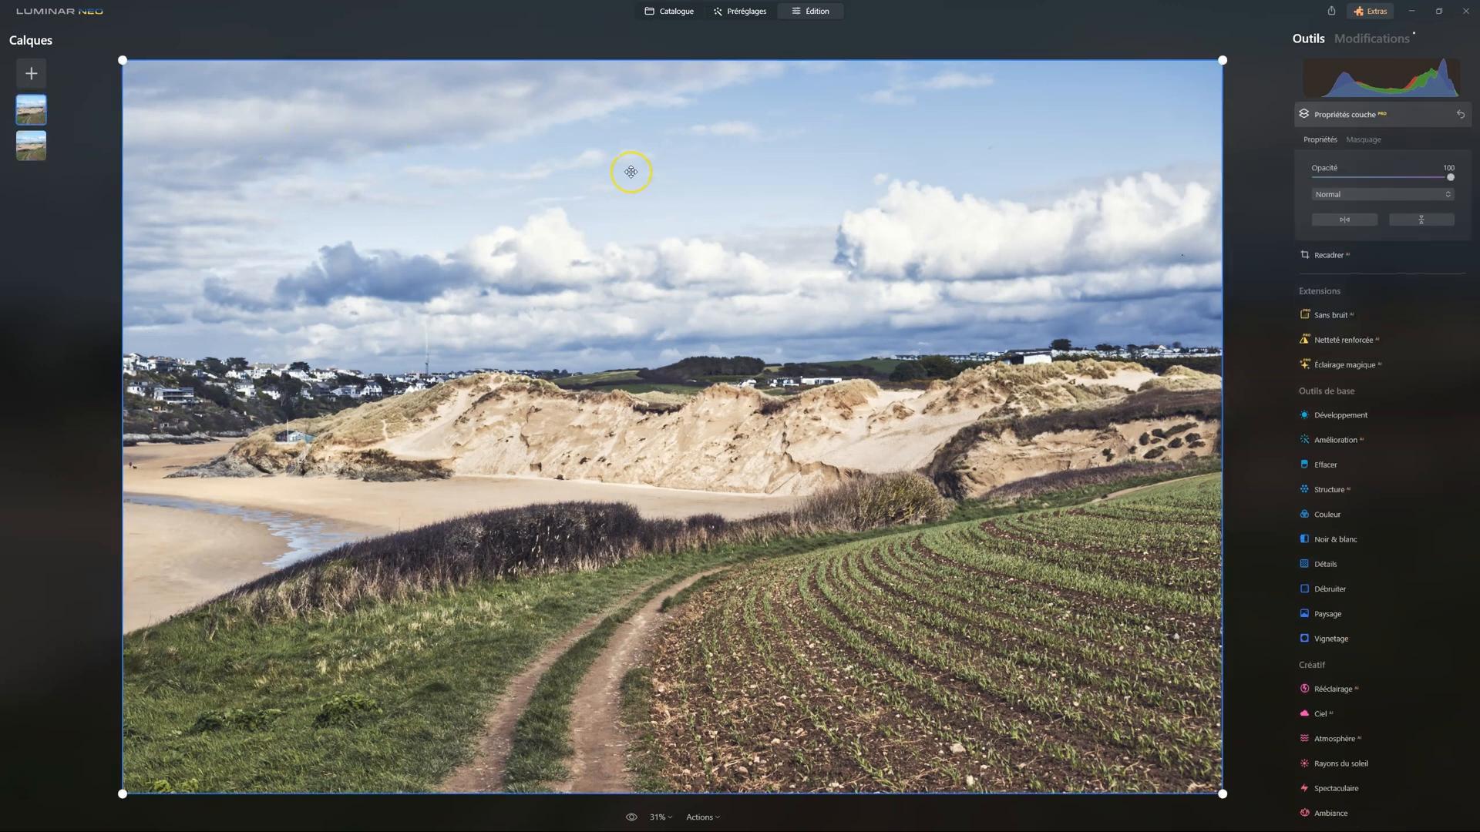
Set the edited layer's opacity to 64 and compare the blended image with the original
left_click_drag(1452, 178, 1218, 175)
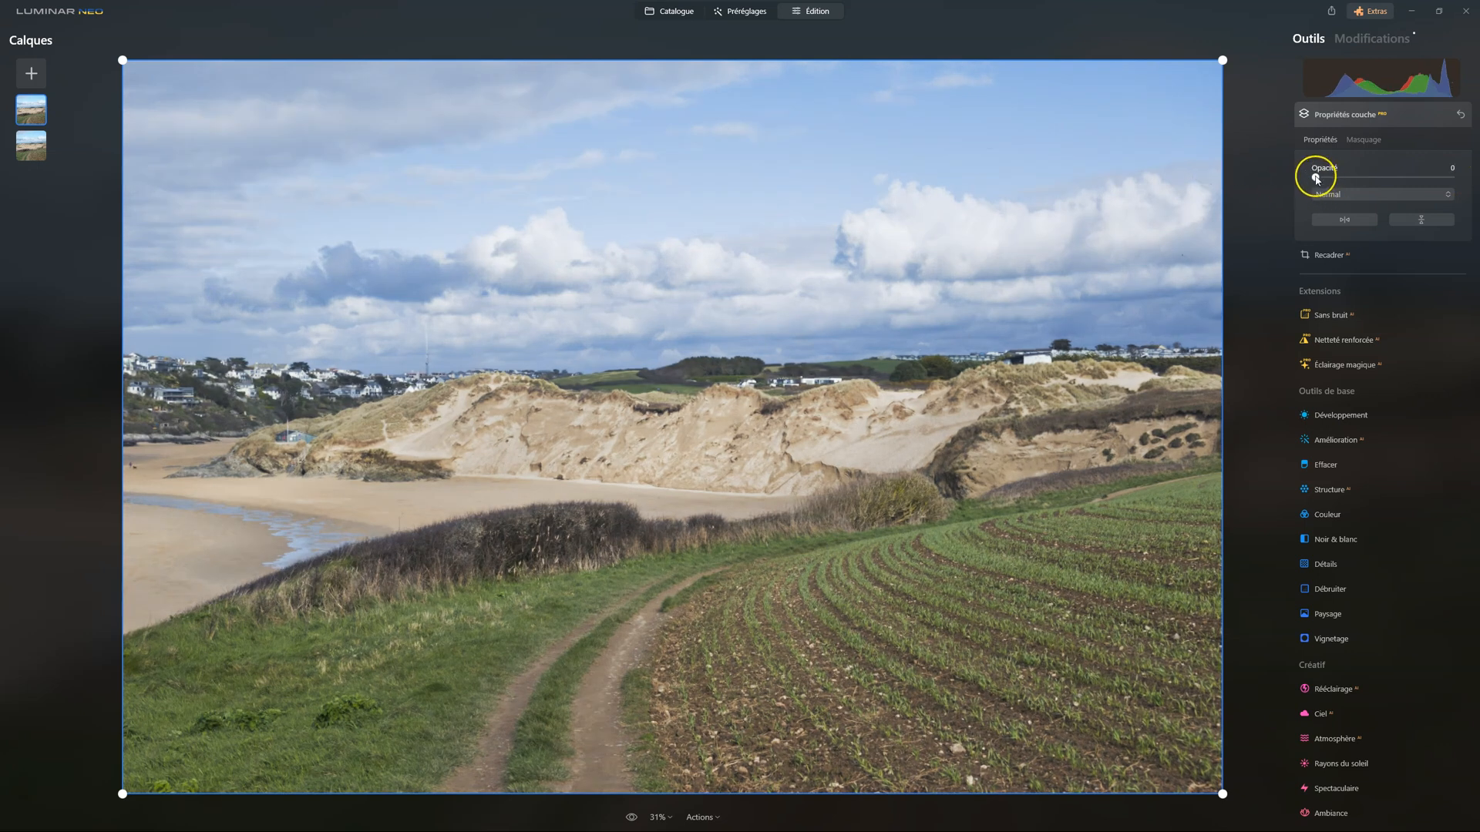
left_click_drag(1316, 177, 1385, 175)
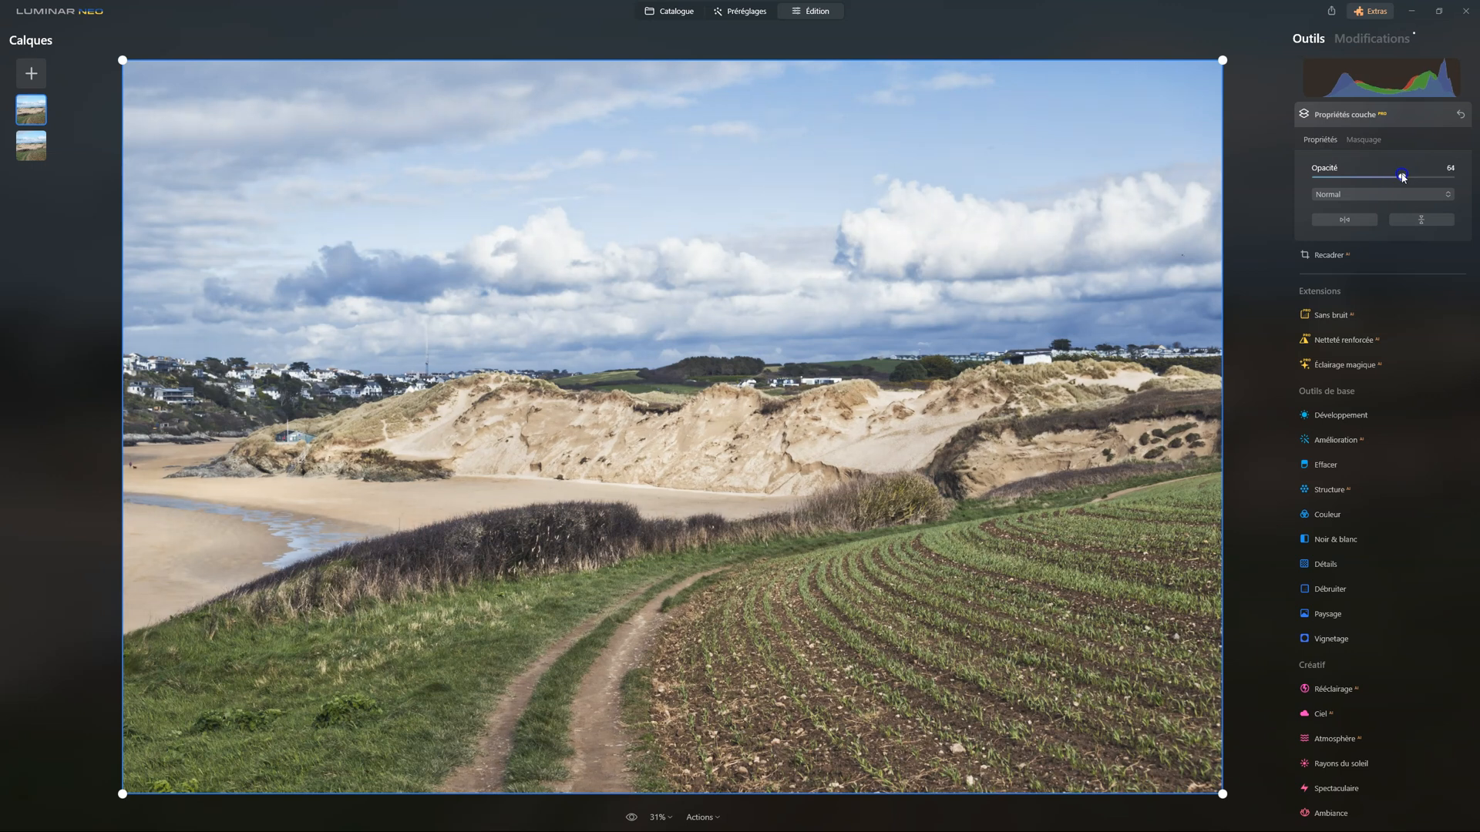
left_click(1349, 115)
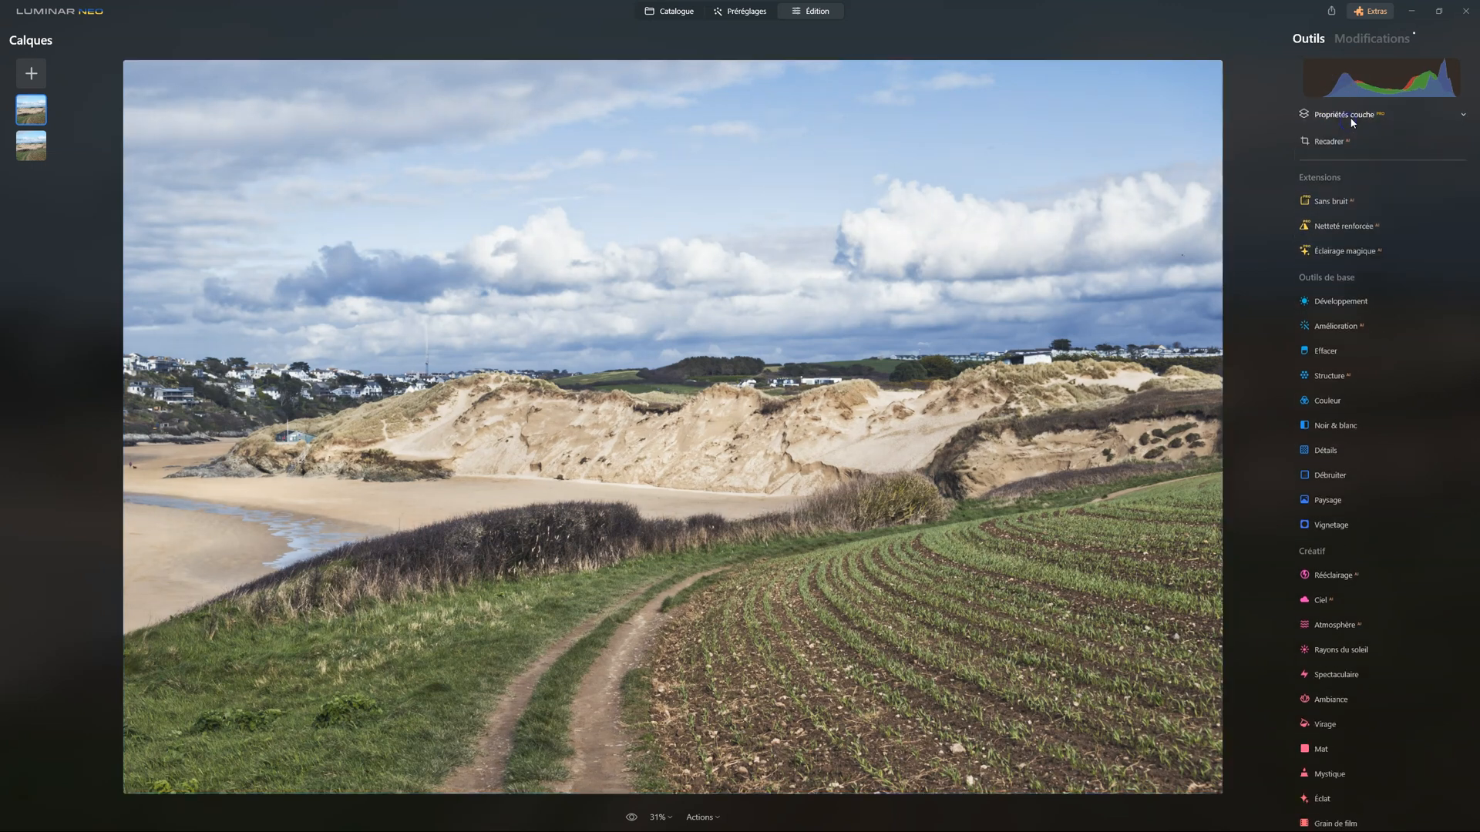
left_click(632, 817)
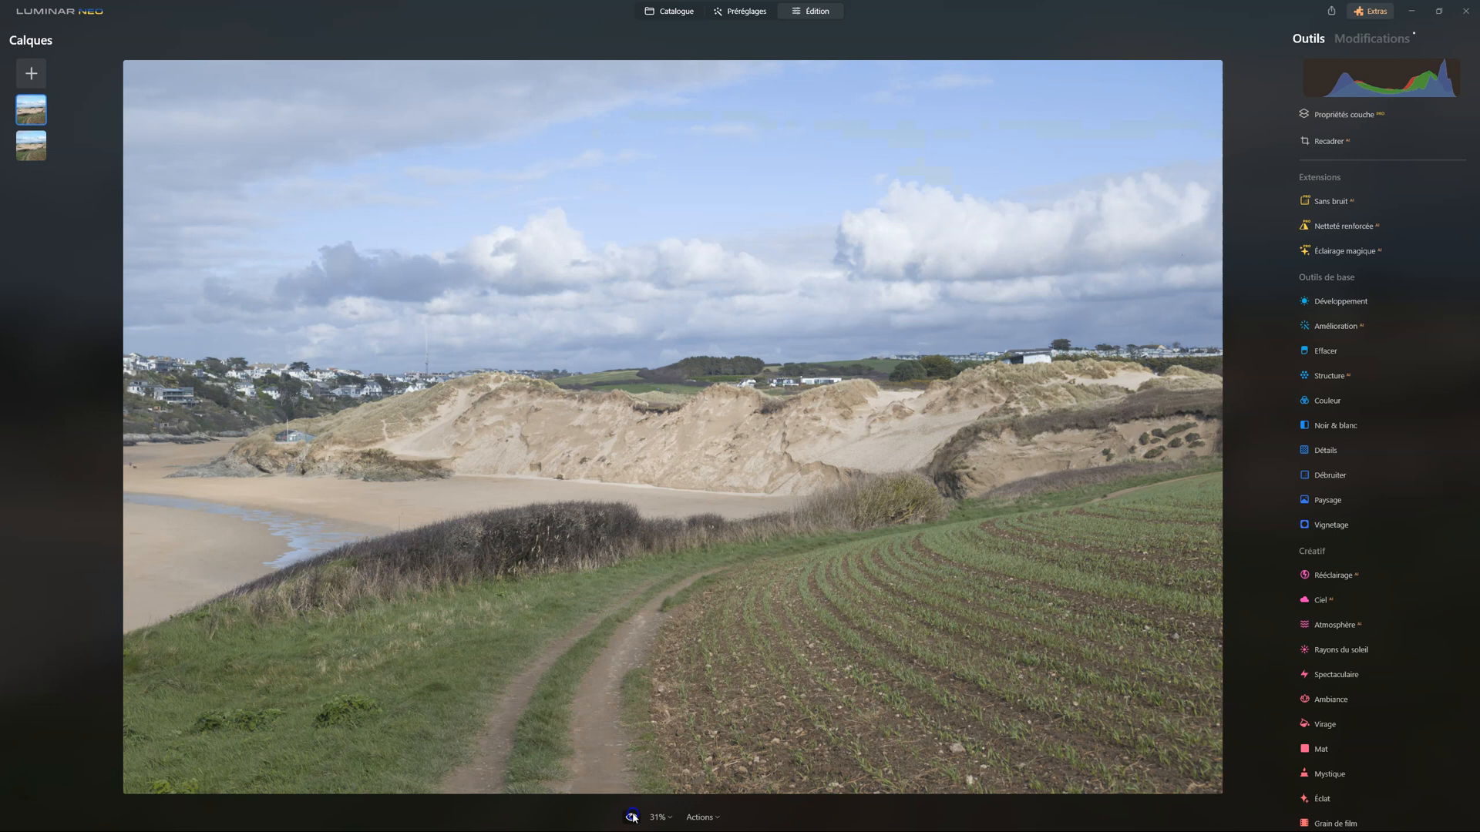
left_click(632, 817)
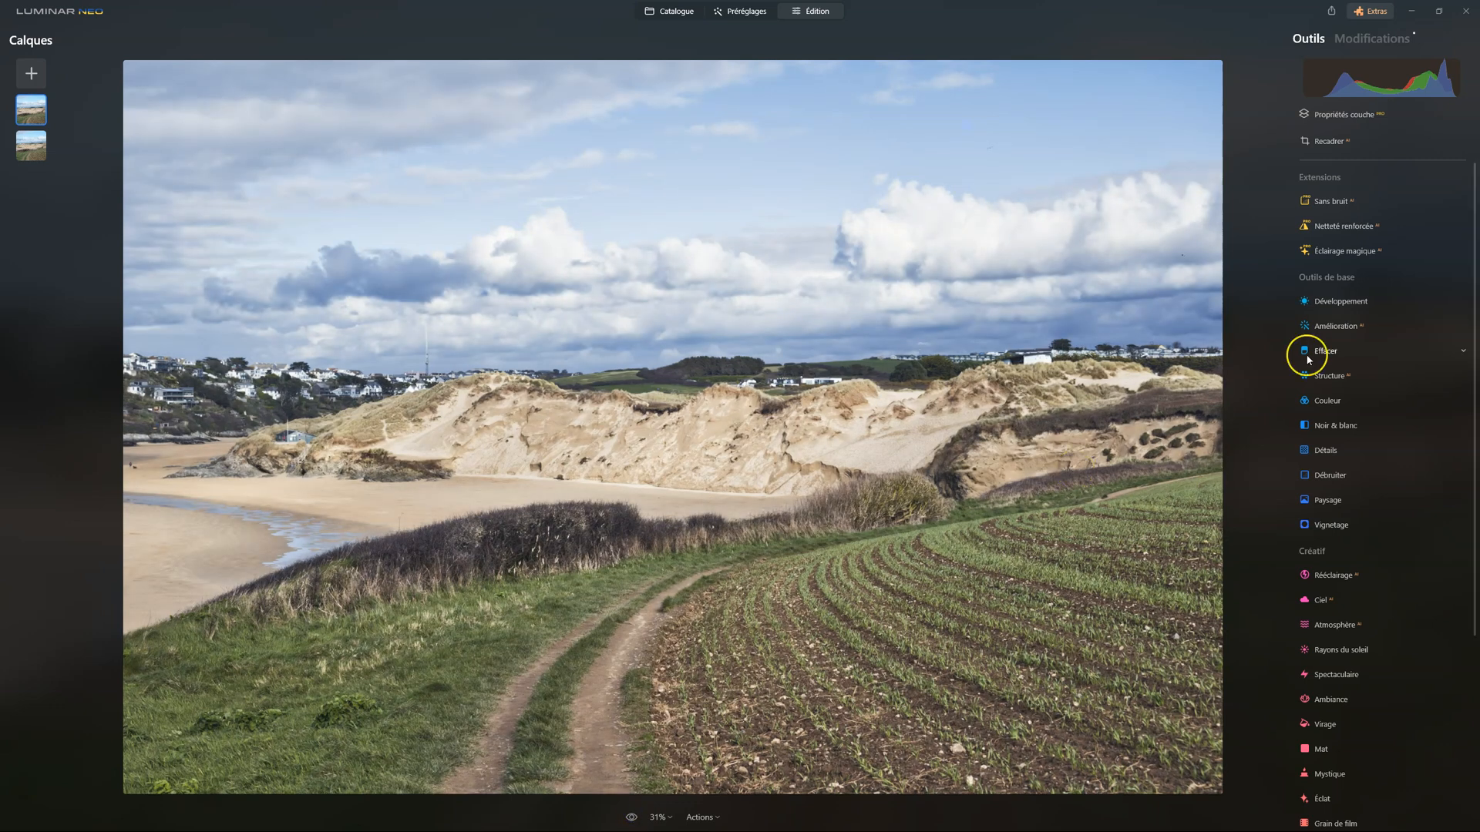
Lower the edited layer's opacity to 0 and compare the remaining image with the original
left_click(1341, 114)
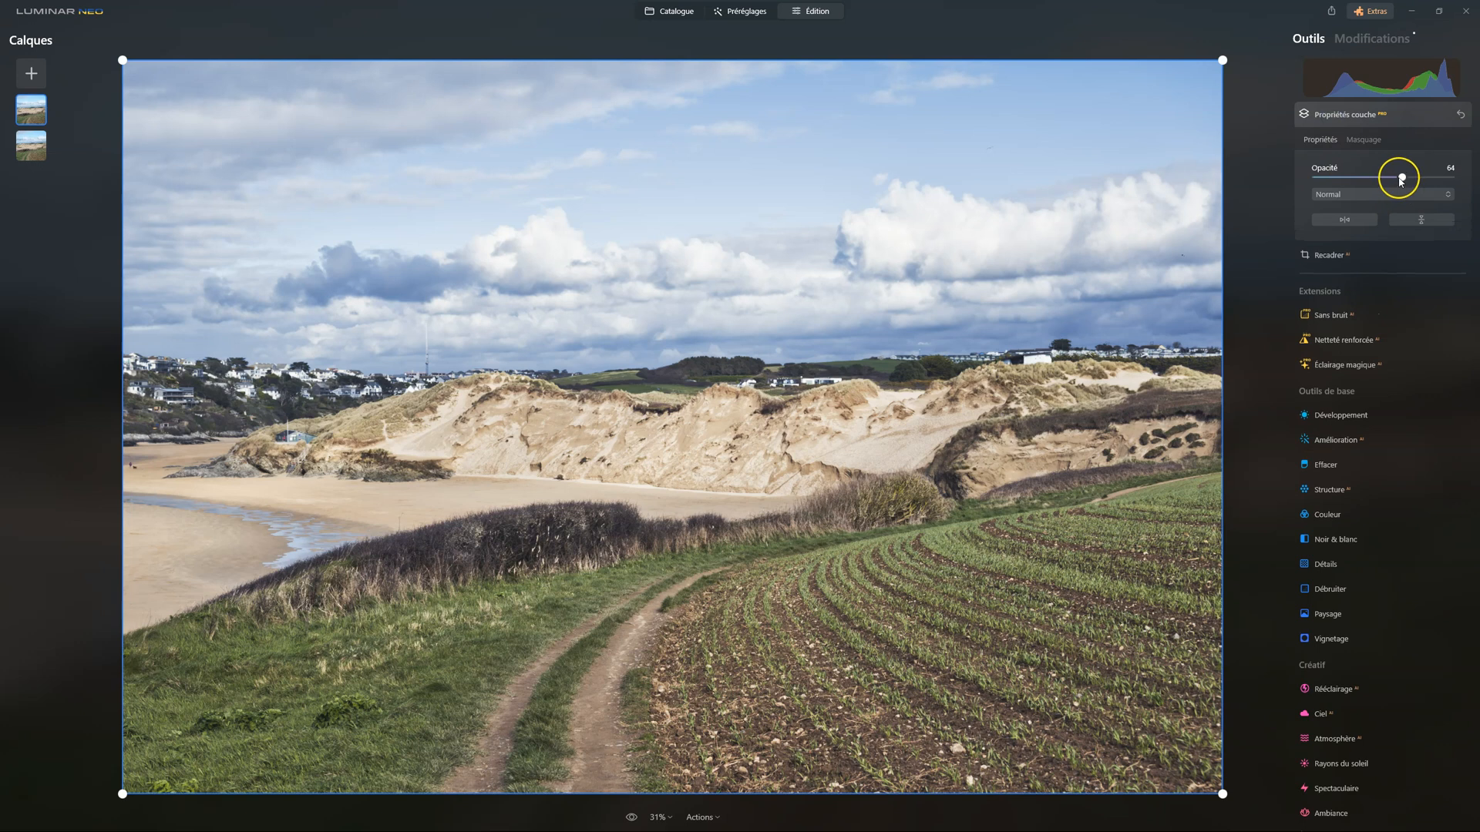
left_click_drag(1401, 177, 1247, 175)
left_click(1389, 179)
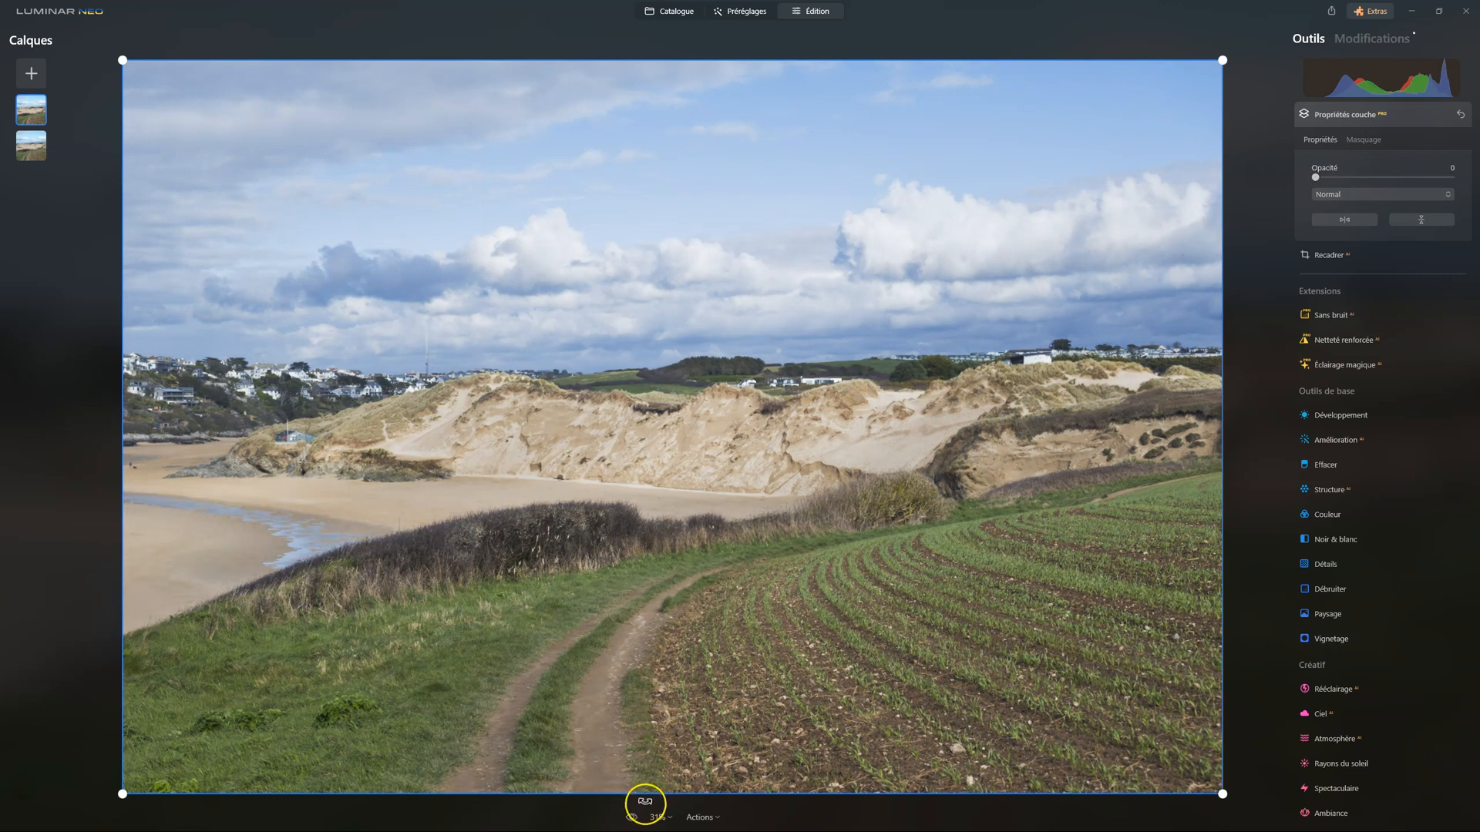
left_click(631, 818)
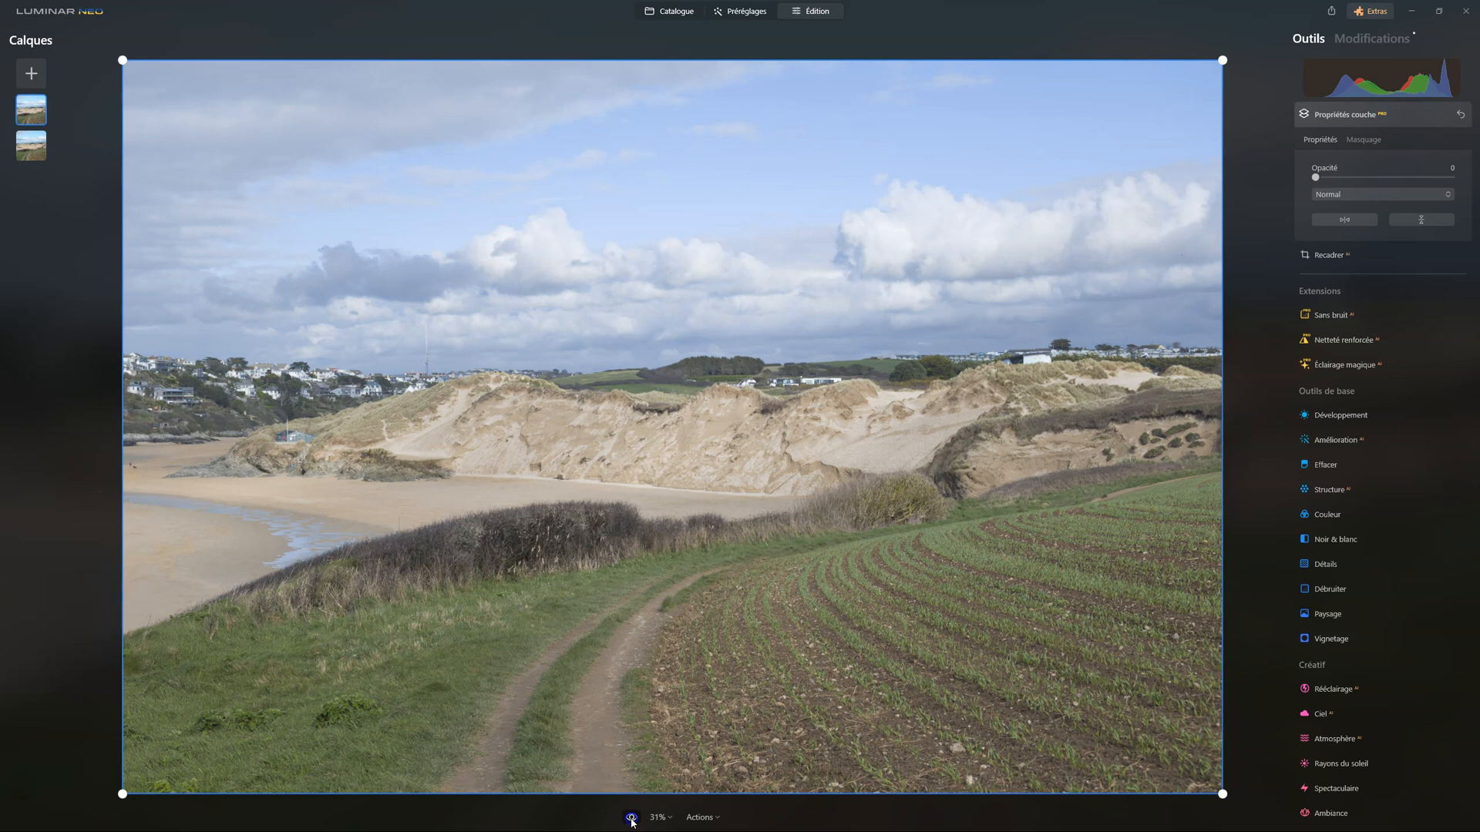
left_click(631, 818)
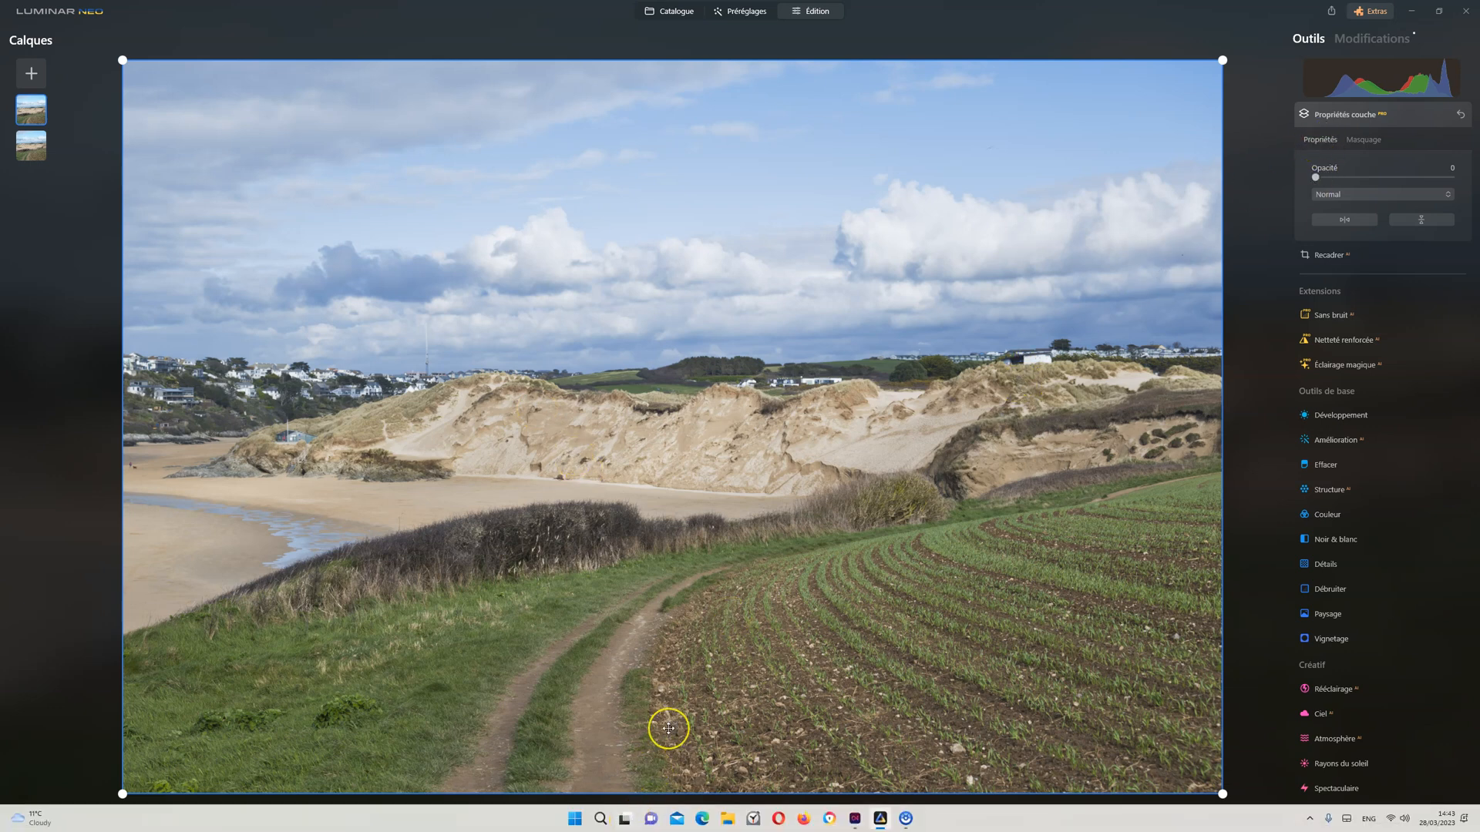
left_click_drag(630, 817, 631, 817)
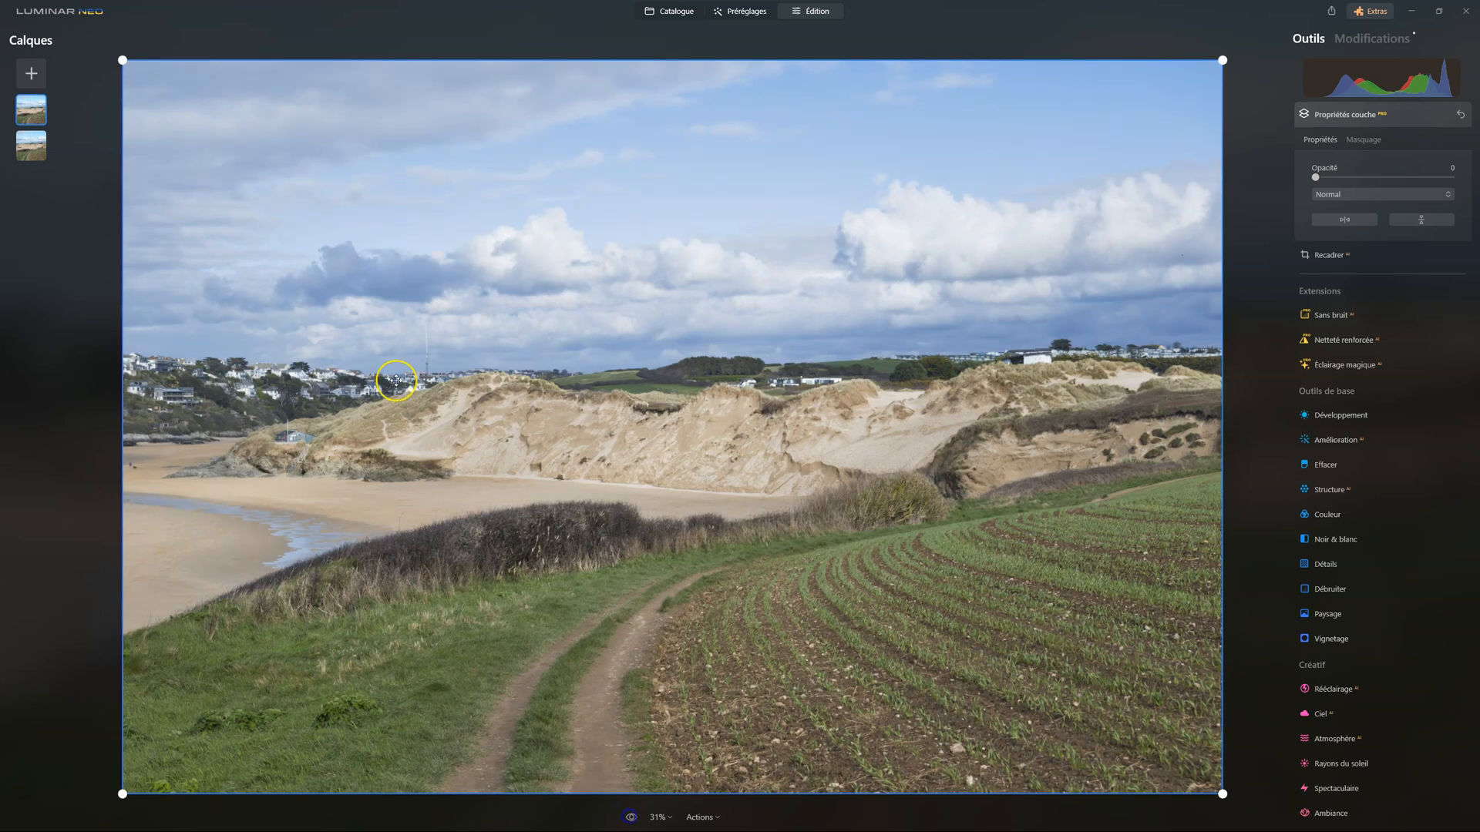
Review the lower layer's Développement settings, compare it with the original, and recheck the upper layer at 0 opacity
left_click(27, 158)
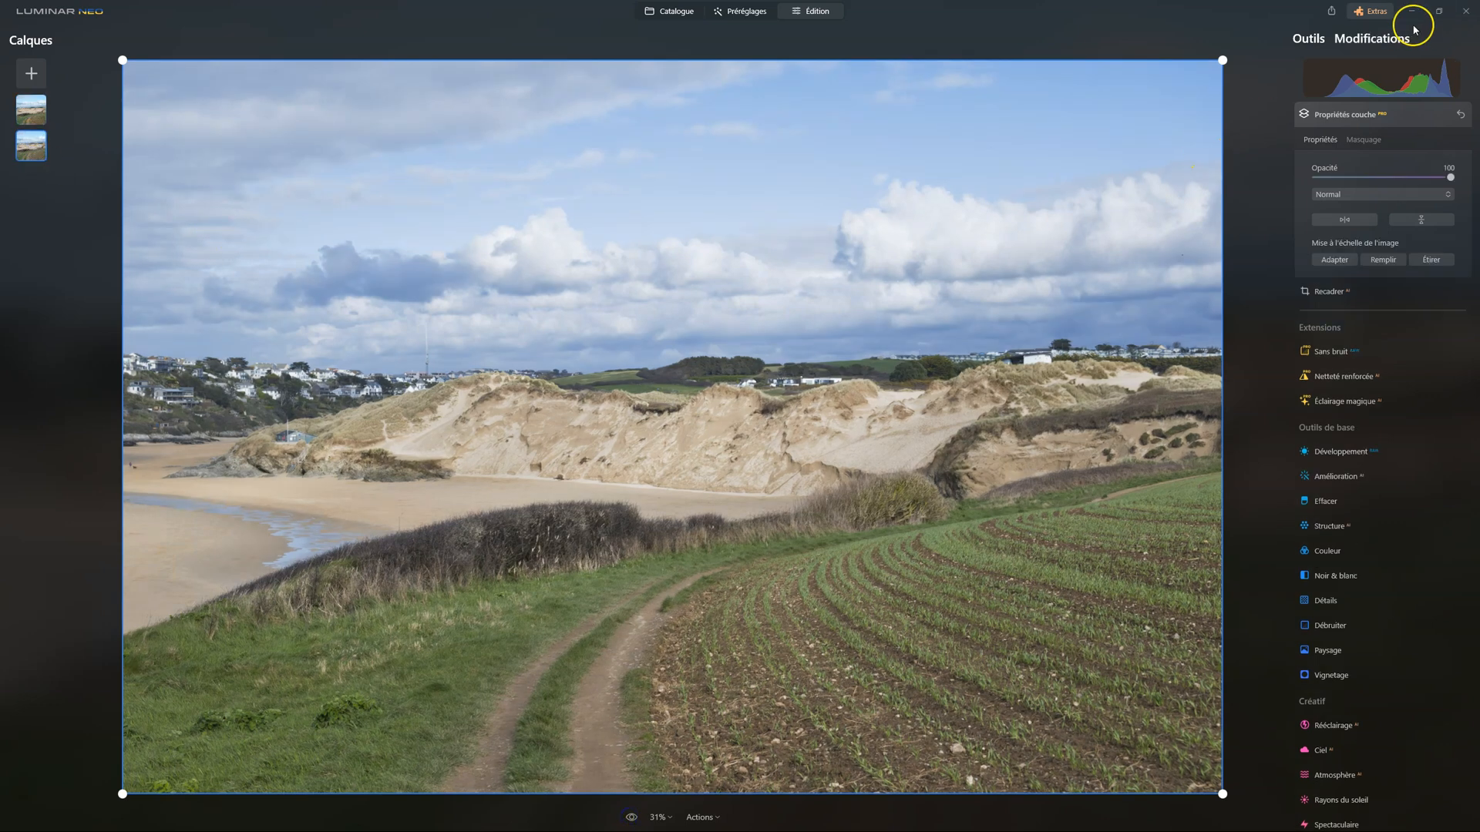
left_click(1403, 33)
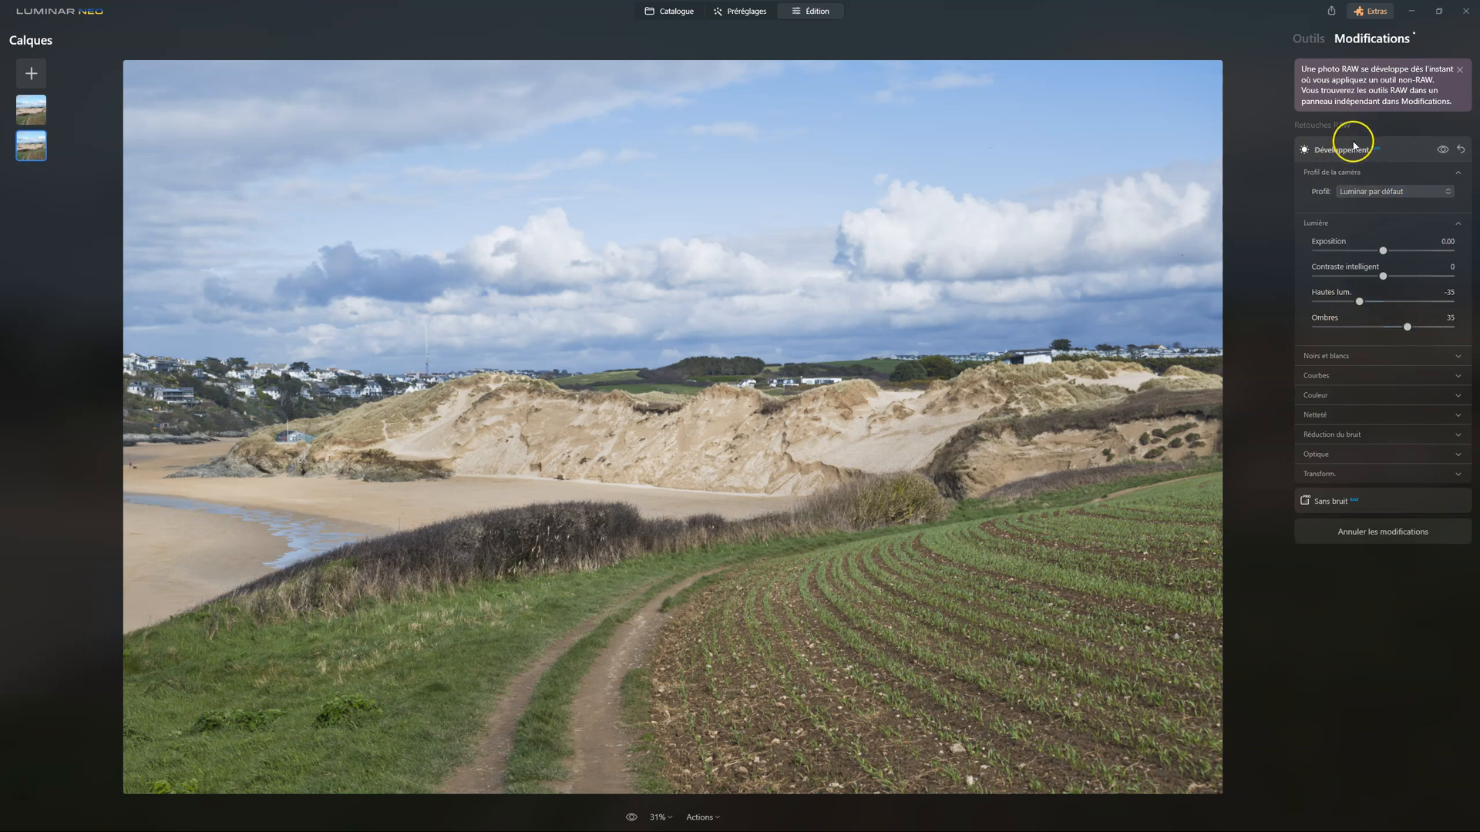
left_click(1308, 39)
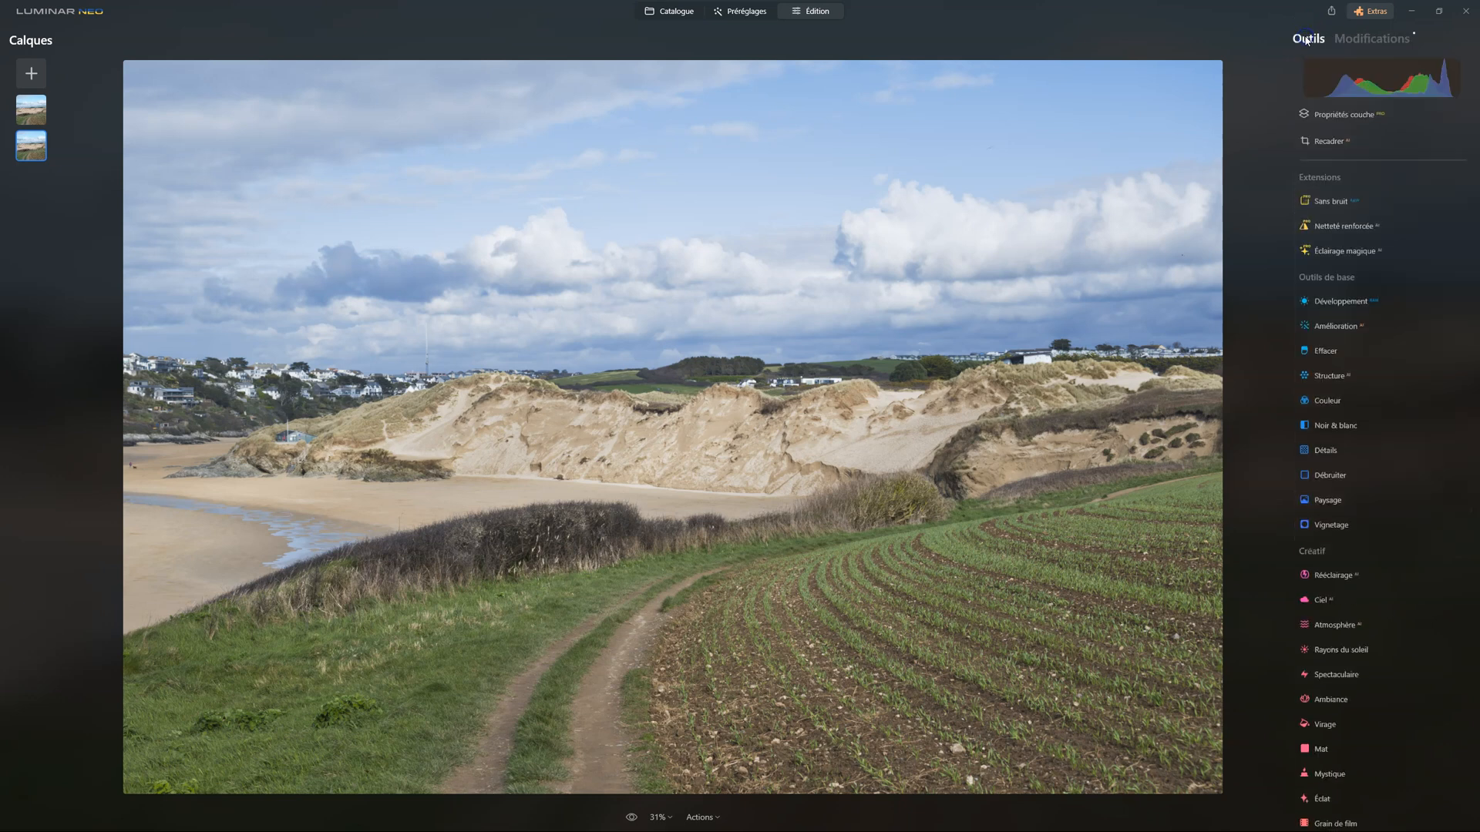
left_click(632, 818)
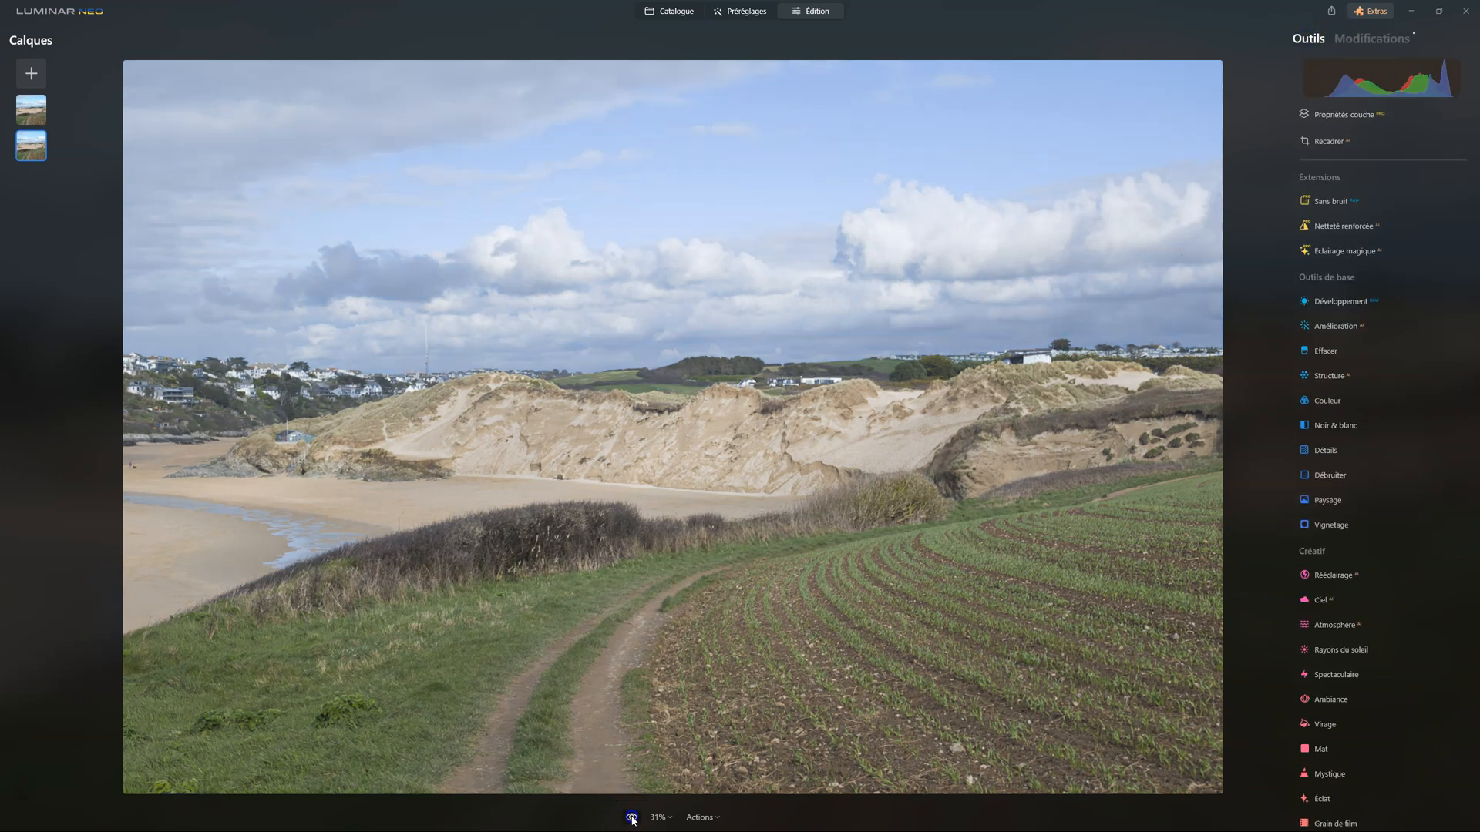
left_click(631, 817)
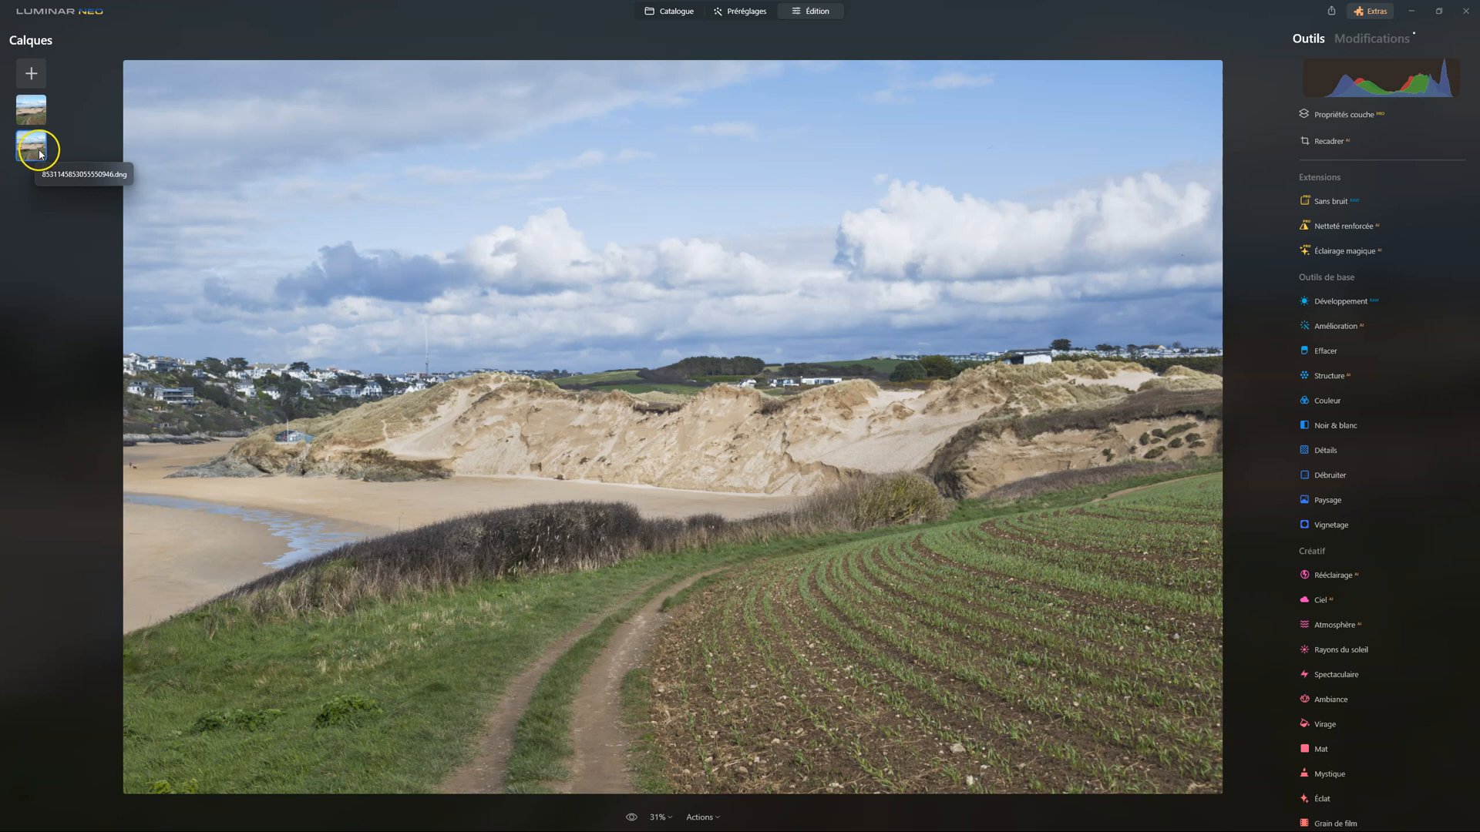
left_click(31, 112)
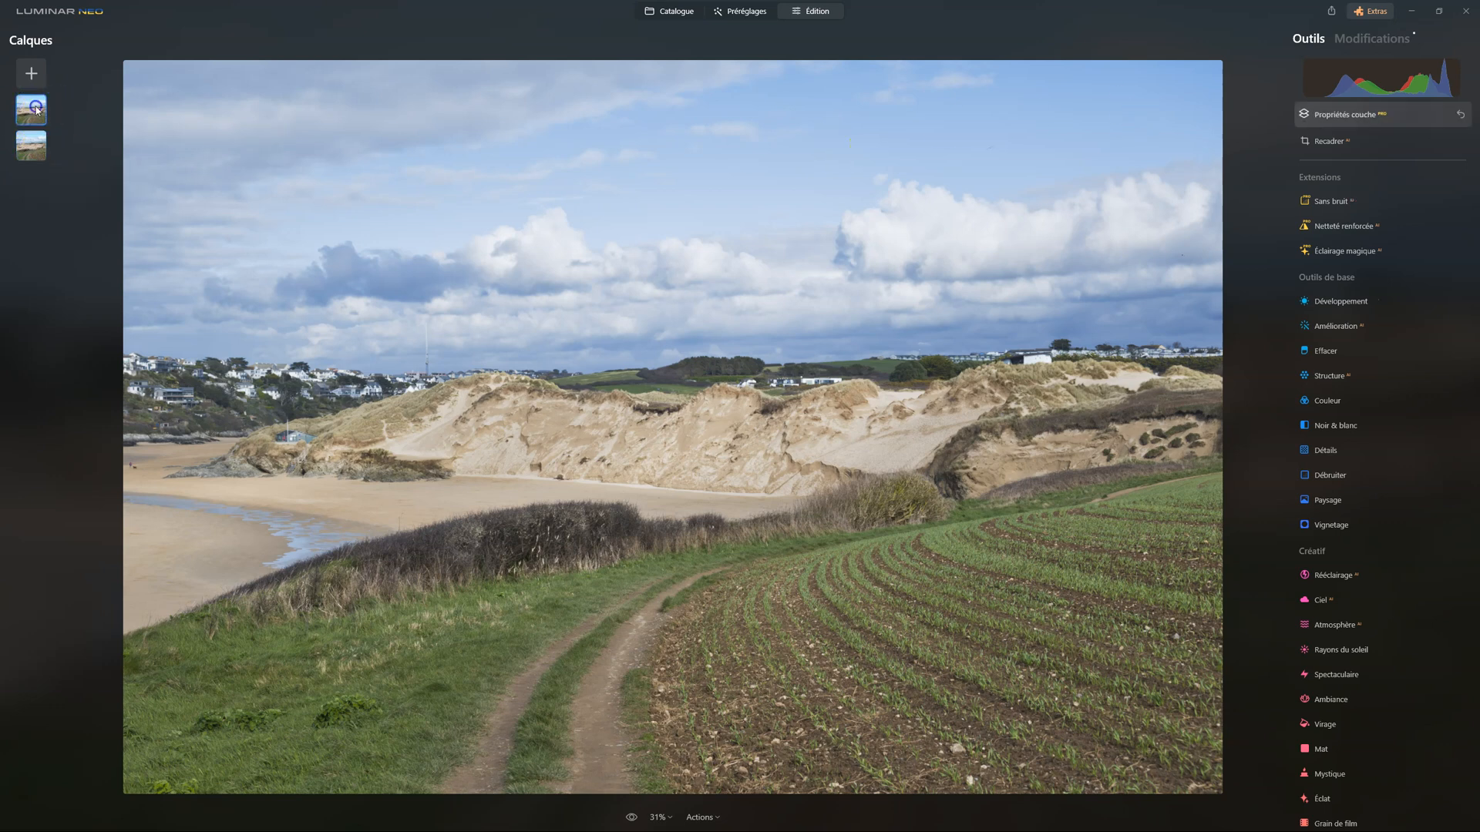
left_click_drag(1318, 179, 1281, 180)
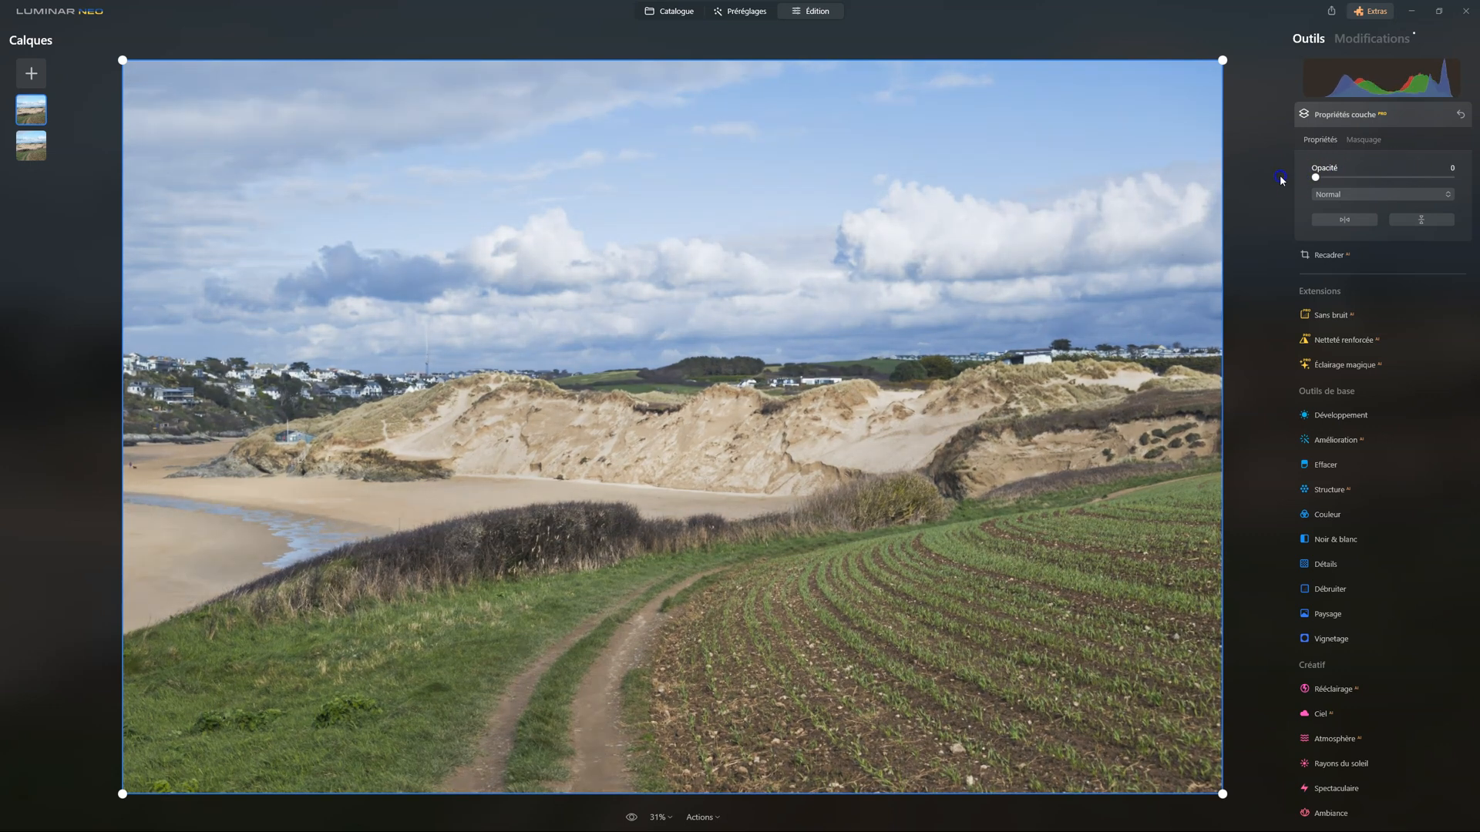
Reset the Développement adjustment on the lower layer and compare the image with the original
left_click(31, 146)
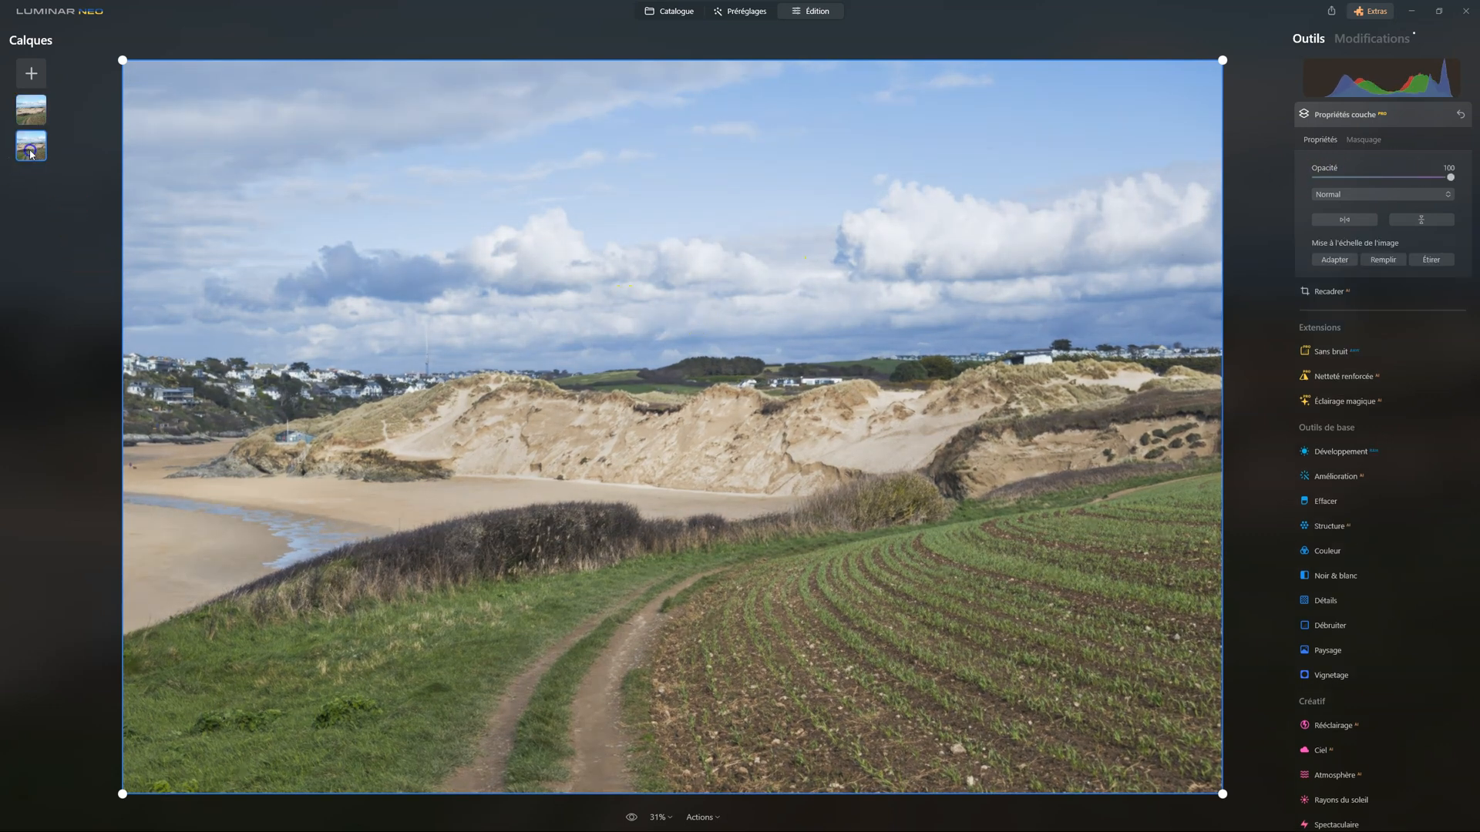
left_click(1362, 40)
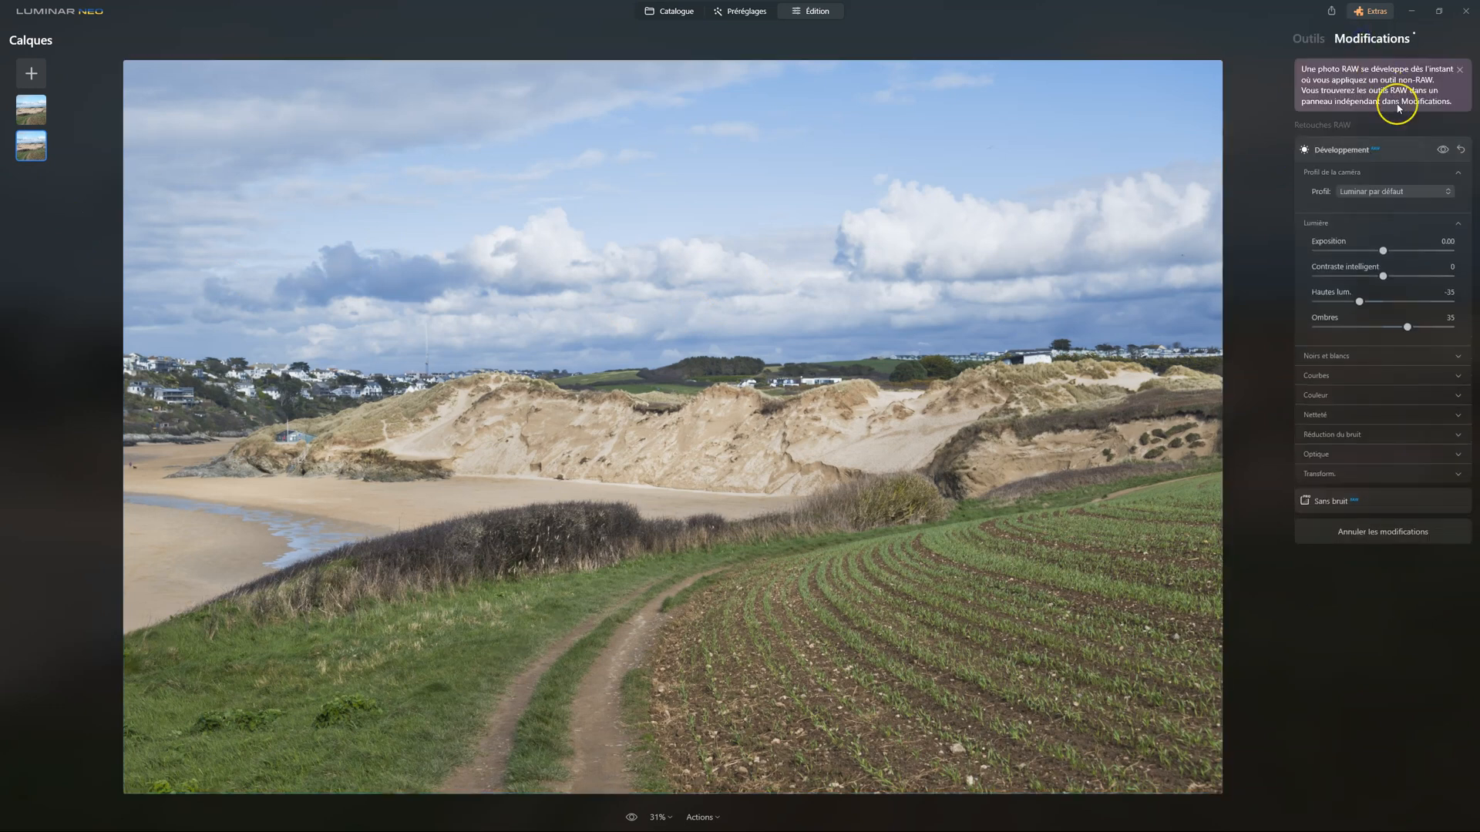
left_click(1463, 151)
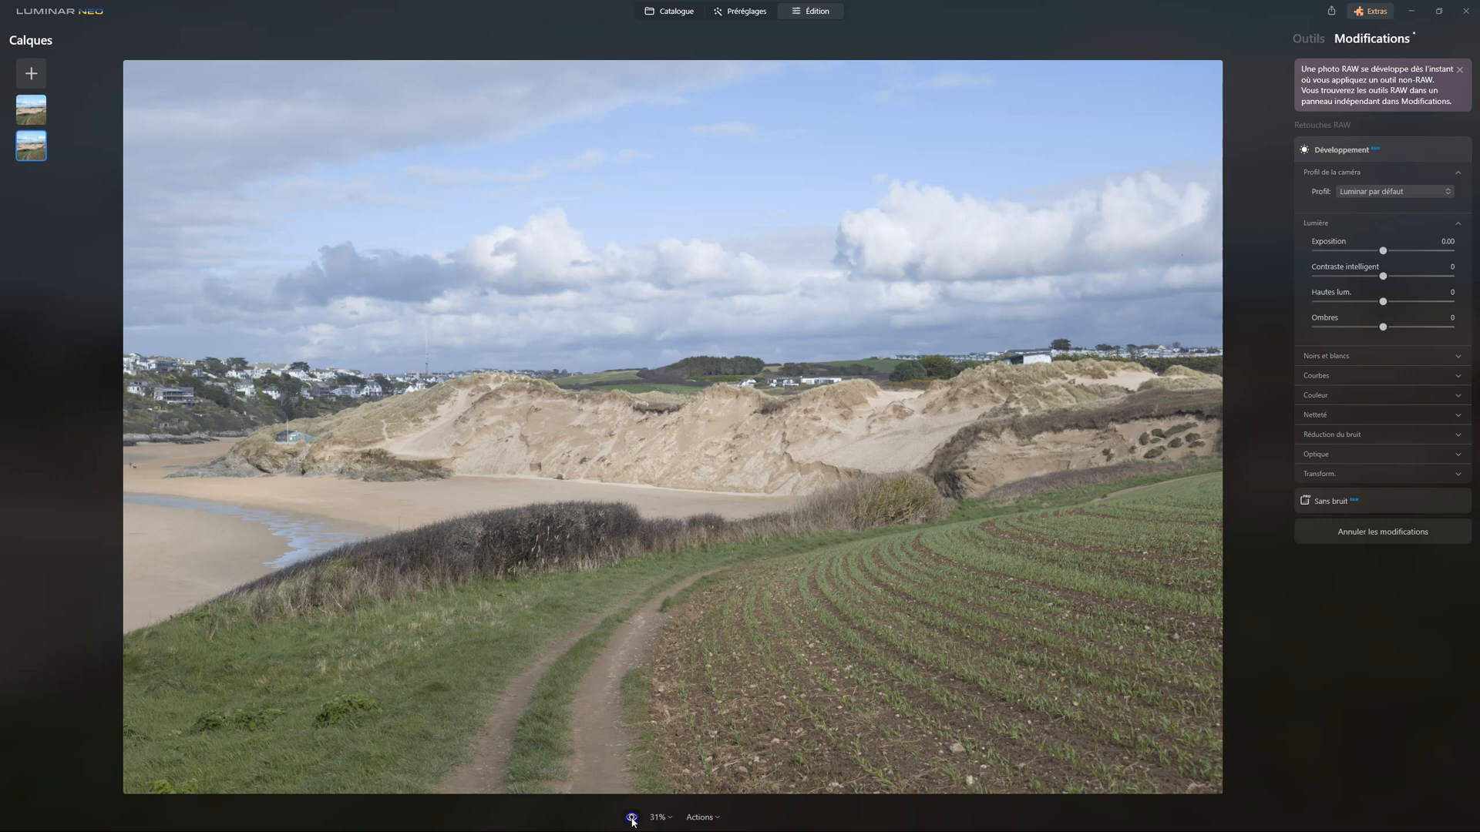
left_click(361, 311)
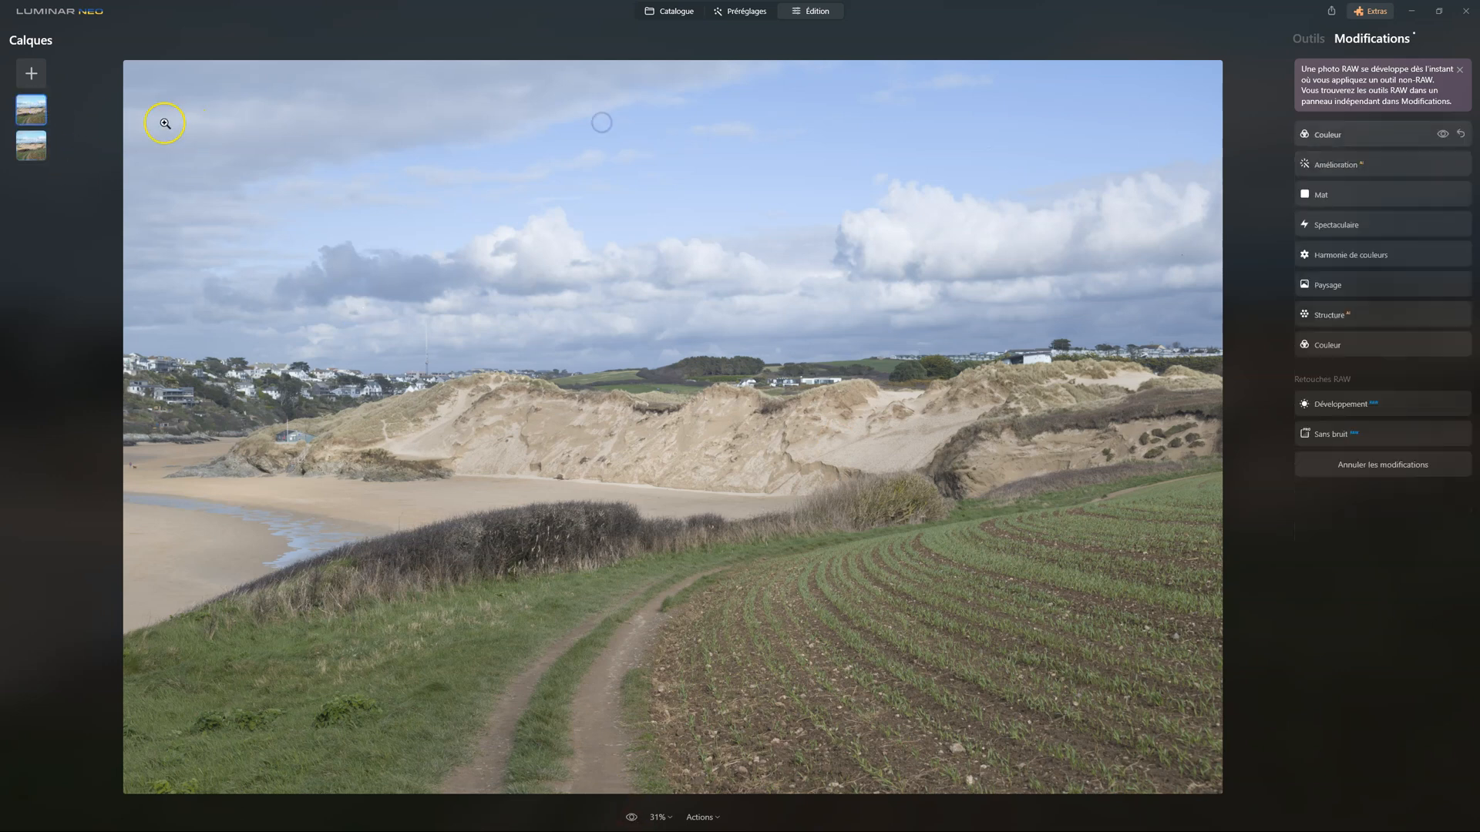
Blend the edited upper layer over the reset base layer at 71 opacity
left_click(31, 109)
left_click(1310, 38)
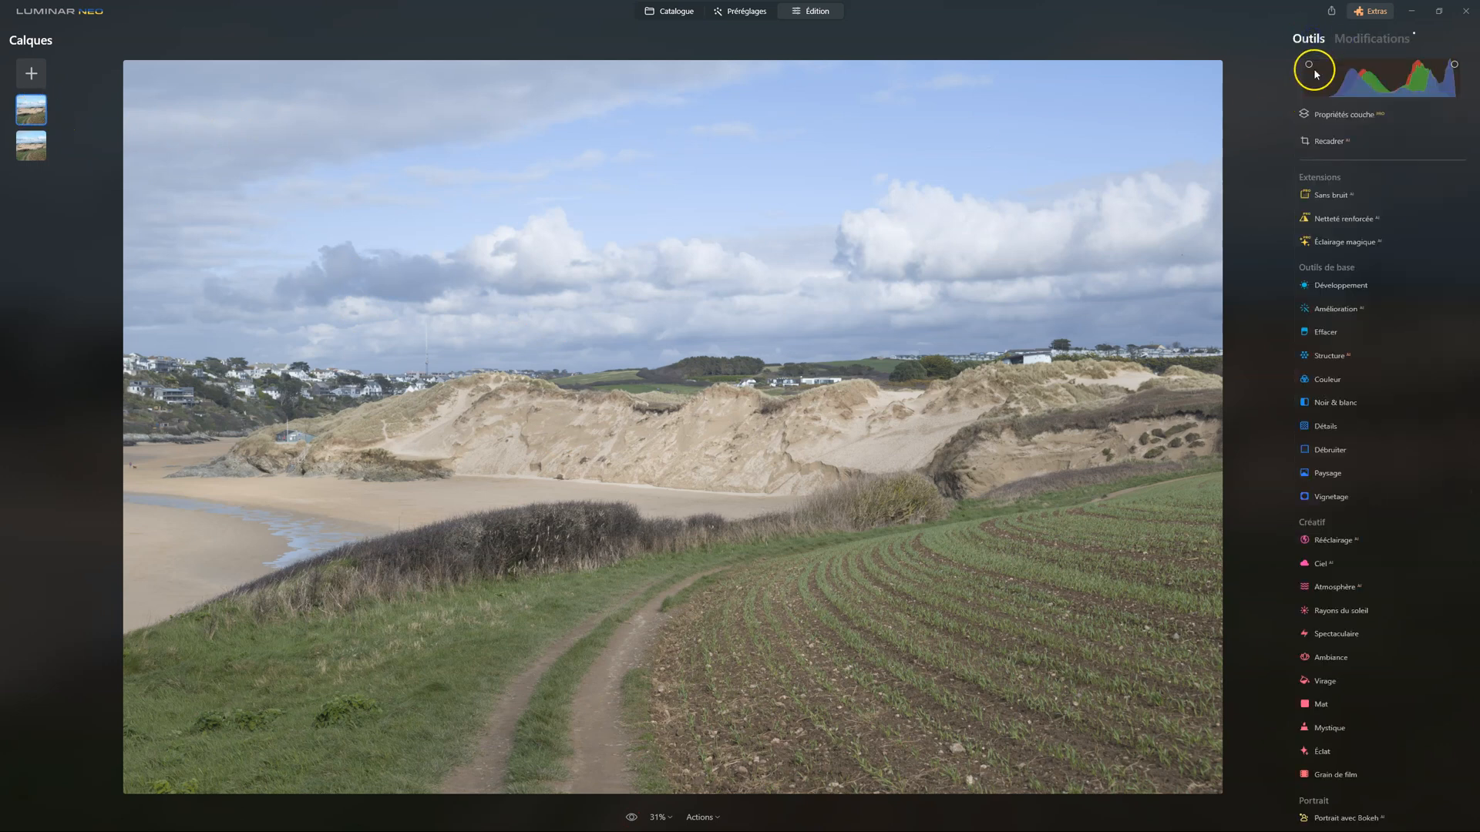
left_click(1322, 113)
mouse_move(1315, 178)
left_mouse_down()
mouse_move(1387, 176)
mouse_move(1295, 176)
left_mouse_up()
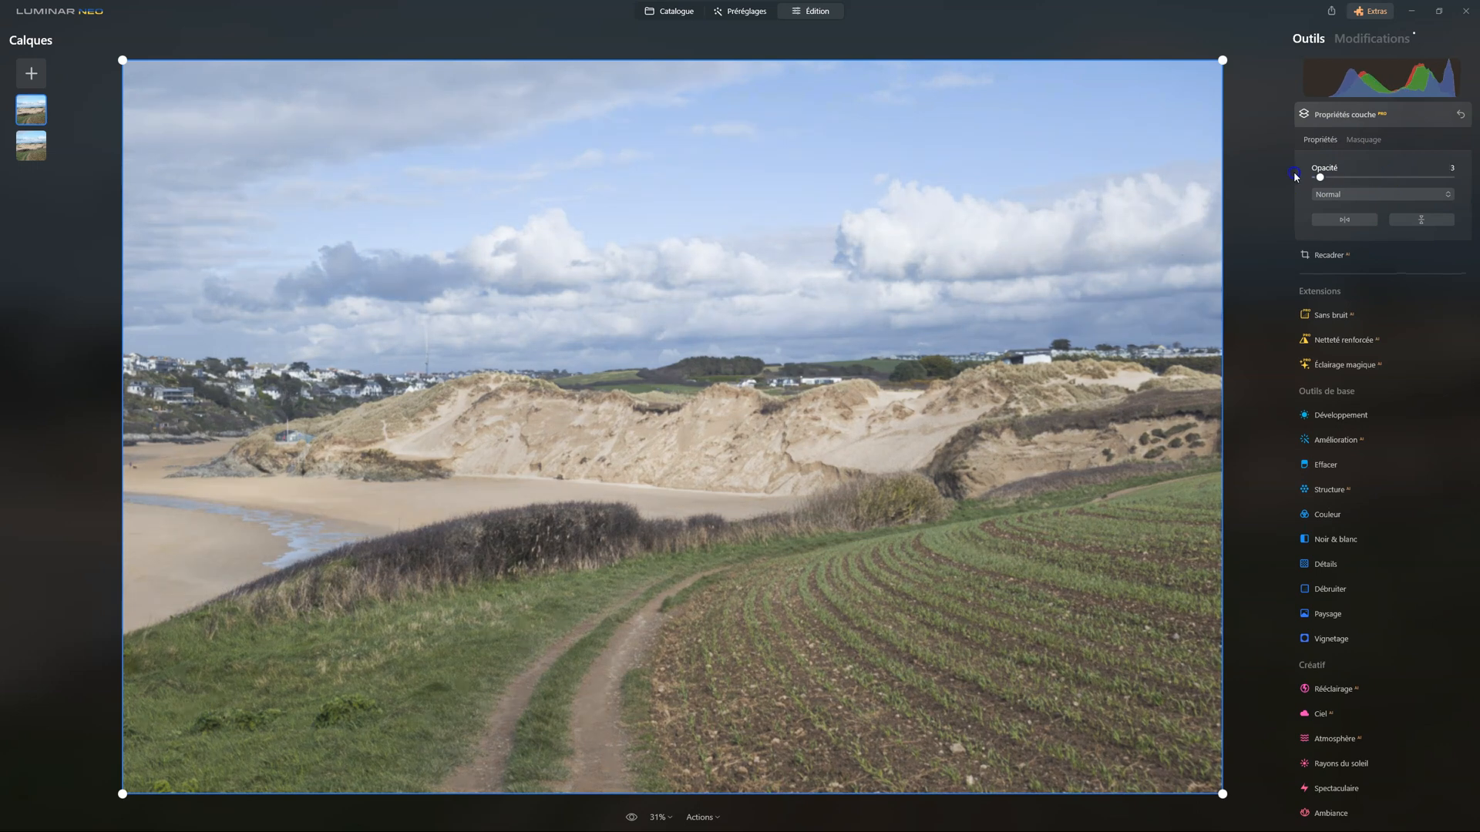
mouse_move(1393, 176)
left_mouse_down()
mouse_move(1476, 175)
mouse_move(1388, 179)
left_mouse_up()
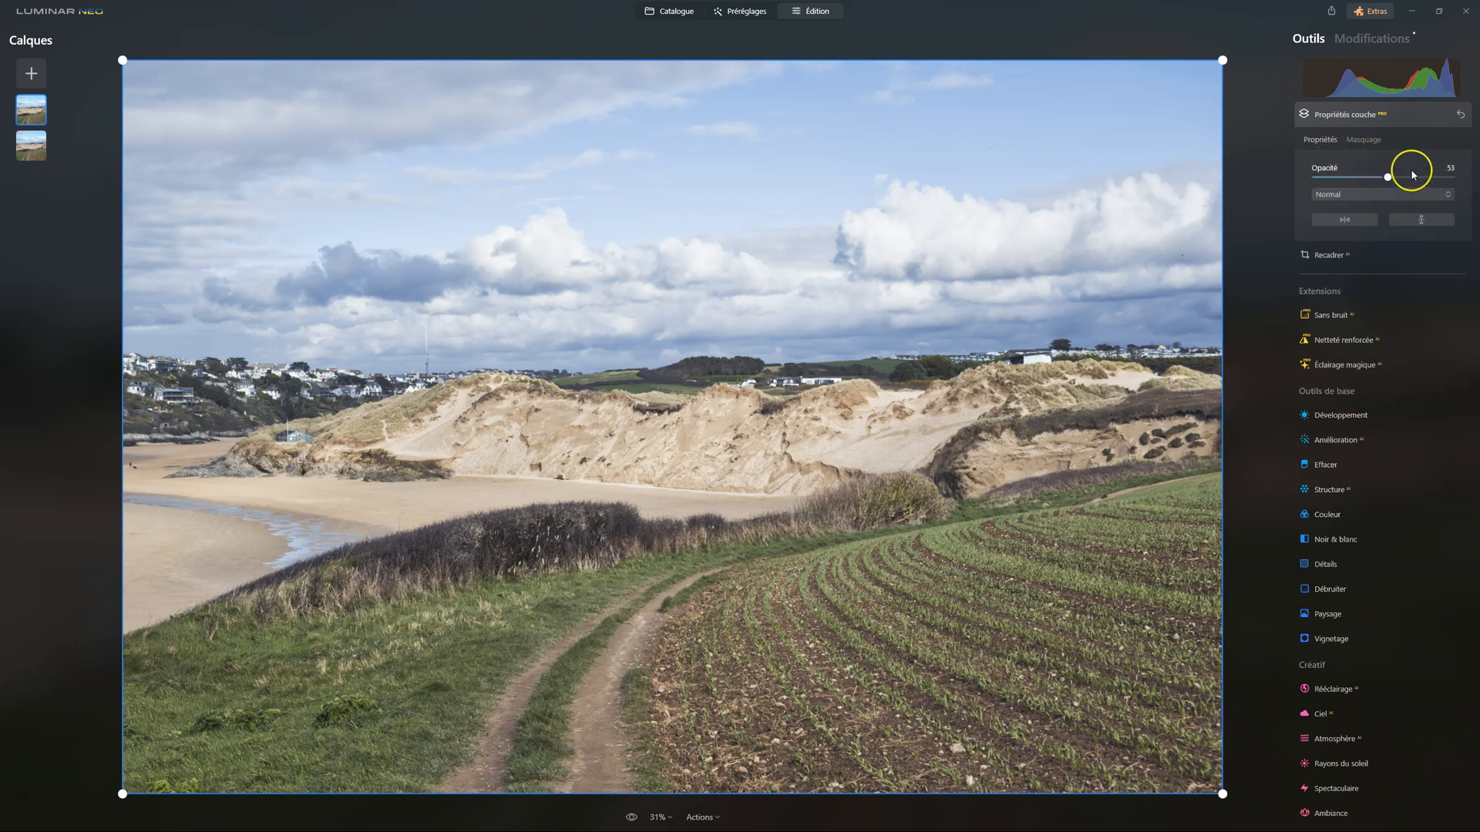
left_click_drag(1387, 177, 1413, 177)
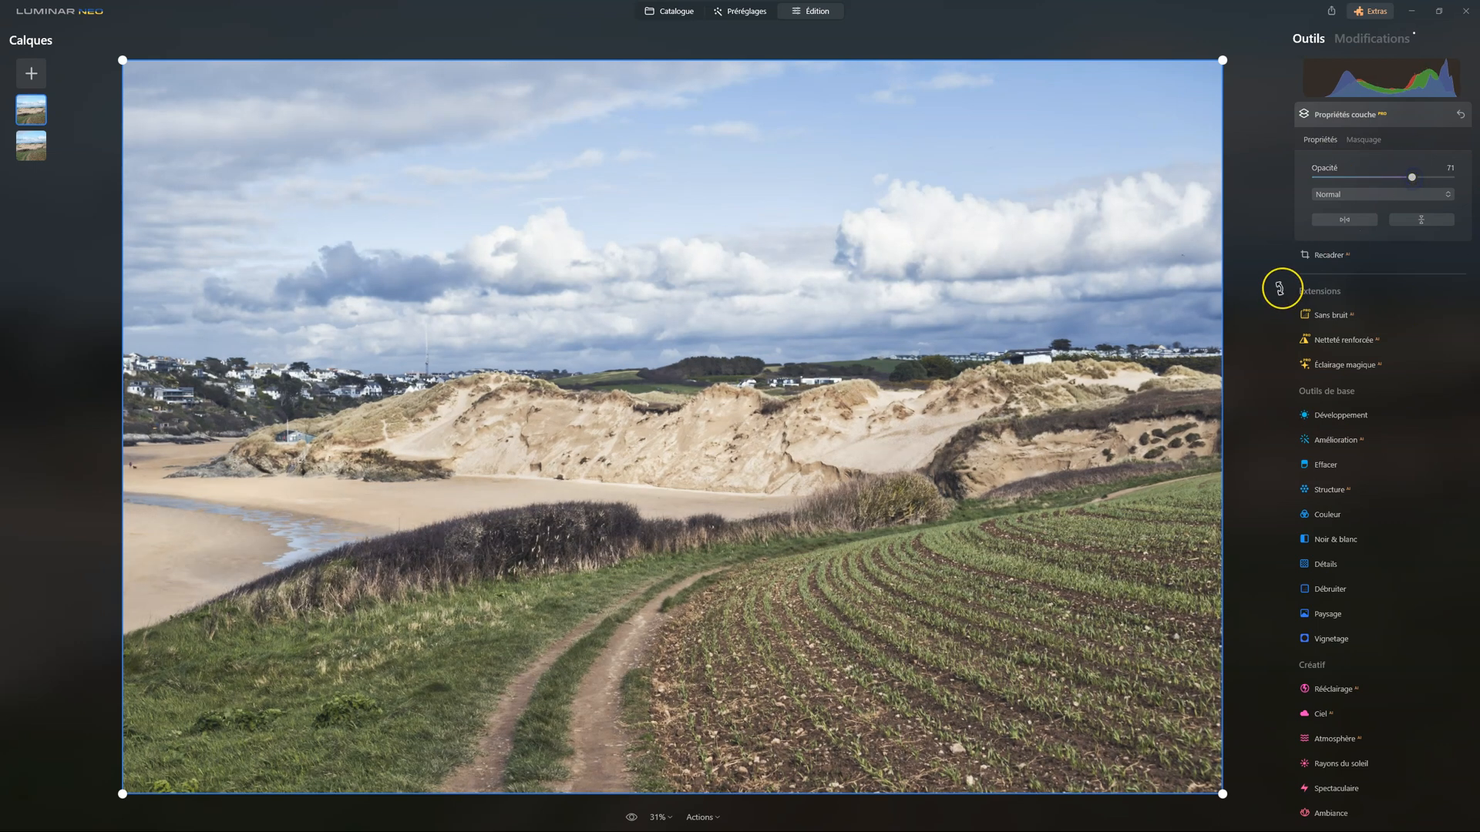